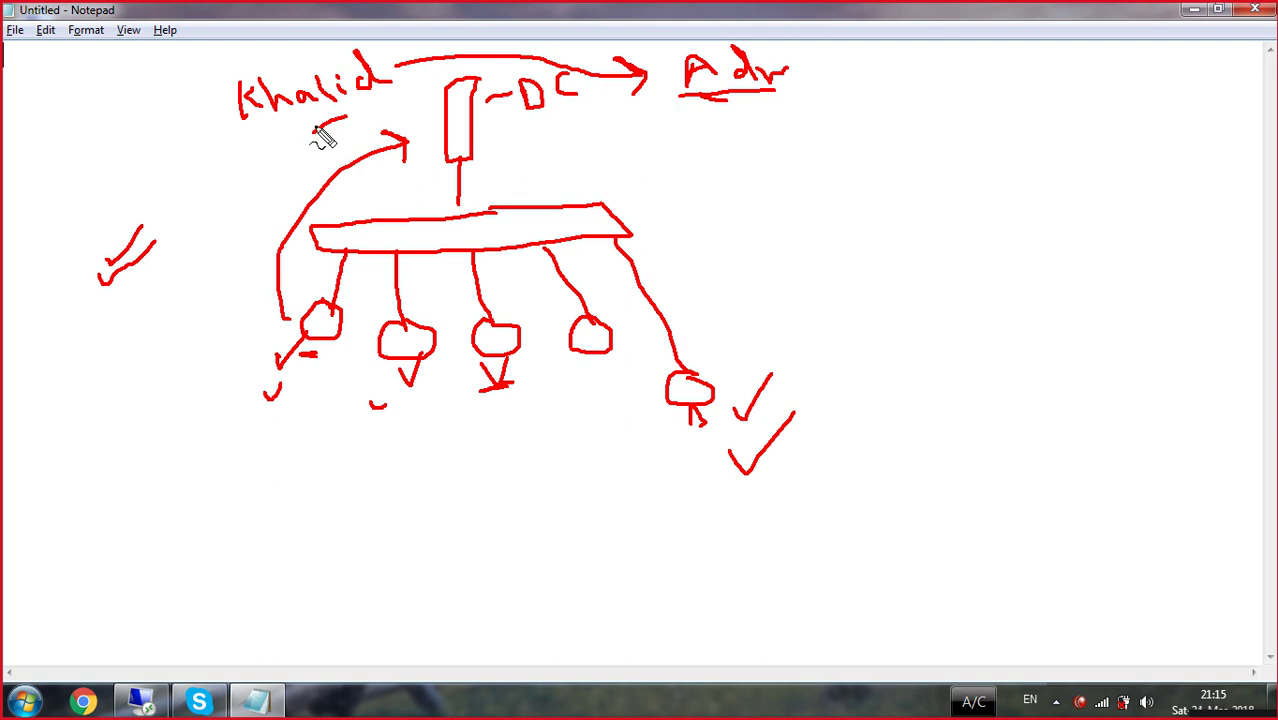
- Underline Khalid, tick DC and mark below the first PC on the sketch, then clear the ink
{"action": "left_click_drag", "start_coordinate": [315, 128], "coordinate": [306, 141]}
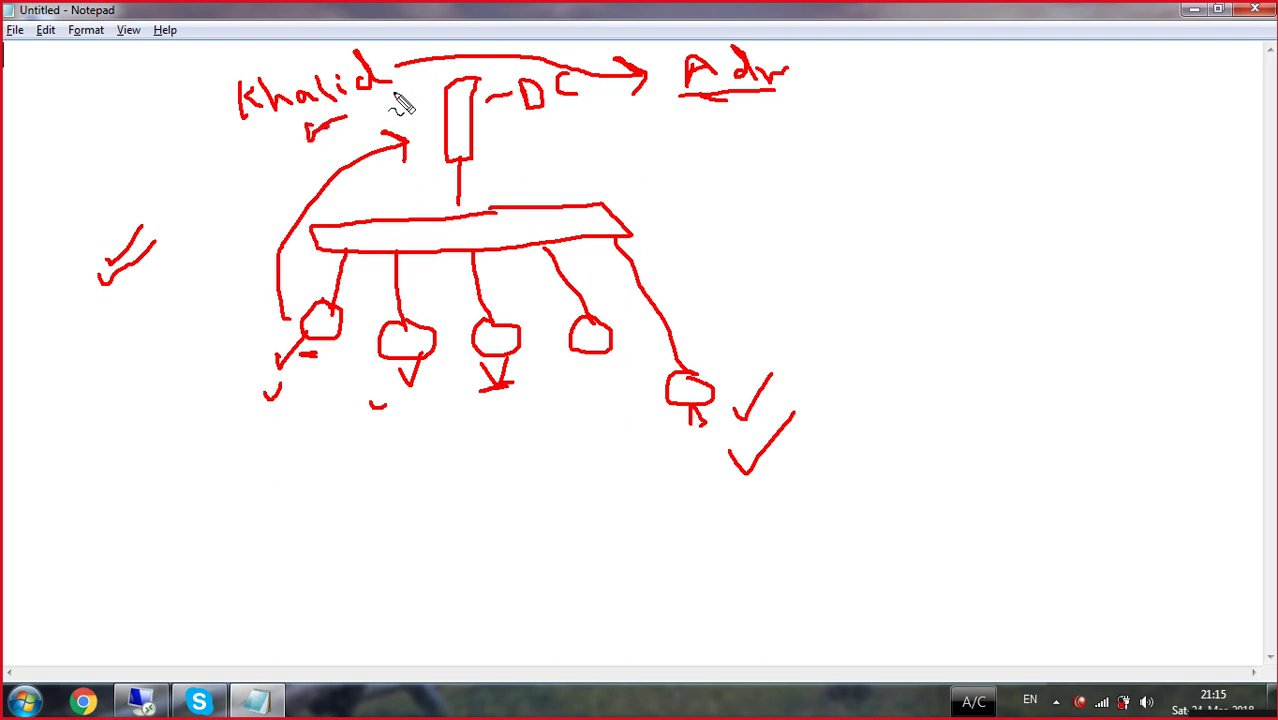
{"action": "left_click_drag", "start_coordinate": [395, 93], "coordinate": [208, 143]}
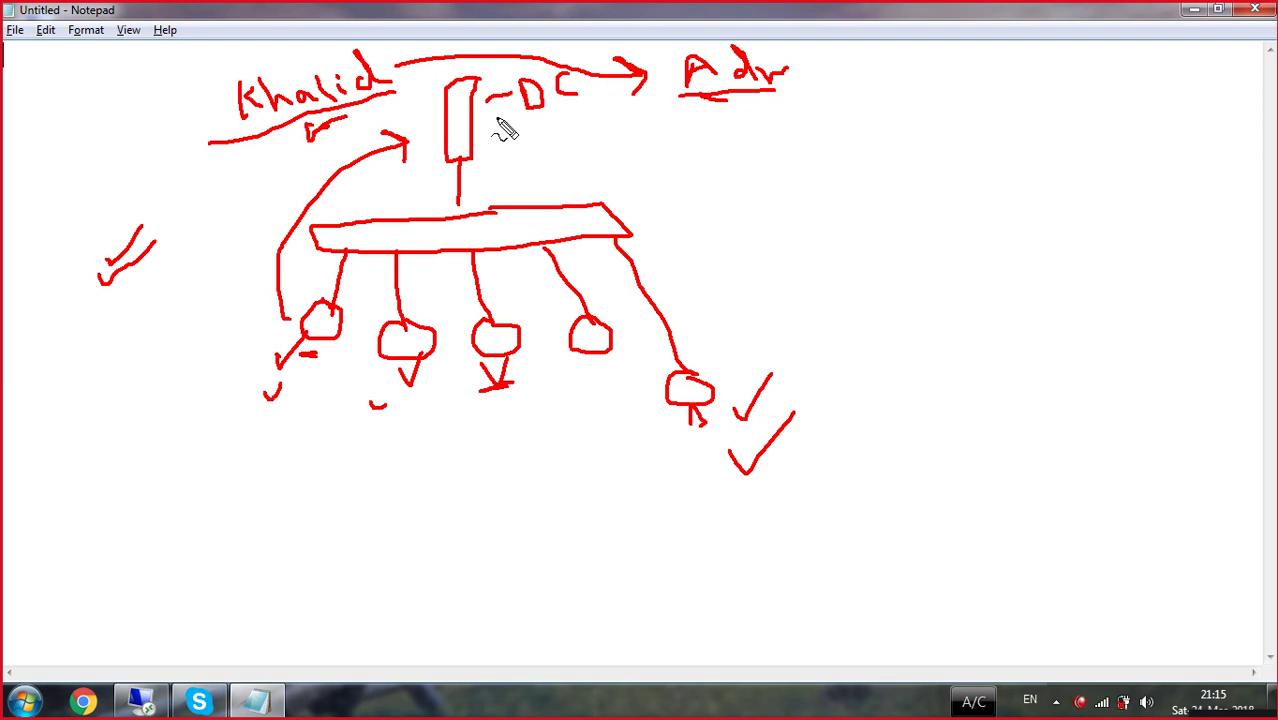
{"action": "mouse_move", "coordinate": [483, 118]}
{"action": "left_mouse_down"}
{"action": "mouse_move", "coordinate": [487, 134]}
{"action": "mouse_move", "coordinate": [555, 70]}
{"action": "left_mouse_up"}
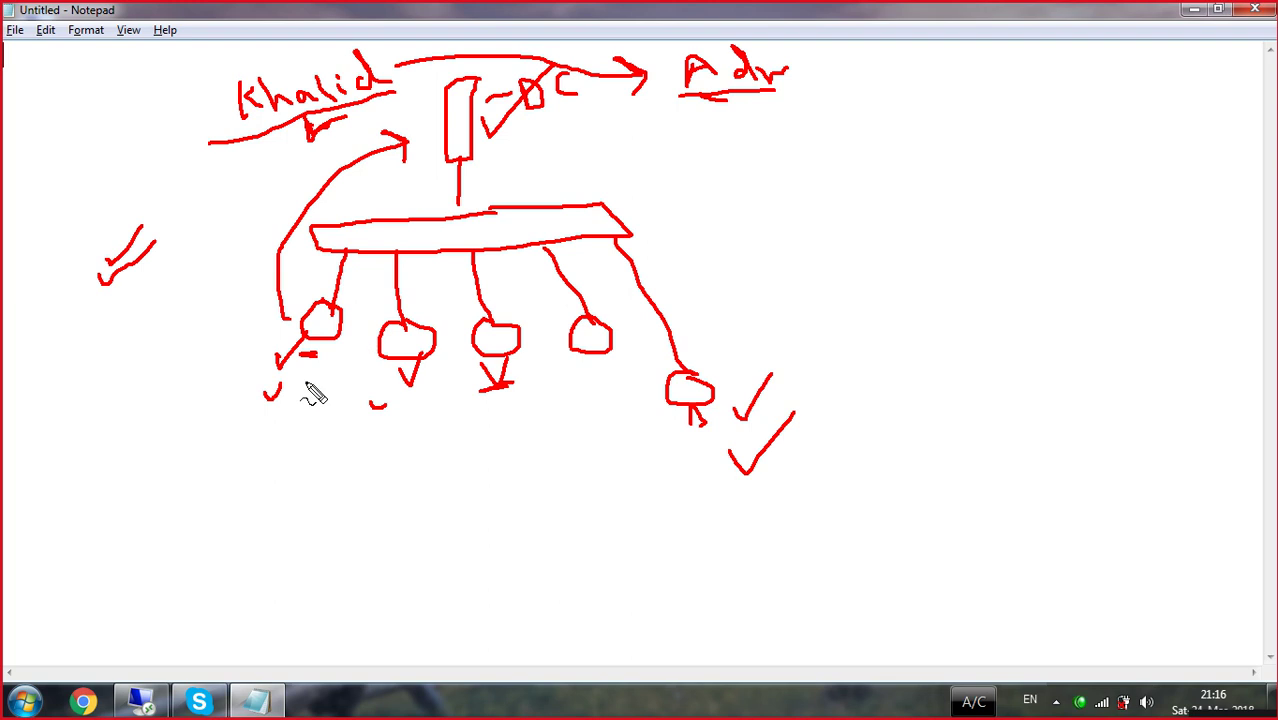
{"action": "left_click_drag", "start_coordinate": [306, 384], "coordinate": [331, 370]}
{"action": "key", "text": "Escape"}
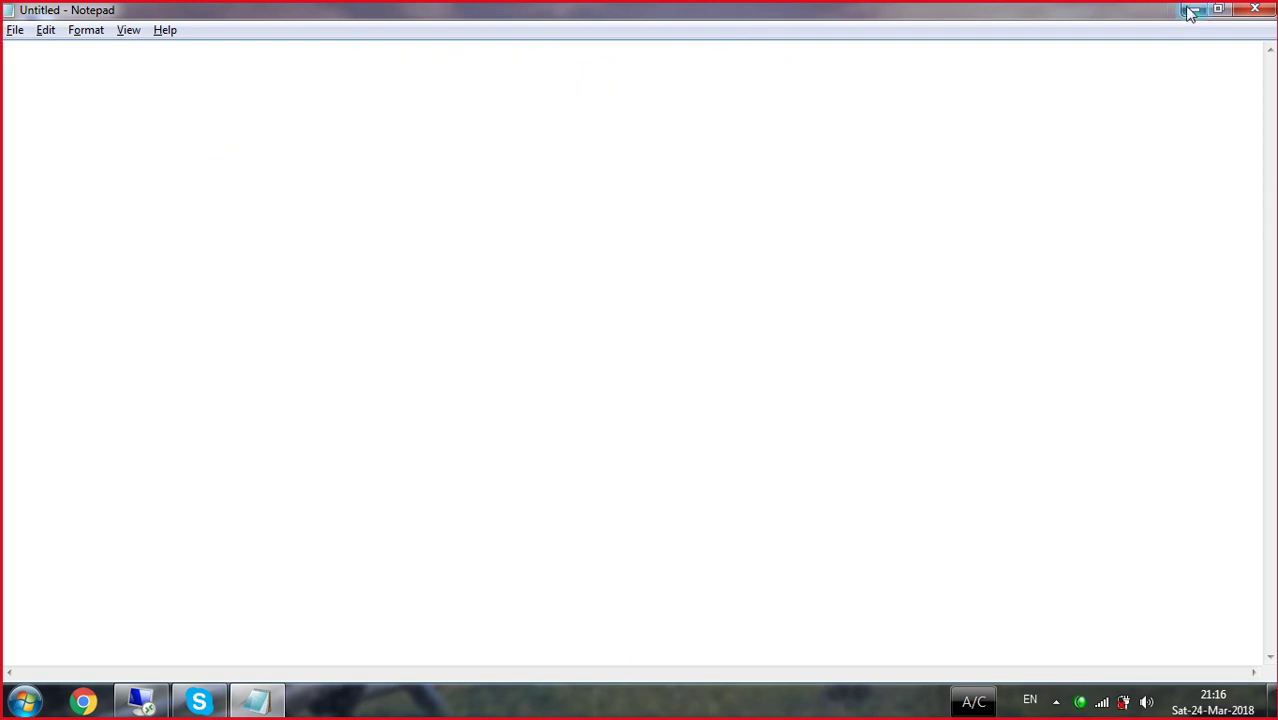
- Switch to the DC server session and close the finished Add Roles and Features wizard
{"action": "left_click", "coordinate": [1193, 10]}
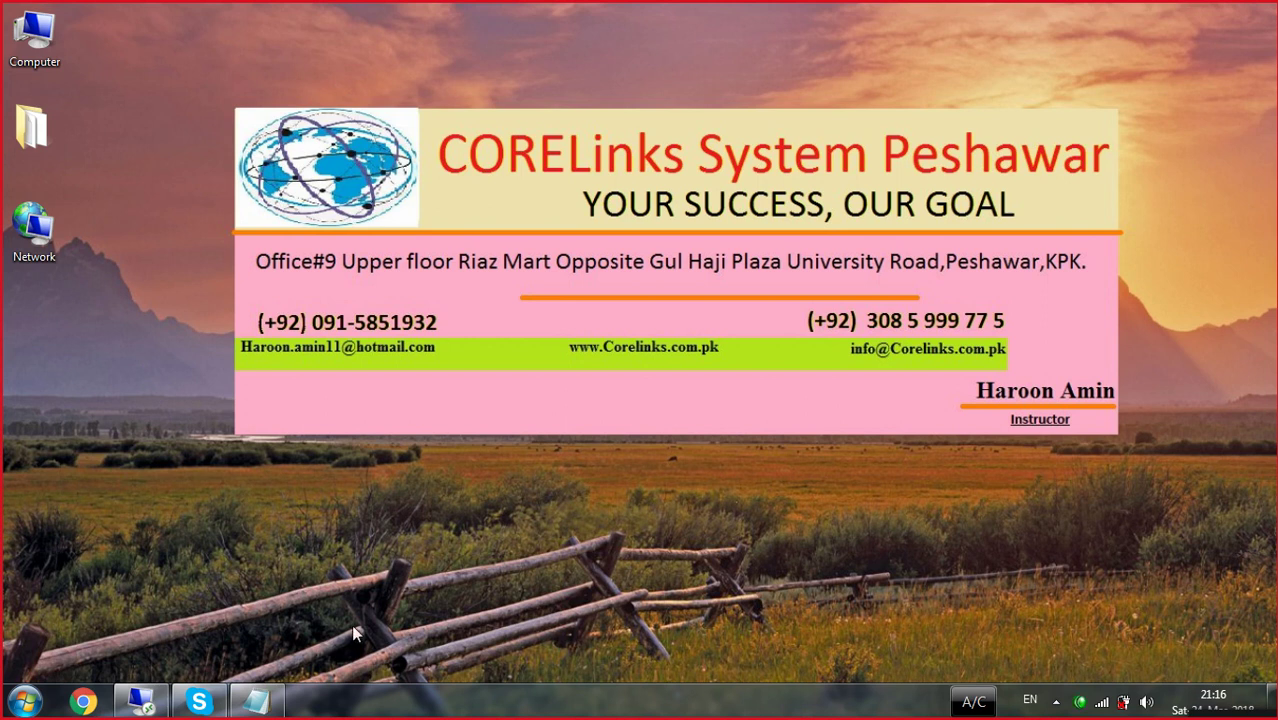
{"action": "left_click", "coordinate": [145, 706]}
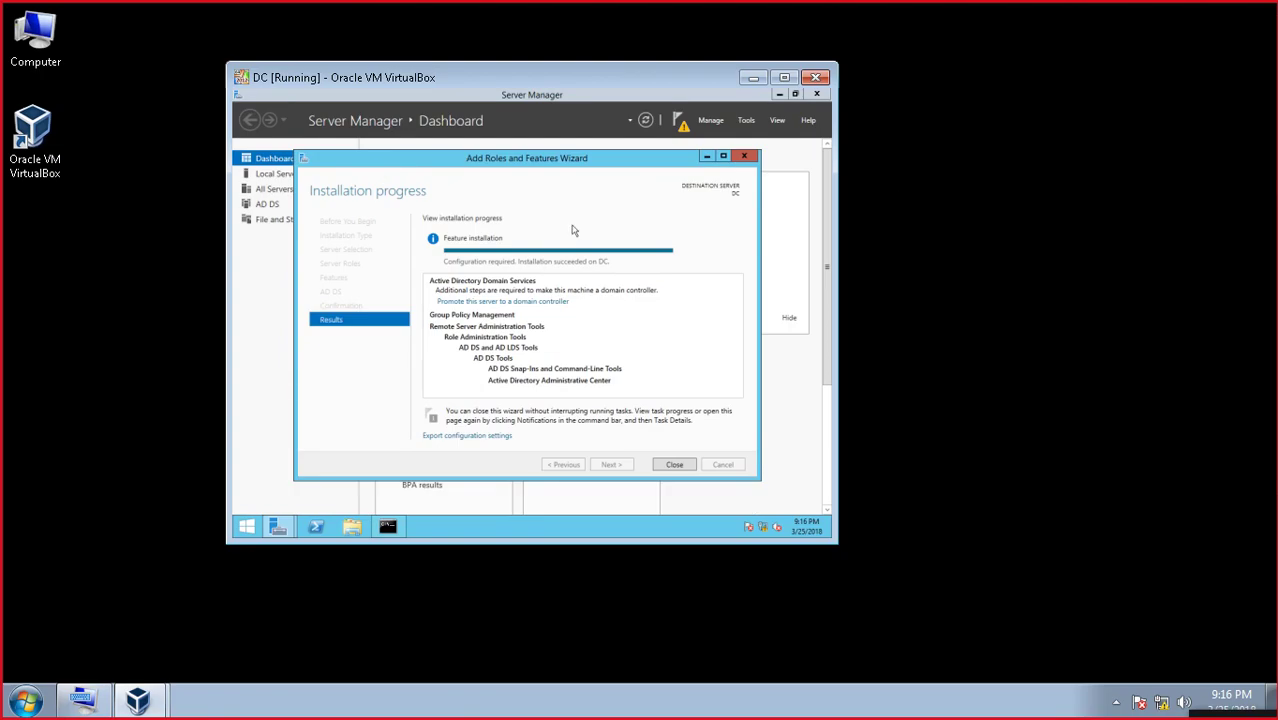
{"action": "left_click", "coordinate": [673, 468]}
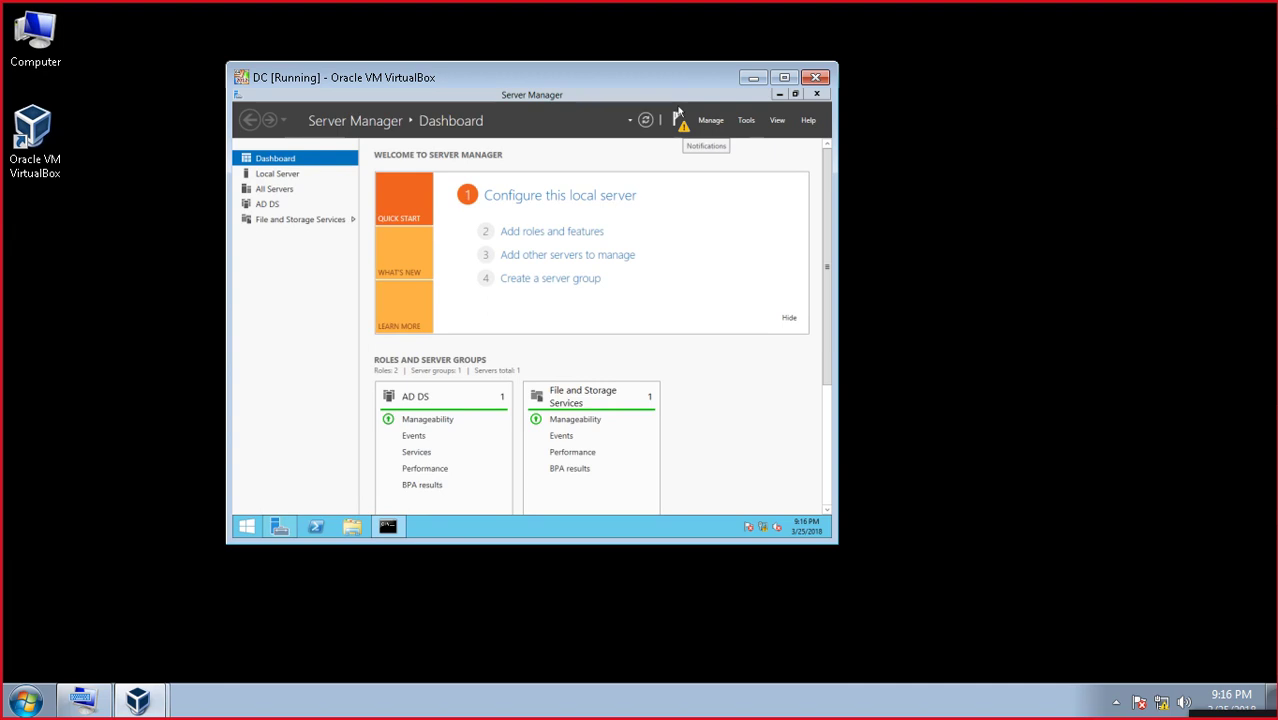
- From the Notifications flag, choose 'Promote this server to a domain controller'
{"action": "left_click", "coordinate": [677, 118]}
{"action": "mouse_move", "coordinate": [918, 7]}
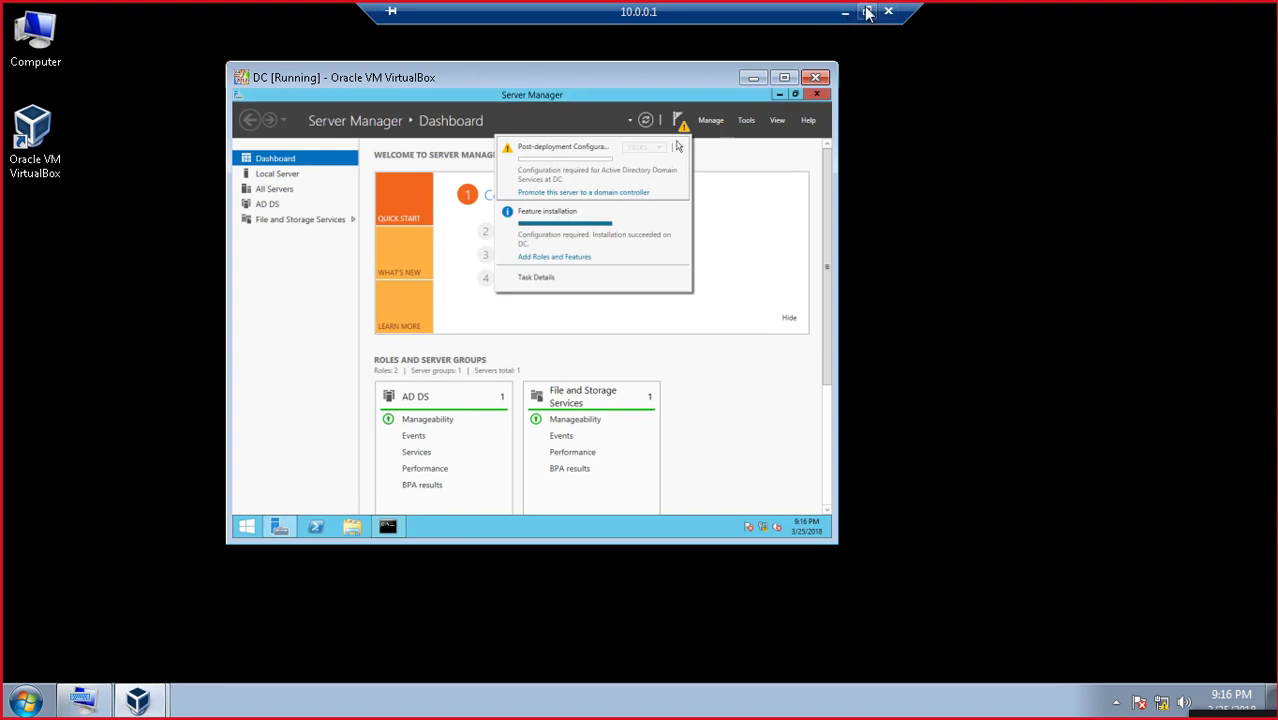
{"action": "left_click", "coordinate": [844, 14]}
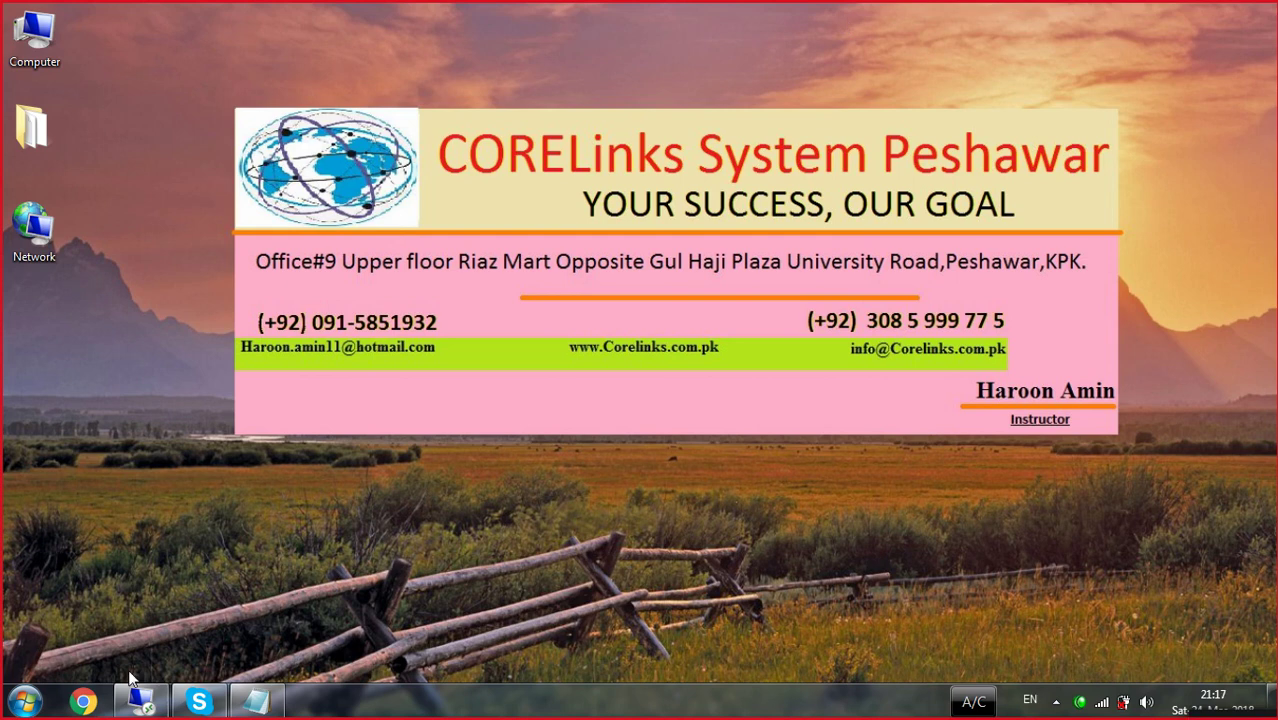
{"action": "left_click", "coordinate": [140, 700]}
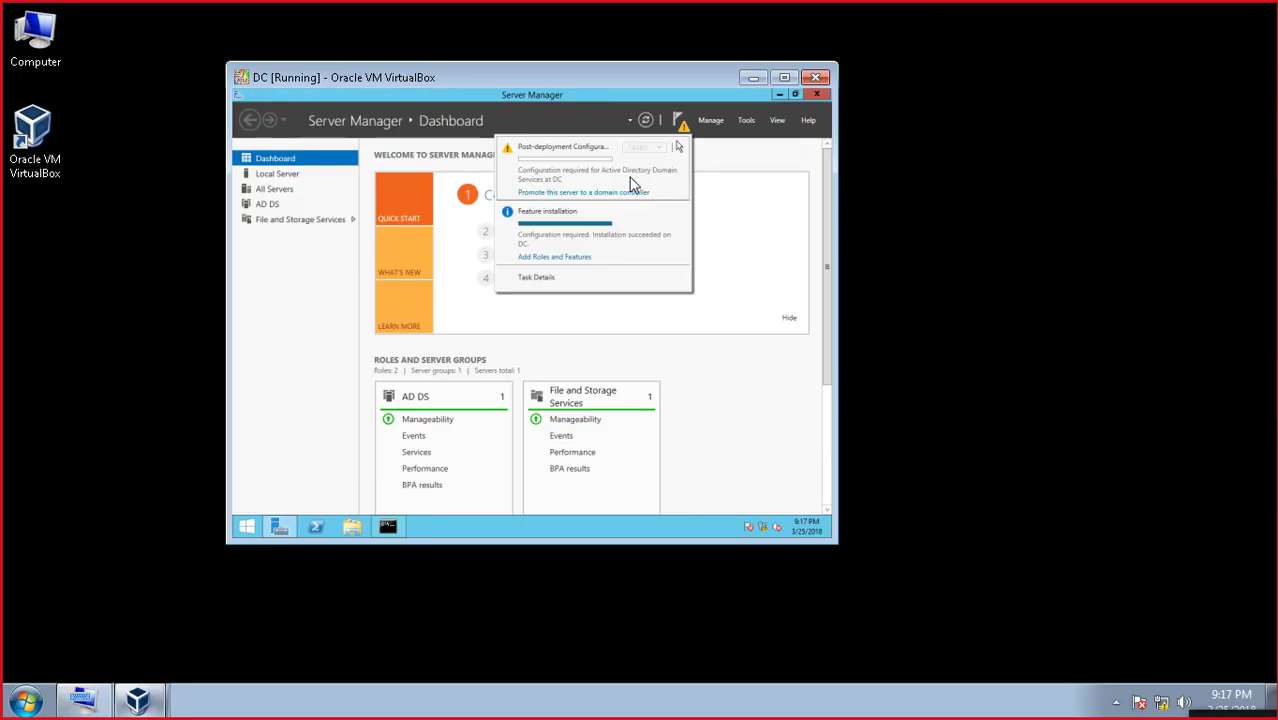
{"action": "left_click", "coordinate": [585, 194]}
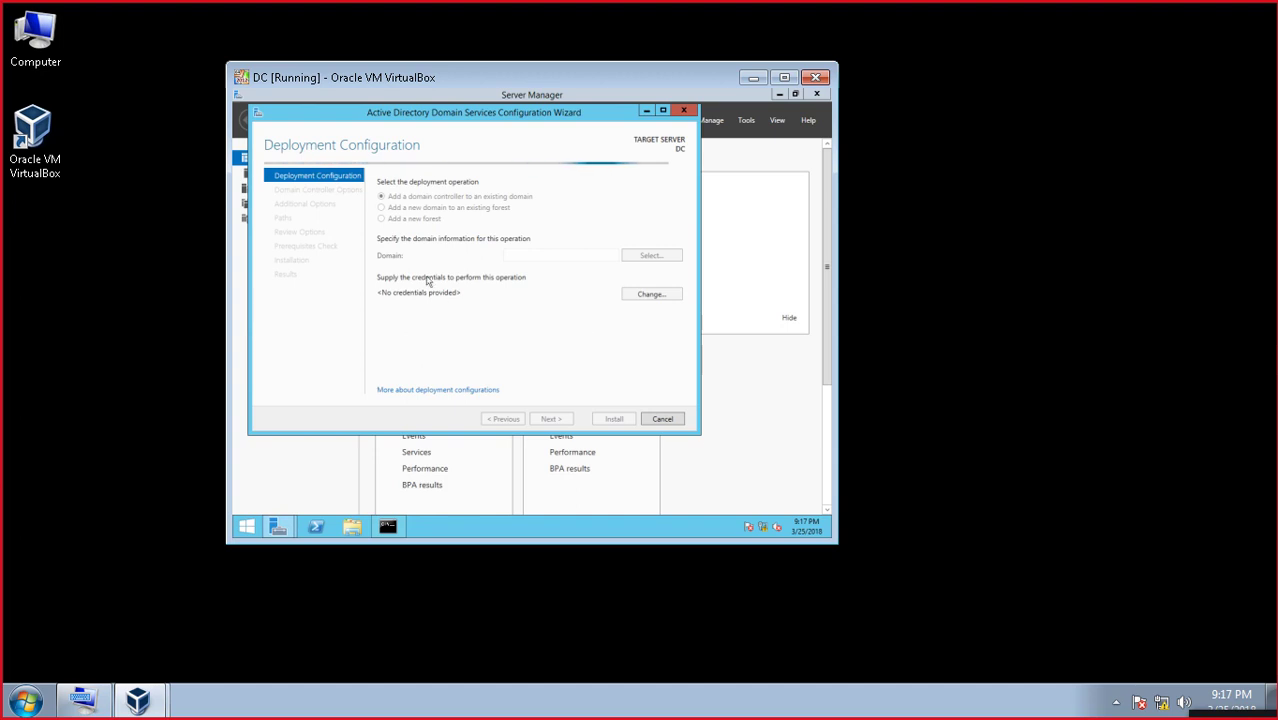
- Maximize the DC window, select Add a new forest with root domain ict.edu.pk, and continue
{"action": "left_click", "coordinate": [411, 220]}
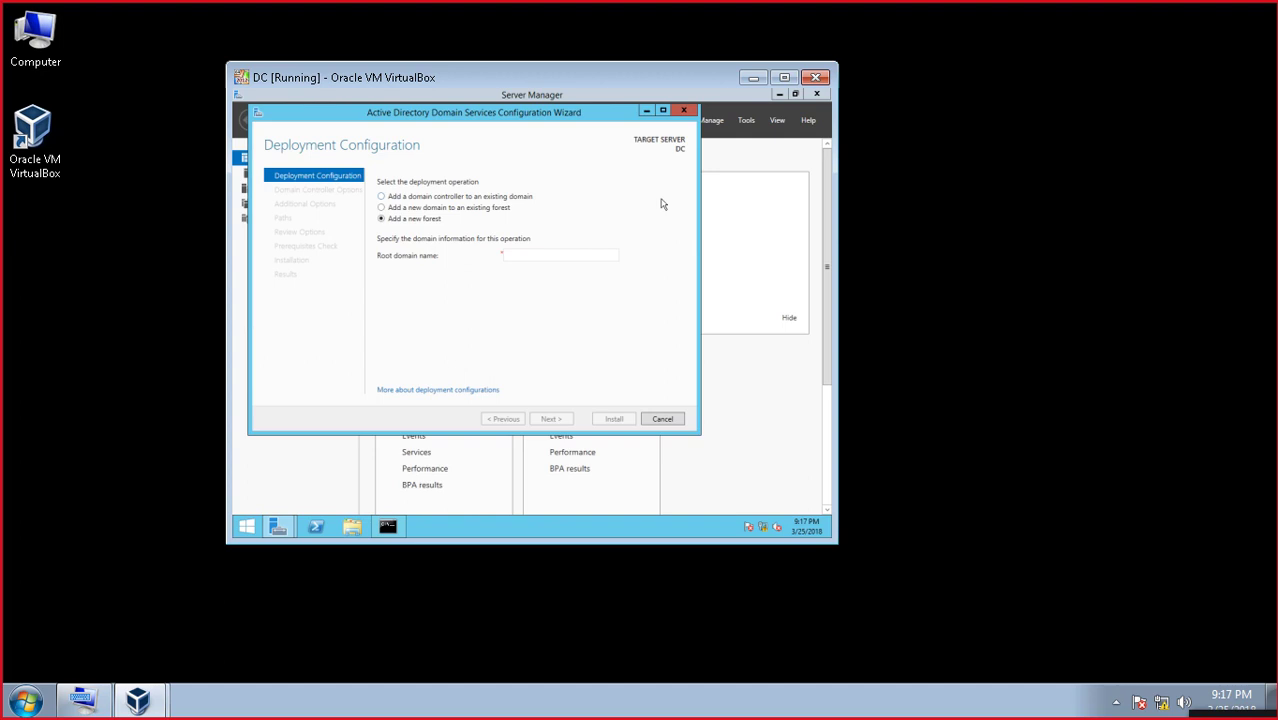
{"action": "key", "text": "super+Up"}
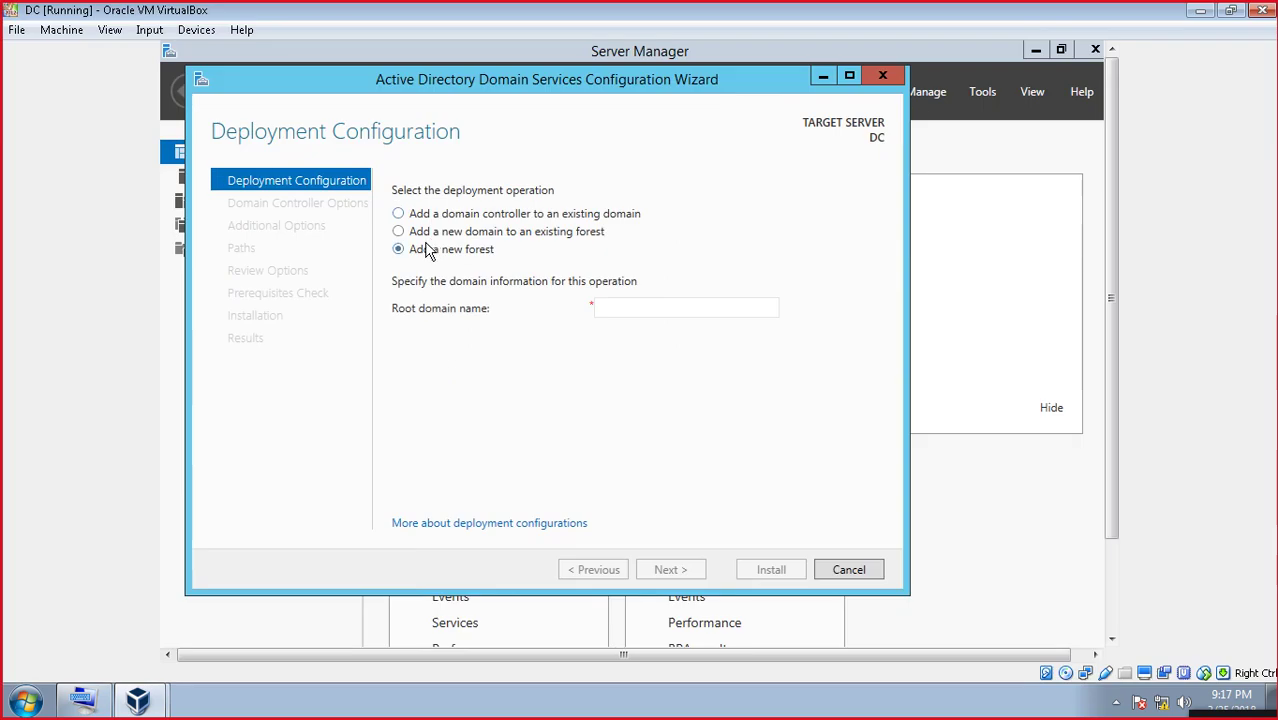
{"action": "left_click", "coordinate": [424, 233]}
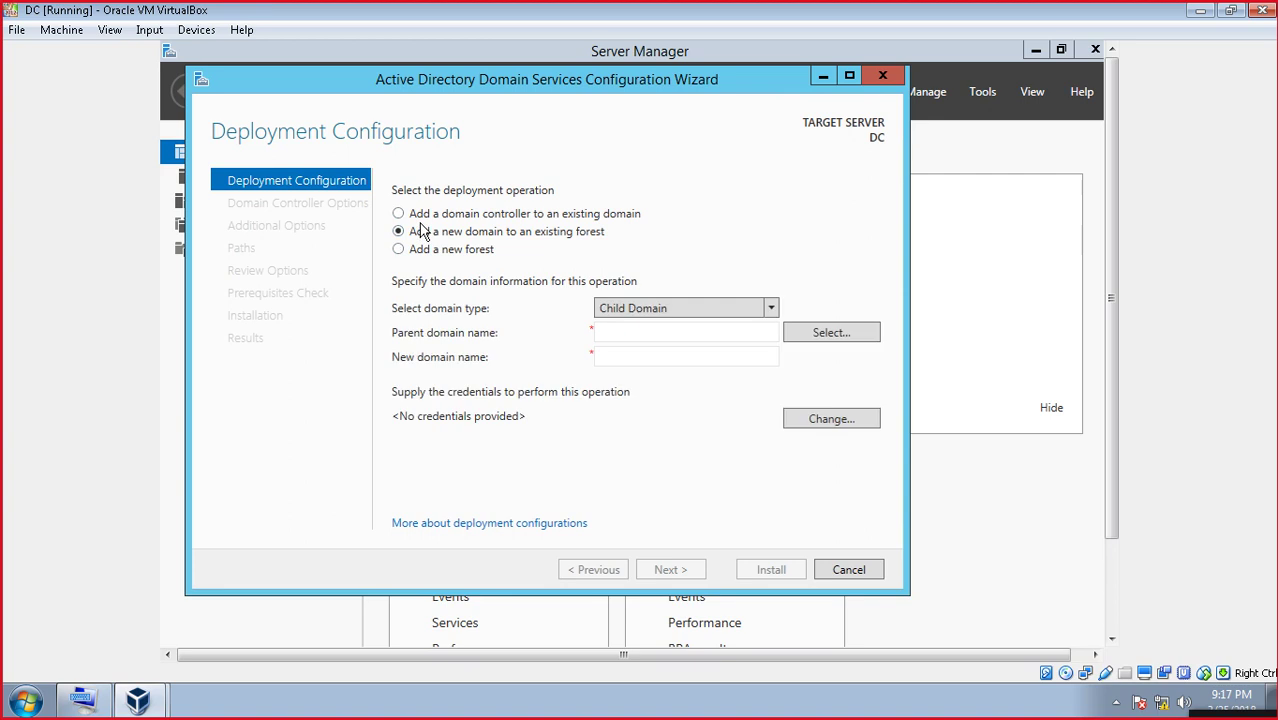
{"action": "left_click", "coordinate": [415, 215]}
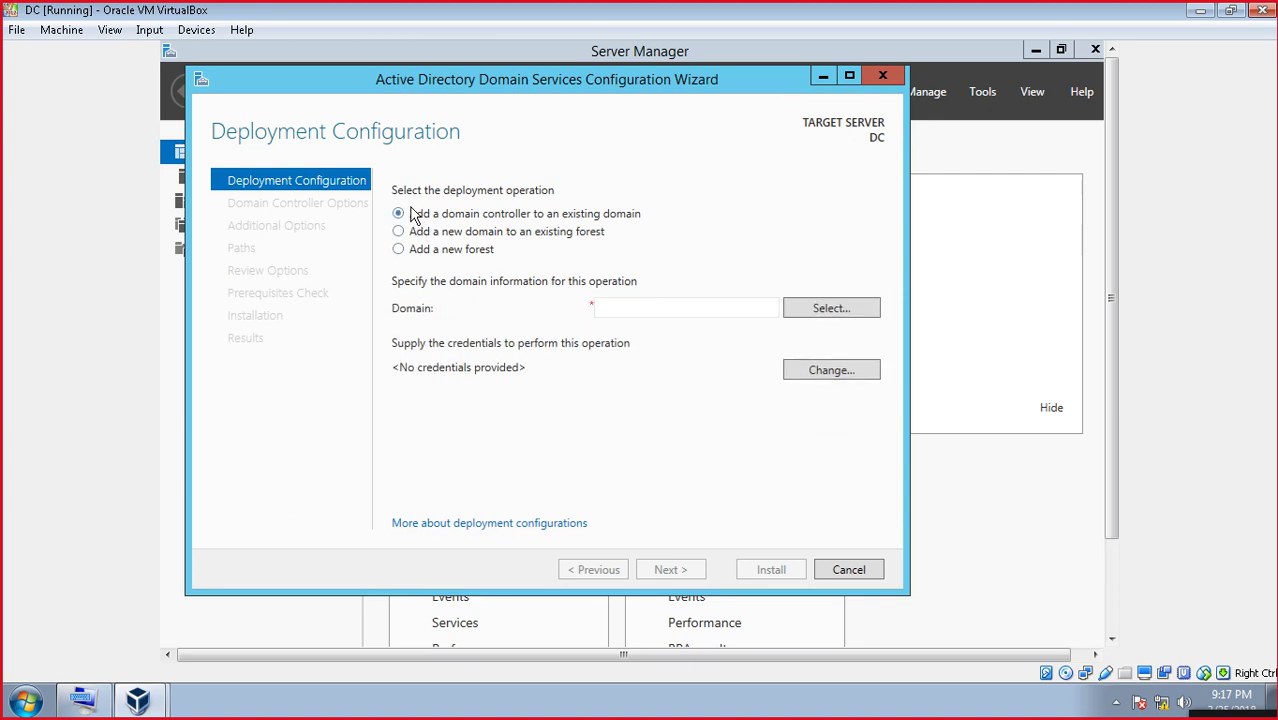
{"action": "left_click", "coordinate": [414, 257]}
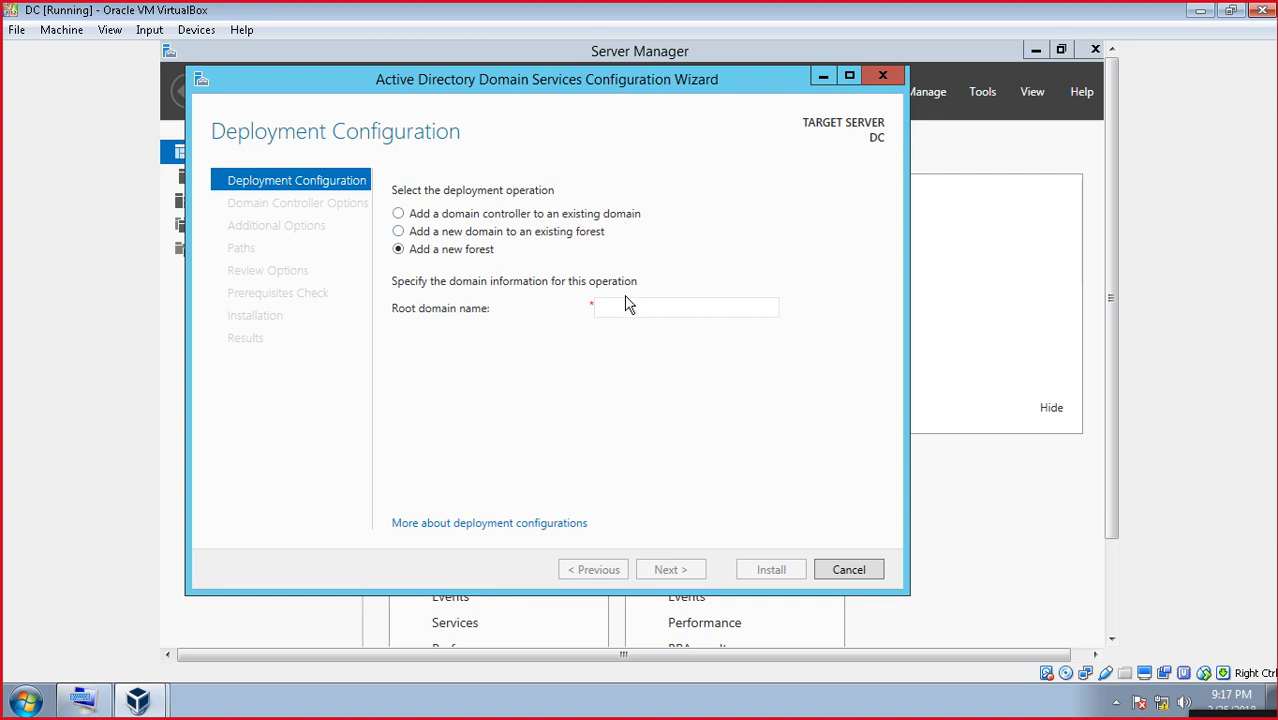
{"action": "left_click", "coordinate": [627, 306]}
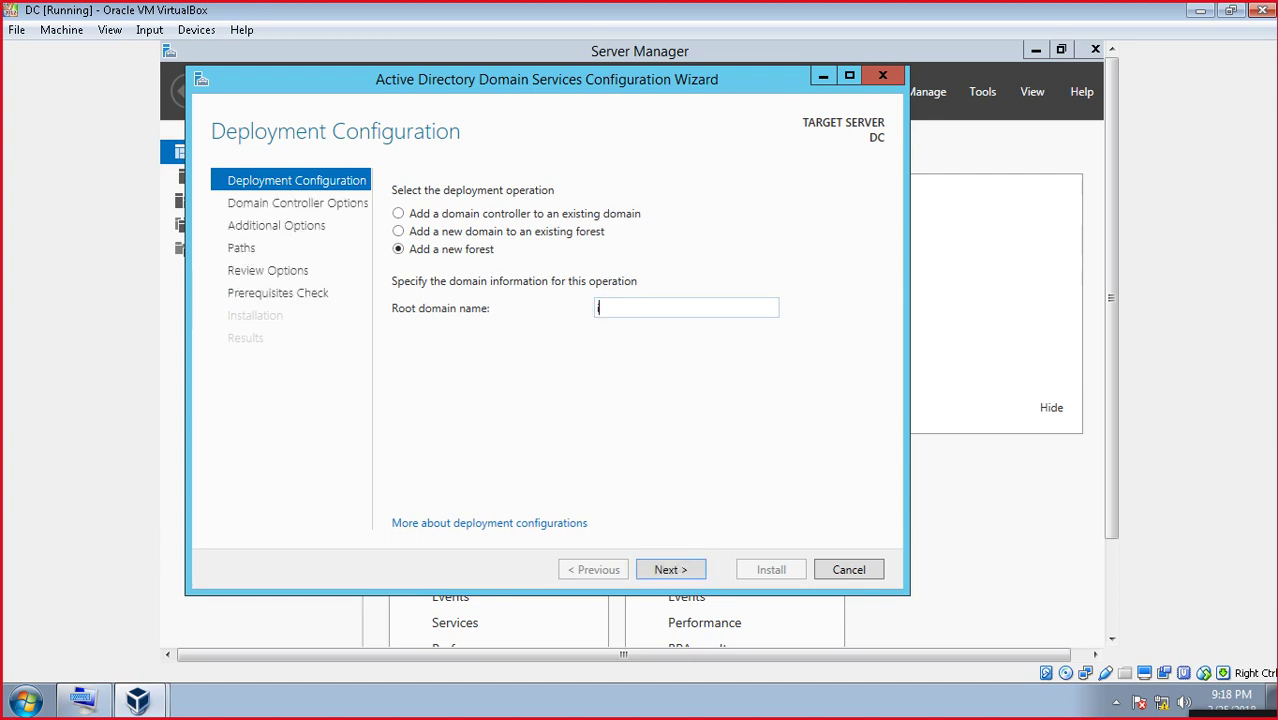
{"action": "type", "text": "ict.edu.pk"}
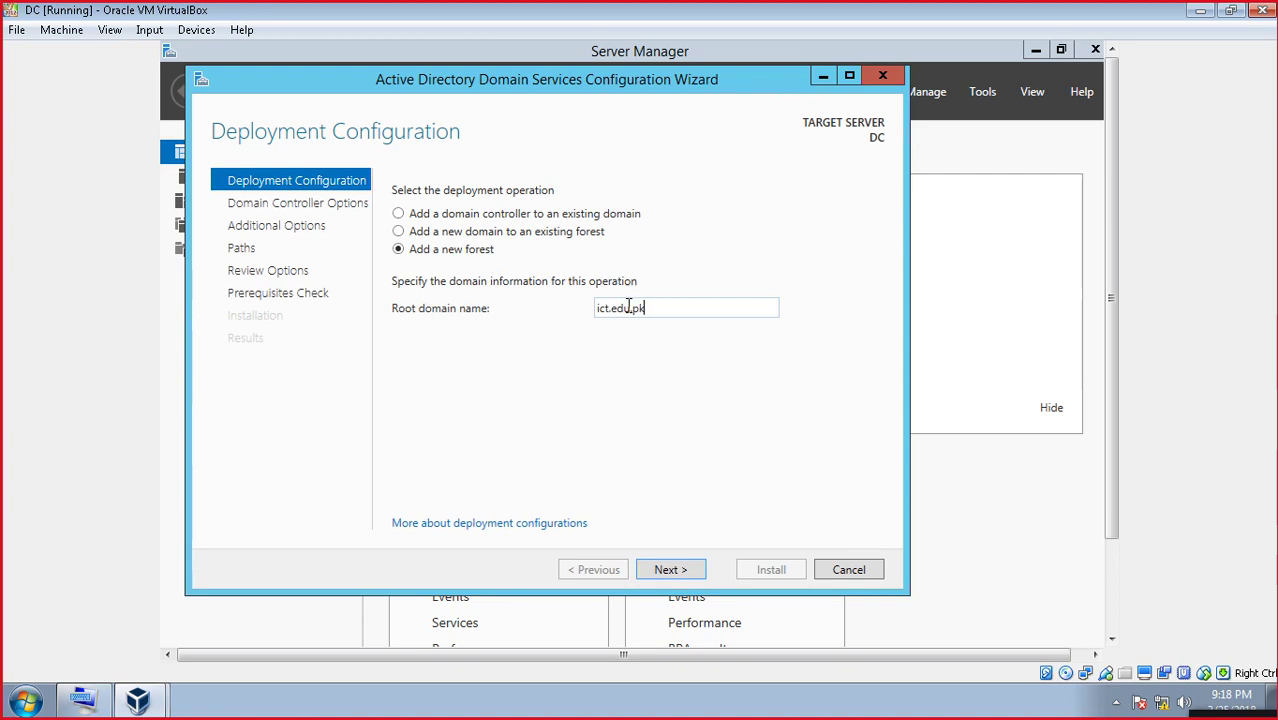
{"action": "left_click", "coordinate": [666, 569]}
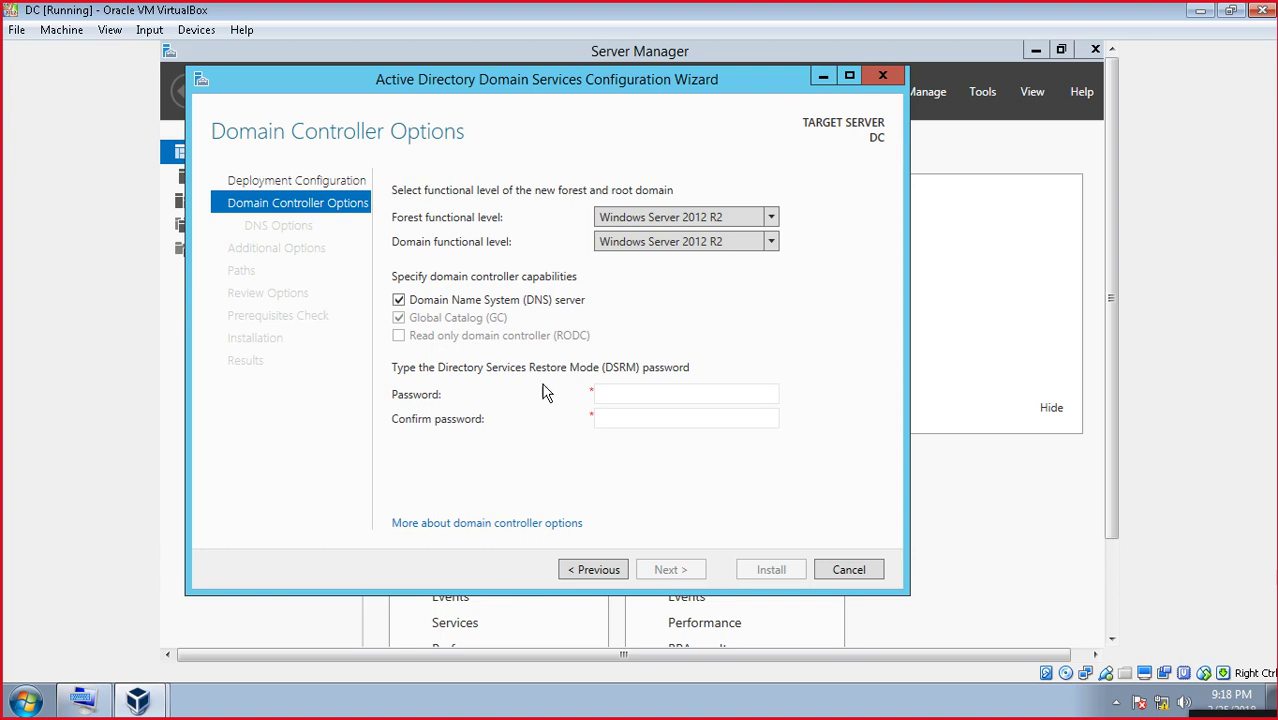
- Keep 2012 R2 functional levels, enter and confirm the DSRM password, and continue
{"action": "left_click", "coordinate": [615, 393]}
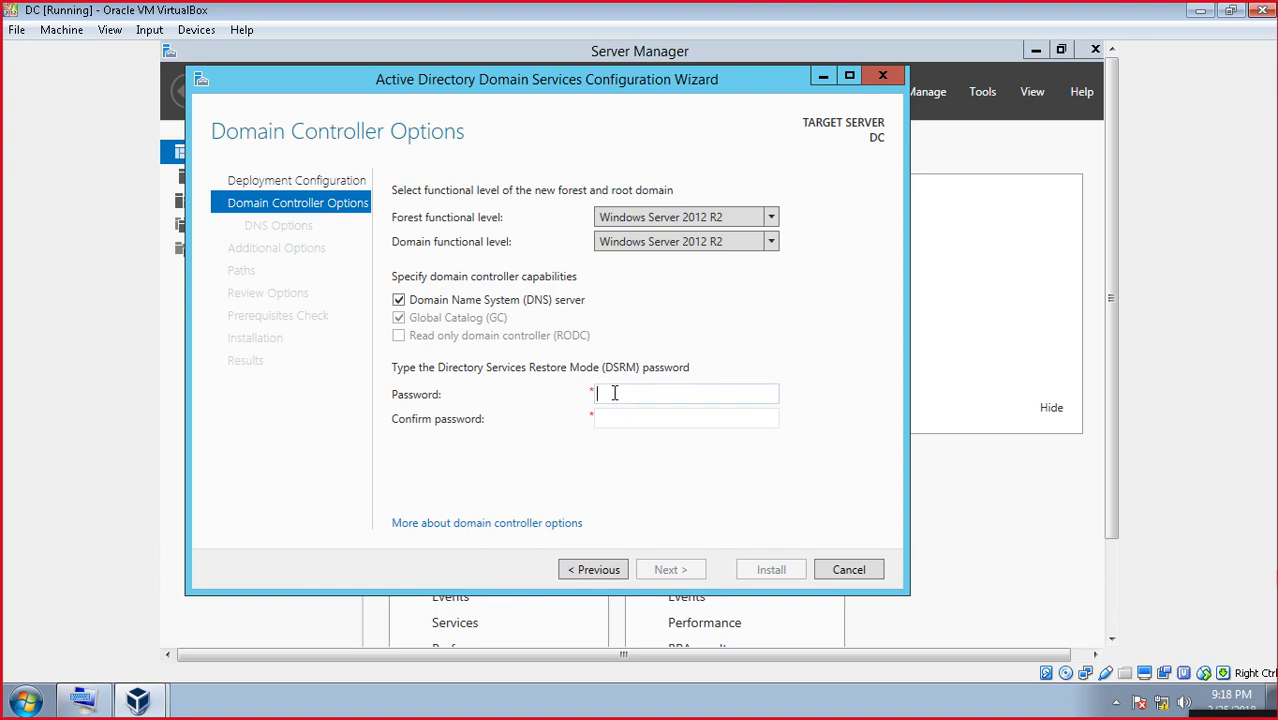
{"action": "type", "text": "••••••••"}
{"action": "key", "text": "Tab"}
{"action": "key", "text": "Tab"}
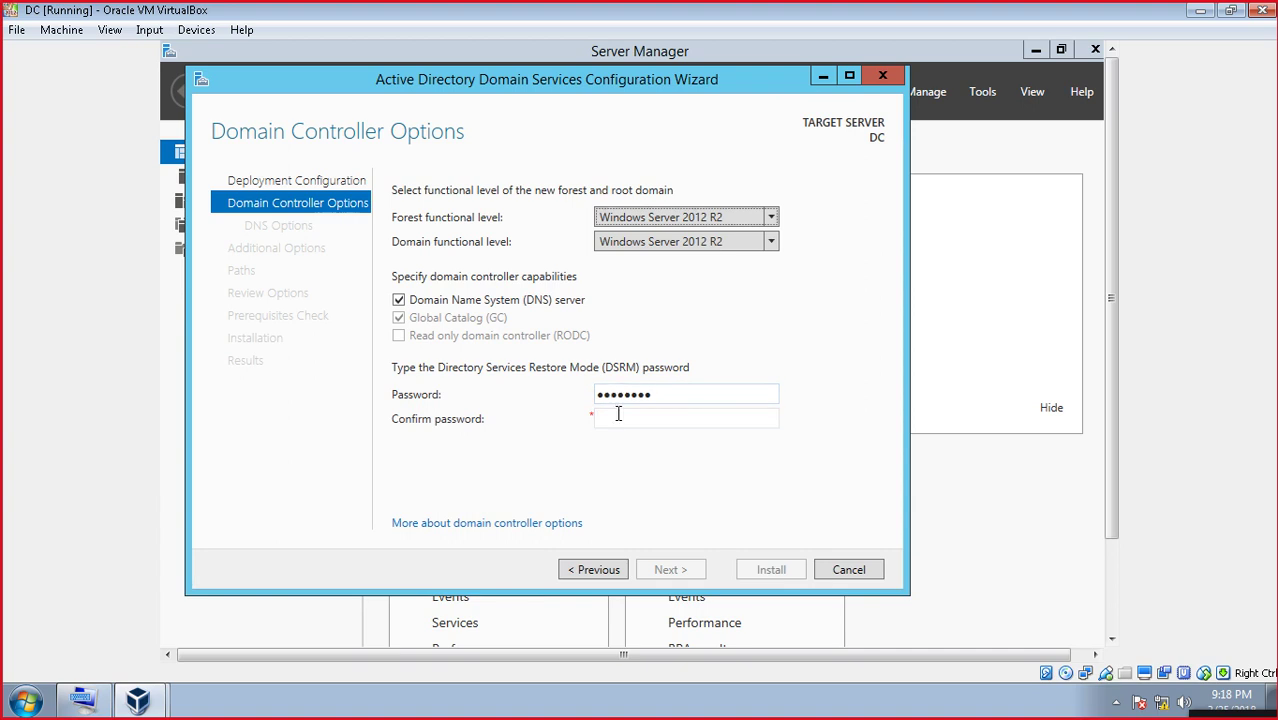
{"action": "left_click", "coordinate": [622, 421]}
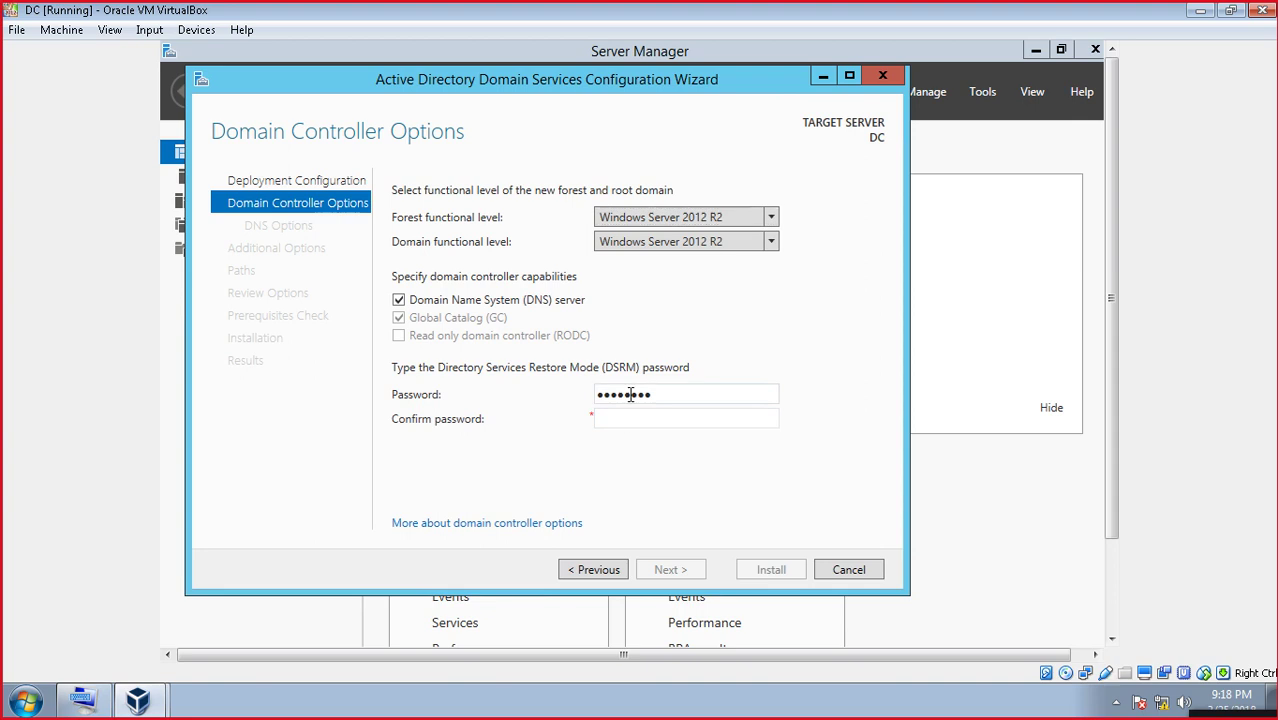
{"action": "type", "text": "P@ssw0rd"}
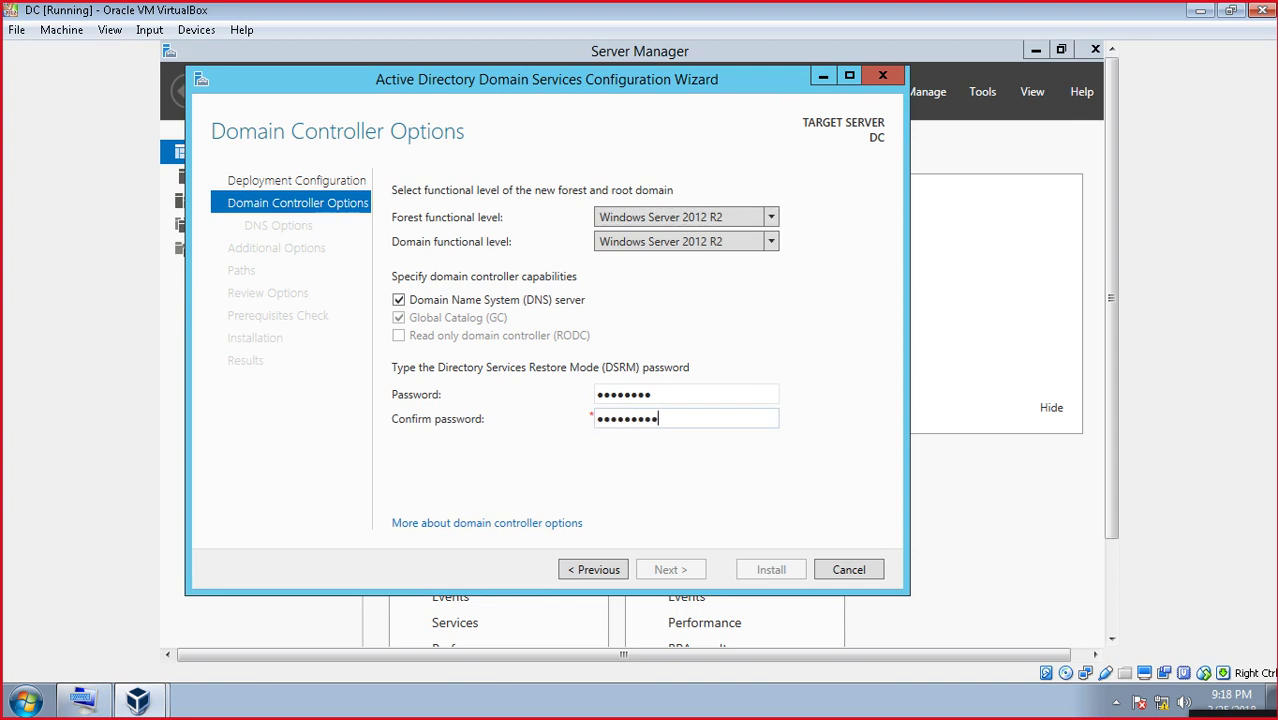
{"action": "key", "text": "BackSpace"}
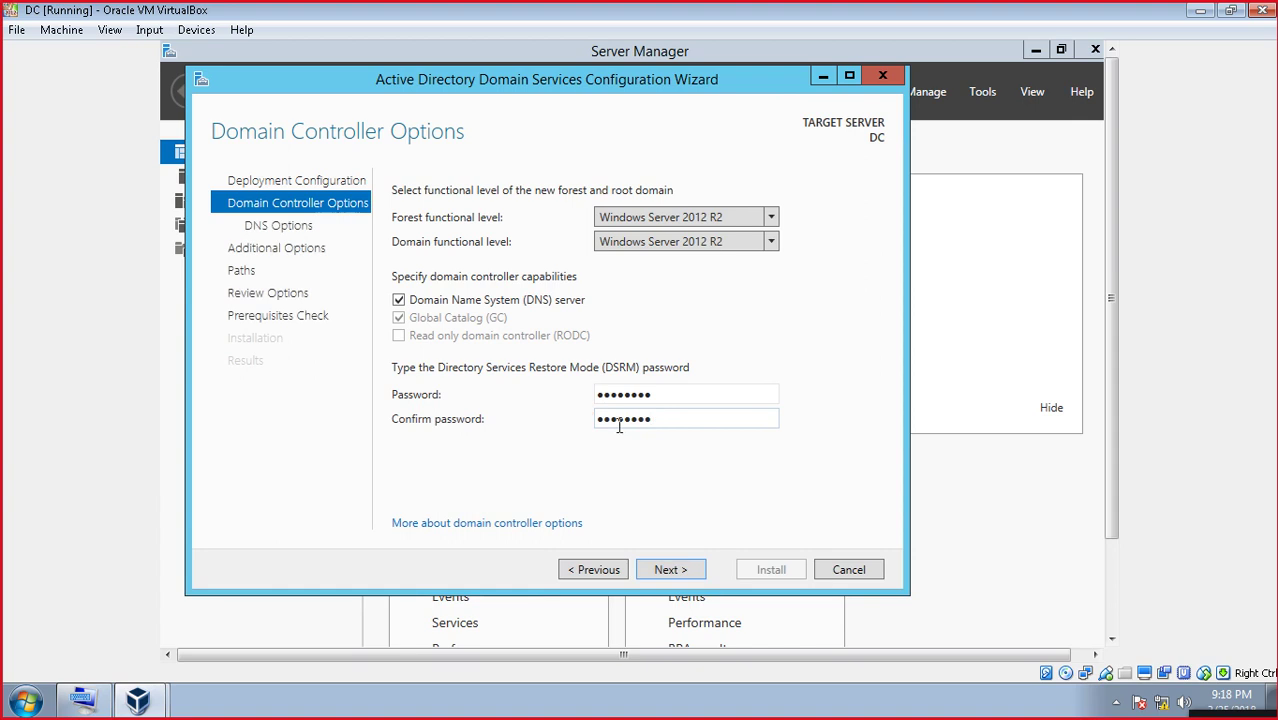
{"action": "left_click", "coordinate": [692, 572]}
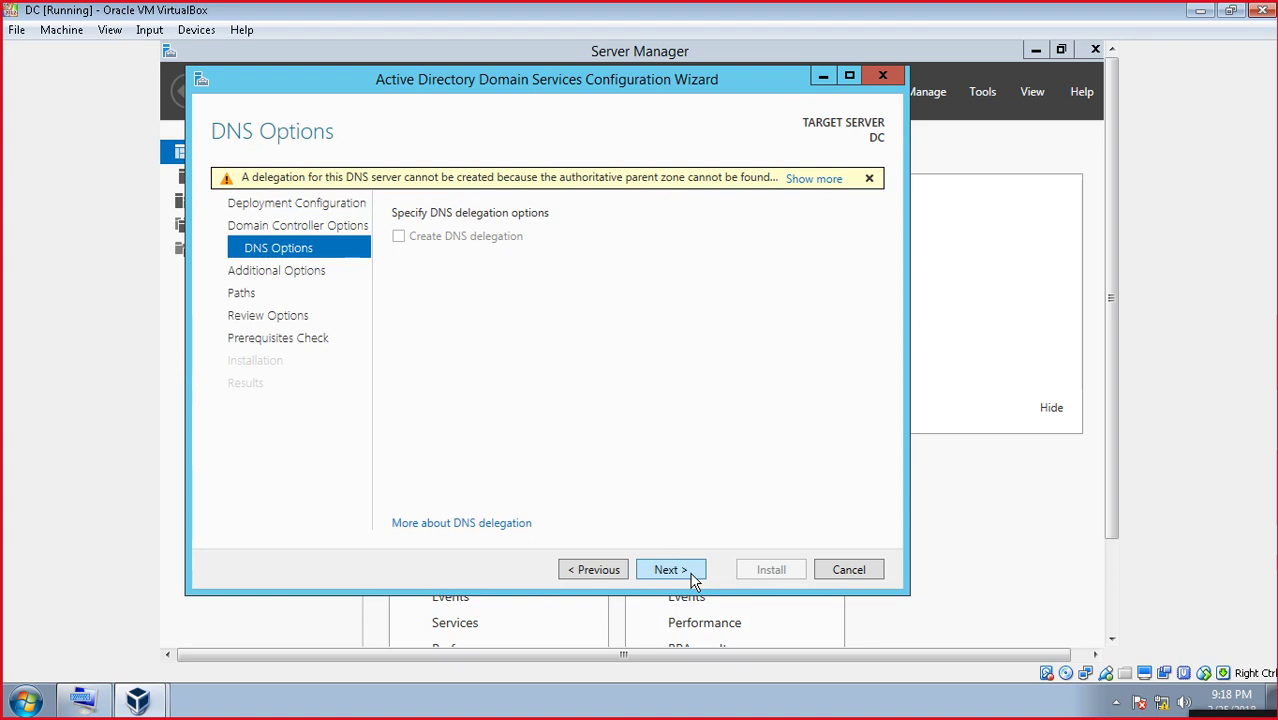
- Accept default DNS options, NetBIOS name ICT and AD folder paths, then run the prerequisite checks
{"action": "left_click", "coordinate": [693, 574]}
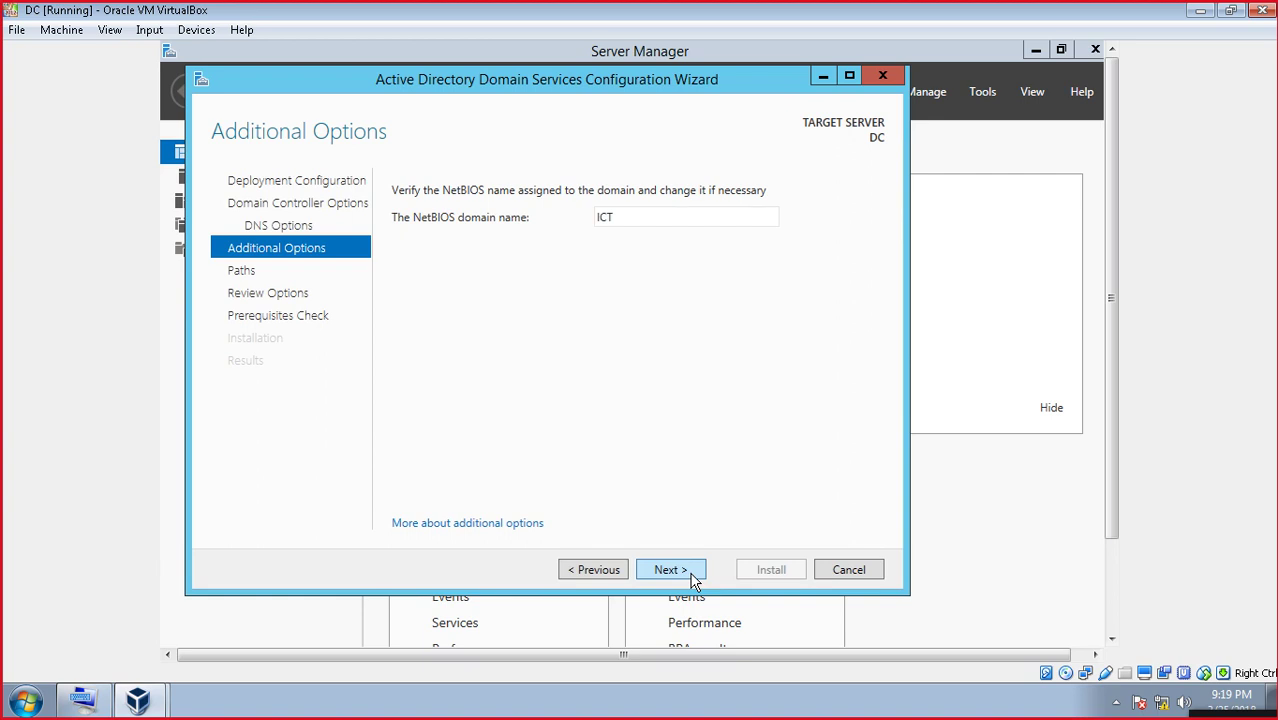
{"action": "left_click", "coordinate": [670, 570]}
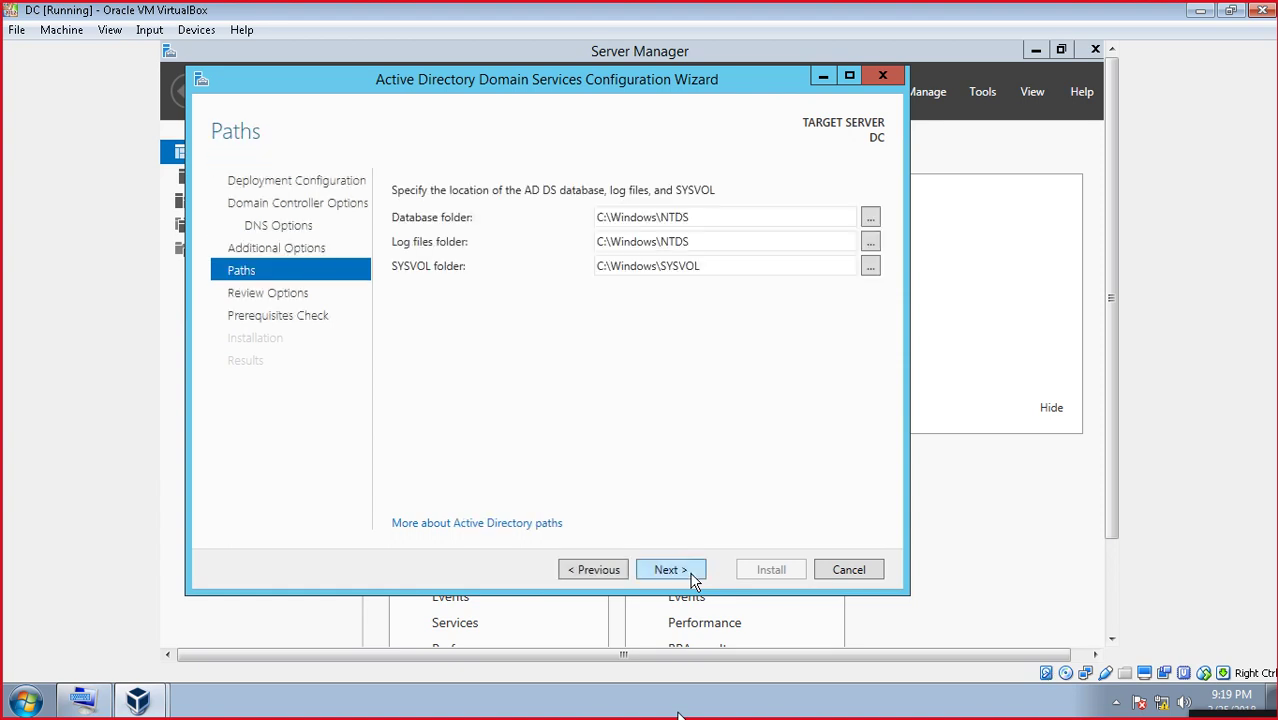
{"action": "left_click", "coordinate": [678, 716]}
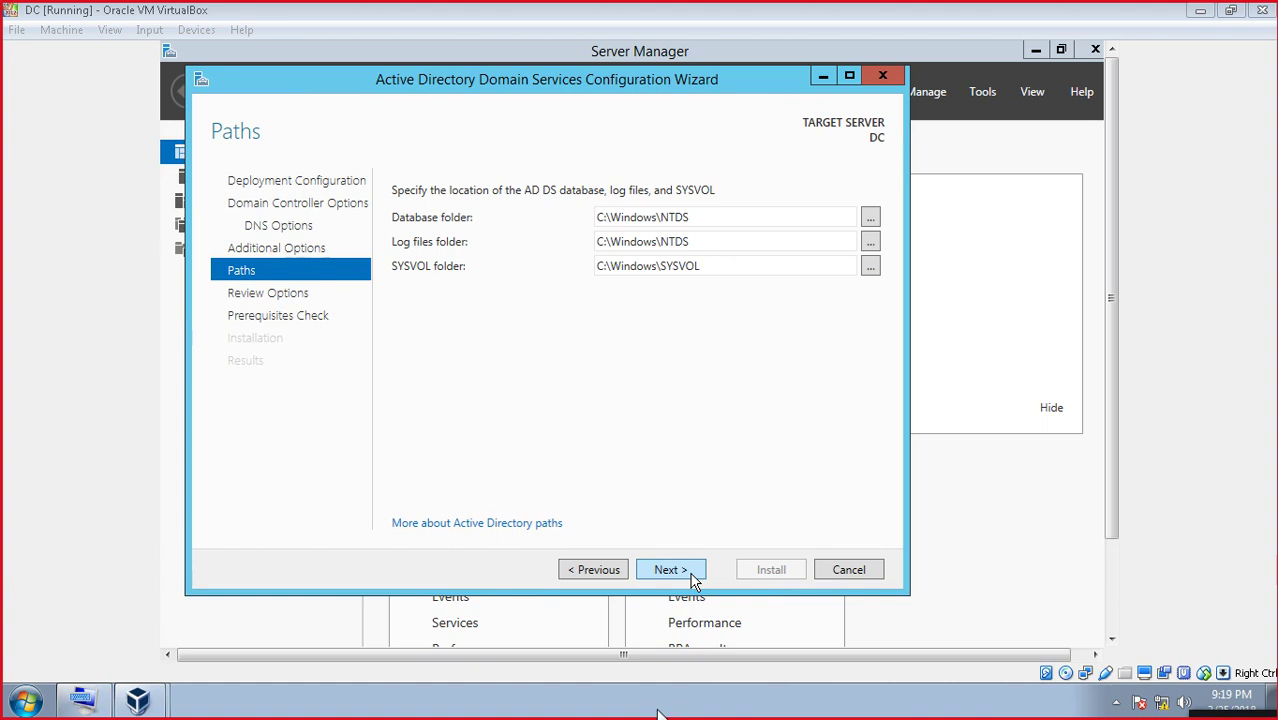
{"action": "left_click", "coordinate": [679, 569]}
{"action": "left_click", "coordinate": [669, 567]}
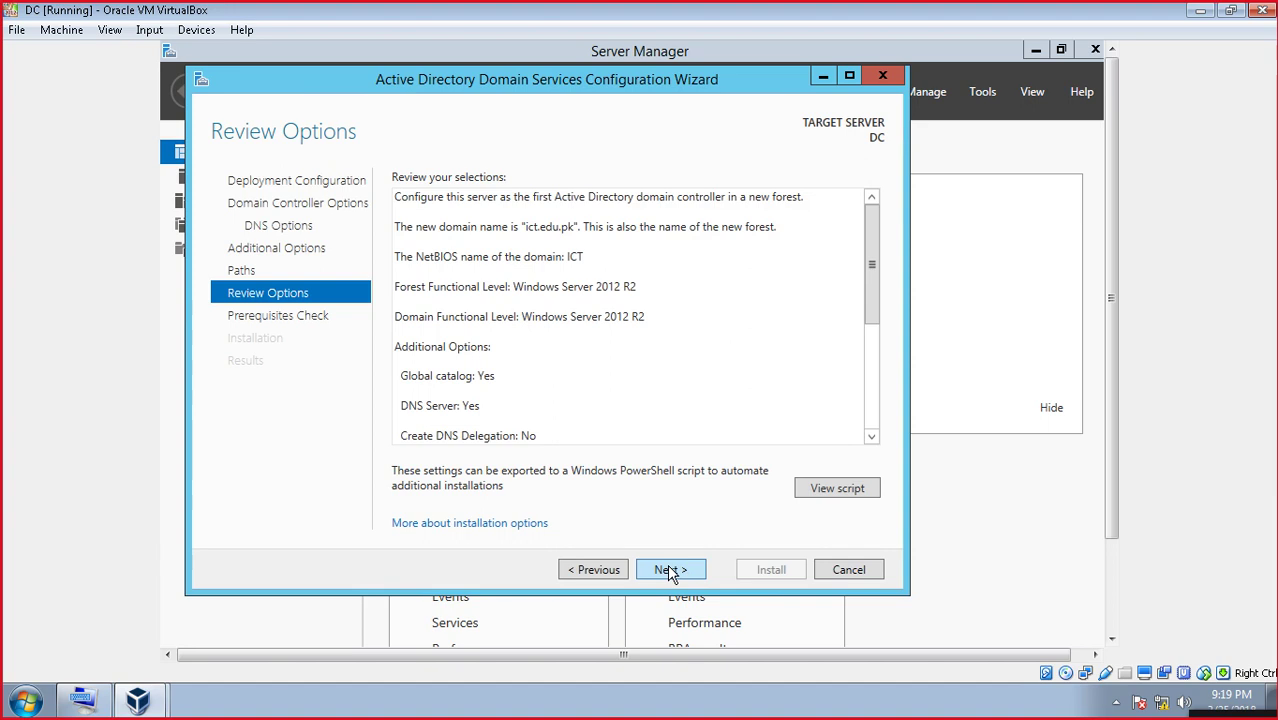
{"action": "left_click", "coordinate": [669, 569]}
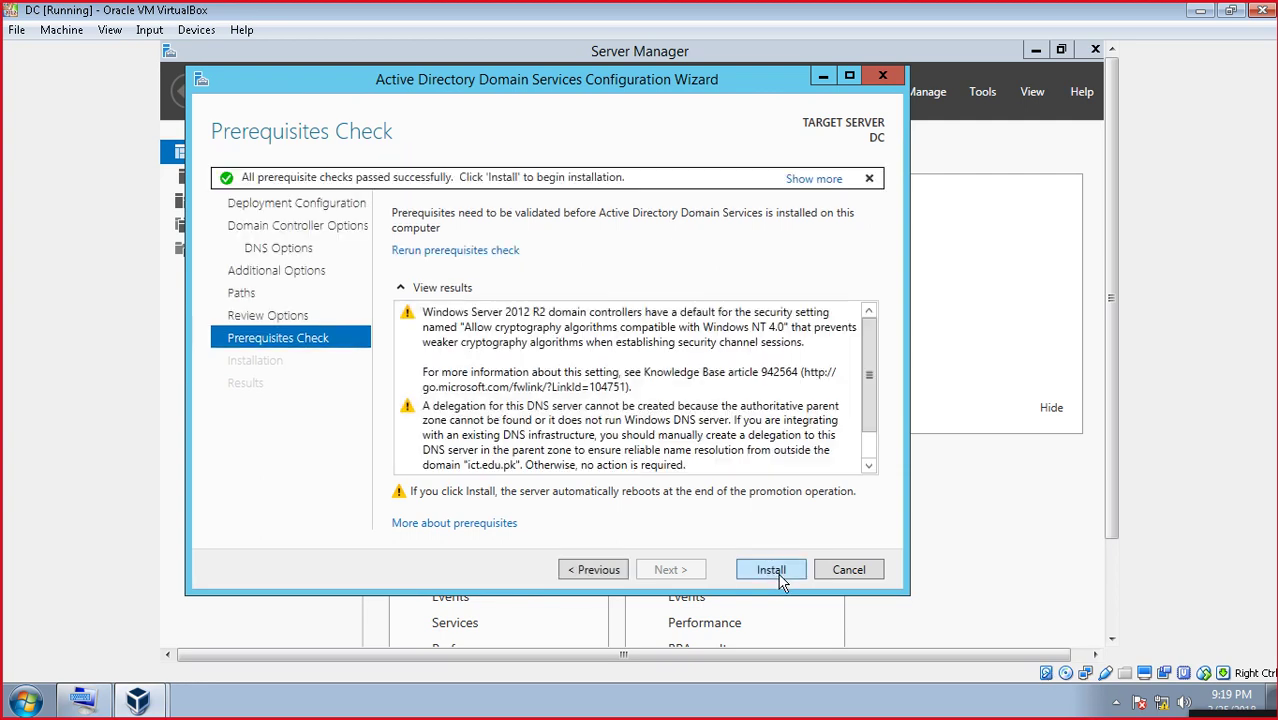
- Start the AD DS installation on DC, then minimize it and switch to VirtualBox Manager
{"action": "left_click", "coordinate": [780, 577]}
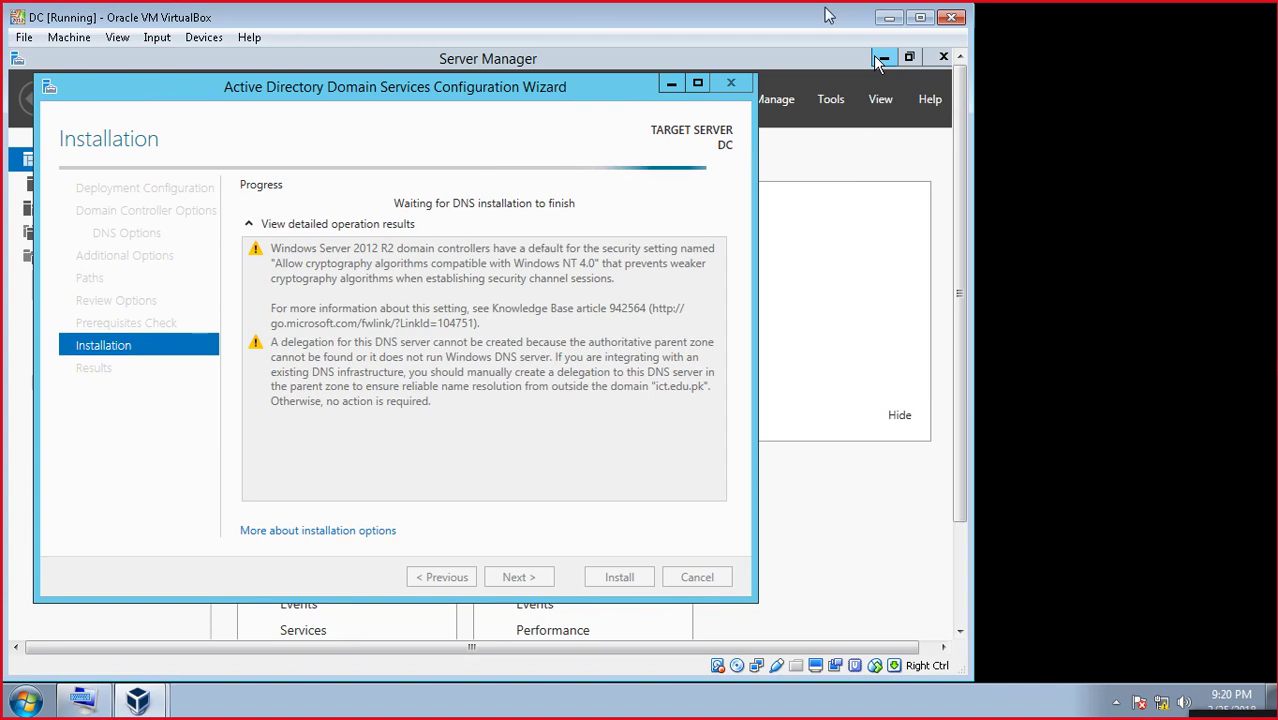
{"action": "left_click", "coordinate": [887, 18]}
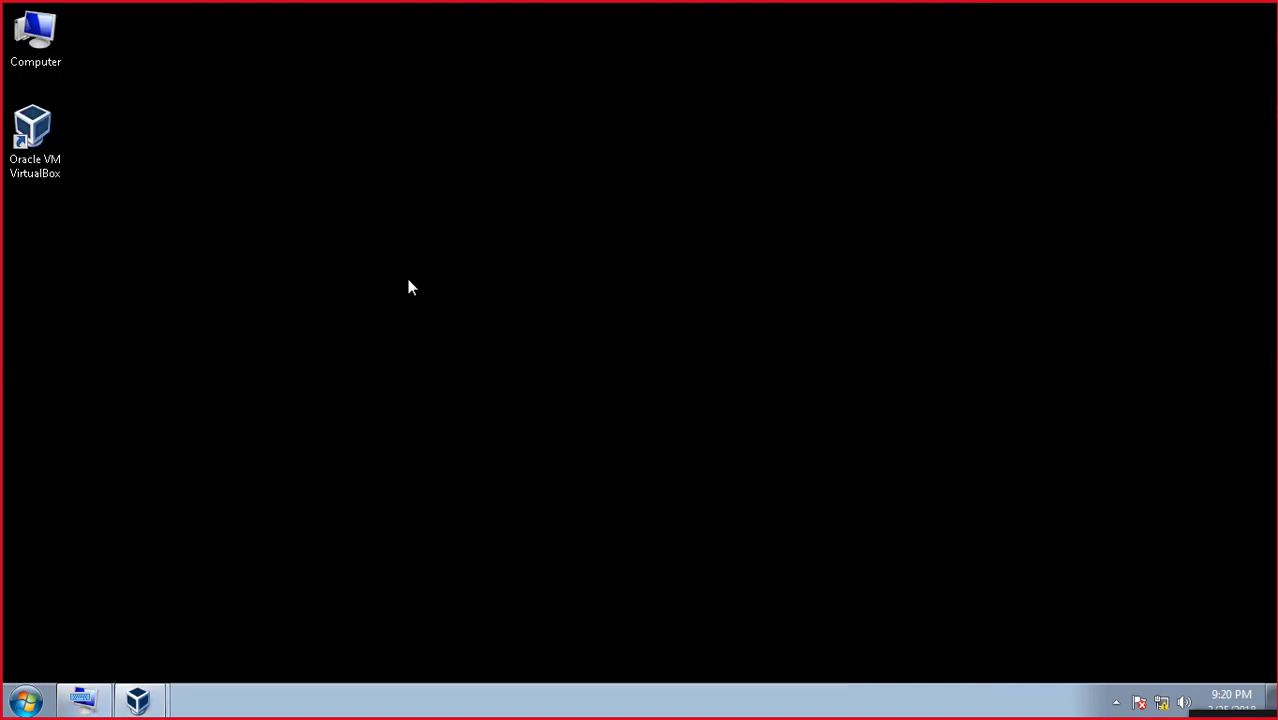
{"action": "left_click", "coordinate": [140, 699]}
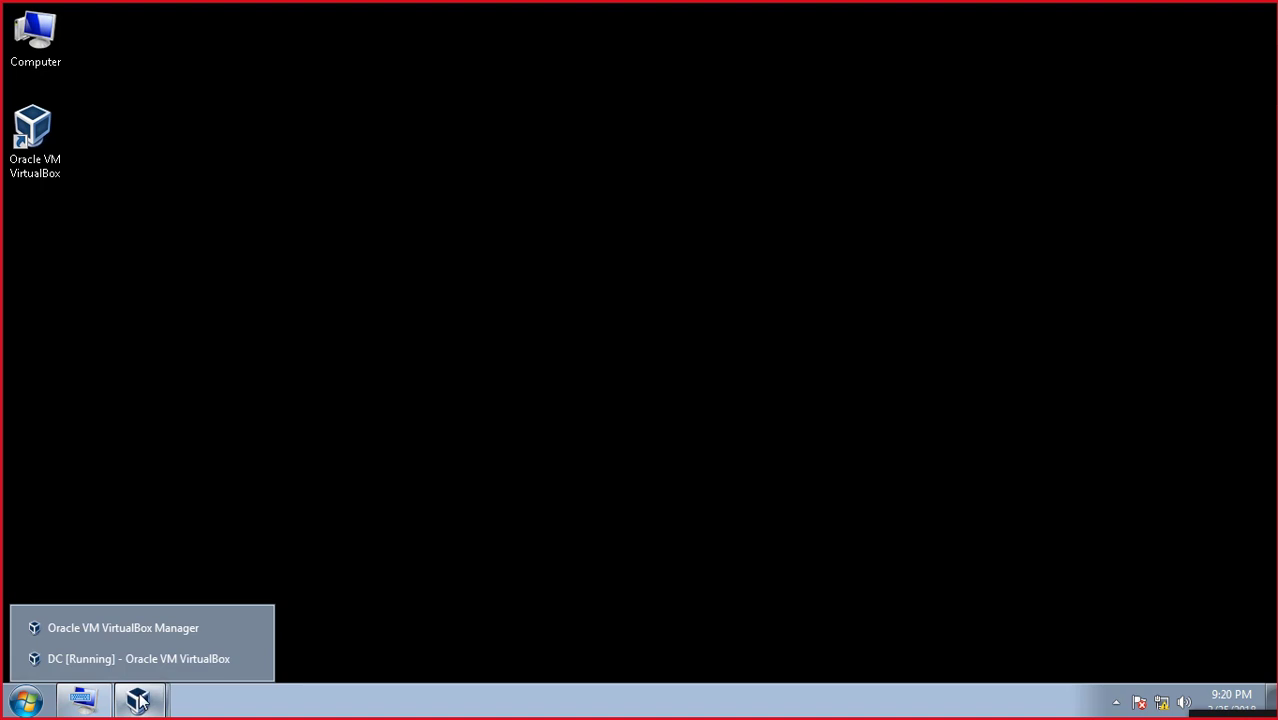
{"action": "left_click", "coordinate": [121, 628]}
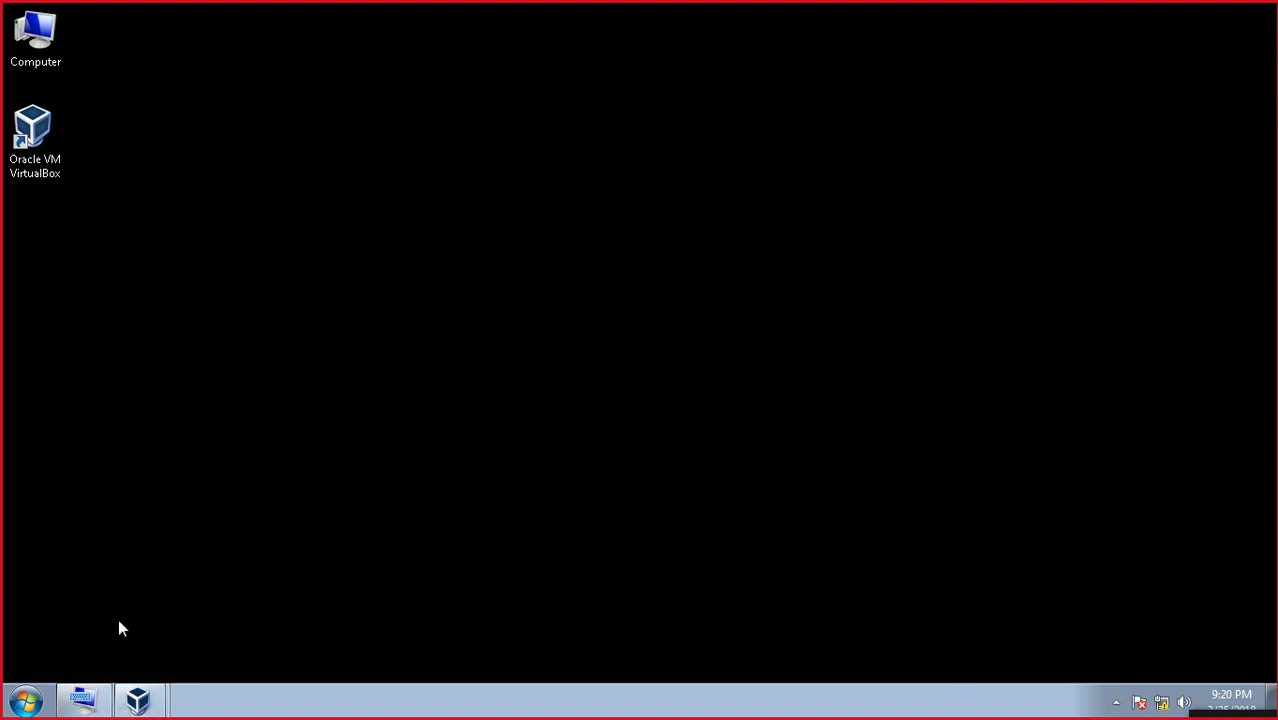
{"action": "left_click", "coordinate": [137, 690]}
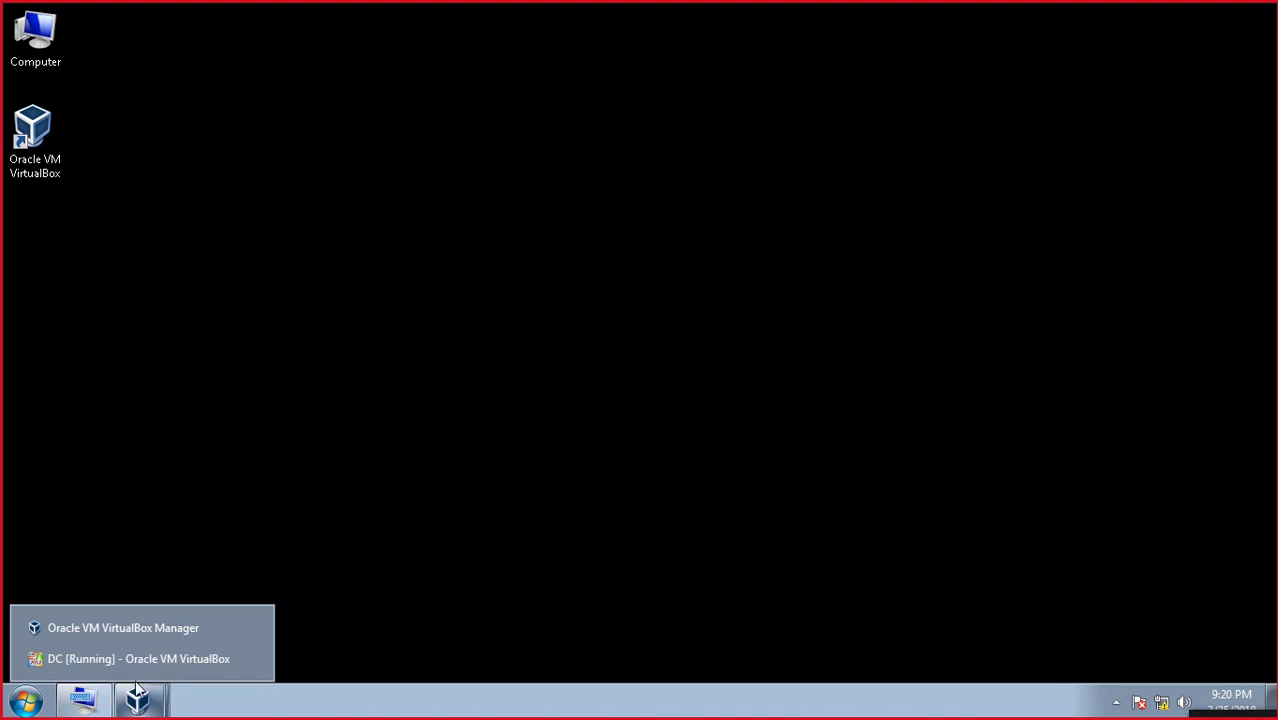
{"action": "left_click", "coordinate": [103, 629]}
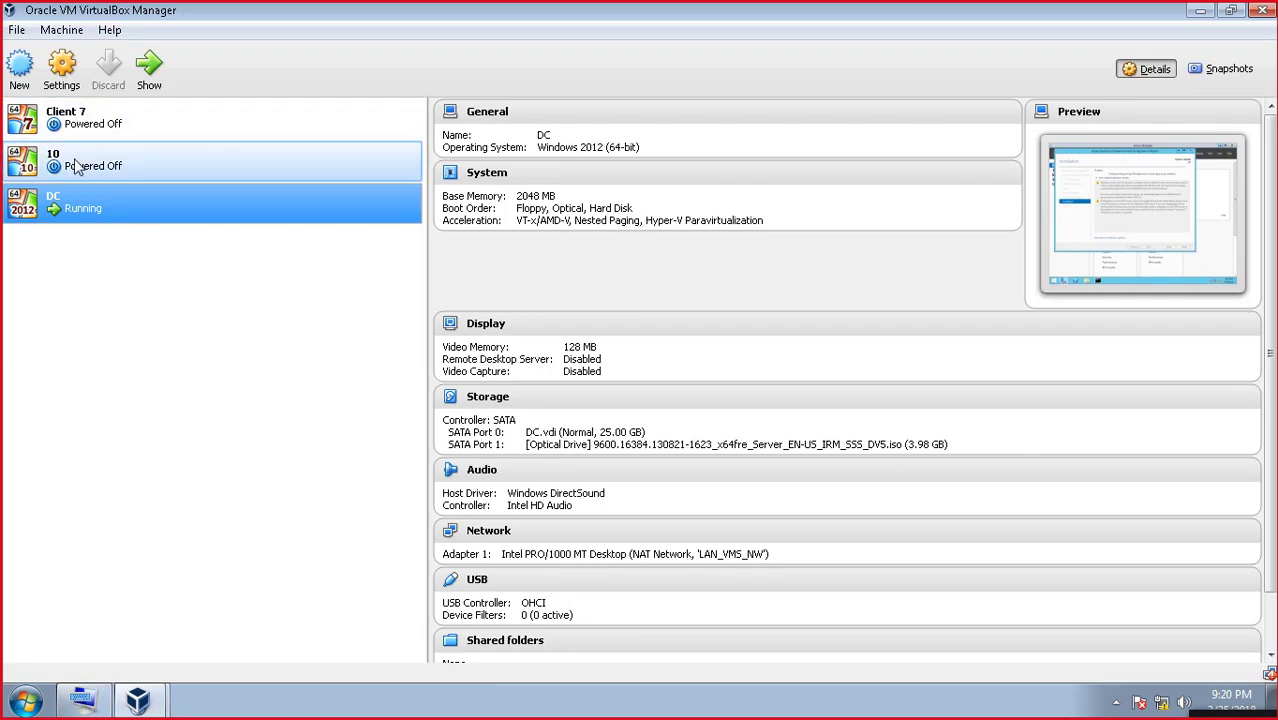
- Start Client 7 and boot it with Start Windows Normally from the recovery menu
{"action": "left_click", "coordinate": [95, 124]}
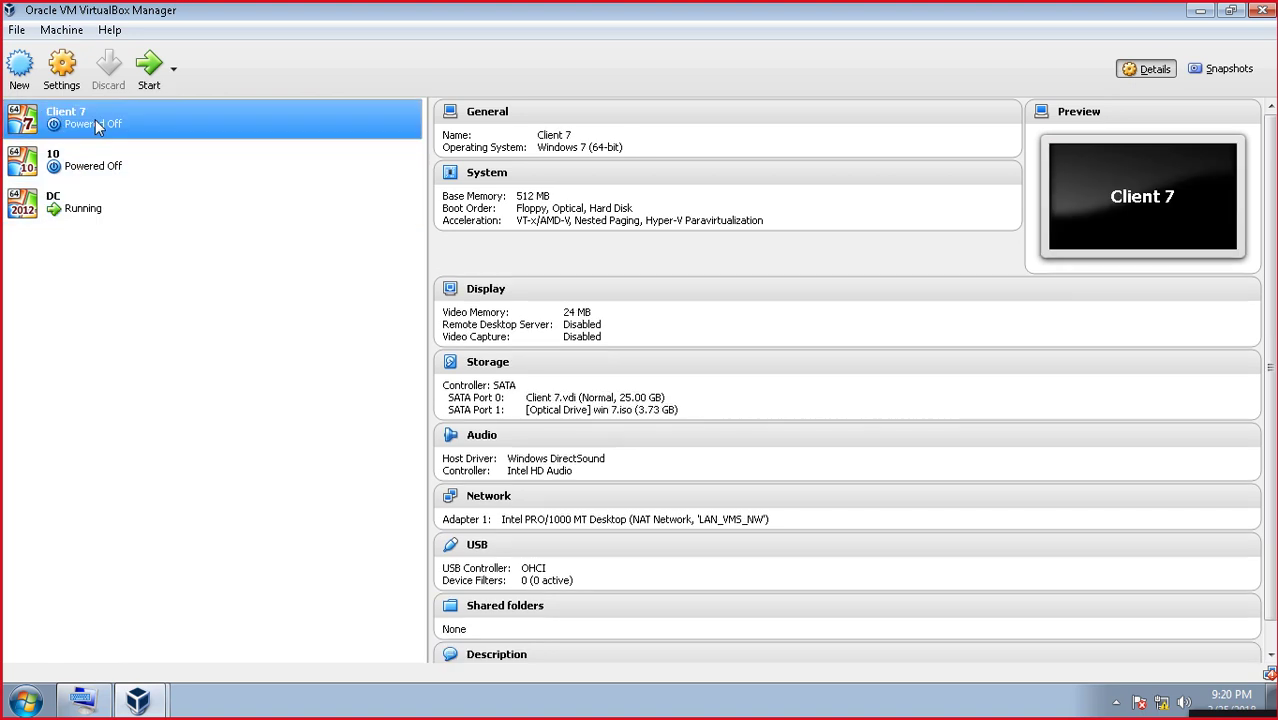
{"action": "left_click", "coordinate": [148, 76]}
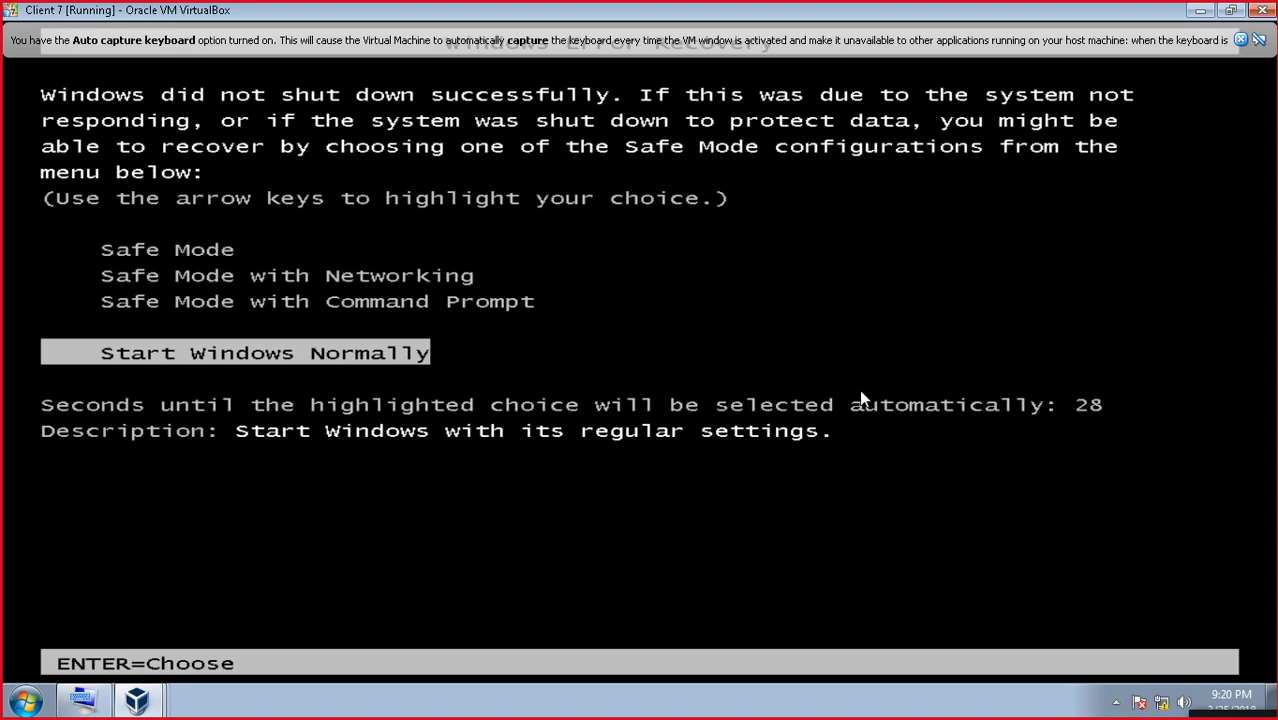
{"action": "key", "text": "Return"}
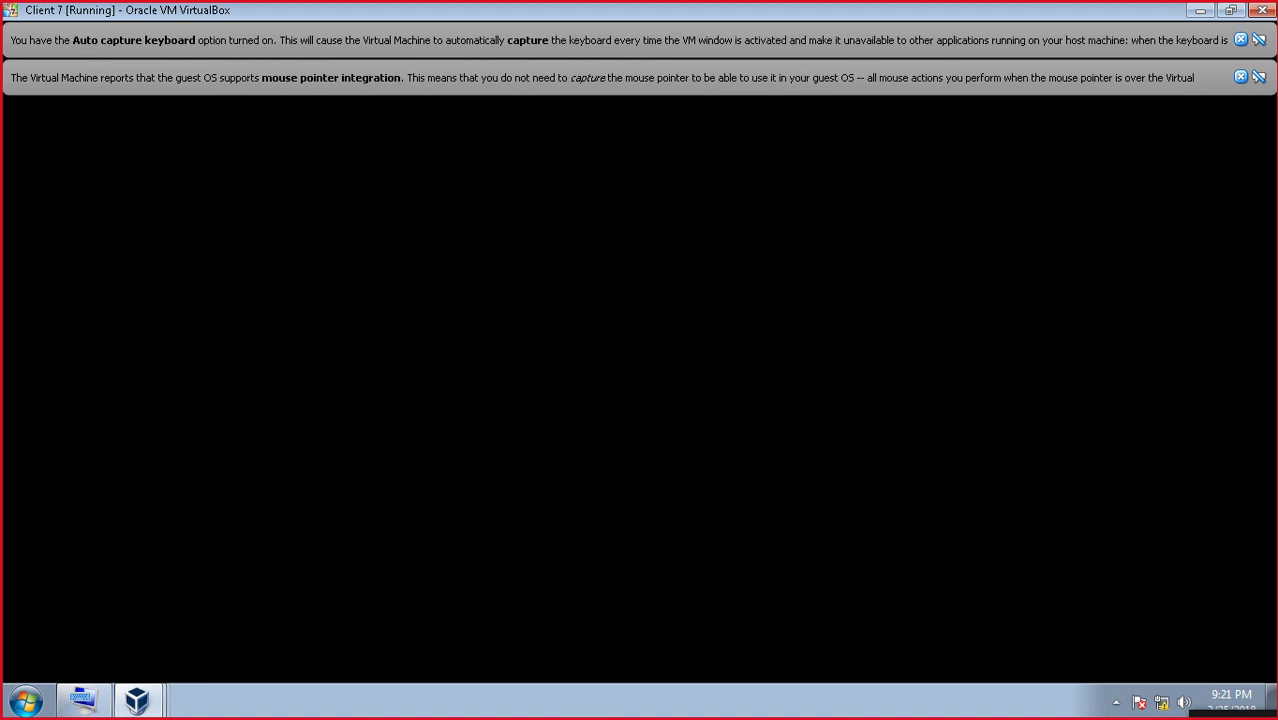
- Restore and reposition the Client 7 window, dismiss the notification, and log on as Administrator
{"action": "key", "text": "super+Down"}
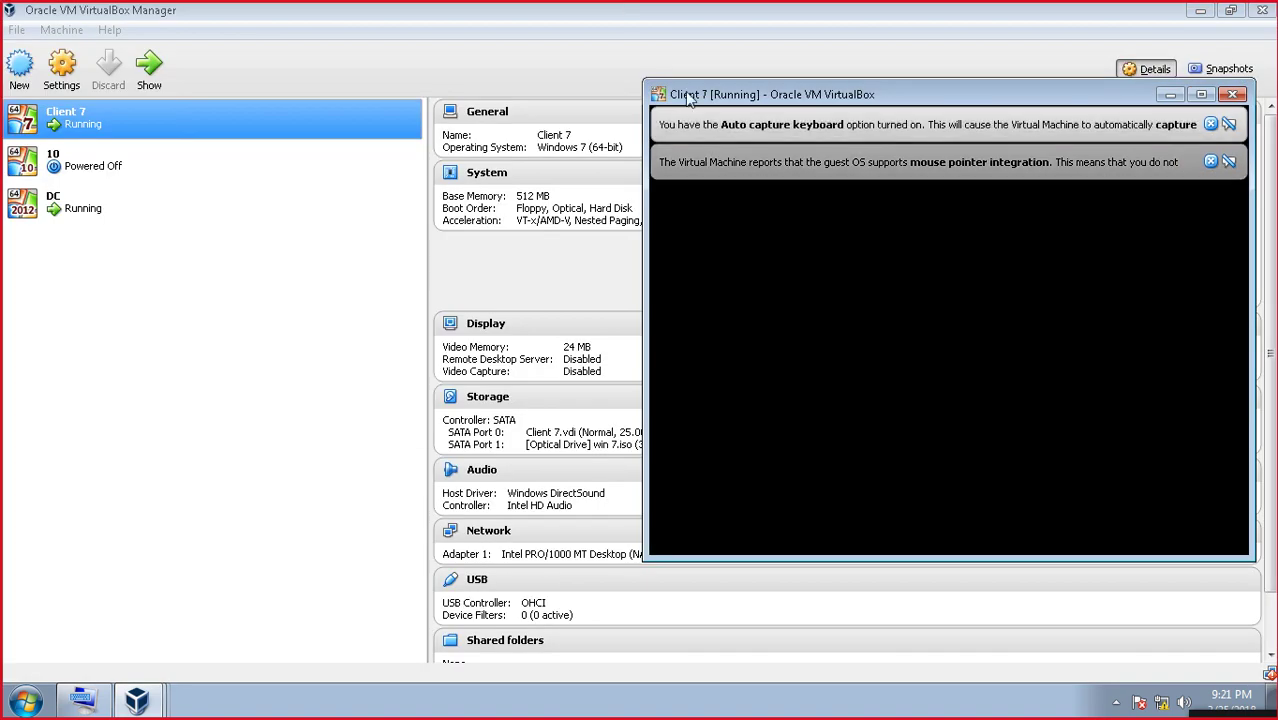
{"action": "left_click_drag", "start_coordinate": [768, 88], "coordinate": [462, 70]}
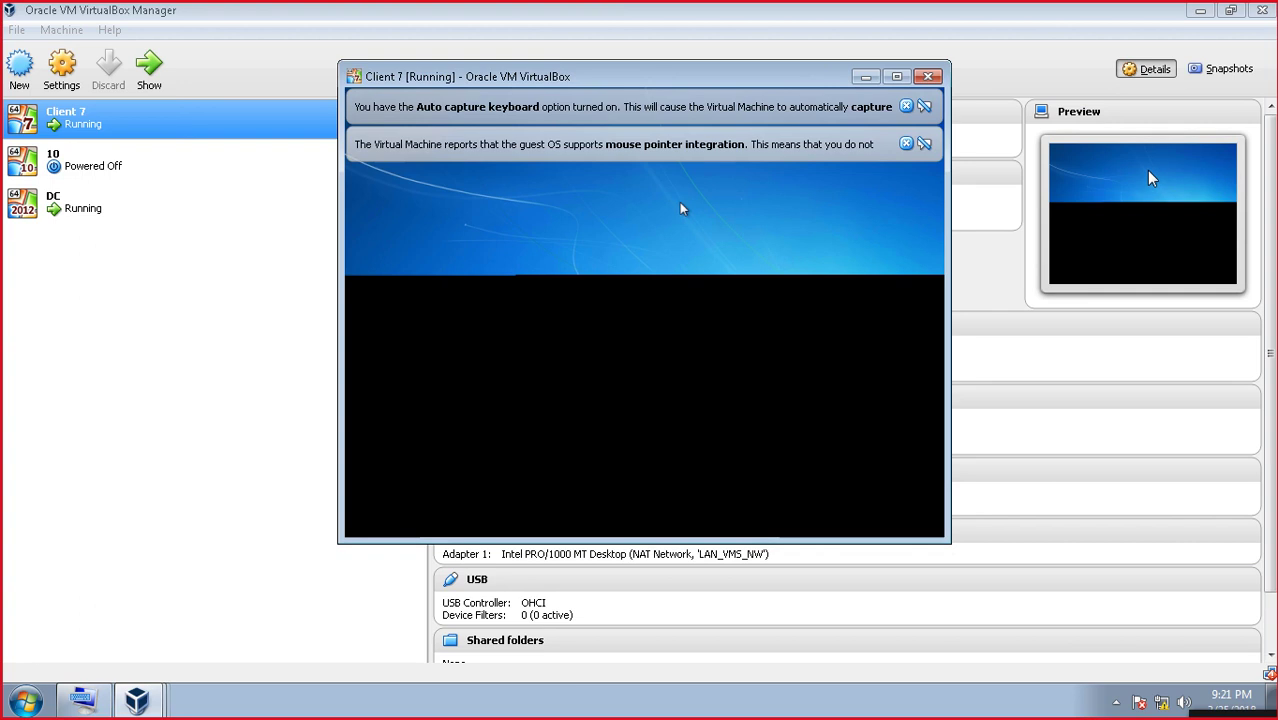
{"action": "left_click", "coordinate": [906, 144]}
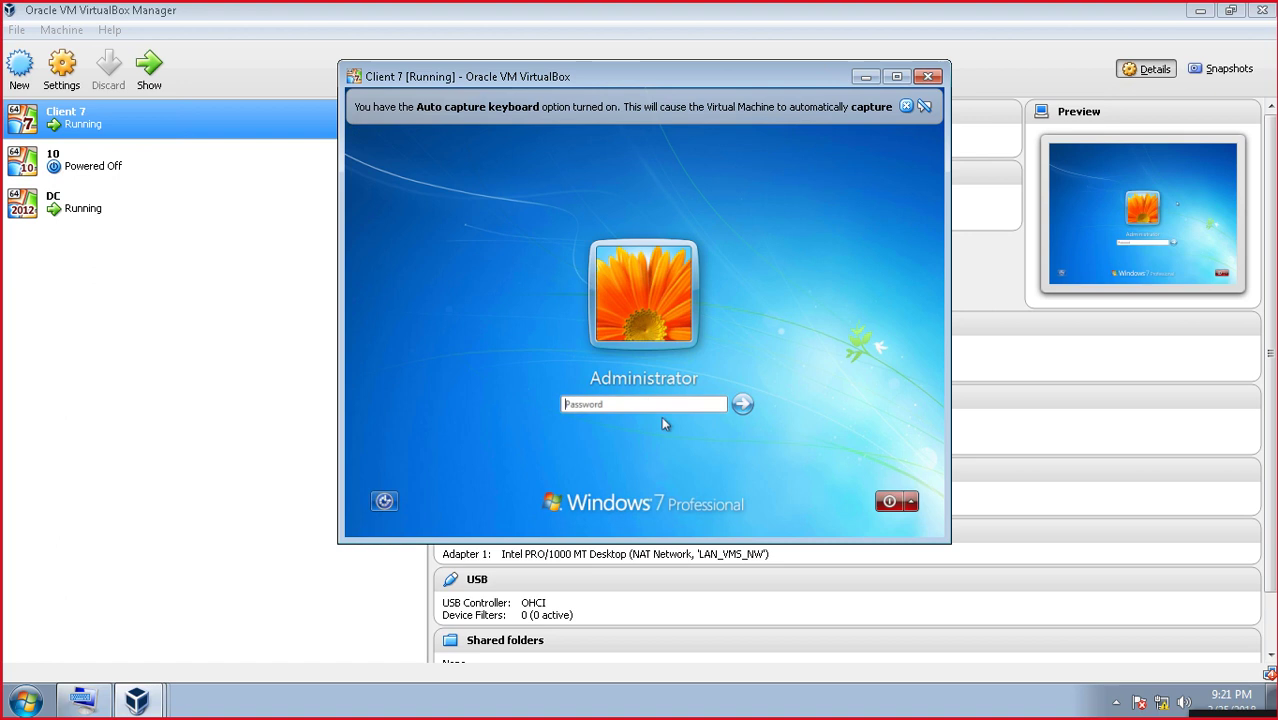
{"action": "type", "text": "••"}
{"action": "key", "text": "Return"}
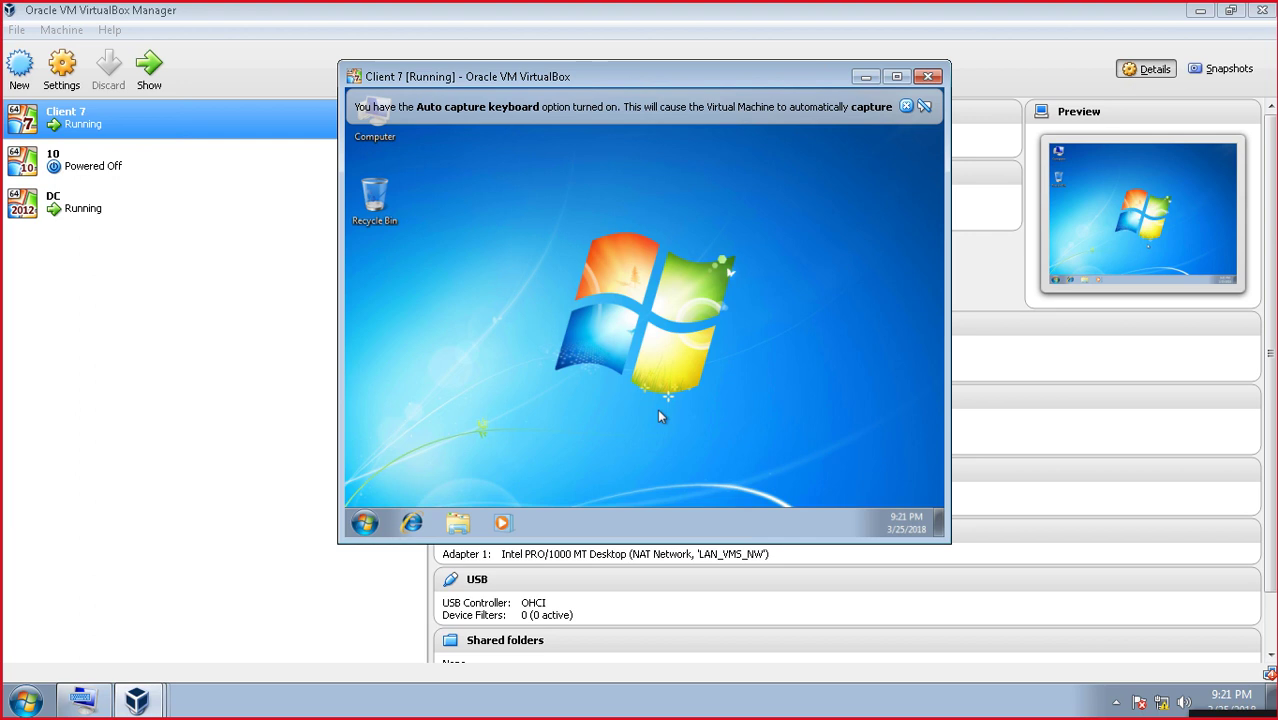
- Open a command prompt and run ipconfig to confirm the IP 192.168.1.7
{"action": "key", "text": "super+r"}
{"action": "key", "text": "Return"}
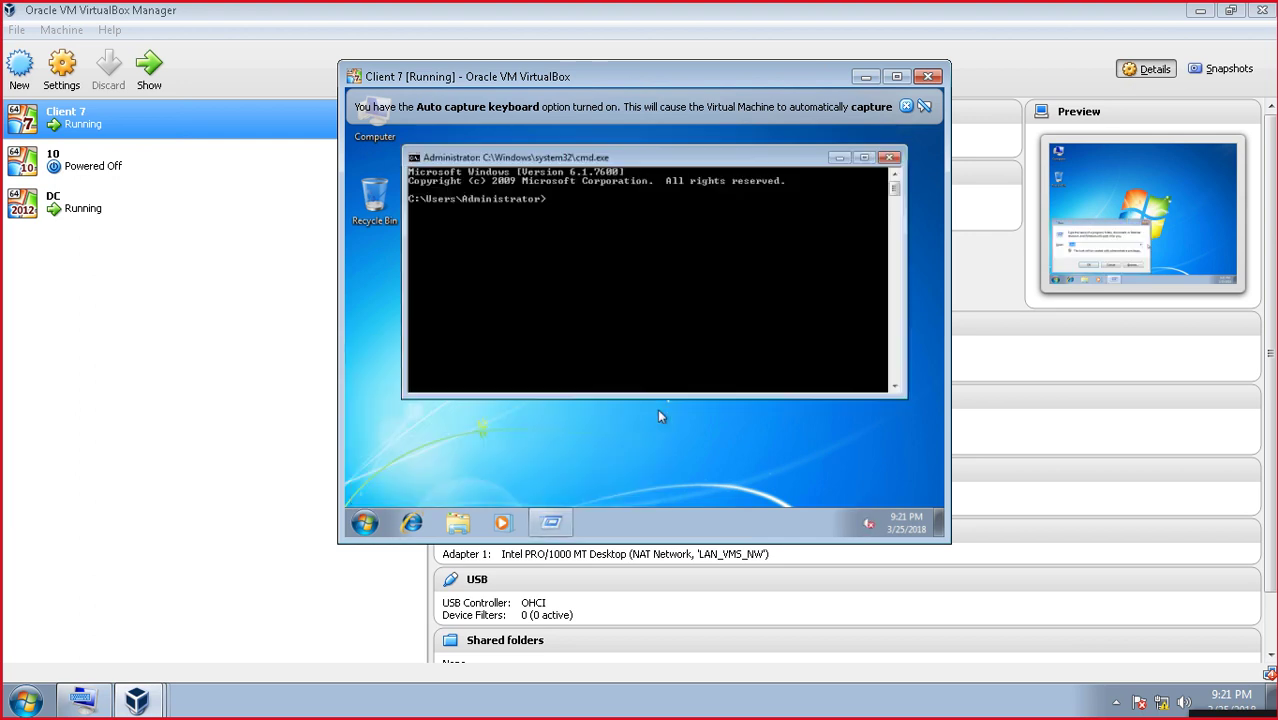
{"action": "type", "text": "ipconfig"}
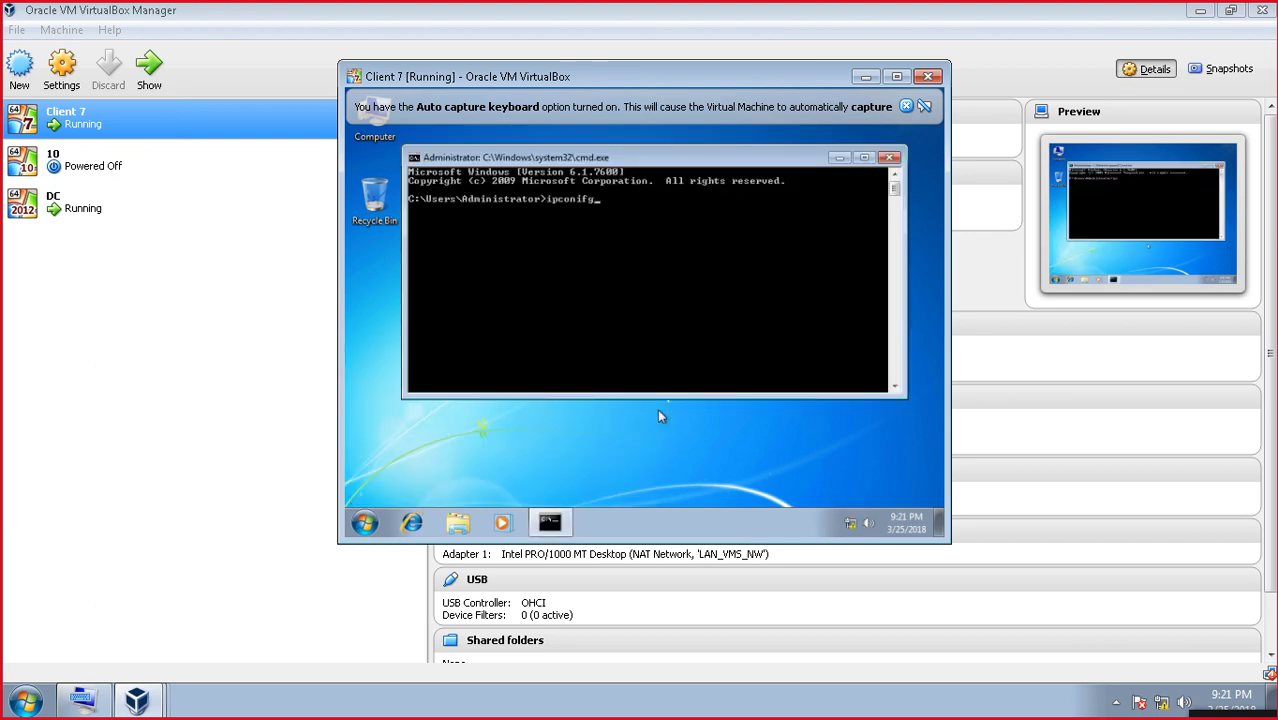
{"action": "key", "text": "Return"}
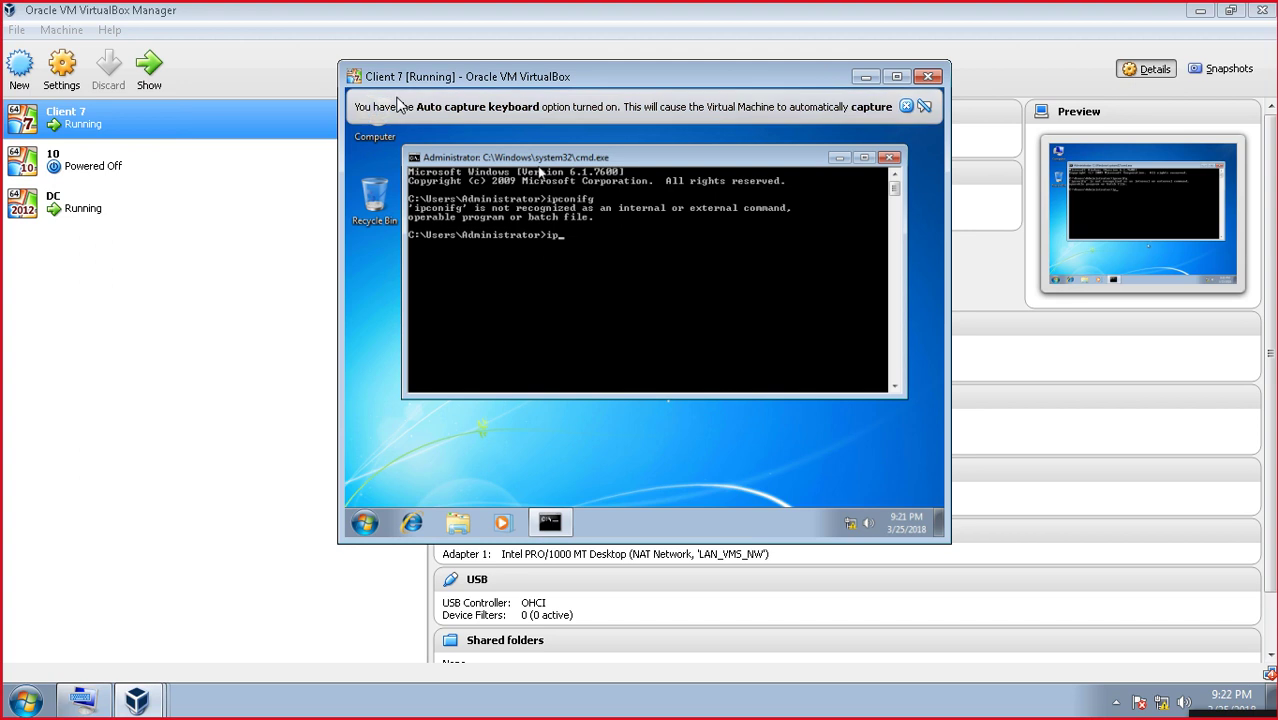
{"action": "type", "text": "ipconfi"}
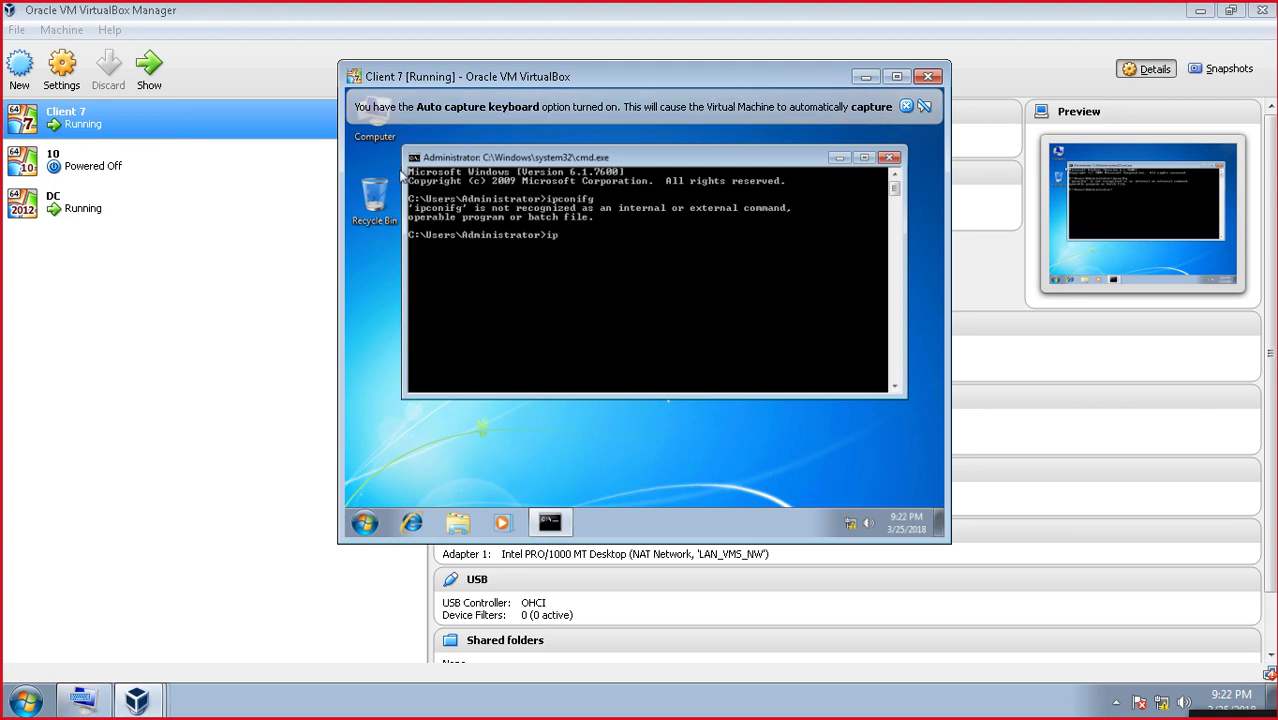
{"action": "type", "text": "g"}
{"action": "key", "text": "Return"}
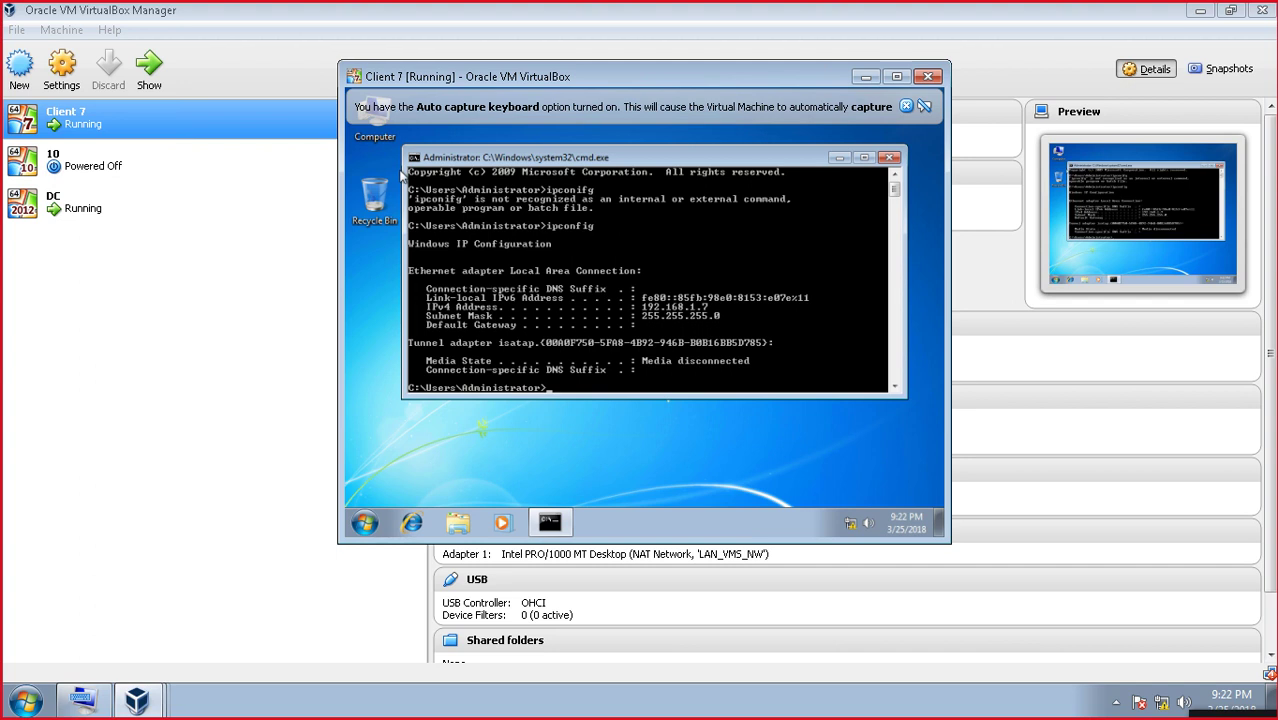
- Ping 192.168.1.12 successfully and confirm the hostname is win7
{"action": "type", "text": "ping 192.168.1.12"}
{"action": "key", "text": "Return"}
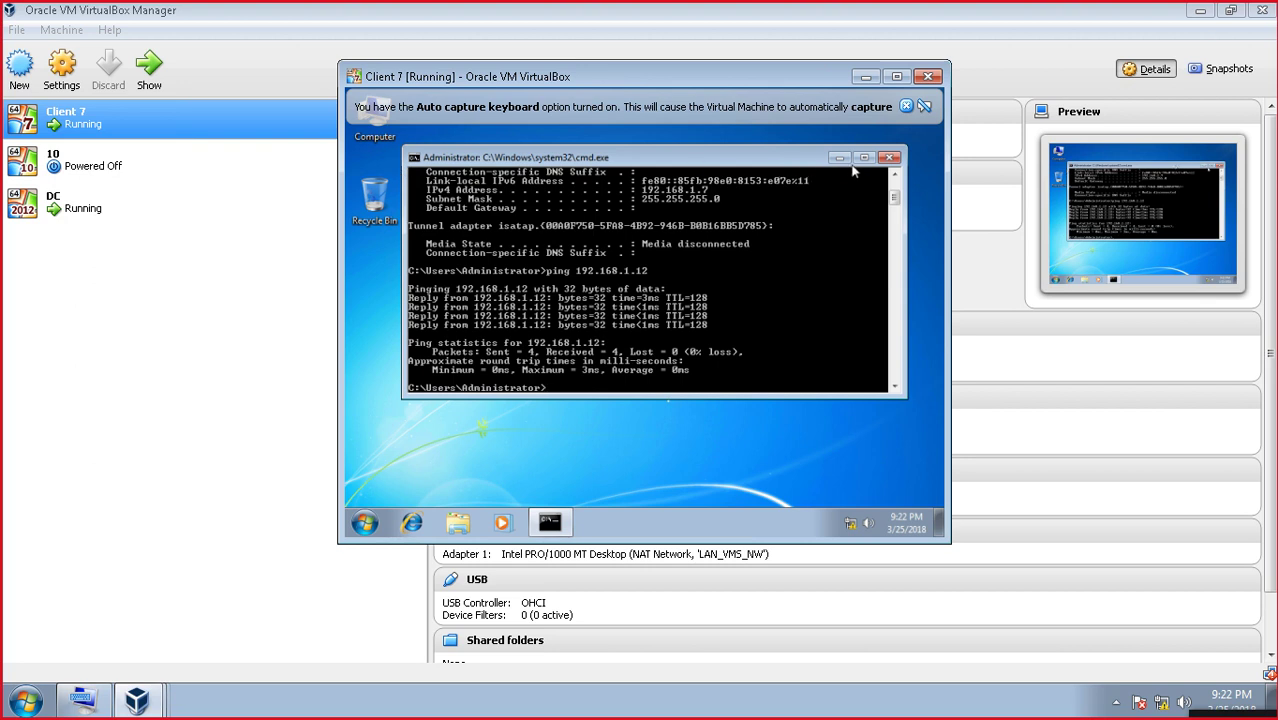
{"action": "type", "text": "hostname"}
{"action": "key", "text": "Return"}
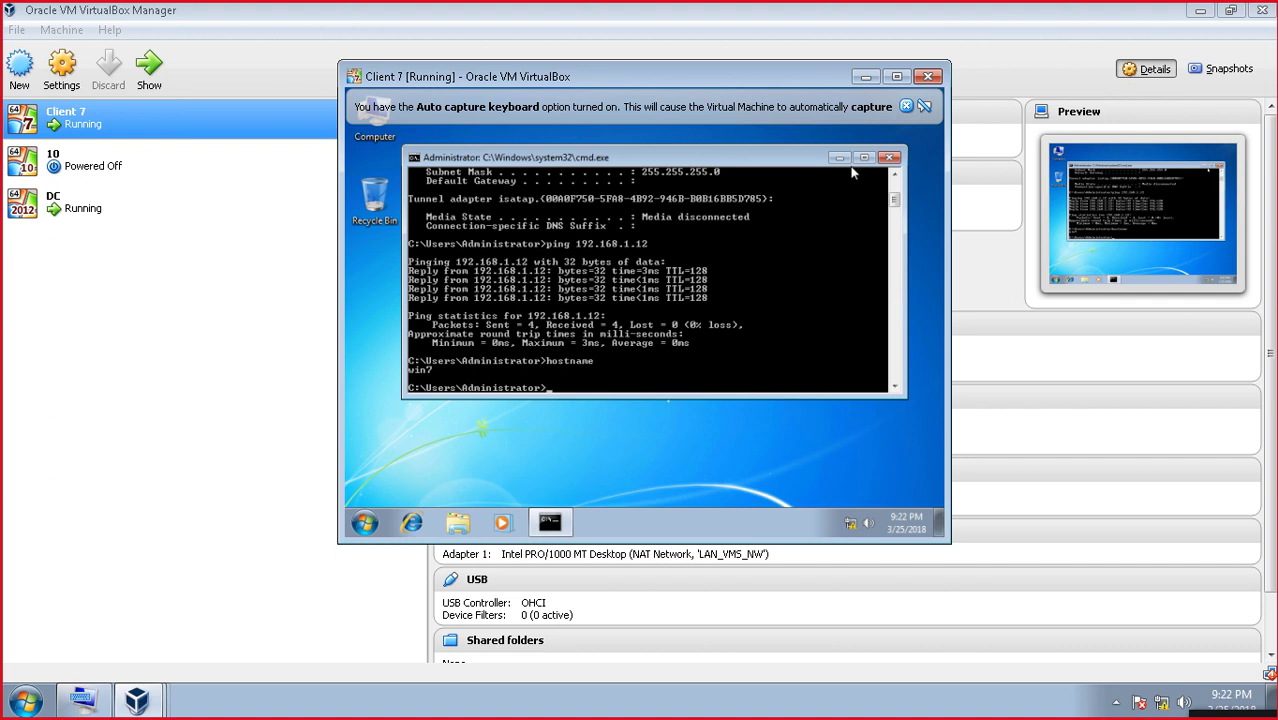
- Minimize Client 7, check the restarting DC window, then return to the local Notepad
{"action": "left_click", "coordinate": [865, 78]}
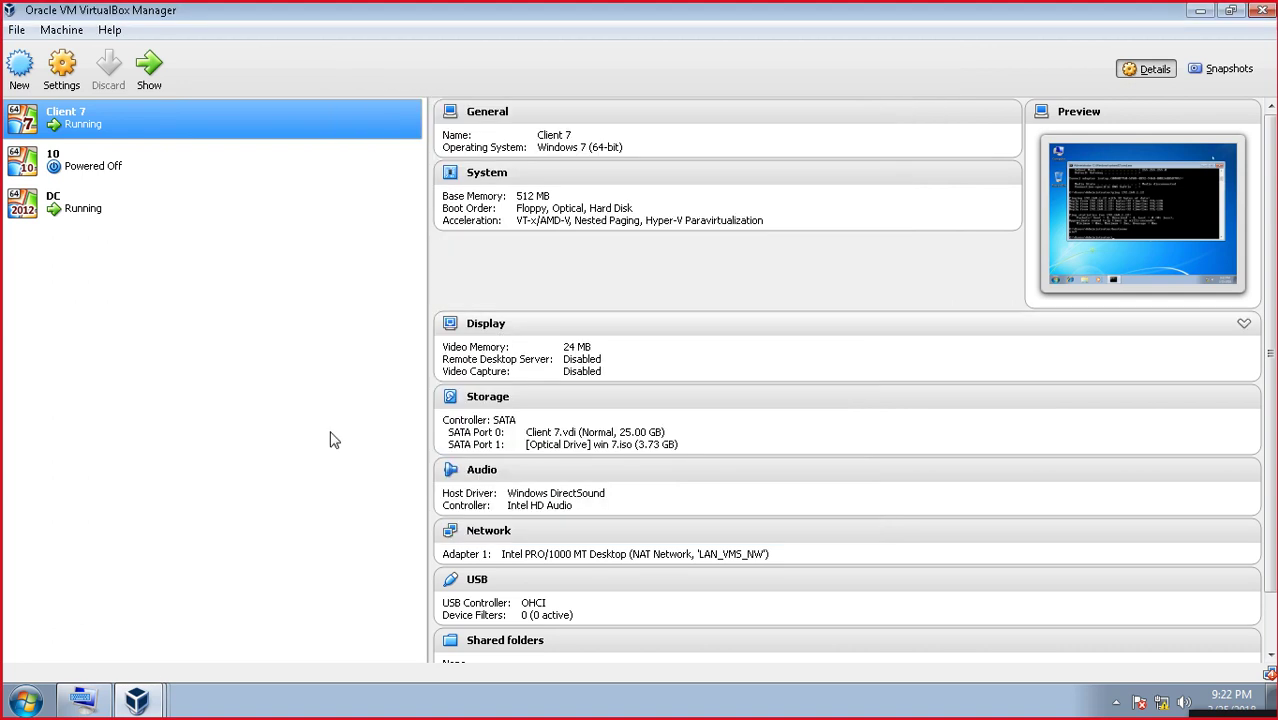
{"action": "left_click", "coordinate": [137, 700]}
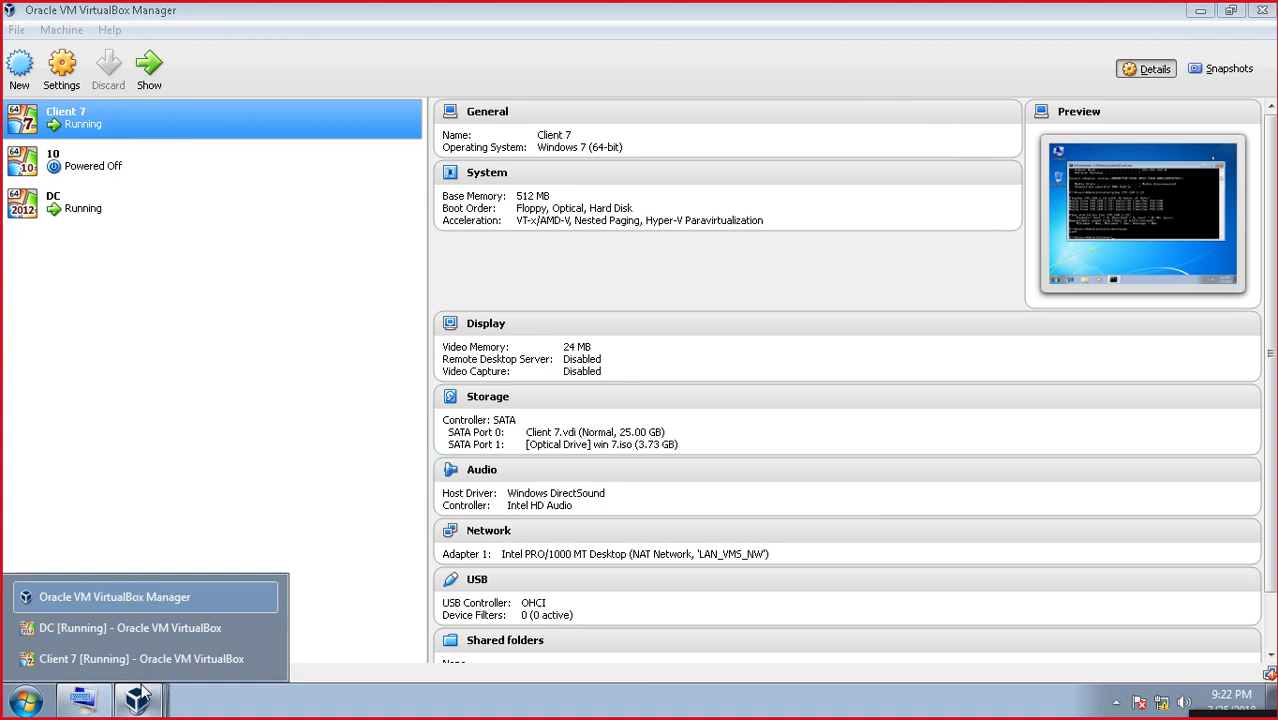
{"action": "left_click", "coordinate": [128, 628]}
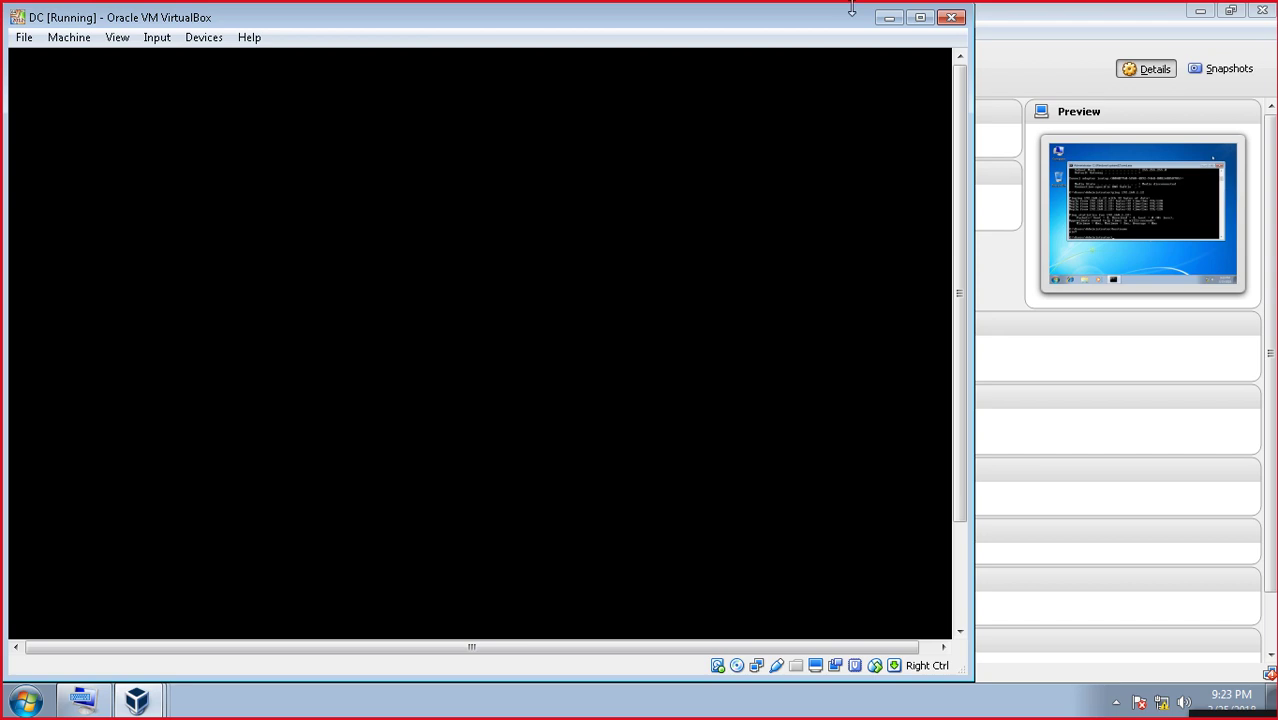
{"action": "left_click", "coordinate": [1056, 12]}
{"action": "left_click_drag", "start_coordinate": [1053, 17], "coordinate": [860, 27]}
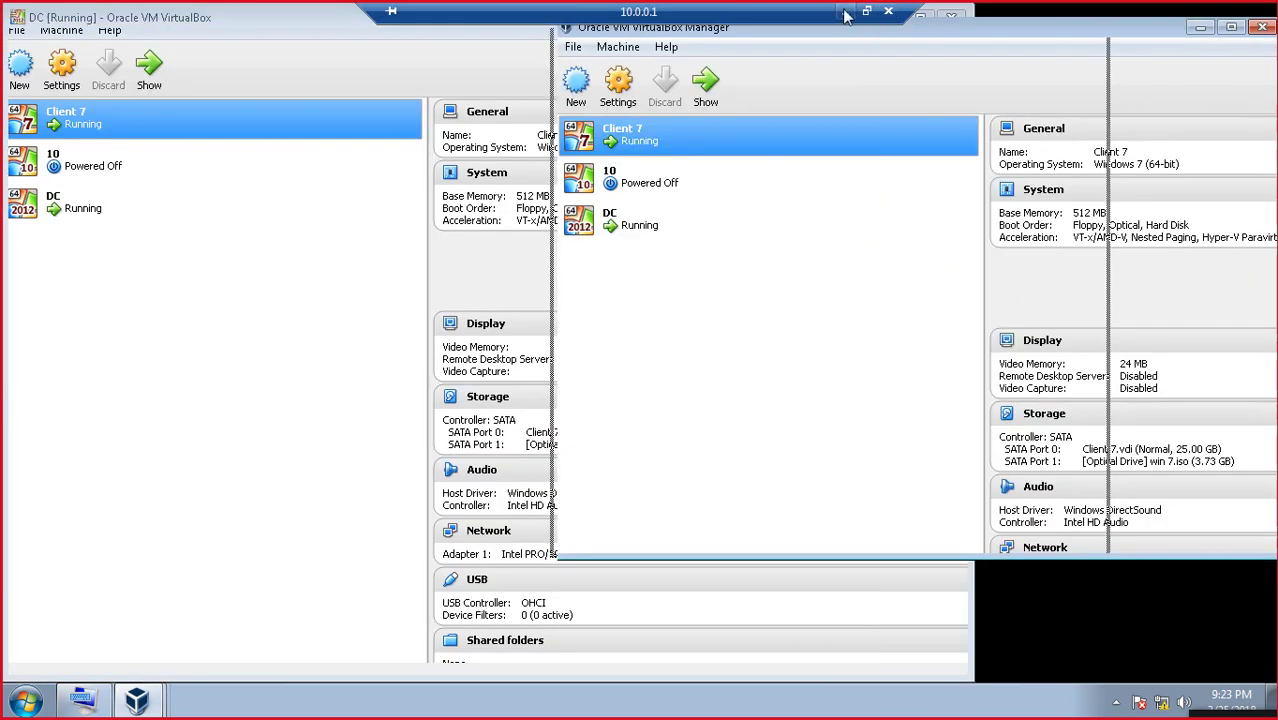
{"action": "left_click", "coordinate": [845, 12]}
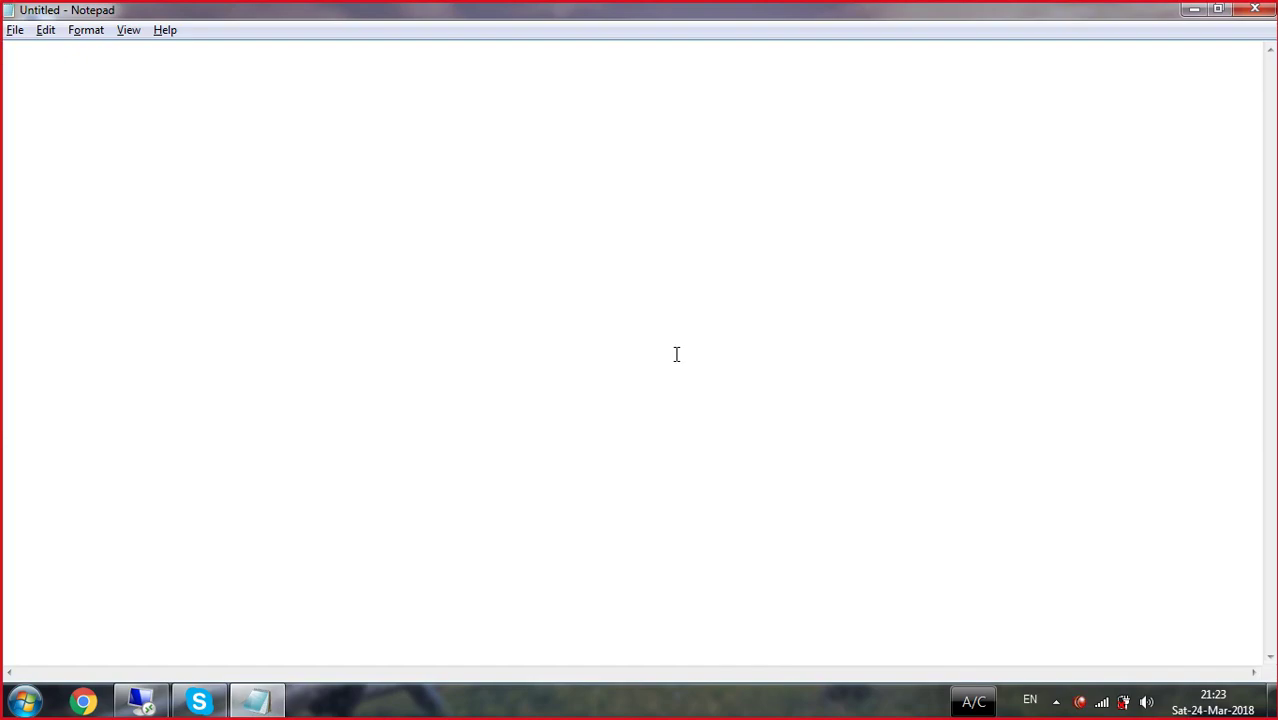
- Draw a red server box with four branches hanging down to client machines
{"action": "key", "text": "ctrl+2"}
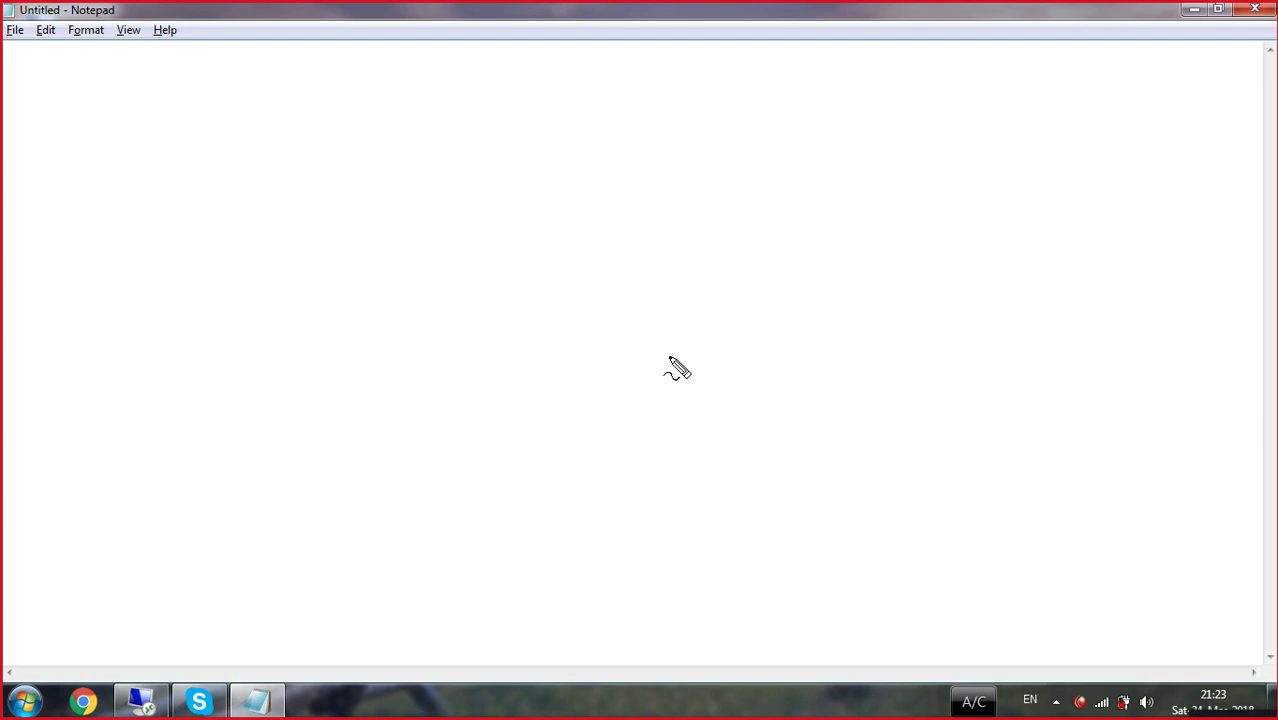
{"action": "mouse_move", "coordinate": [578, 124]}
{"action": "left_mouse_down"}
{"action": "mouse_move", "coordinate": [551, 124]}
{"action": "mouse_move", "coordinate": [539, 226]}
{"action": "mouse_move", "coordinate": [562, 222]}
{"action": "mouse_move", "coordinate": [575, 123]}
{"action": "left_mouse_up"}
{"action": "mouse_move", "coordinate": [549, 242]}
{"action": "left_mouse_down"}
{"action": "mouse_move", "coordinate": [546, 279]}
{"action": "mouse_move", "coordinate": [392, 296]}
{"action": "mouse_move", "coordinate": [533, 314]}
{"action": "mouse_move", "coordinate": [594, 272]}
{"action": "left_mouse_up"}
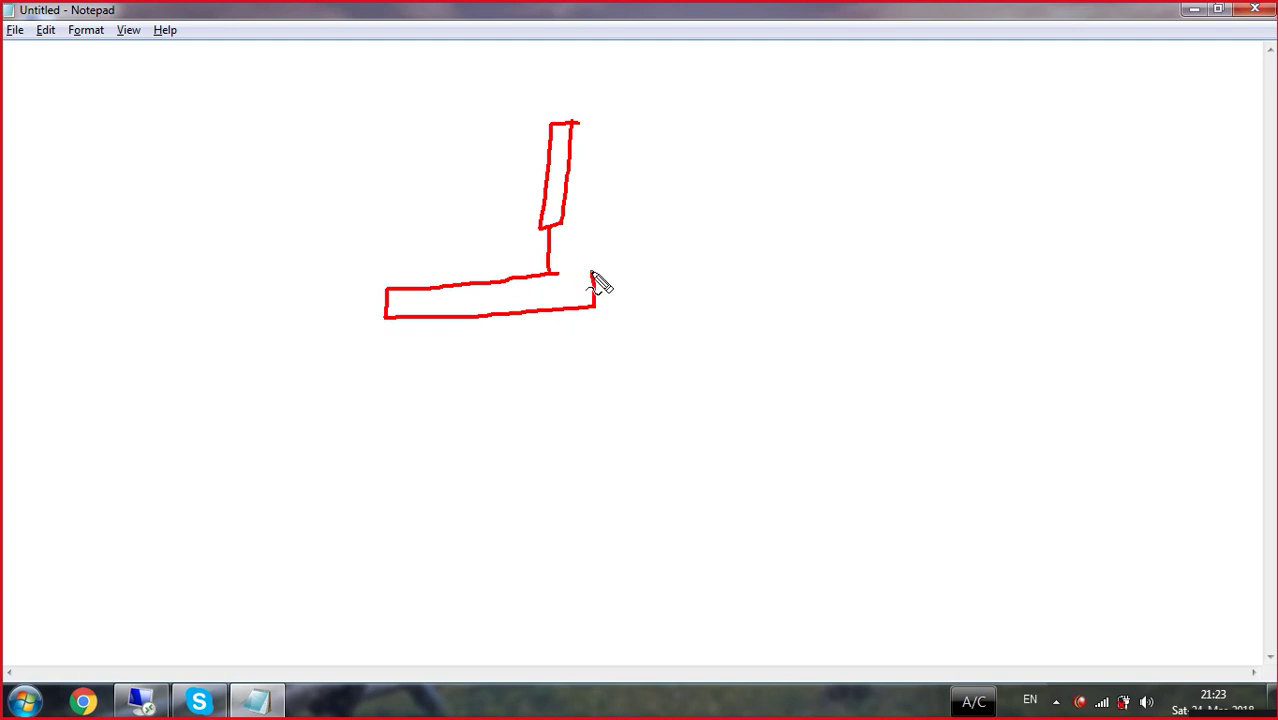
{"action": "left_click_drag", "start_coordinate": [399, 319], "coordinate": [393, 374]}
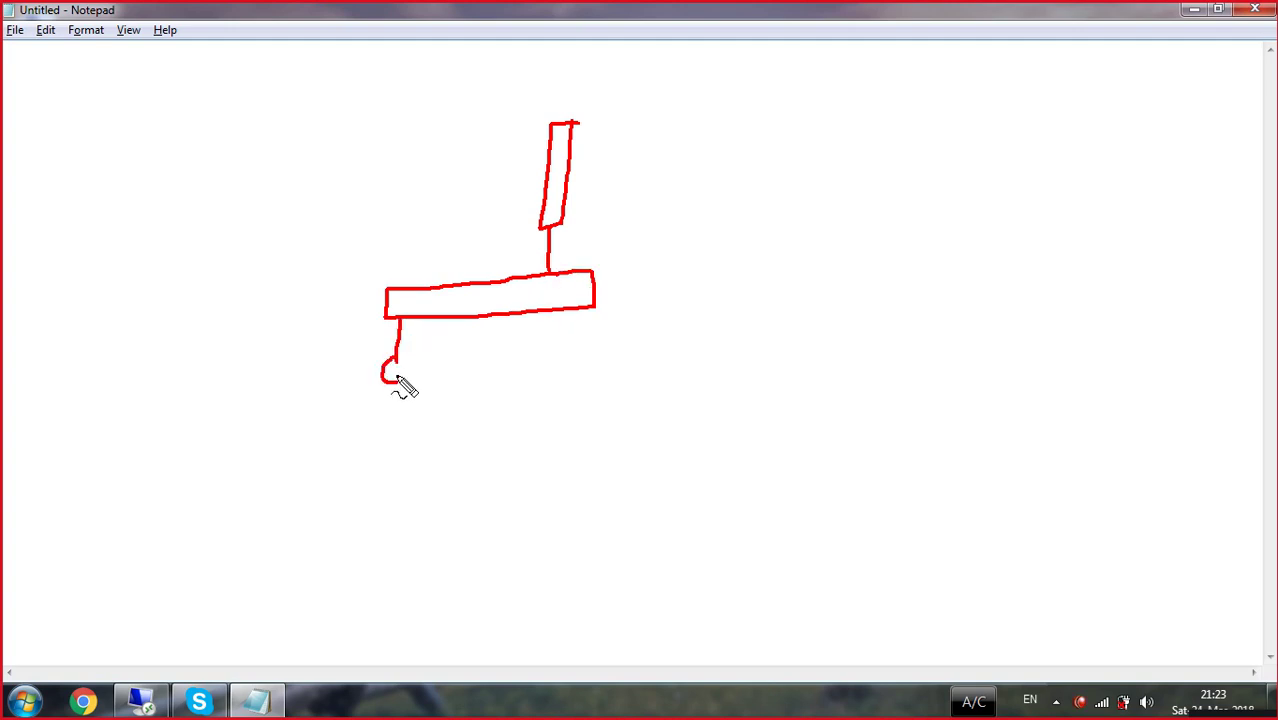
{"action": "mouse_move", "coordinate": [438, 320]}
{"action": "left_mouse_down"}
{"action": "mouse_move", "coordinate": [454, 399]}
{"action": "mouse_move", "coordinate": [458, 372]}
{"action": "left_mouse_up"}
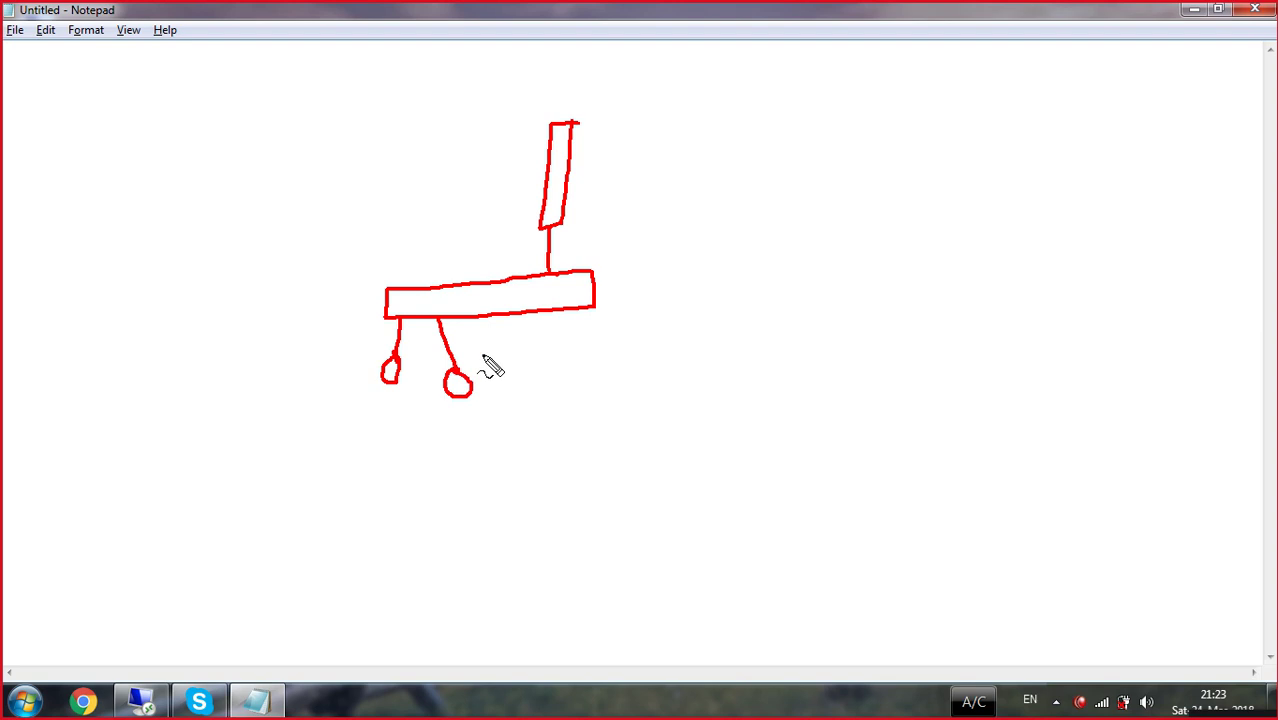
{"action": "left_click_drag", "start_coordinate": [522, 320], "coordinate": [548, 378]}
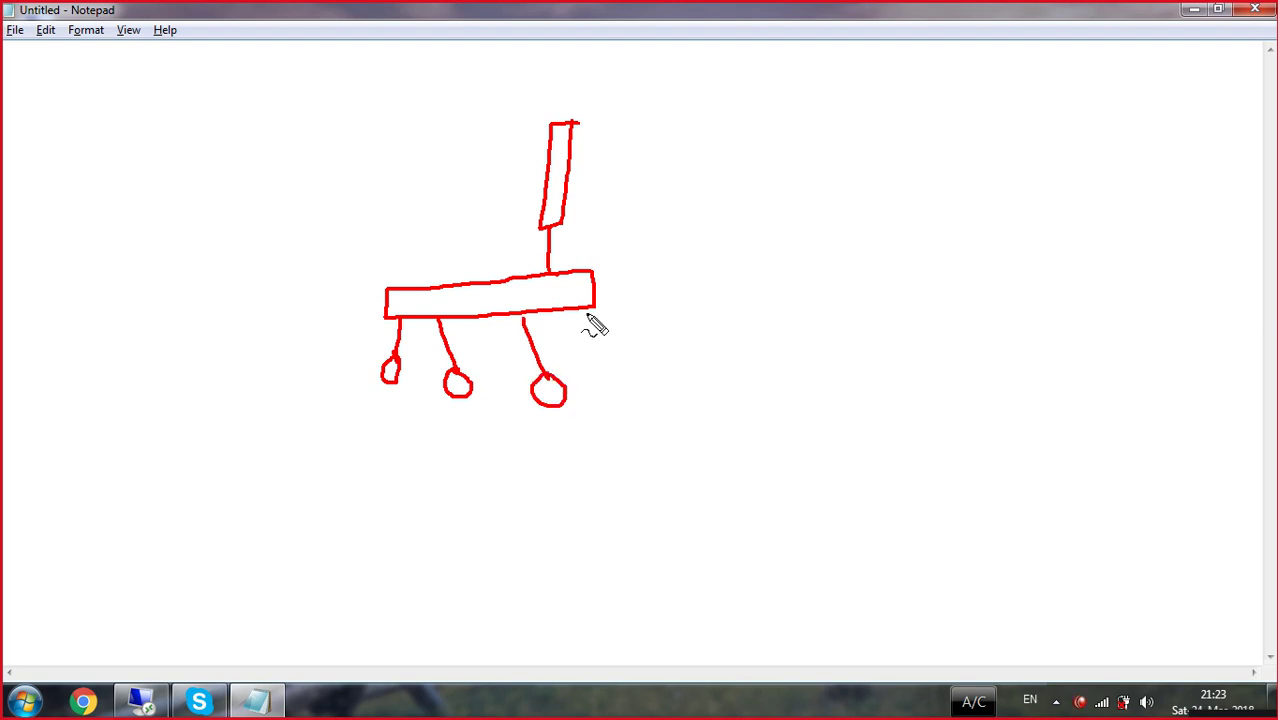
{"action": "mouse_move", "coordinate": [588, 314]}
{"action": "left_mouse_down"}
{"action": "mouse_move", "coordinate": [676, 448]}
{"action": "mouse_move", "coordinate": [652, 414]}
{"action": "left_mouse_up"}
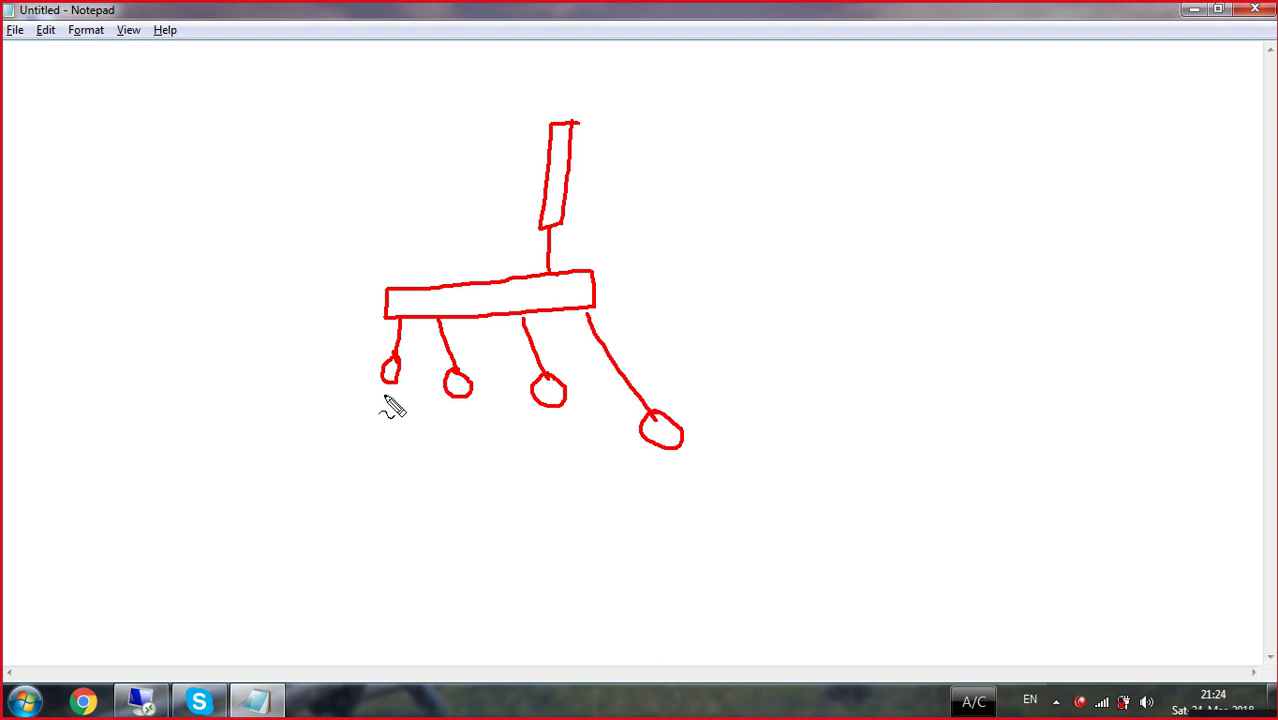
- Label the clients 7, XP, 8 and PC and encircle all four
{"action": "left_click_drag", "start_coordinate": [355, 403], "coordinate": [380, 433]}
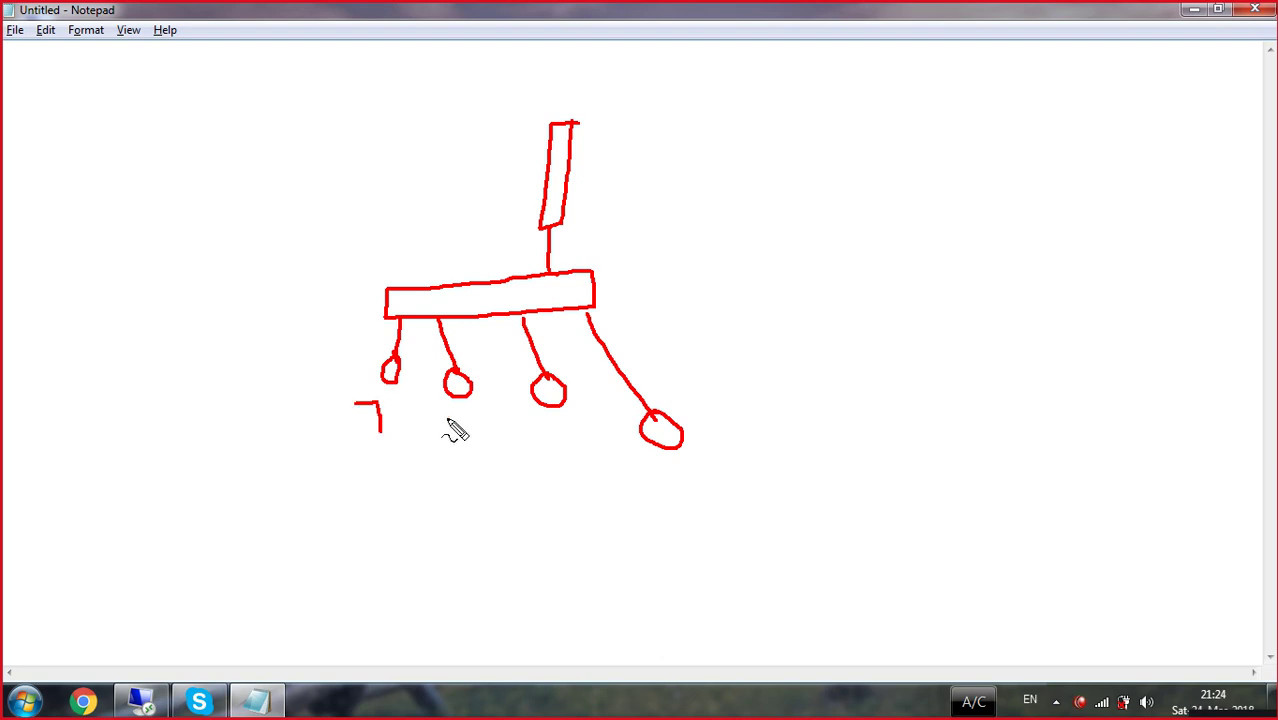
{"action": "mouse_move", "coordinate": [452, 413]}
{"action": "left_mouse_down"}
{"action": "mouse_move", "coordinate": [441, 445]}
{"action": "mouse_move", "coordinate": [462, 434]}
{"action": "mouse_move", "coordinate": [470, 458]}
{"action": "mouse_move", "coordinate": [462, 440]}
{"action": "left_mouse_up"}
{"action": "left_click_drag", "start_coordinate": [543, 421], "coordinate": [546, 440]}
{"action": "left_click", "coordinate": [672, 474]}
{"action": "mouse_move", "coordinate": [670, 464]}
{"action": "left_mouse_down"}
{"action": "mouse_move", "coordinate": [672, 492]}
{"action": "mouse_move", "coordinate": [684, 476]}
{"action": "mouse_move", "coordinate": [686, 488]}
{"action": "left_mouse_up"}
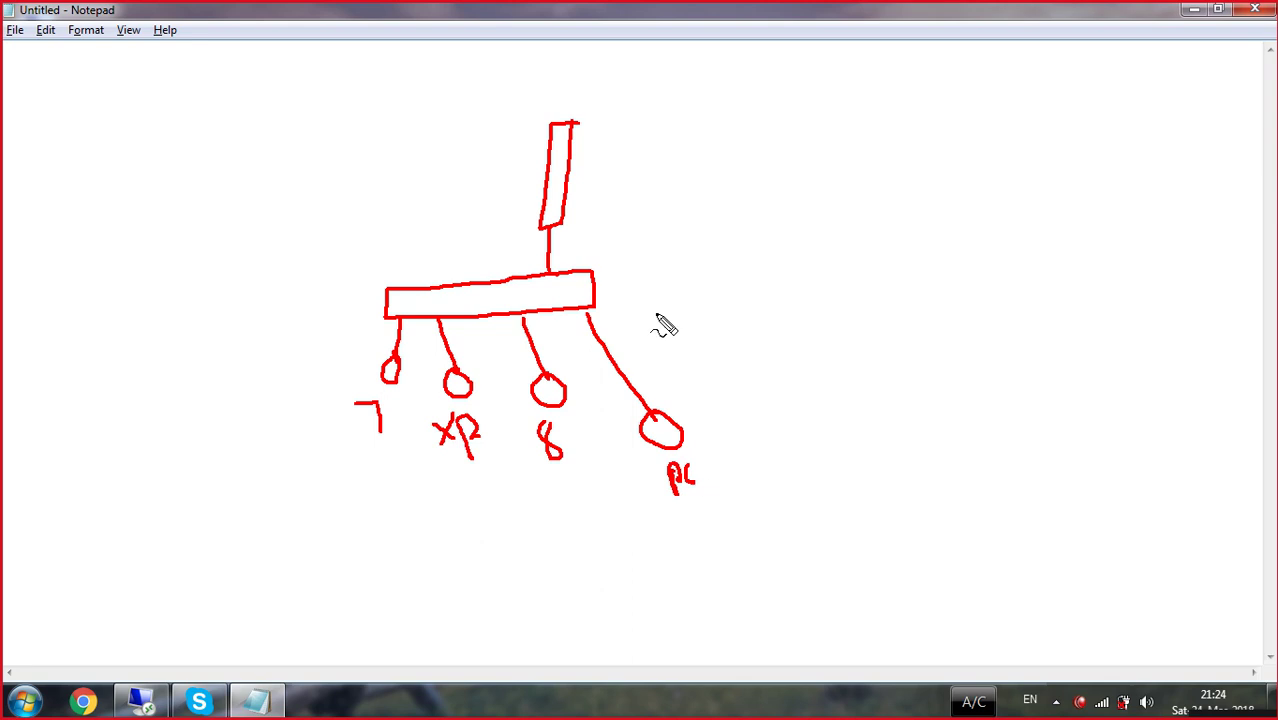
{"action": "mouse_move", "coordinate": [749, 62]}
{"action": "left_mouse_down"}
{"action": "mouse_move", "coordinate": [752, 86]}
{"action": "mouse_move", "coordinate": [770, 94]}
{"action": "left_mouse_up"}
{"action": "mouse_move", "coordinate": [742, 507]}
{"action": "left_mouse_down"}
{"action": "mouse_move", "coordinate": [526, 552]}
{"action": "mouse_move", "coordinate": [348, 456]}
{"action": "mouse_move", "coordinate": [386, 363]}
{"action": "mouse_move", "coordinate": [627, 377]}
{"action": "mouse_move", "coordinate": [735, 460]}
{"action": "mouse_move", "coordinate": [746, 505]}
{"action": "left_mouse_up"}
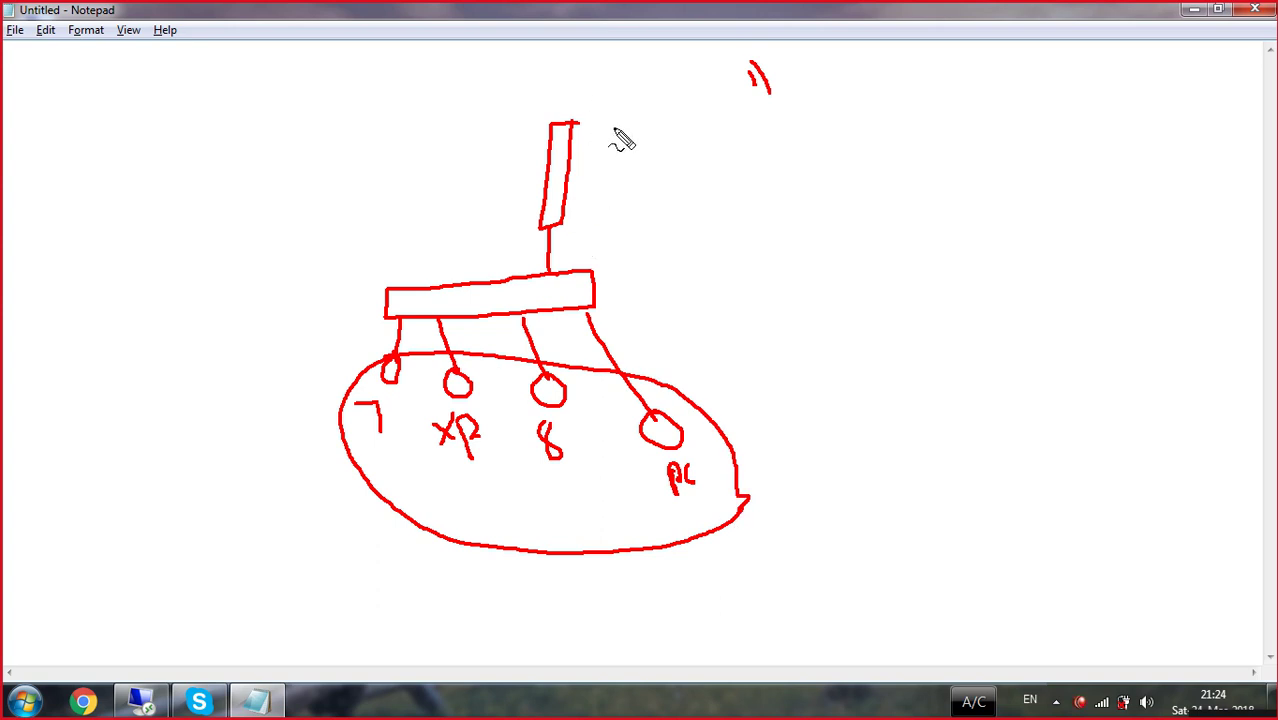
- Add a '7 xi' note, an arrow from client 7 and a check by the server, then erase everything
{"action": "mouse_move", "coordinate": [614, 140]}
{"action": "left_mouse_down"}
{"action": "mouse_move", "coordinate": [631, 138]}
{"action": "mouse_move", "coordinate": [640, 180]}
{"action": "mouse_move", "coordinate": [697, 149]}
{"action": "mouse_move", "coordinate": [681, 196]}
{"action": "mouse_move", "coordinate": [720, 203]}
{"action": "left_mouse_up"}
{"action": "left_click", "coordinate": [705, 161]}
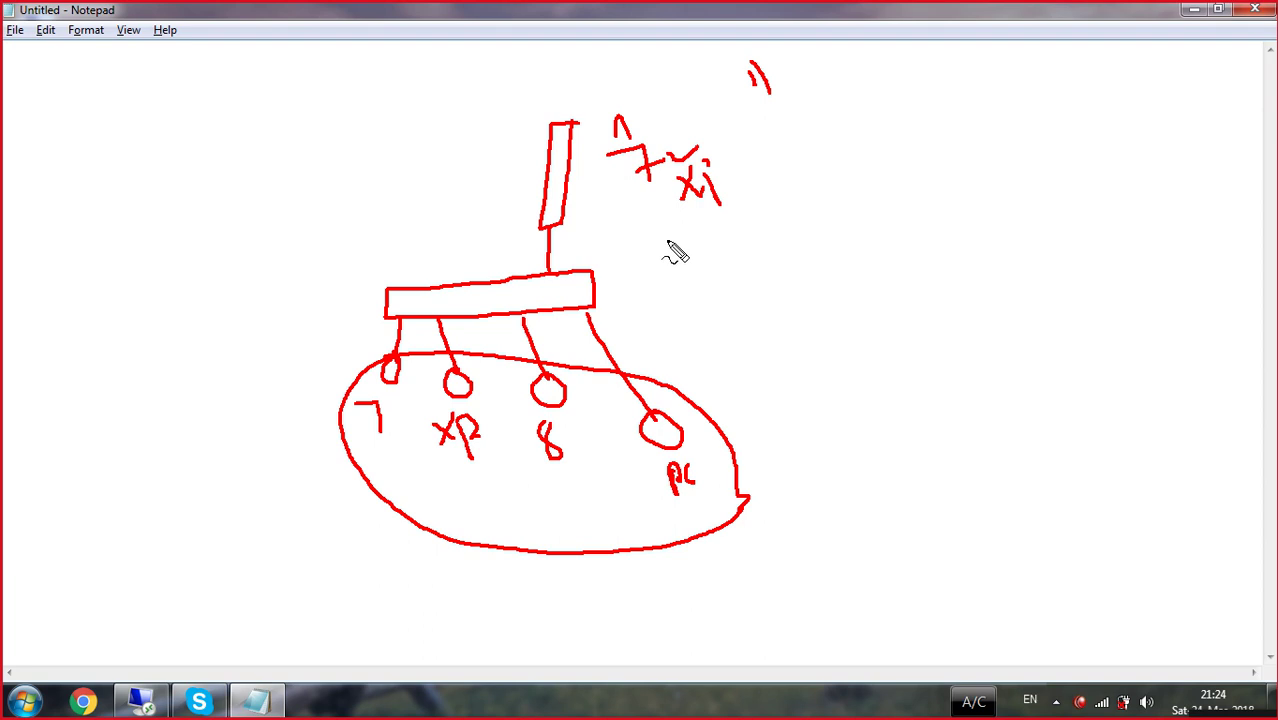
{"action": "left_click_drag", "start_coordinate": [667, 240], "coordinate": [686, 267]}
{"action": "mouse_move", "coordinate": [643, 98]}
{"action": "left_mouse_down"}
{"action": "mouse_move", "coordinate": [622, 100]}
{"action": "mouse_move", "coordinate": [596, 177]}
{"action": "mouse_move", "coordinate": [650, 262]}
{"action": "mouse_move", "coordinate": [740, 203]}
{"action": "mouse_move", "coordinate": [700, 112]}
{"action": "mouse_move", "coordinate": [643, 98]}
{"action": "left_mouse_up"}
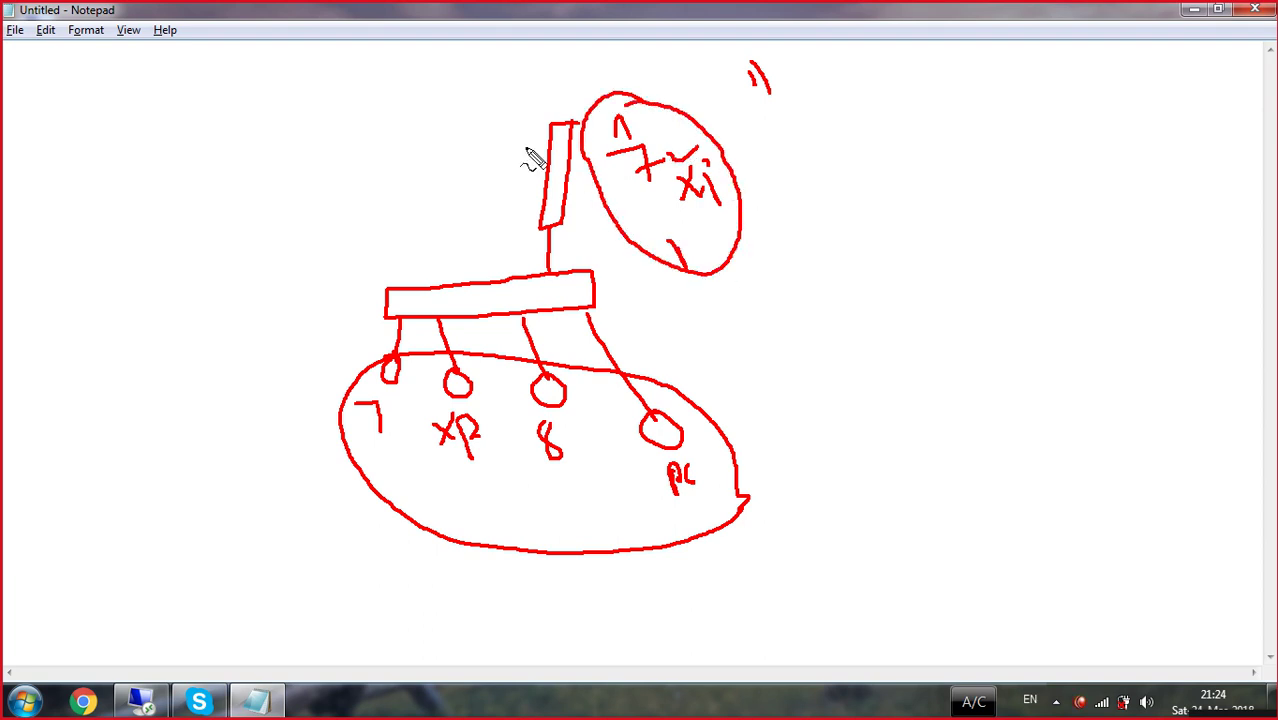
{"action": "left_click_drag", "start_coordinate": [516, 135], "coordinate": [548, 148]}
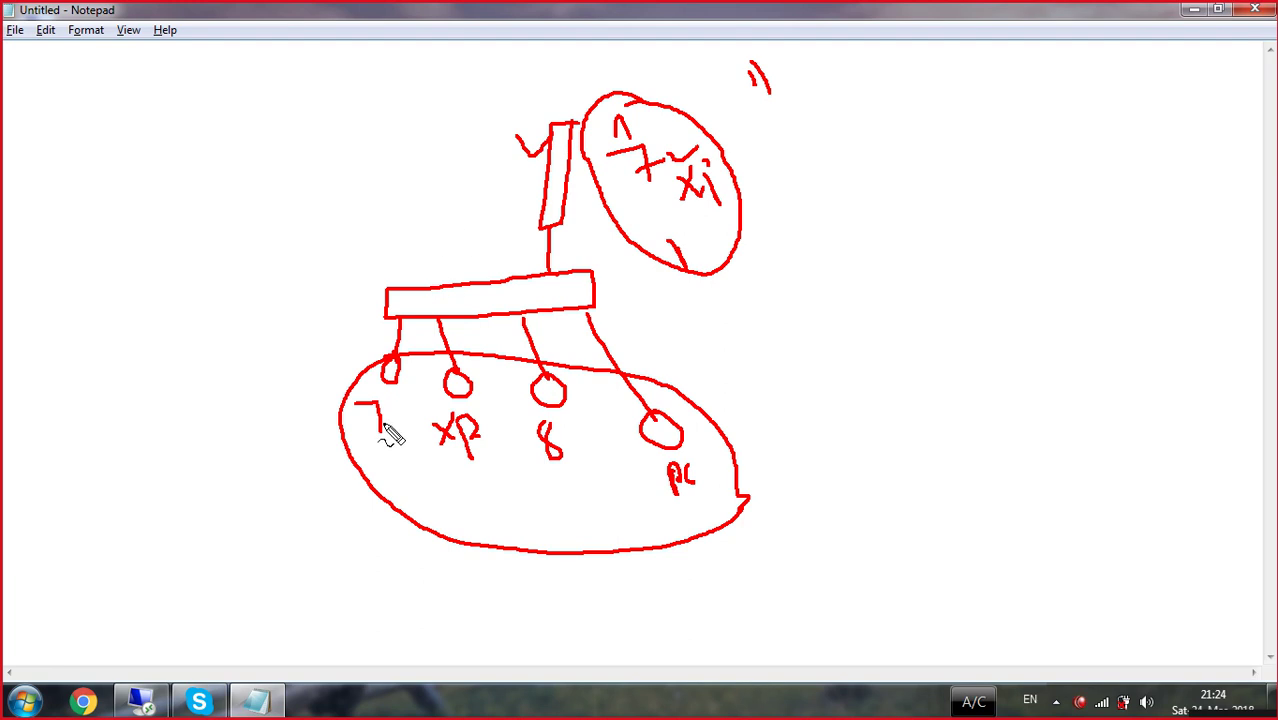
{"action": "mouse_move", "coordinate": [395, 438]}
{"action": "left_mouse_down"}
{"action": "mouse_move", "coordinate": [314, 414]}
{"action": "mouse_move", "coordinate": [360, 291]}
{"action": "mouse_move", "coordinate": [415, 263]}
{"action": "mouse_move", "coordinate": [435, 243]}
{"action": "mouse_move", "coordinate": [425, 234]}
{"action": "mouse_move", "coordinate": [428, 265]}
{"action": "left_mouse_up"}
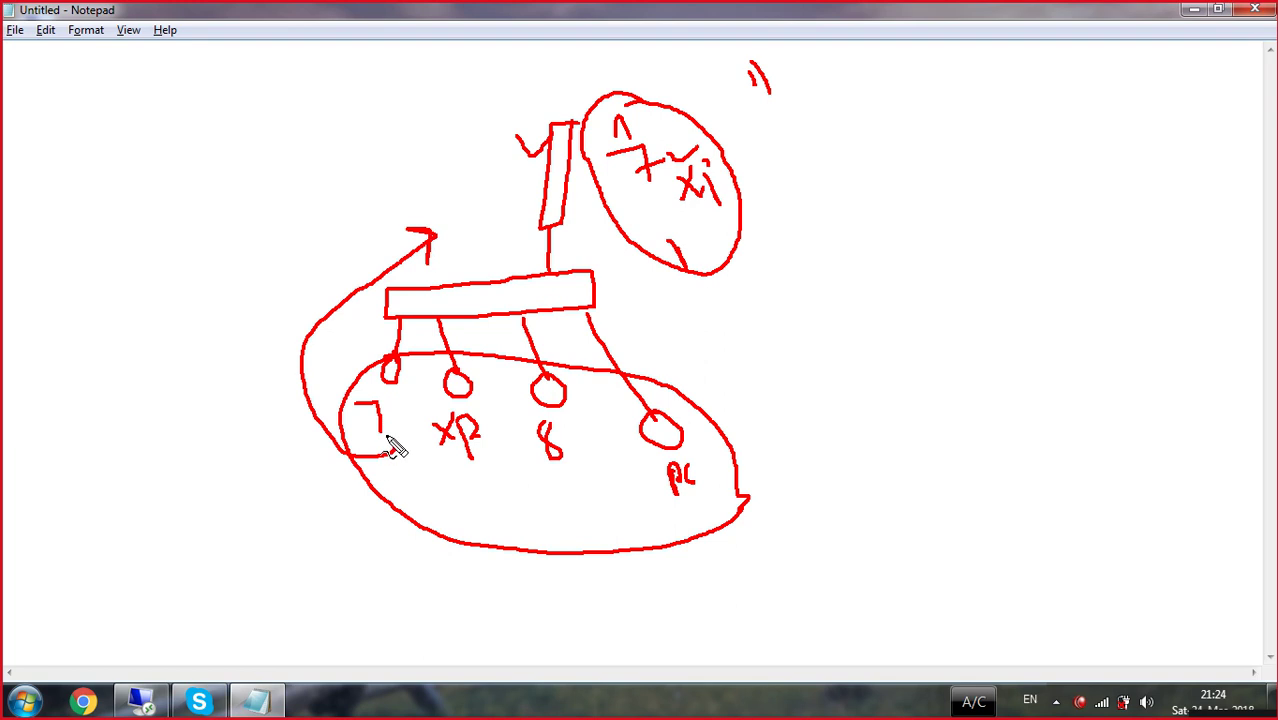
{"action": "left_click_drag", "start_coordinate": [395, 448], "coordinate": [383, 424]}
{"action": "mouse_move", "coordinate": [485, 100]}
{"action": "left_mouse_down"}
{"action": "mouse_move", "coordinate": [493, 110]}
{"action": "mouse_move", "coordinate": [557, 83]}
{"action": "left_mouse_up"}
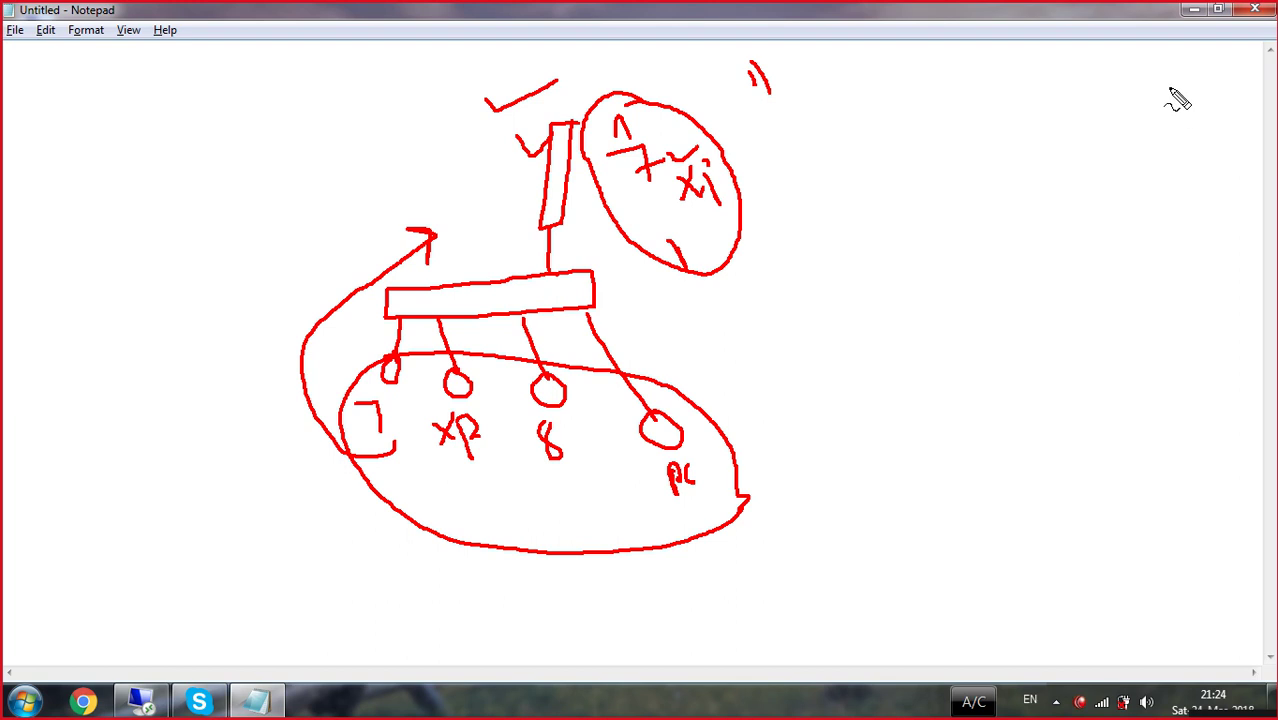
{"action": "key", "text": "Escape"}
- Bring the DC virtual machine forward and switch its full-screen remote session to a window
{"action": "left_click", "coordinate": [1192, 9]}
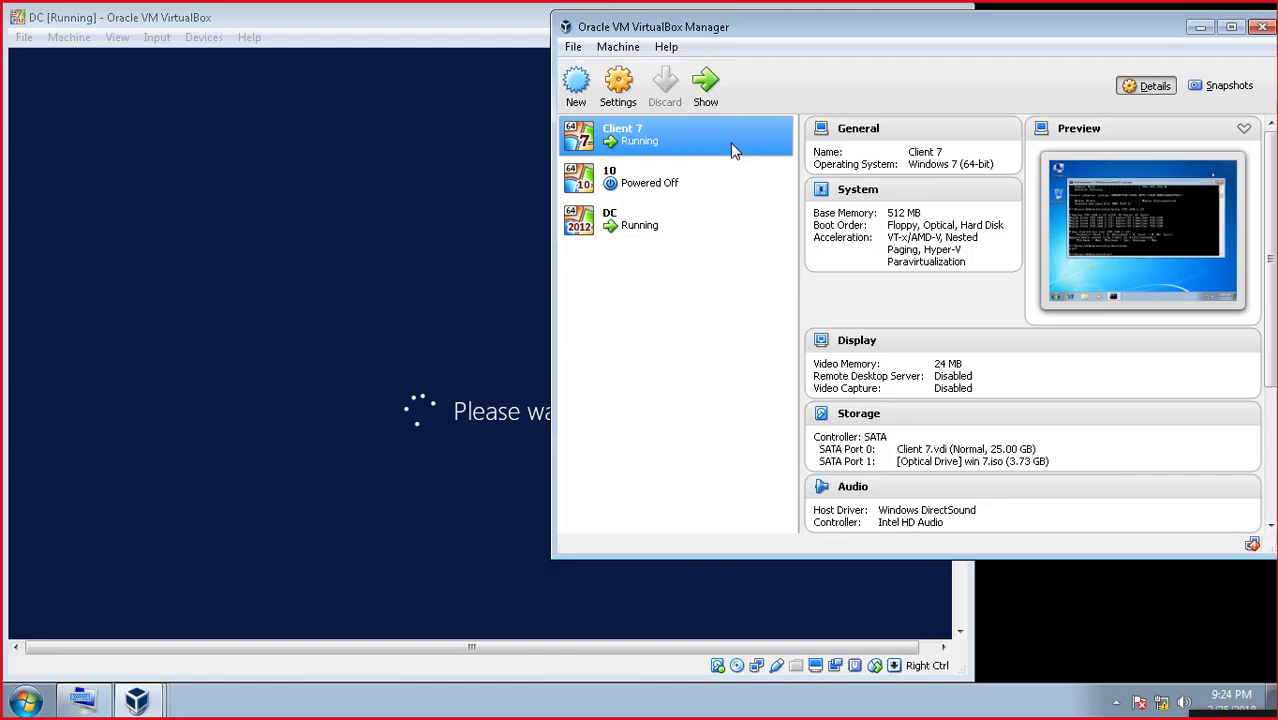
{"action": "left_click", "coordinate": [401, 262]}
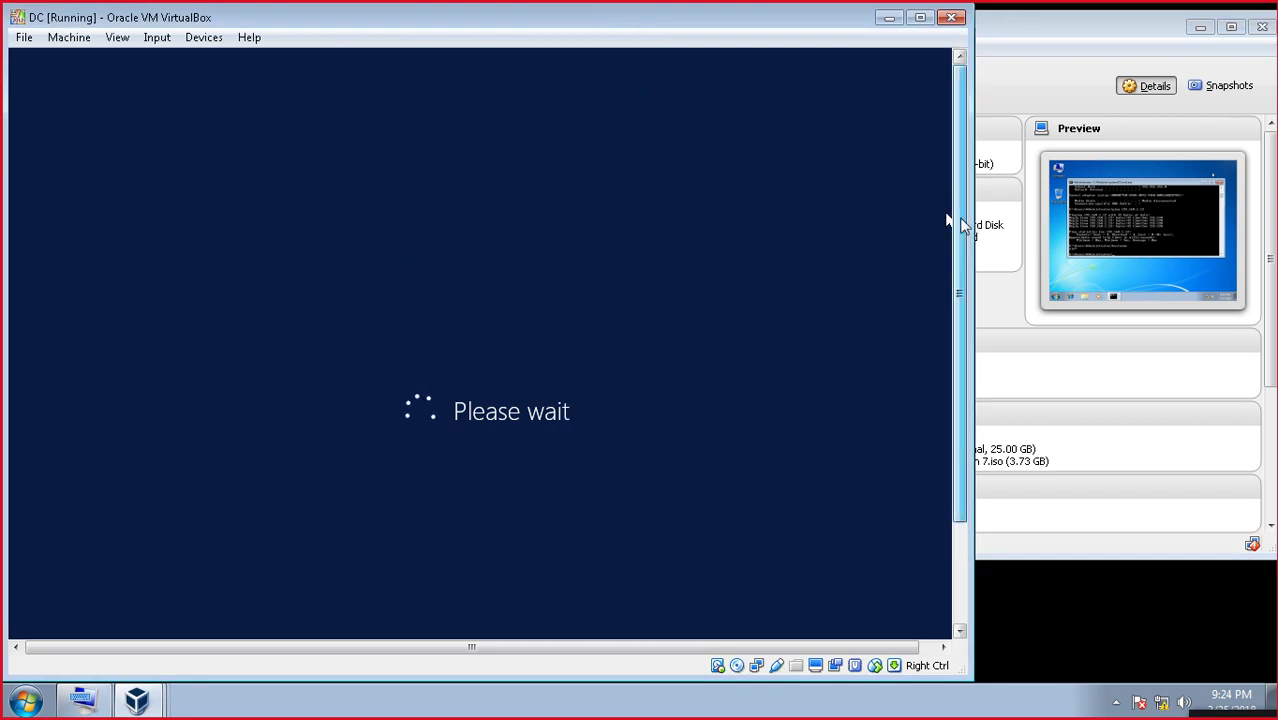
{"action": "left_click_drag", "start_coordinate": [958, 220], "coordinate": [957, 262]}
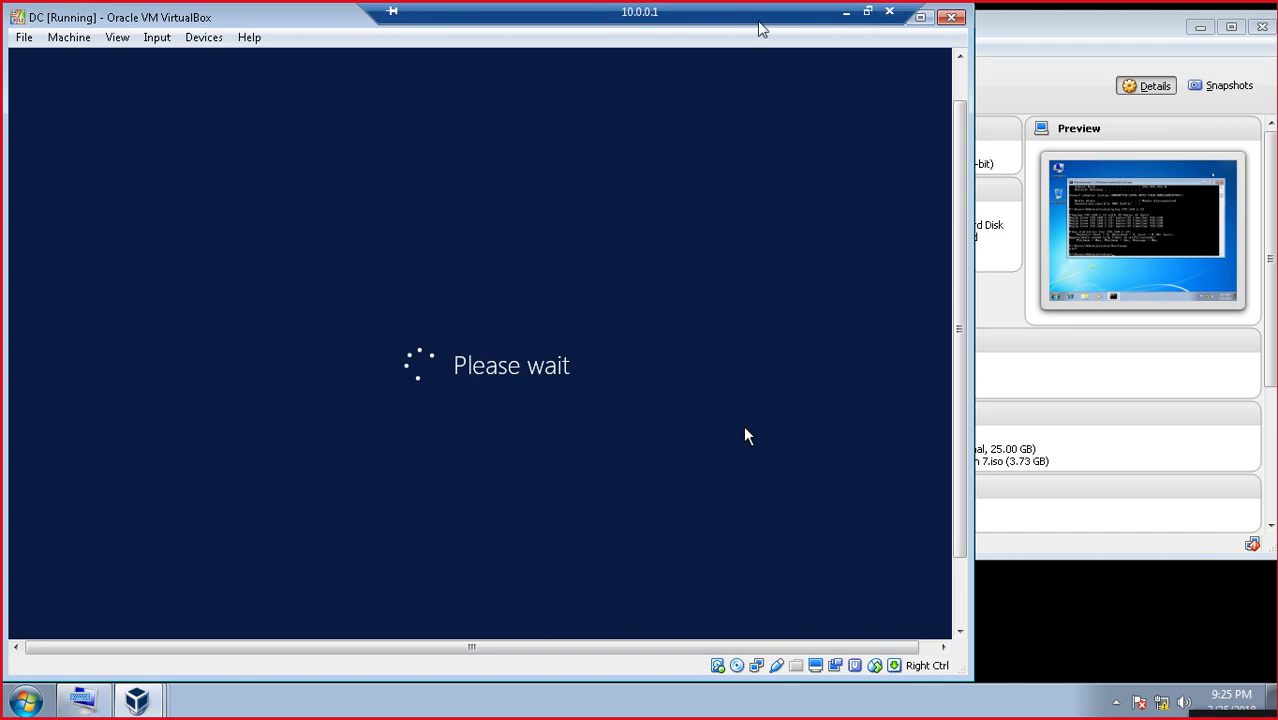
{"action": "double_click", "coordinate": [803, 12]}
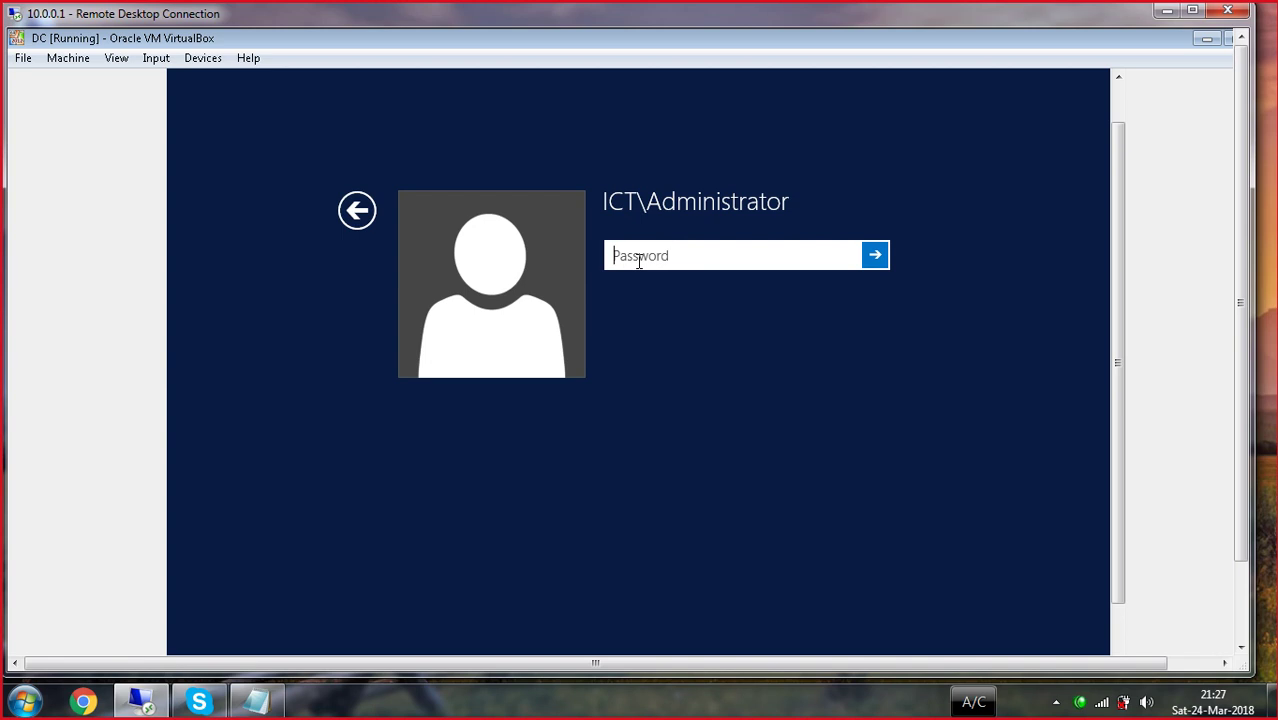
- Sign in to the DC as Administrator with the account password and switch to the desktop
{"action": "type", "text": "••••••••"}
{"action": "key", "text": "Return"}
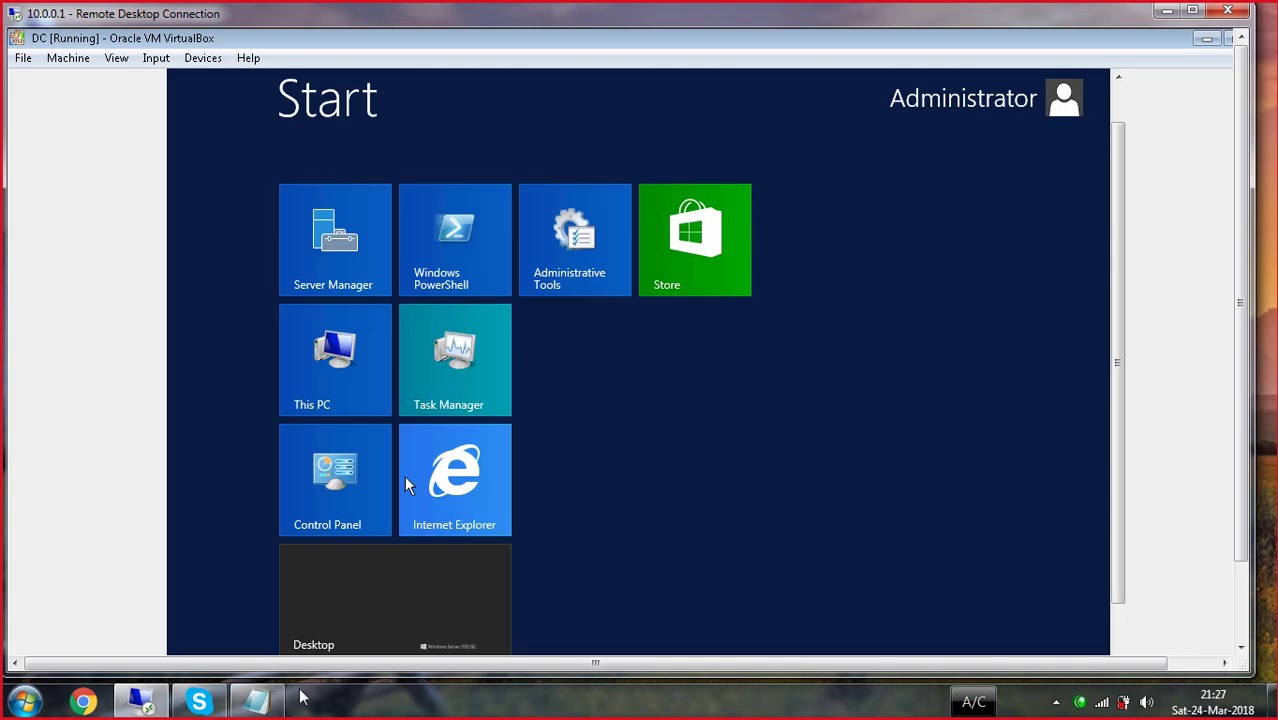
{"action": "left_click", "coordinate": [325, 622]}
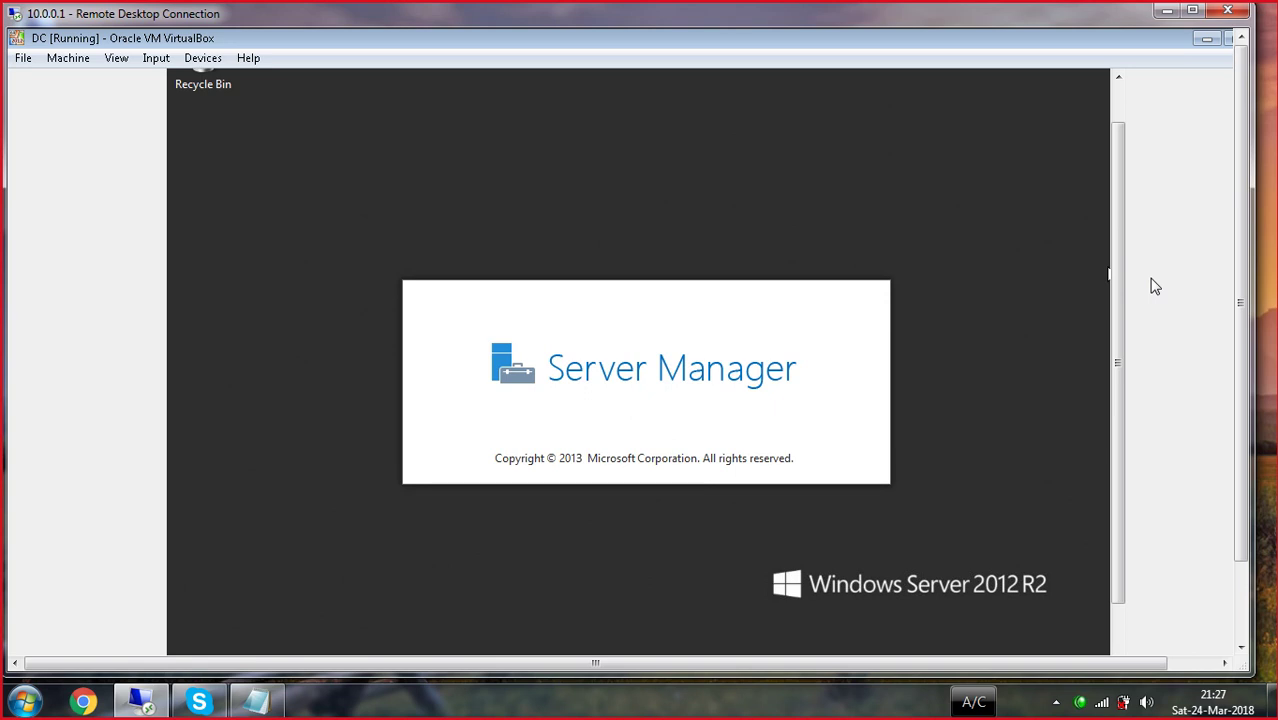
- Resize the VM window so the Server Manager dashboard fits the screen
{"action": "key", "text": "super+Down"}
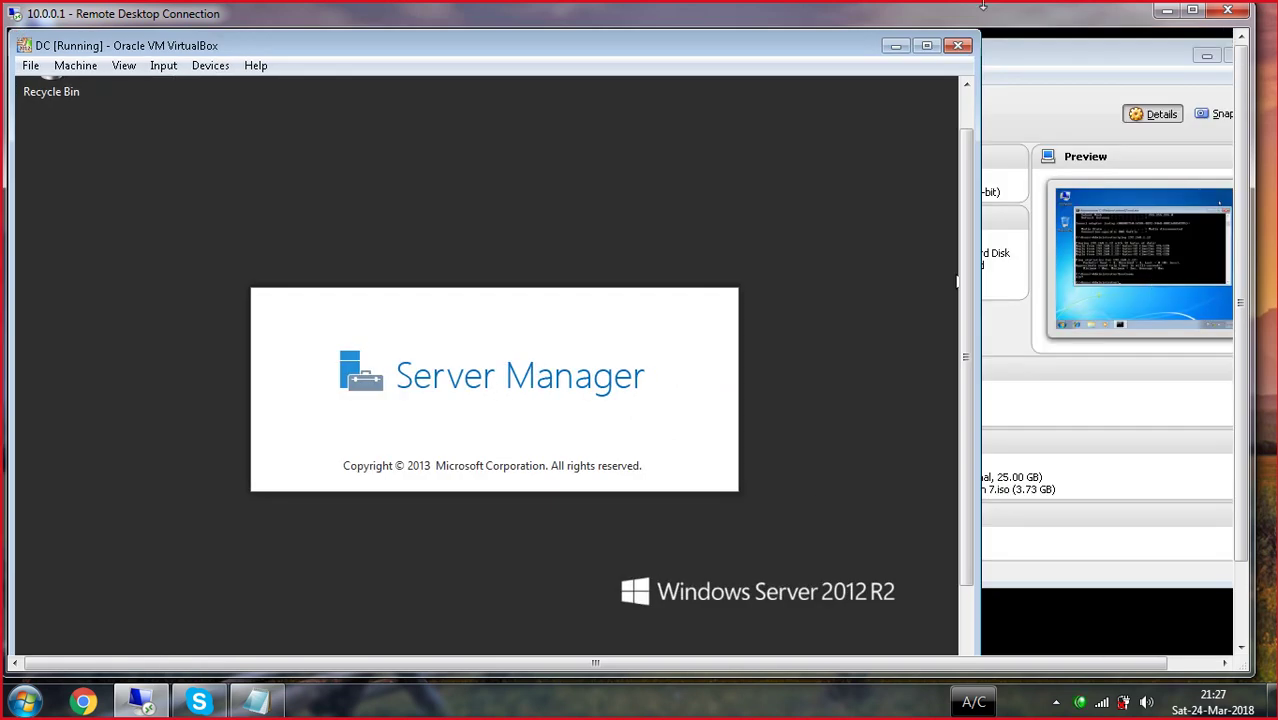
{"action": "left_click_drag", "start_coordinate": [961, 161], "coordinate": [965, 100]}
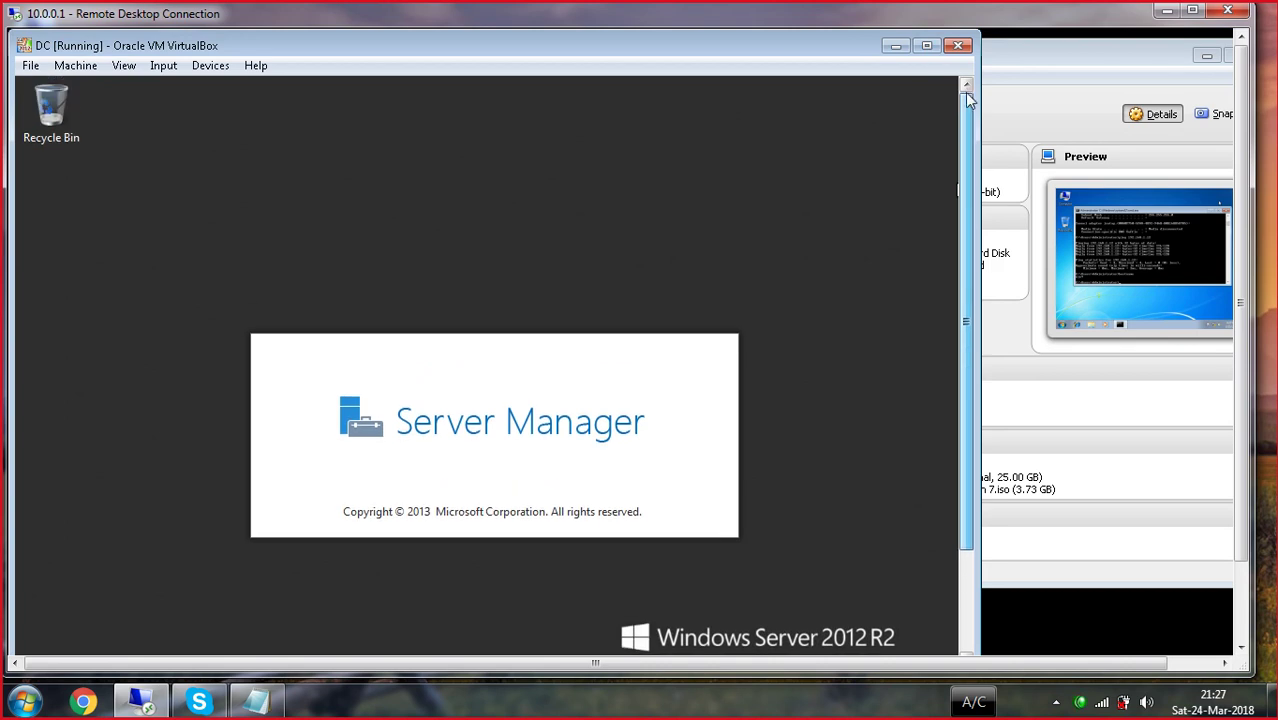
{"action": "left_click", "coordinate": [927, 47]}
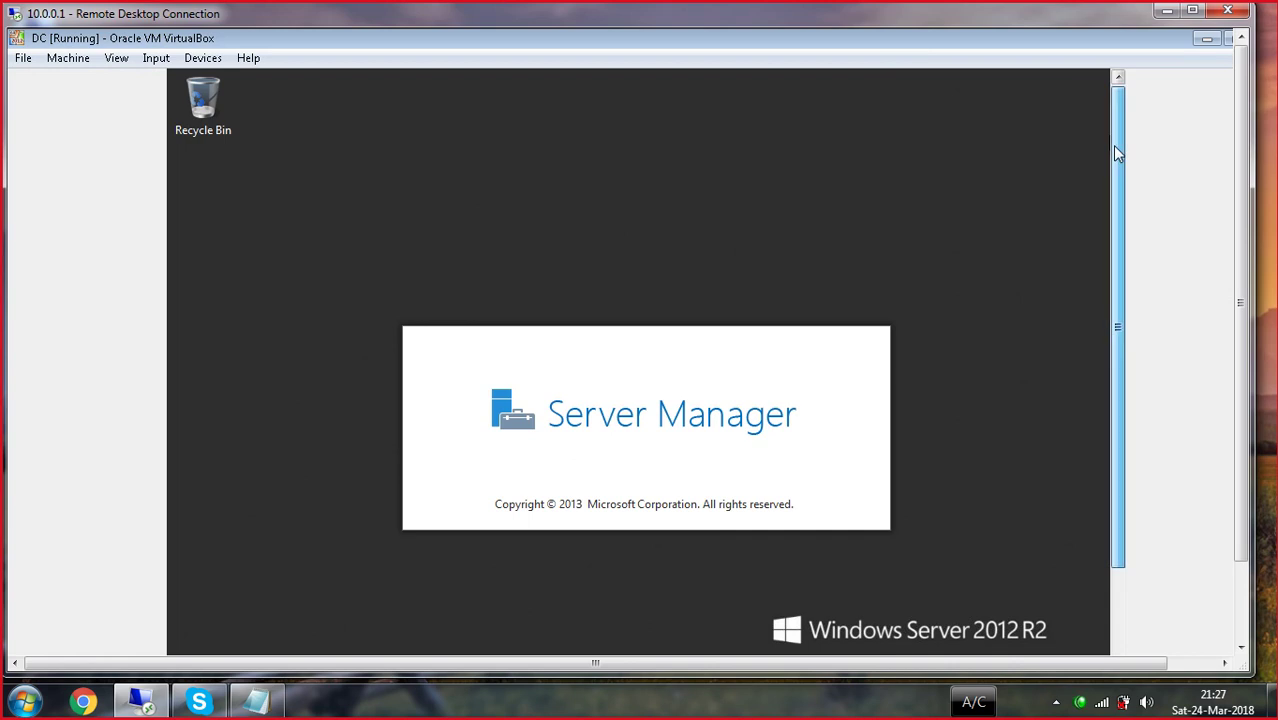
{"action": "left_click_drag", "start_coordinate": [1113, 143], "coordinate": [1113, 167]}
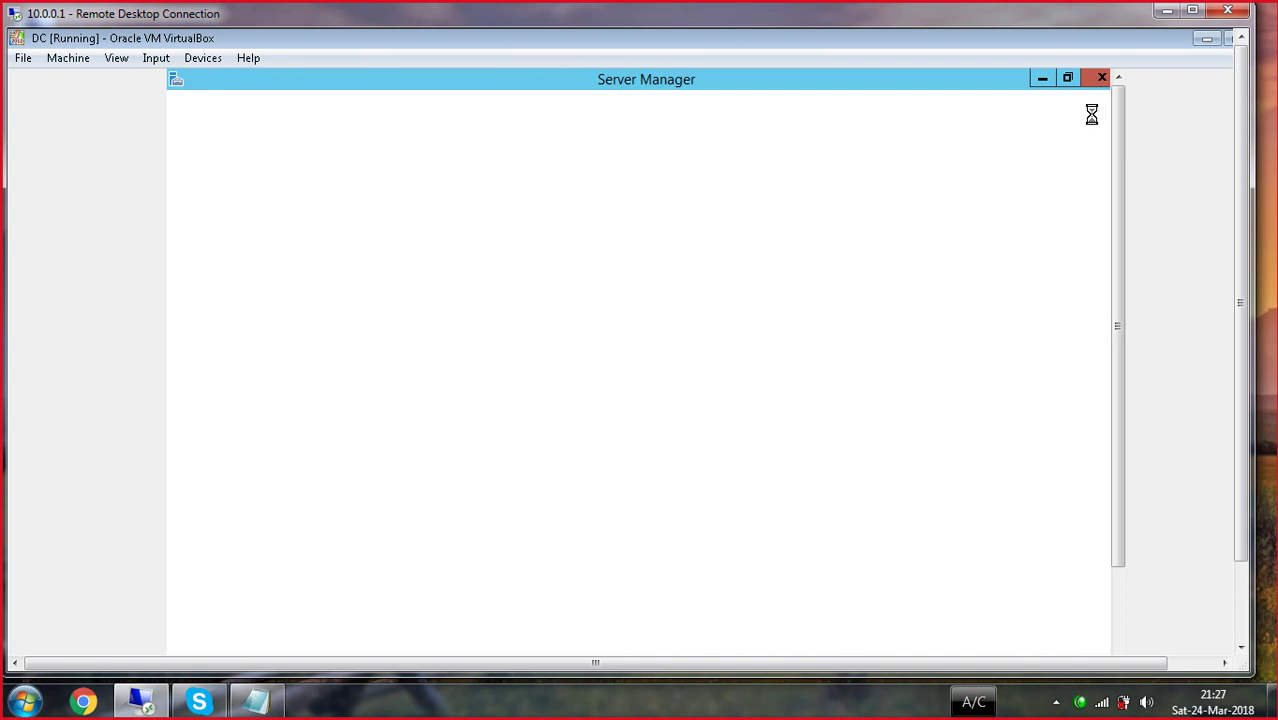
{"action": "key", "text": "ctrl+a"}
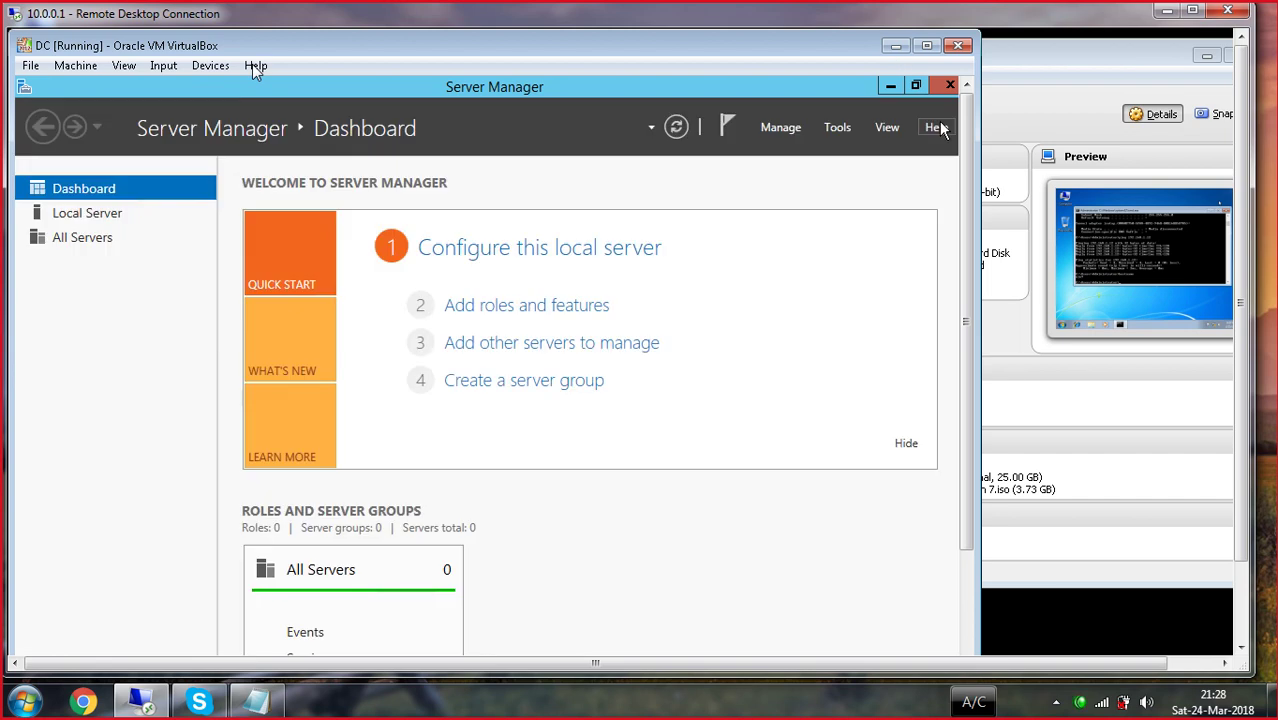
{"action": "scroll", "coordinate": [600, 300], "scroll_direction": "down", "scroll_amount": 2}
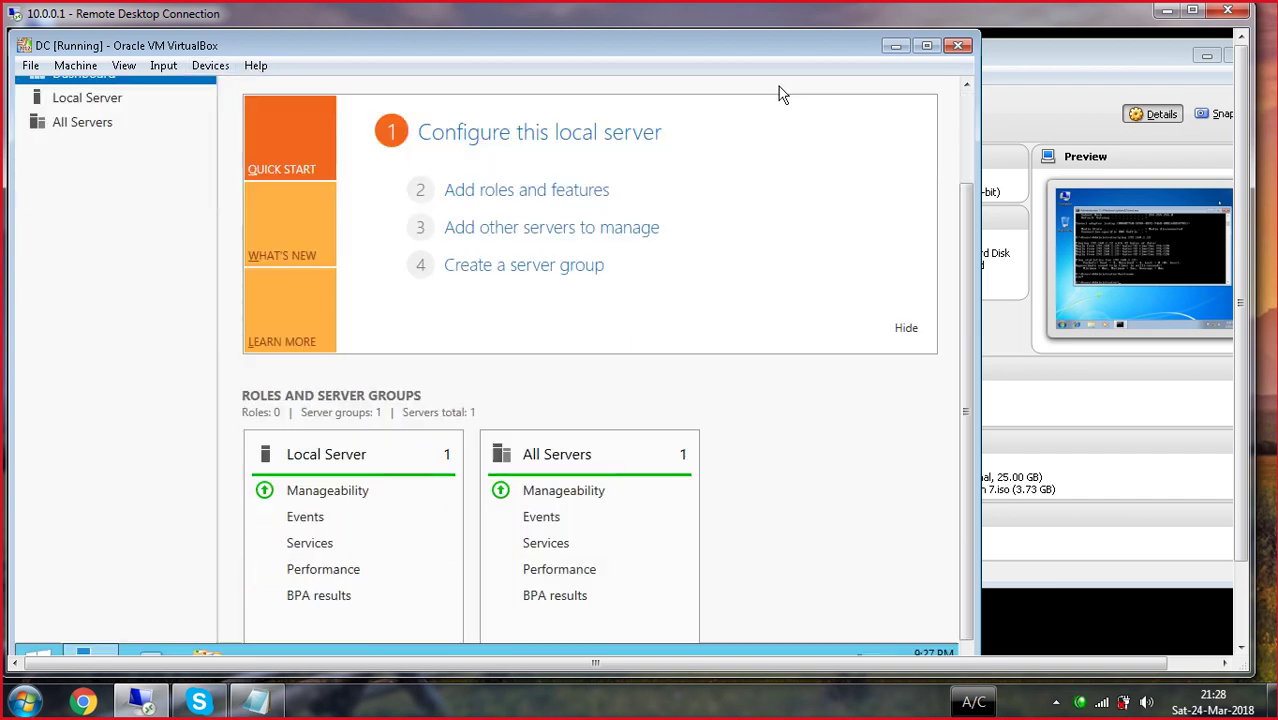
{"action": "scroll", "coordinate": [875, 138], "scroll_direction": "up", "scroll_amount": 2}
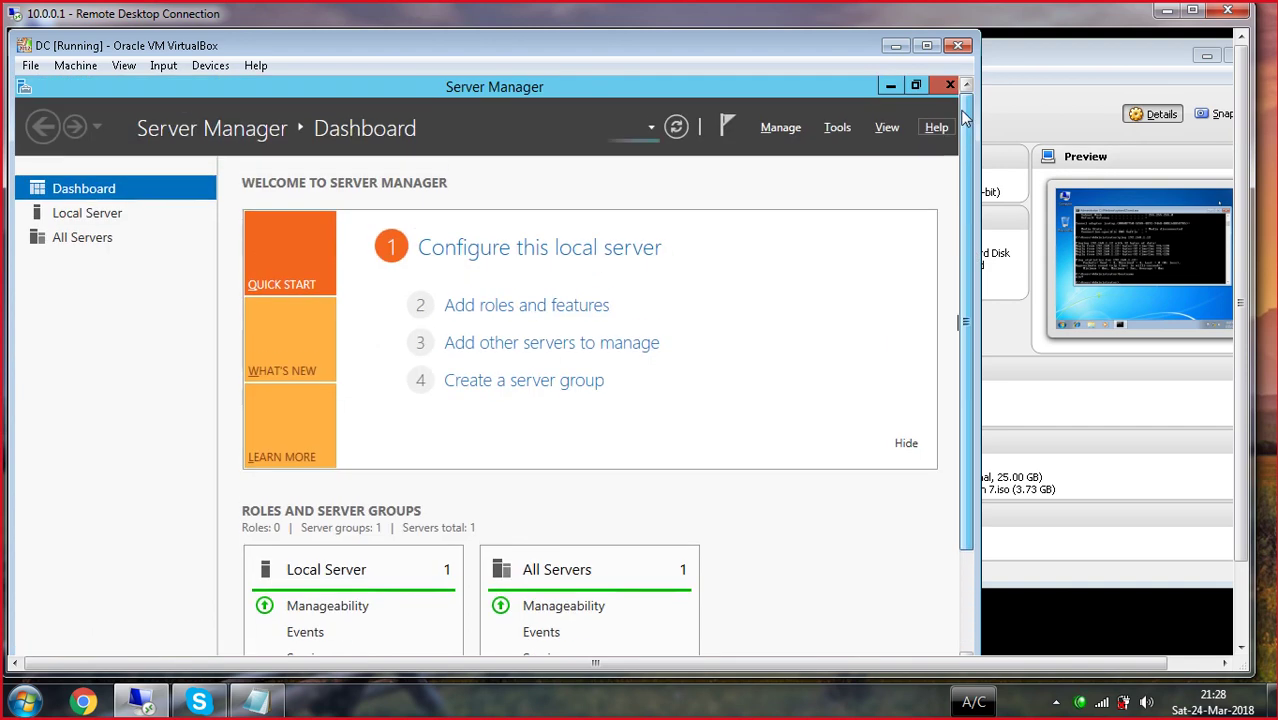
- Launch Group Policy Management from Server Manager's Tools menu
{"action": "left_click", "coordinate": [843, 127]}
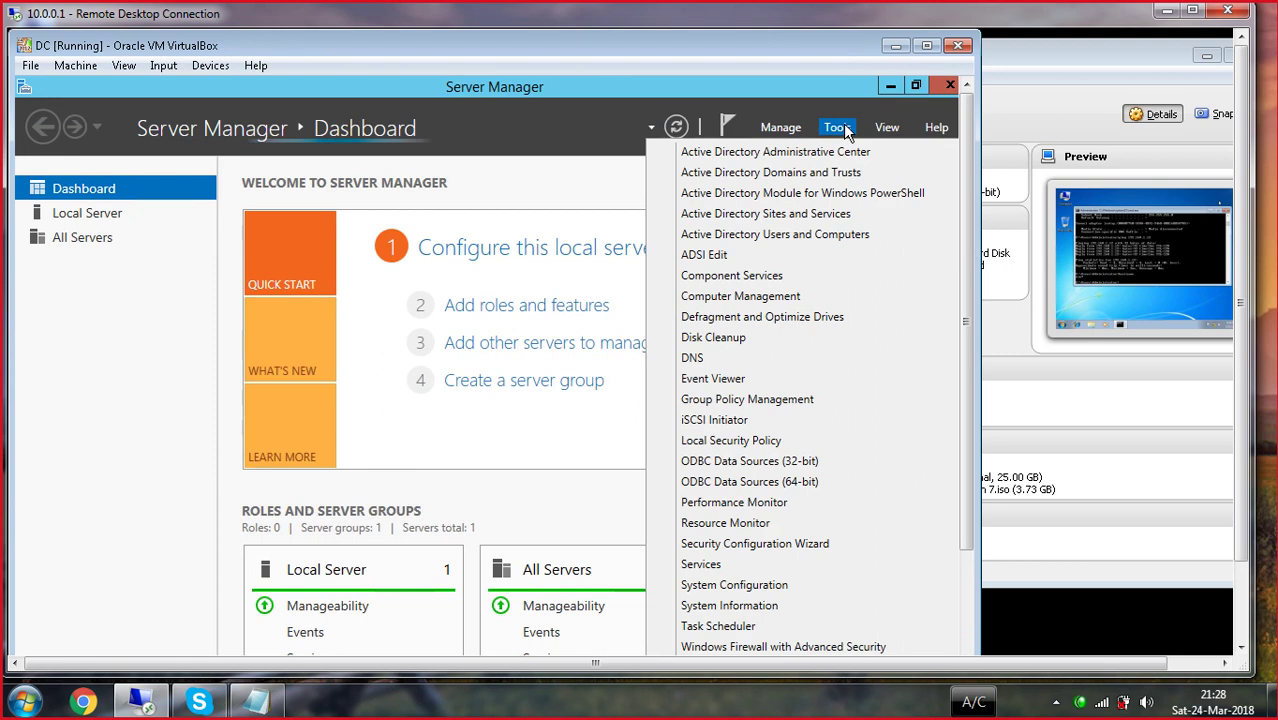
{"action": "left_click", "coordinate": [760, 403]}
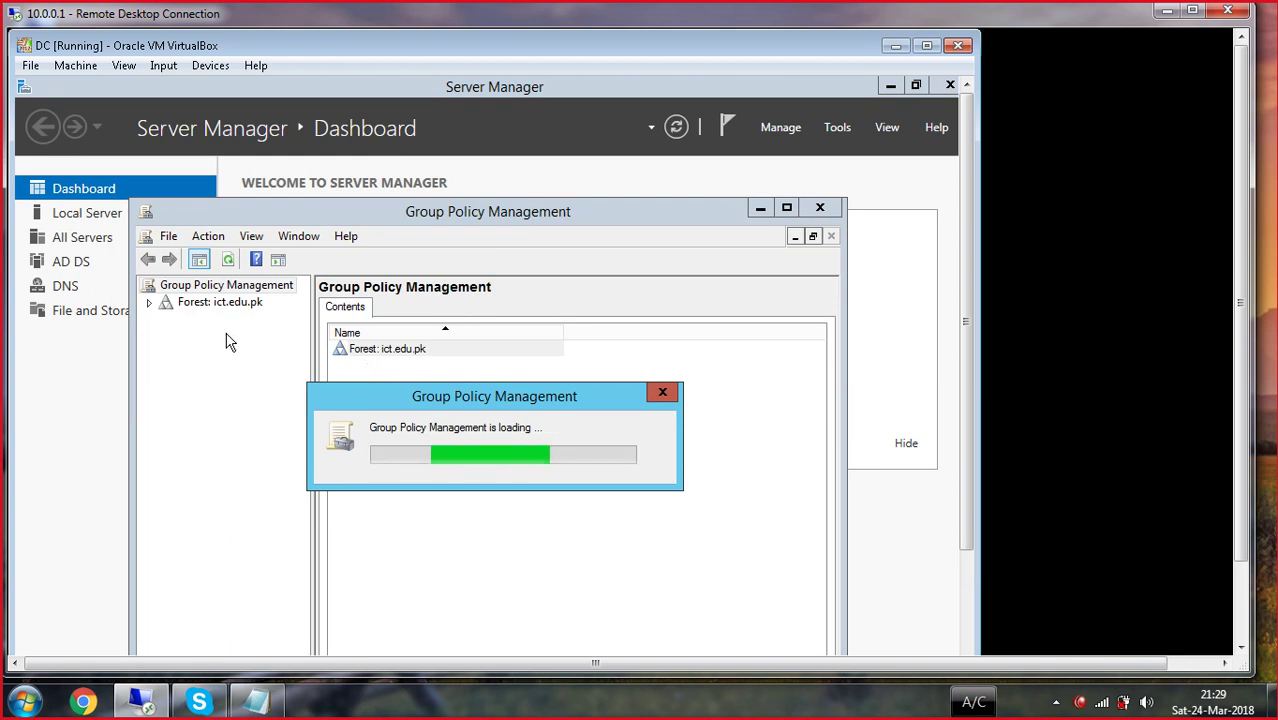
- Expand the ict.edu.pk forest and Domains node, browsing the Sites and Group Policy Modeling sections
{"action": "left_click", "coordinate": [196, 304]}
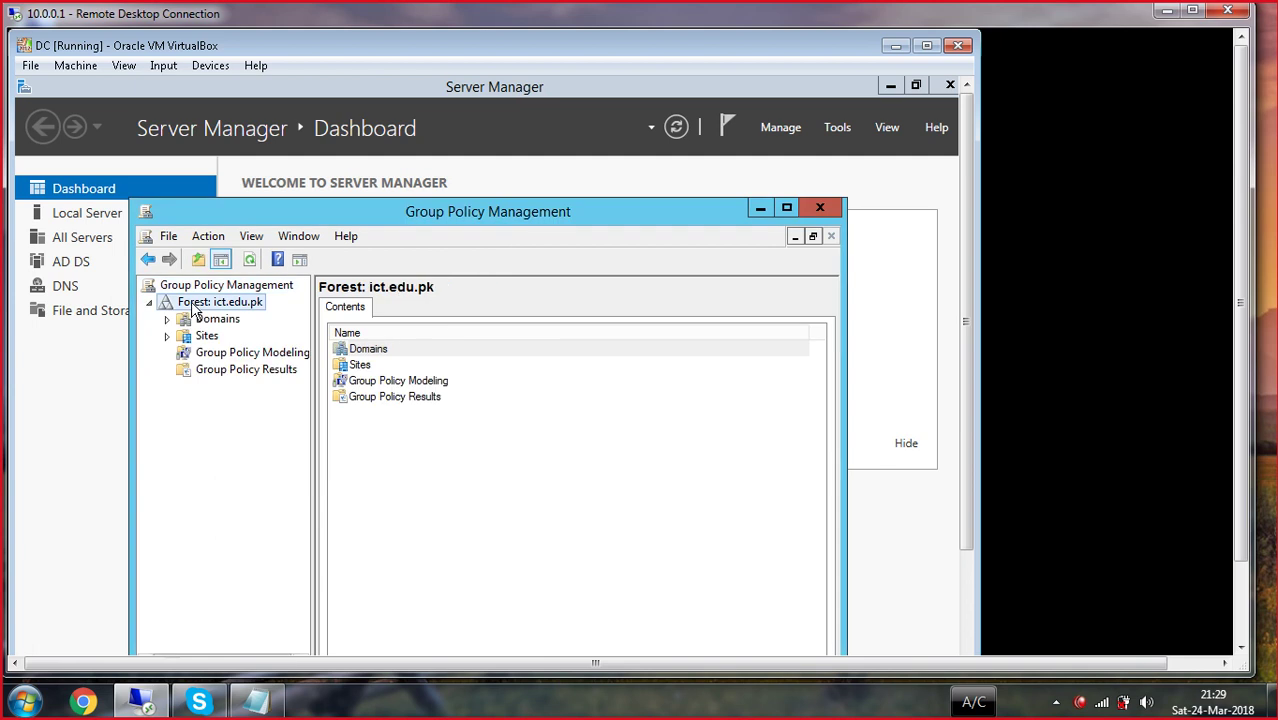
{"action": "double_click", "coordinate": [212, 320]}
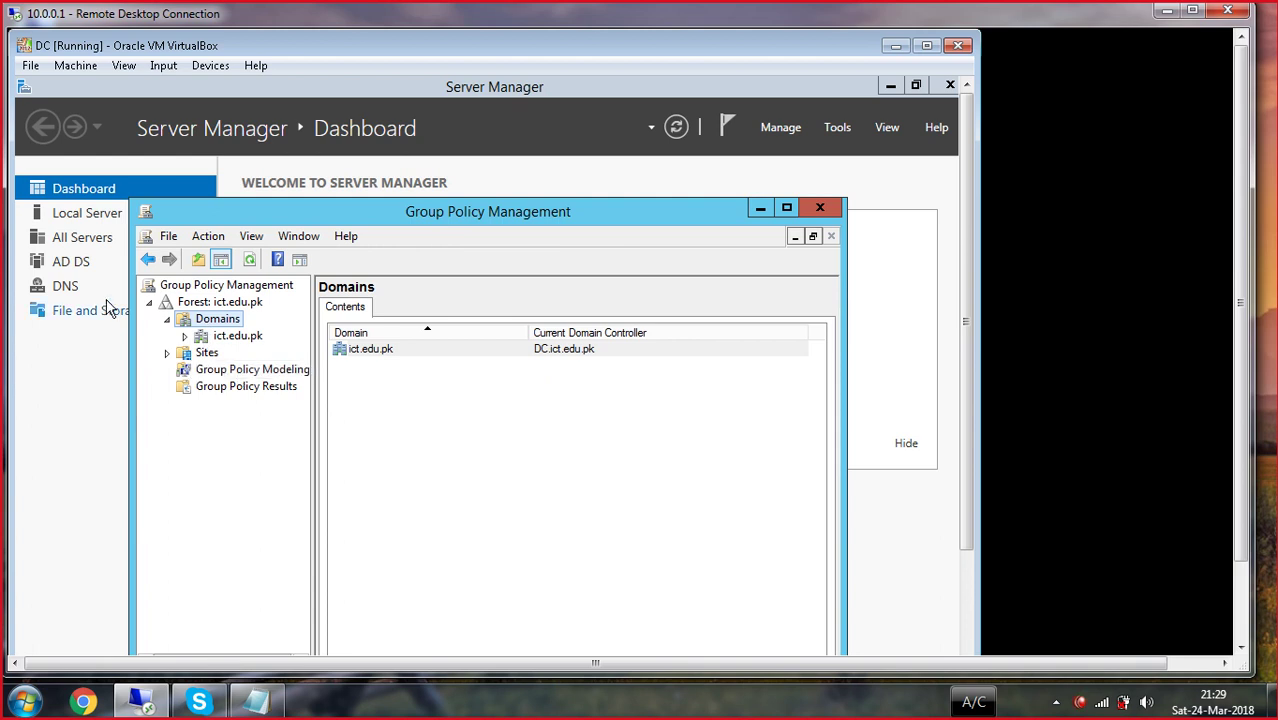
{"action": "left_click", "coordinate": [208, 356]}
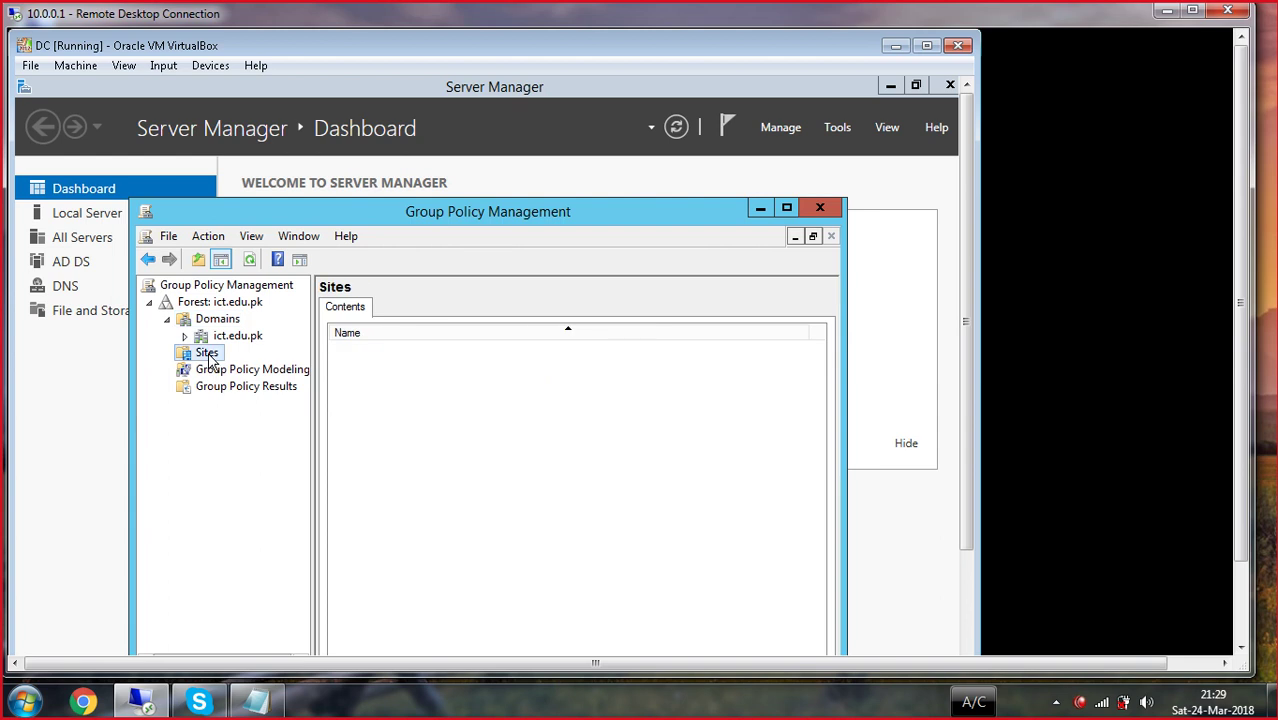
{"action": "right_click", "coordinate": [210, 360]}
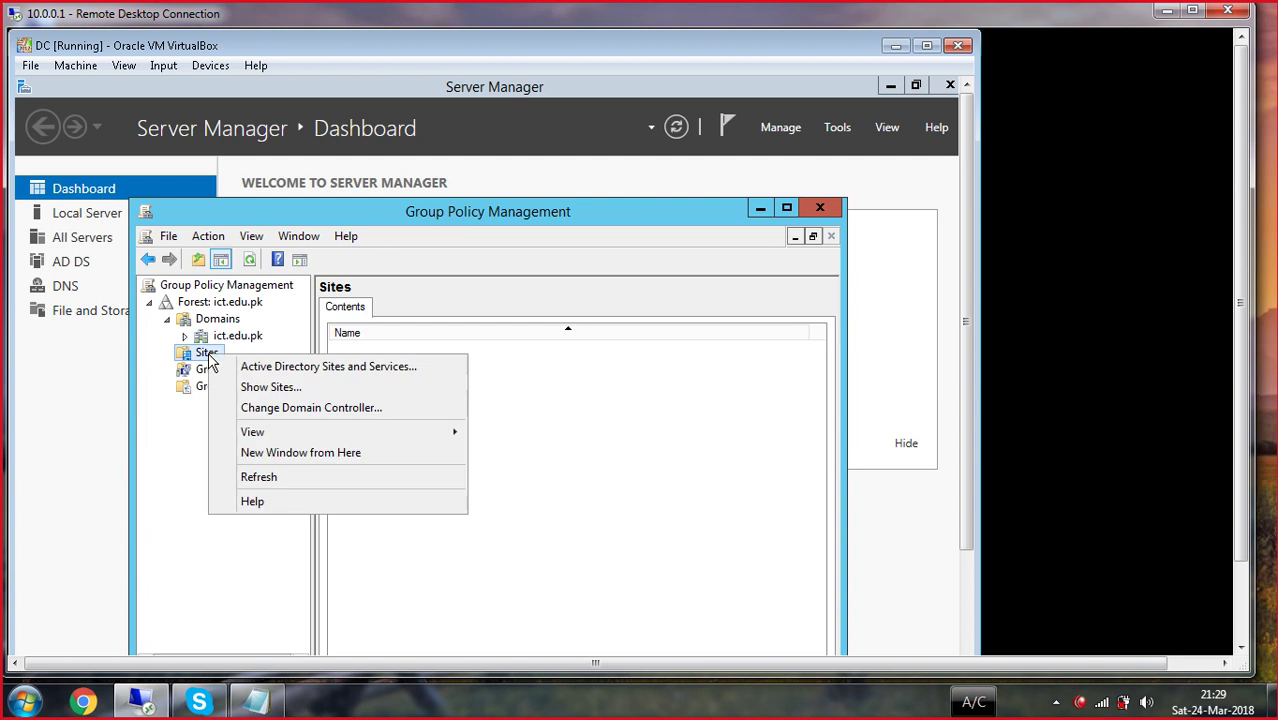
{"action": "left_click", "coordinate": [205, 356]}
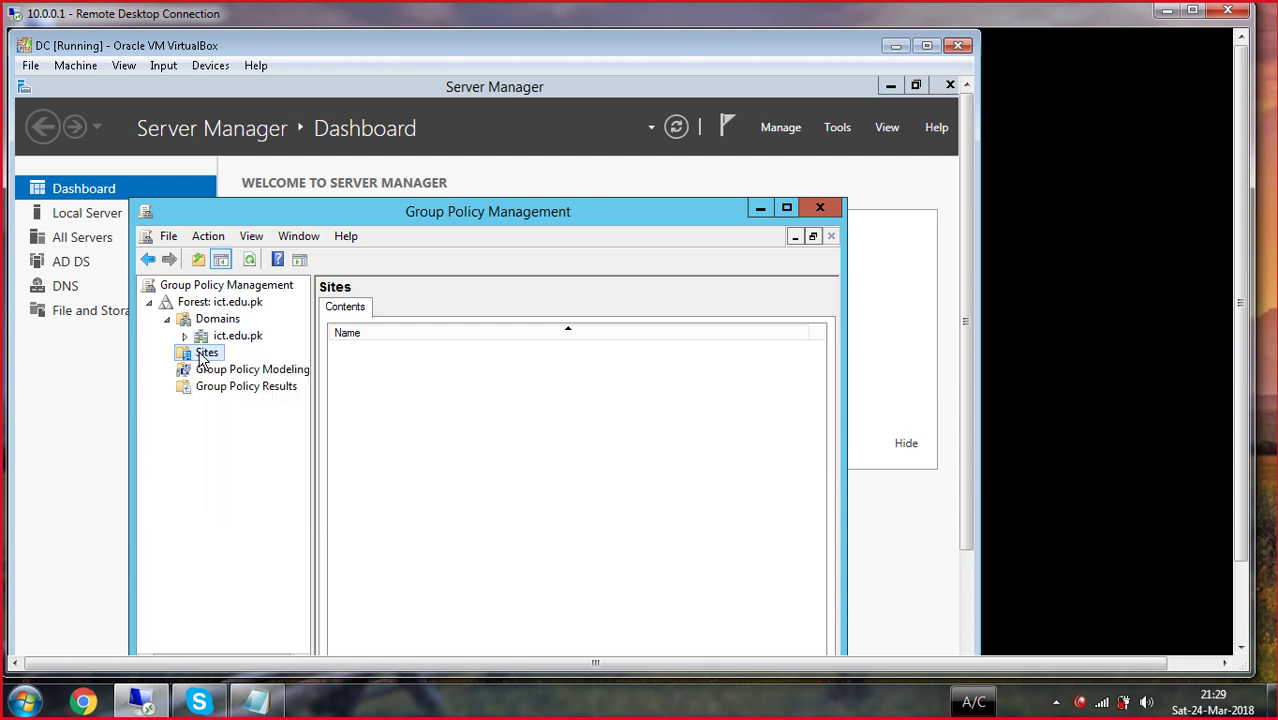
{"action": "left_click", "coordinate": [210, 370]}
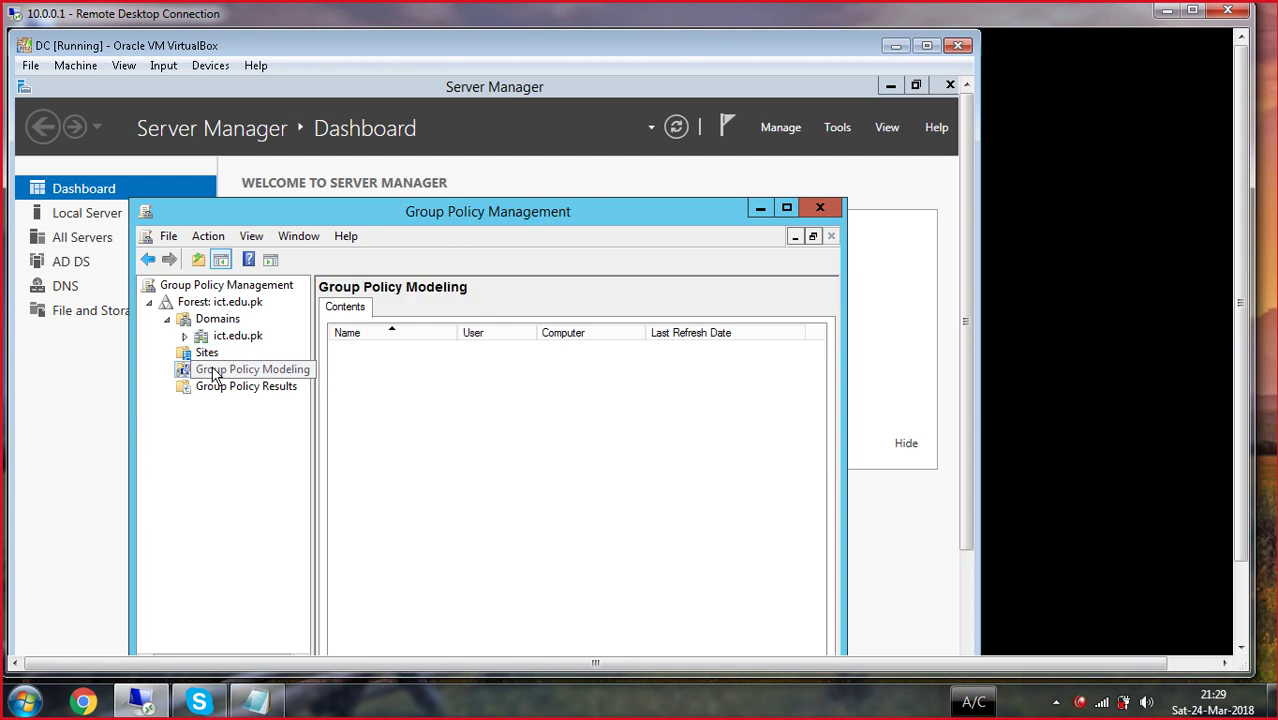
{"action": "left_click", "coordinate": [205, 356]}
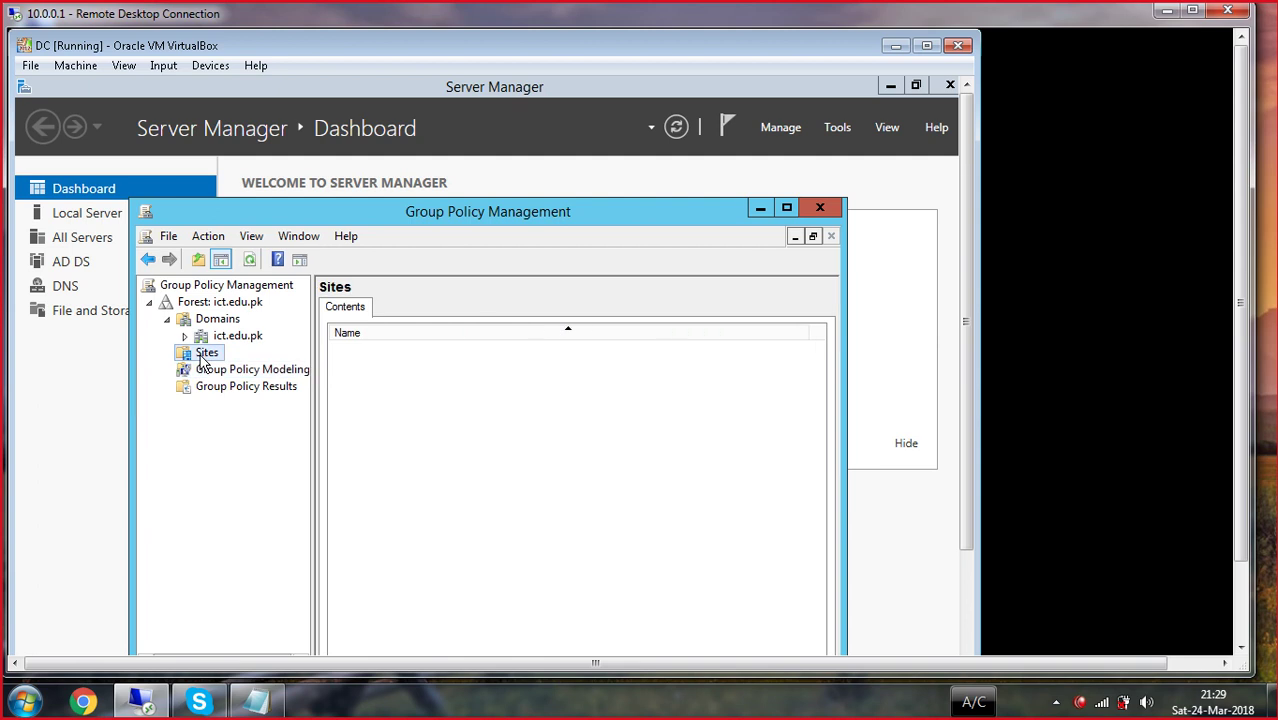
- Expand the ict.edu.pk domain and edit its Default Domain Policy
{"action": "double_click", "coordinate": [232, 337]}
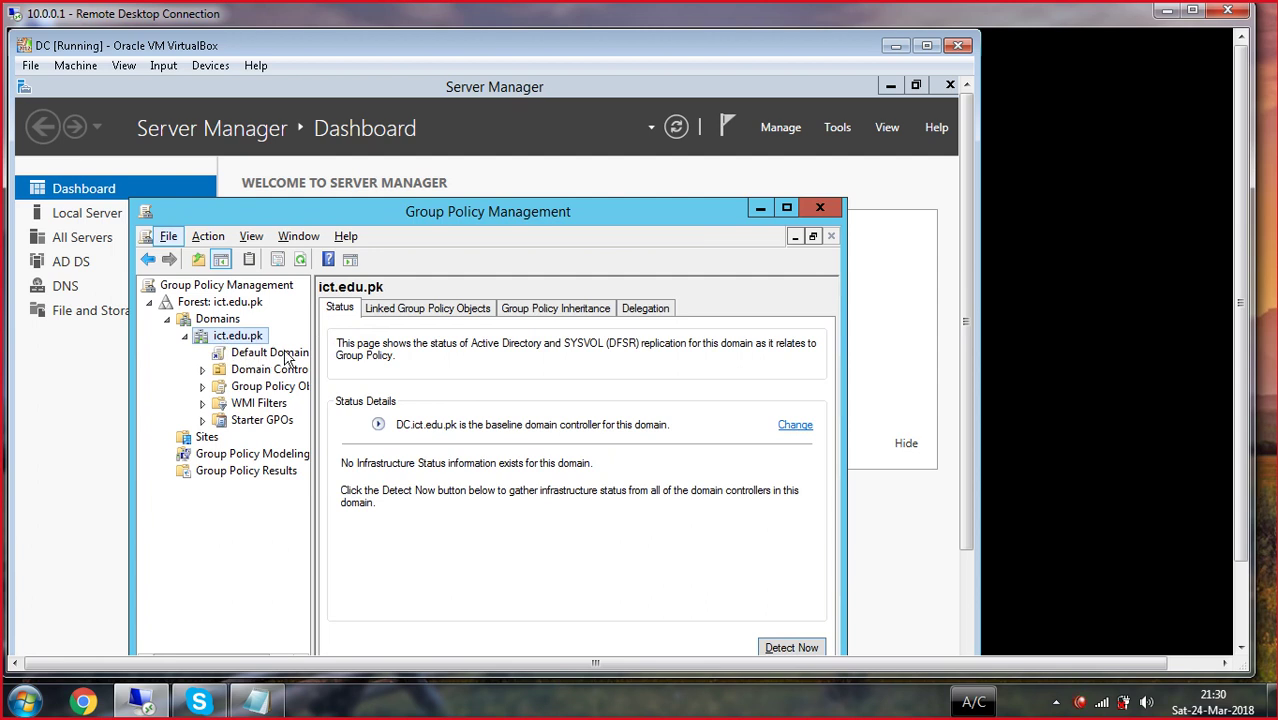
{"action": "right_click", "coordinate": [281, 357]}
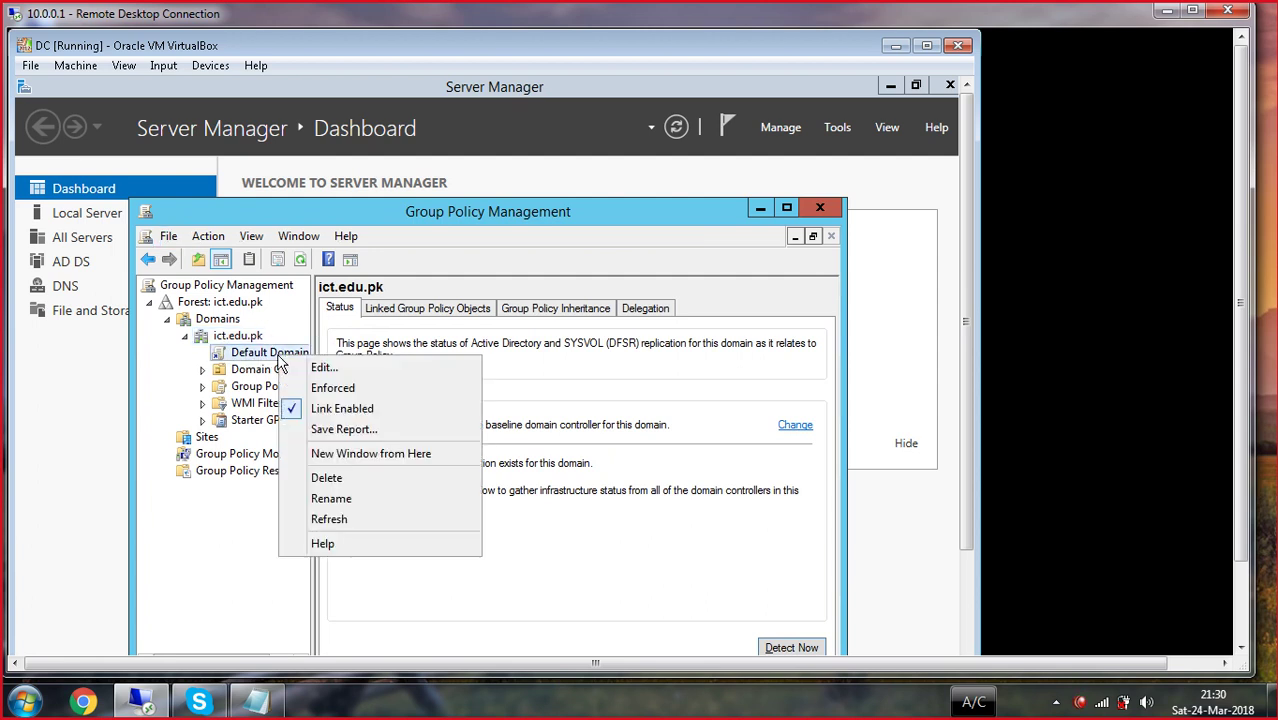
{"action": "left_click", "coordinate": [313, 370]}
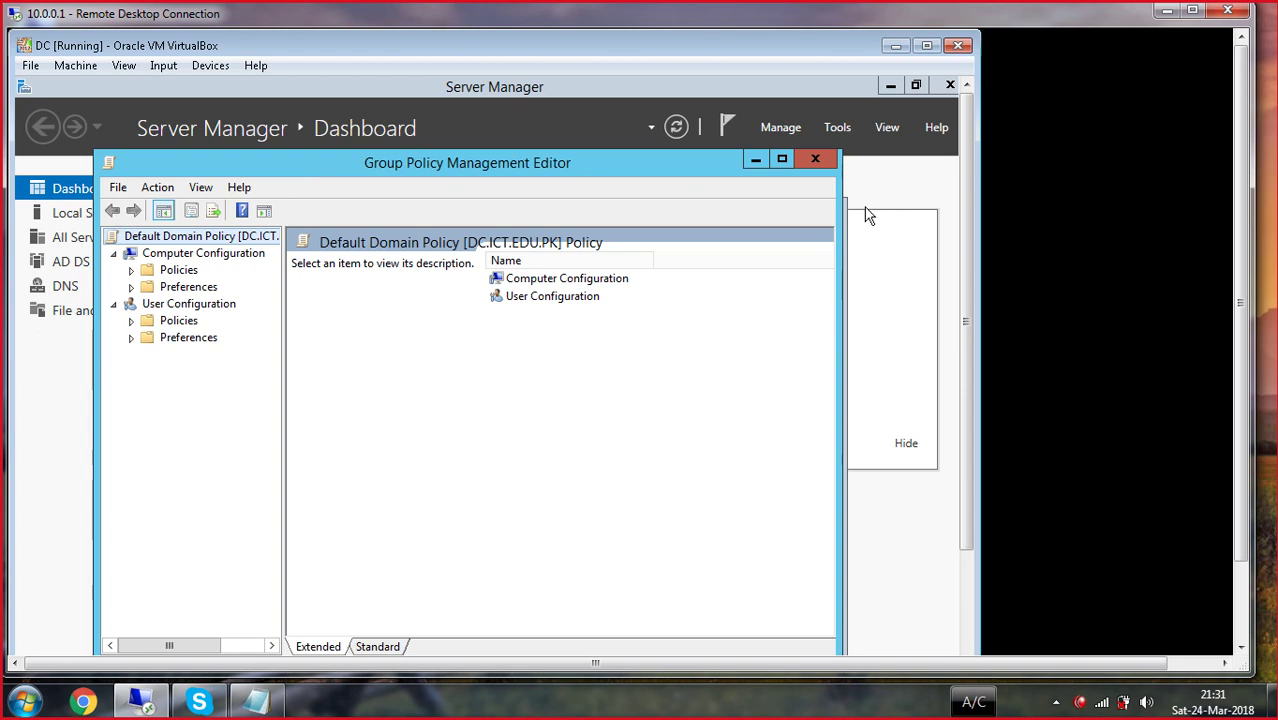
{"action": "left_click", "coordinate": [826, 158]}
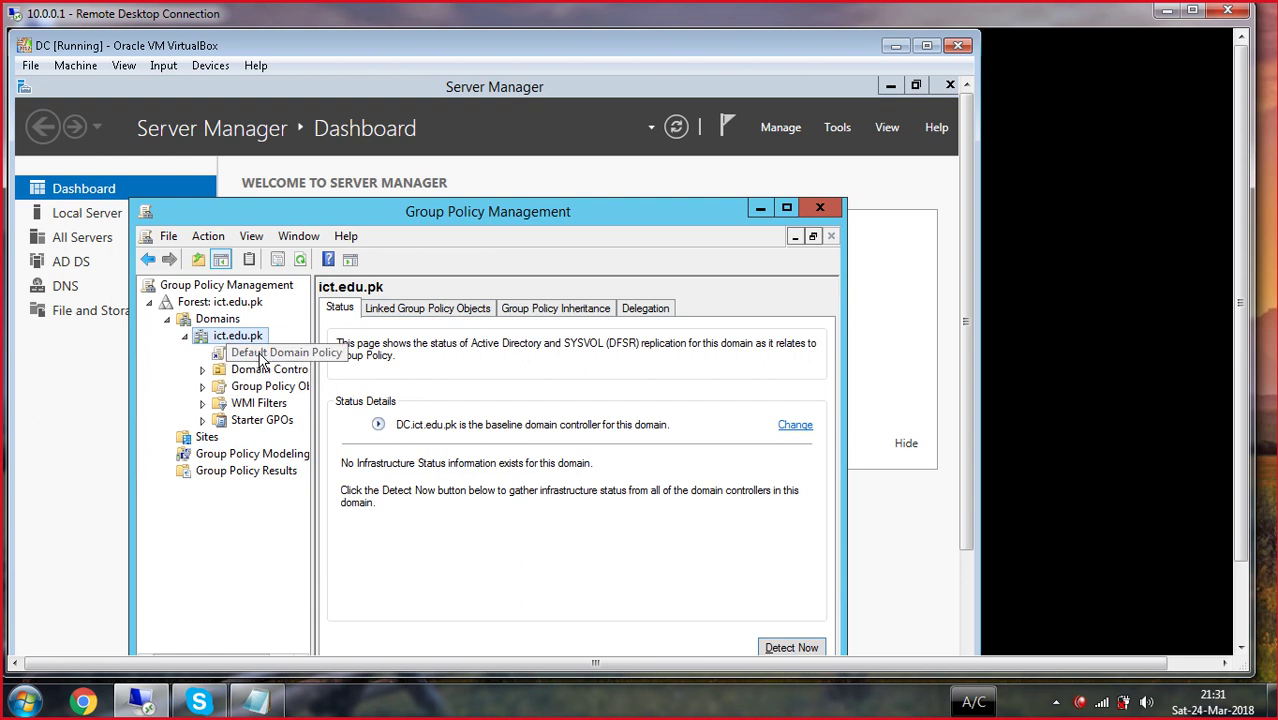
{"action": "right_click", "coordinate": [262, 357]}
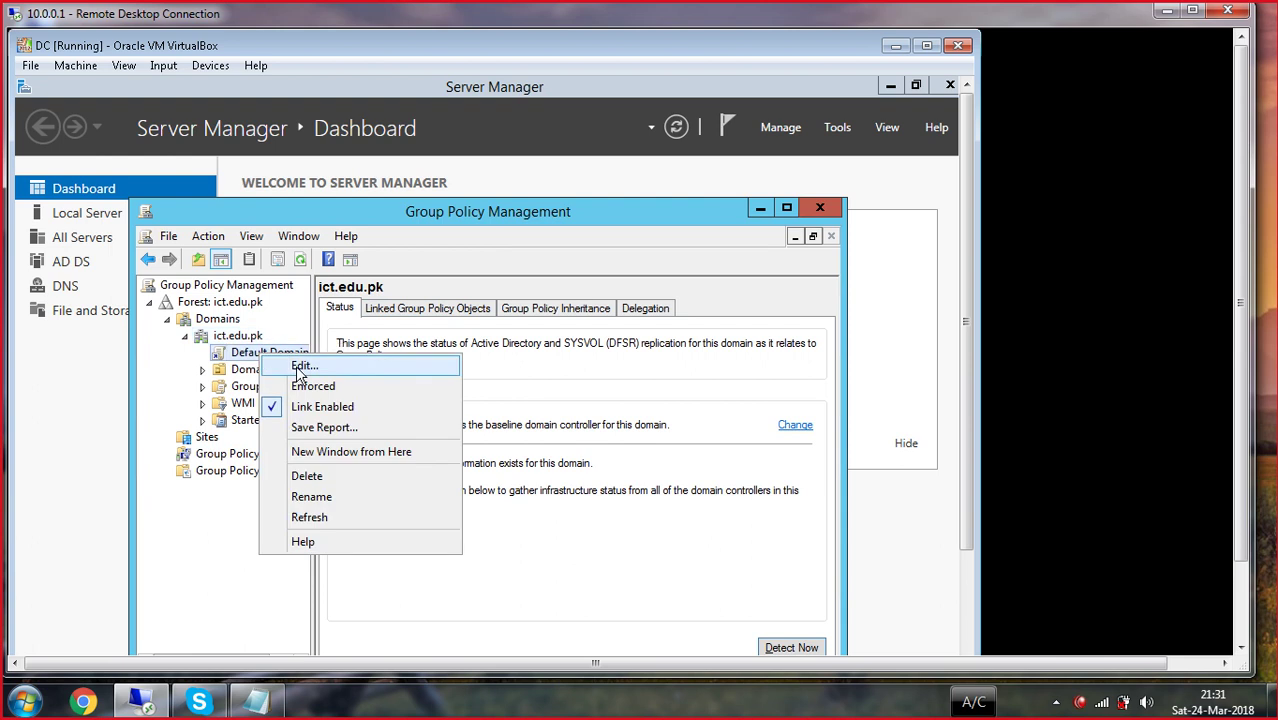
{"action": "left_click", "coordinate": [303, 369]}
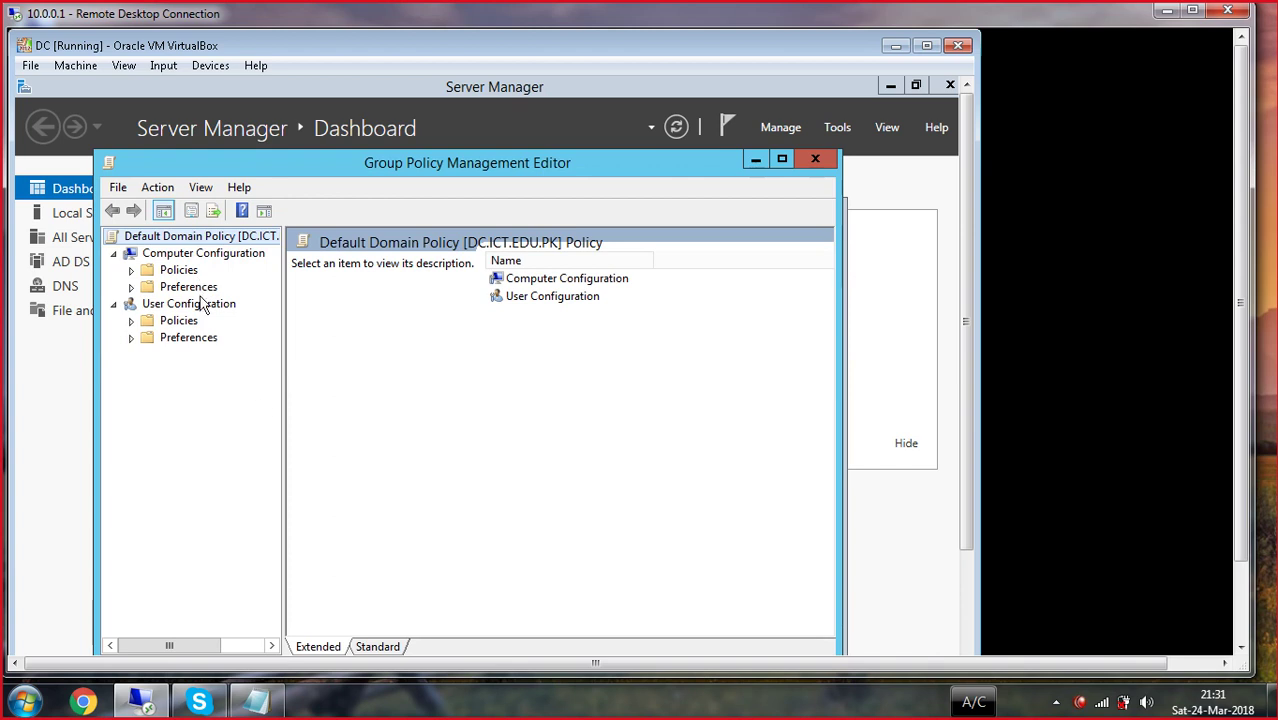
- Drill through Policies > Windows Settings > Security Settings > Account Policies to Password Policy
{"action": "double_click", "coordinate": [180, 271]}
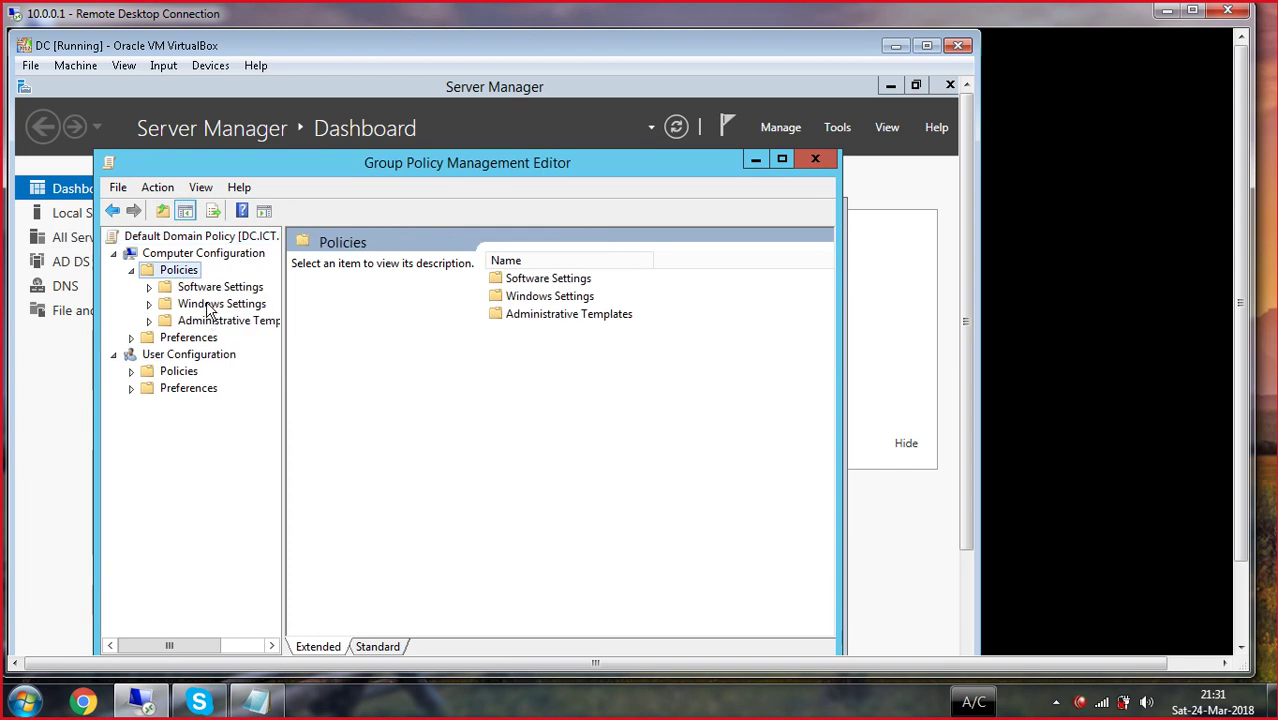
{"action": "left_click", "coordinate": [207, 304]}
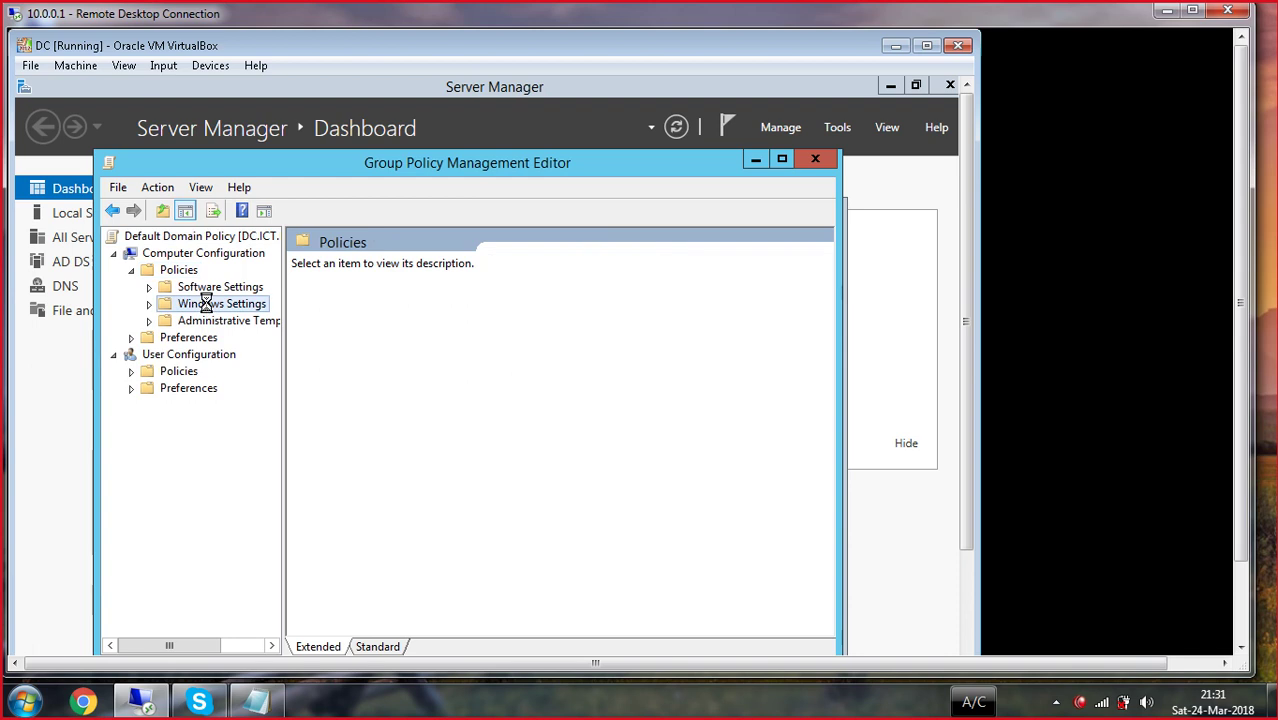
{"action": "double_click", "coordinate": [206, 304]}
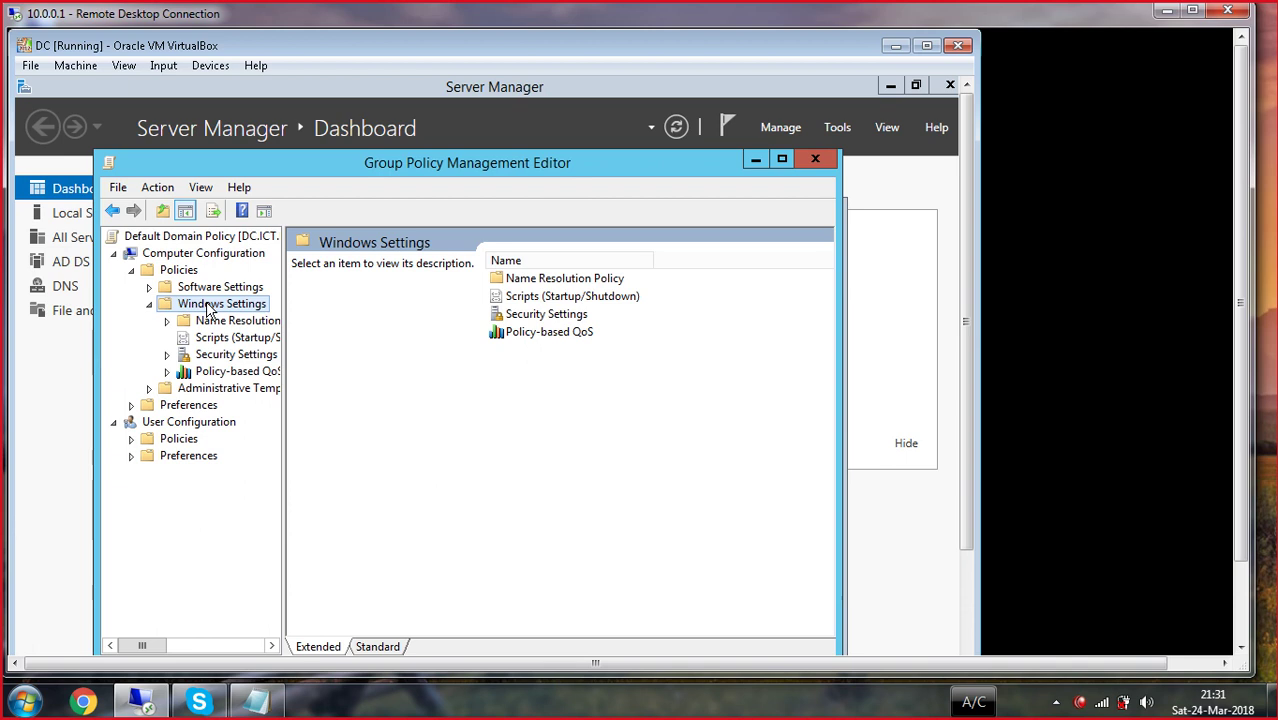
{"action": "left_click", "coordinate": [228, 356]}
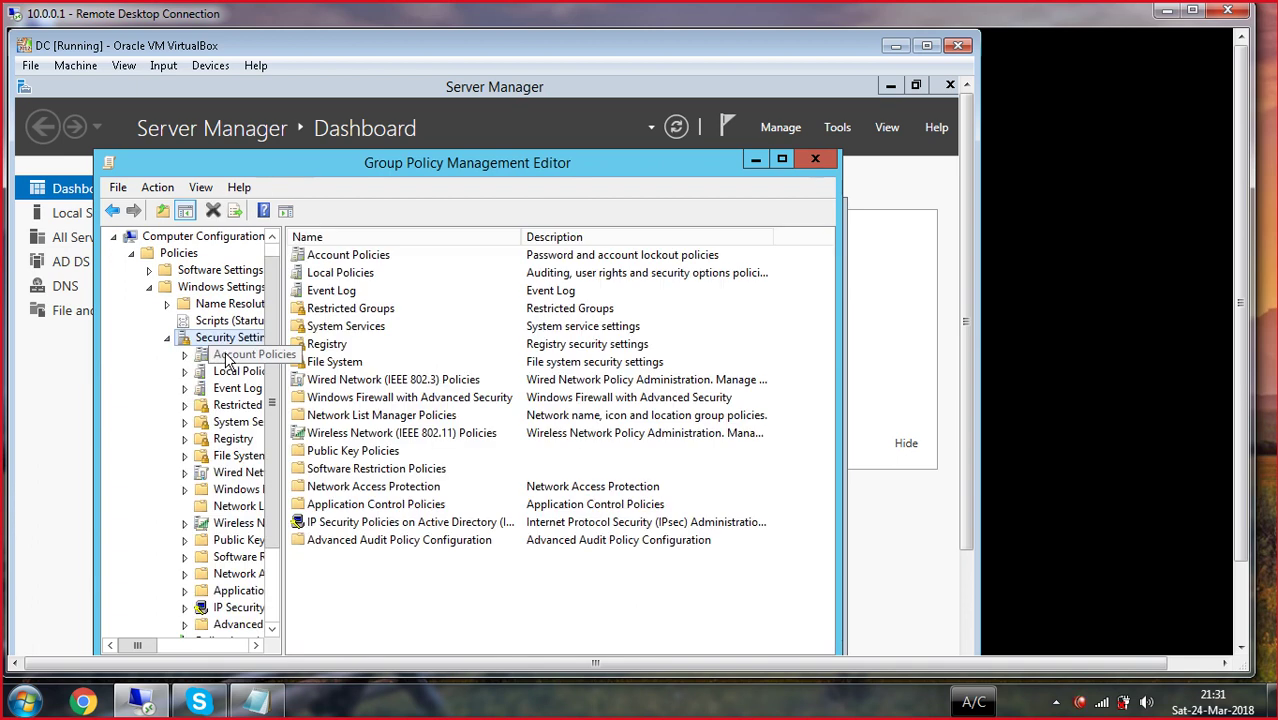
{"action": "double_click", "coordinate": [352, 258]}
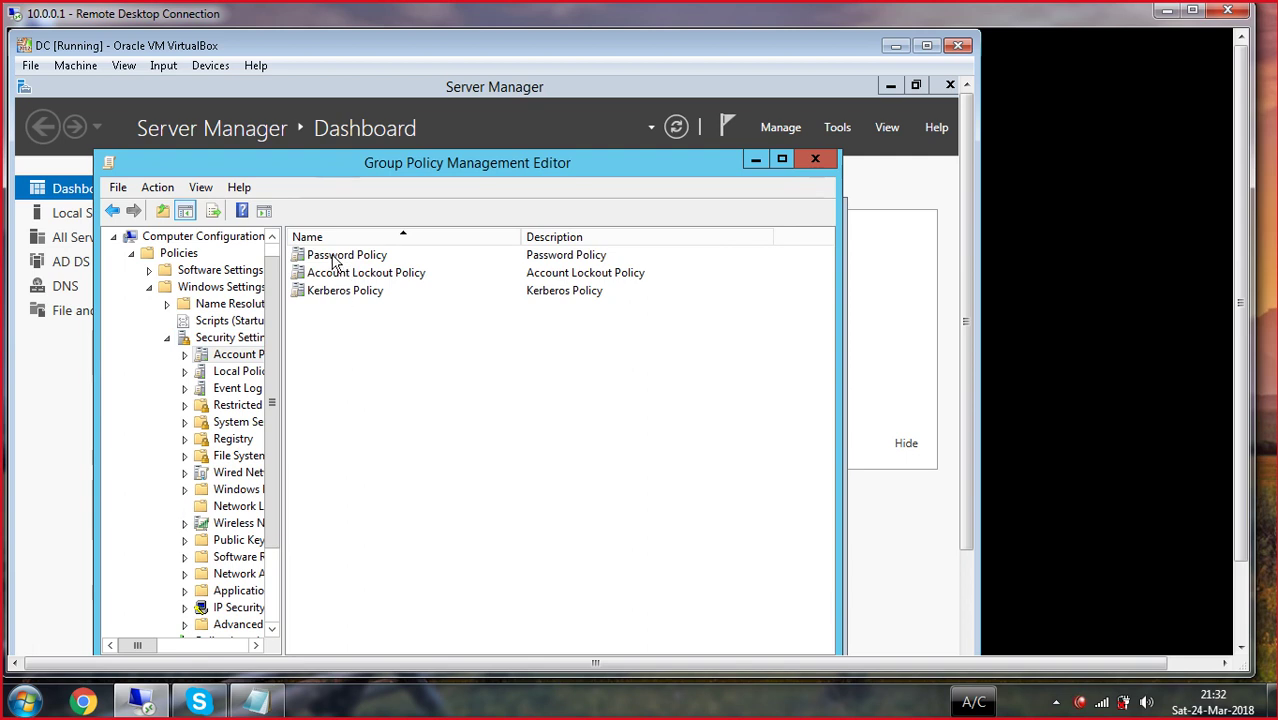
{"action": "double_click", "coordinate": [334, 260]}
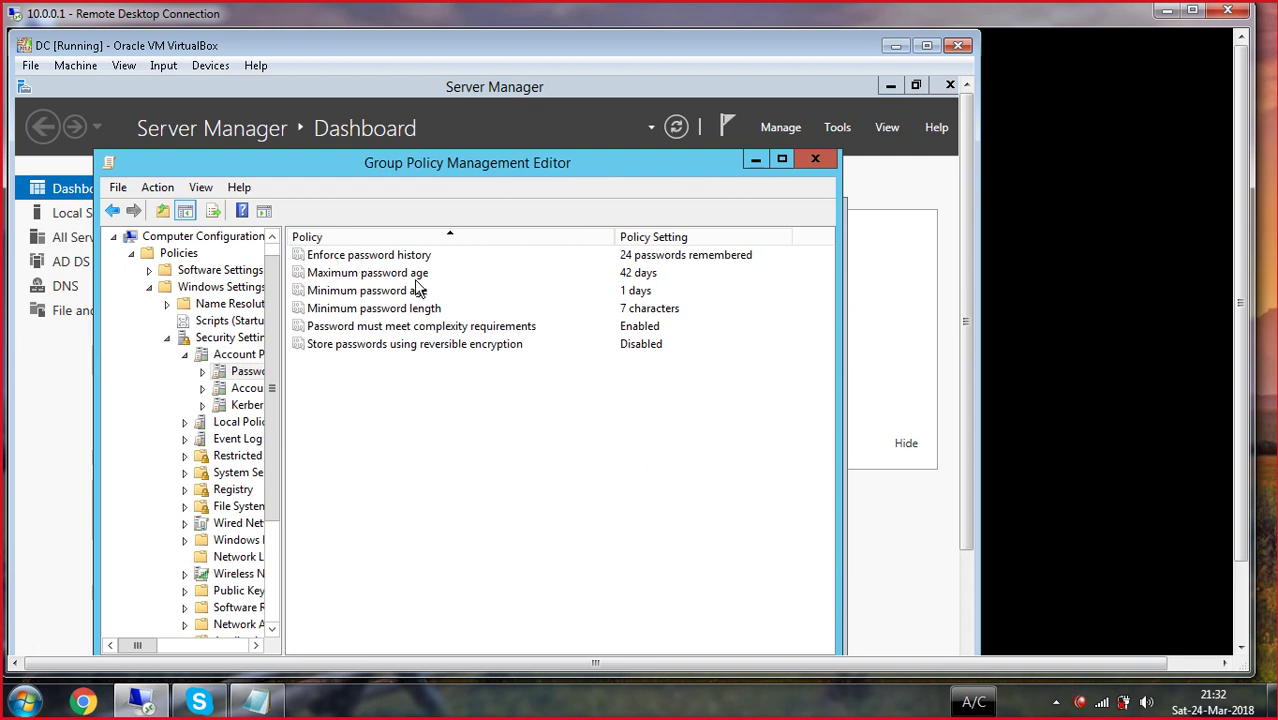
- Make Enforce password history Not Defined
{"action": "left_click", "coordinate": [378, 257]}
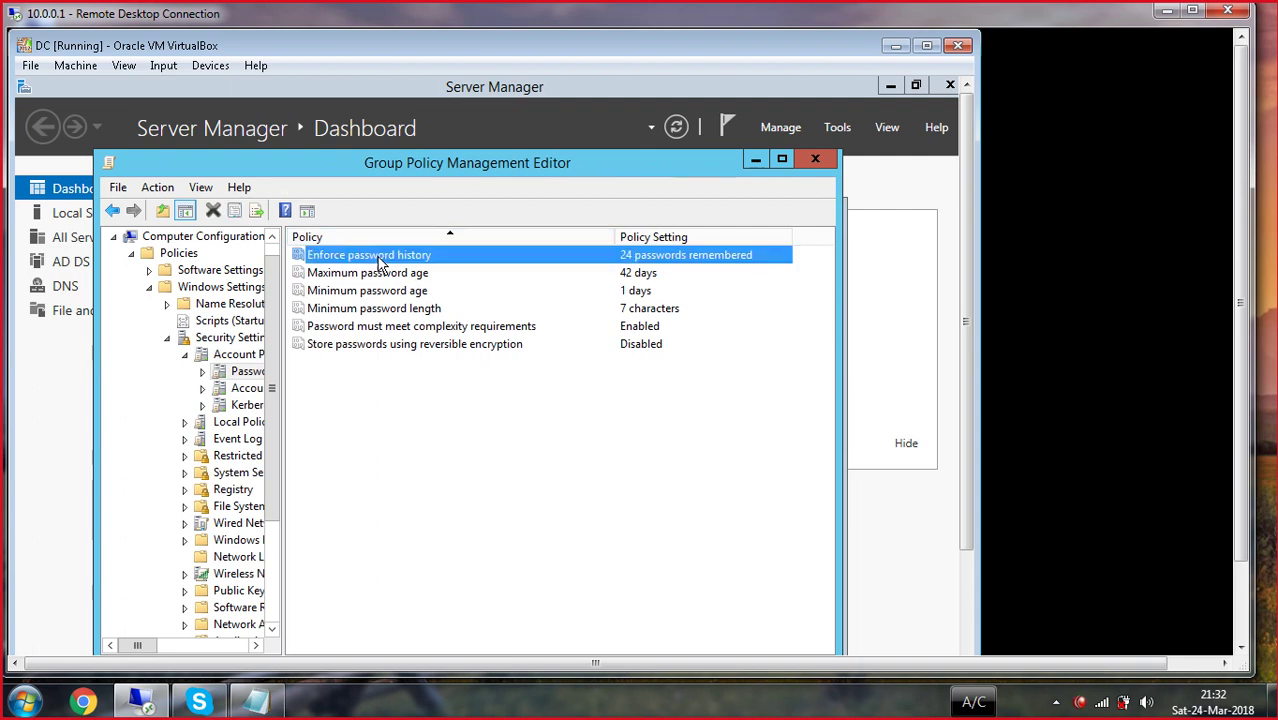
{"action": "double_click", "coordinate": [380, 262]}
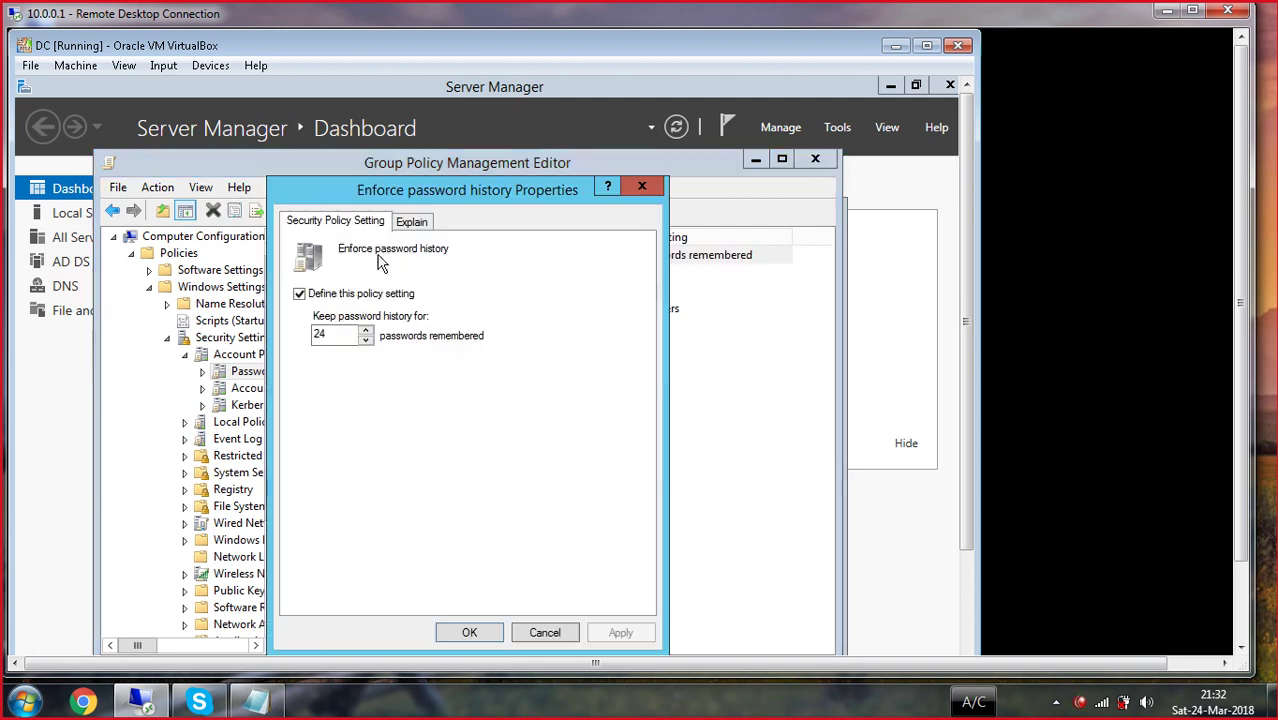
{"action": "left_click", "coordinate": [325, 303]}
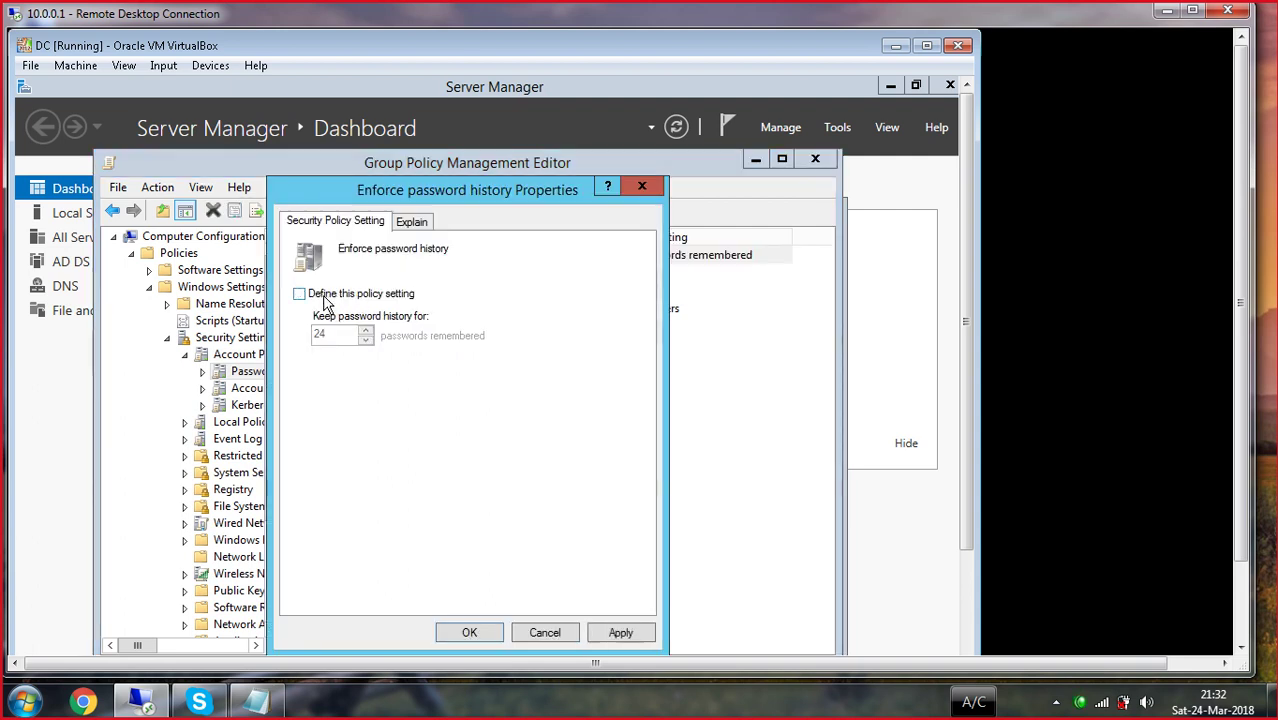
{"action": "left_click", "coordinate": [616, 634]}
{"action": "left_click", "coordinate": [469, 633]}
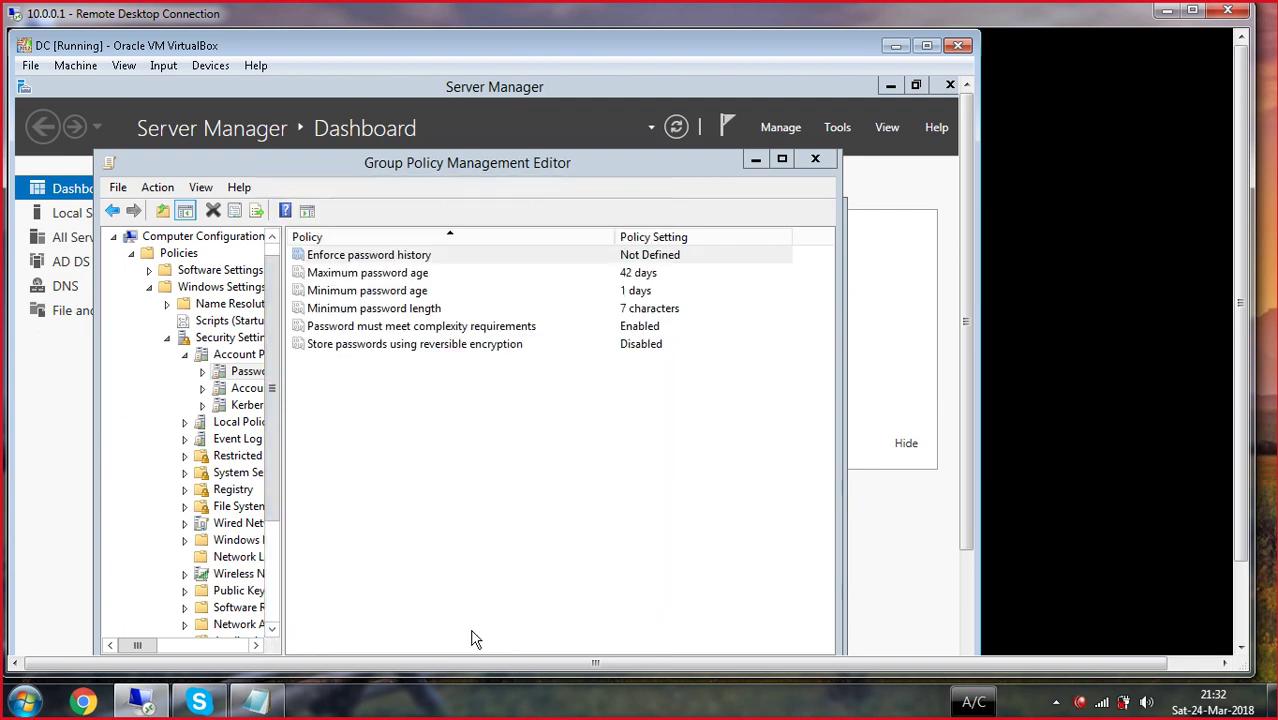
- Make Maximum password age Not Defined, accepting Minimum password age becoming Not Defined too
{"action": "double_click", "coordinate": [362, 273]}
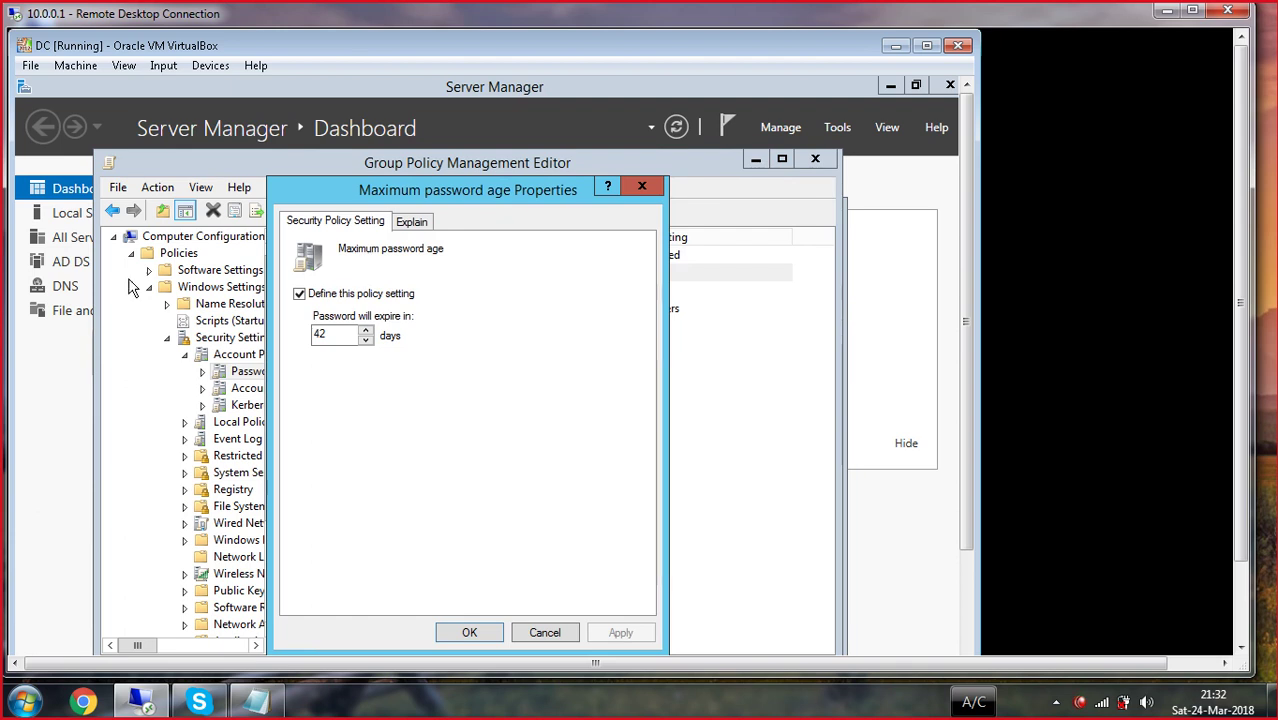
{"action": "left_click", "coordinate": [300, 296]}
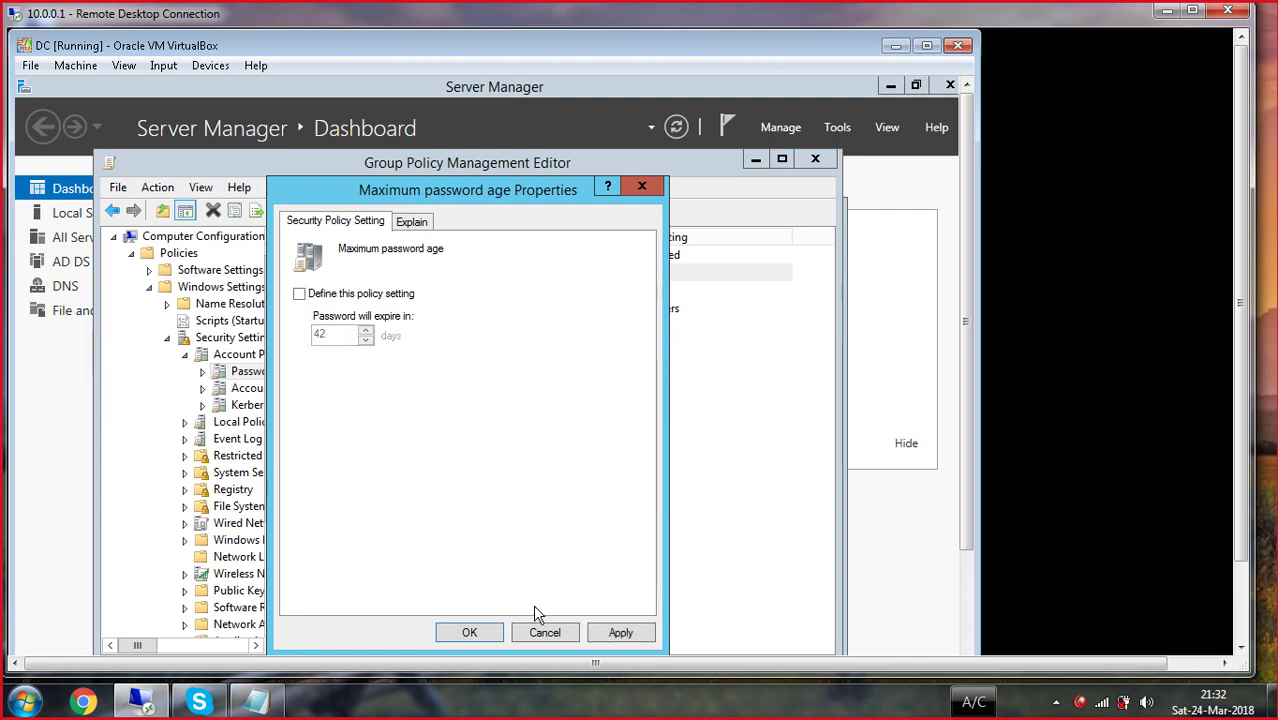
{"action": "left_click", "coordinate": [598, 633]}
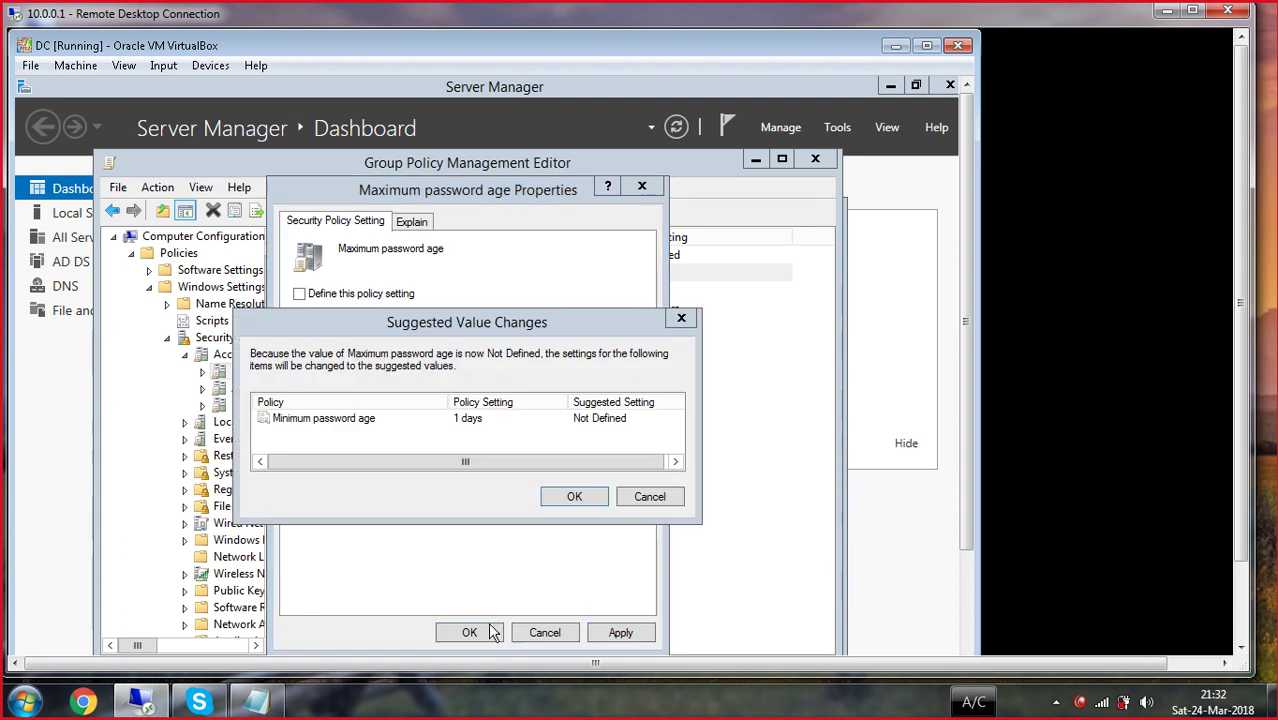
{"action": "left_click", "coordinate": [574, 497]}
{"action": "left_click", "coordinate": [470, 633]}
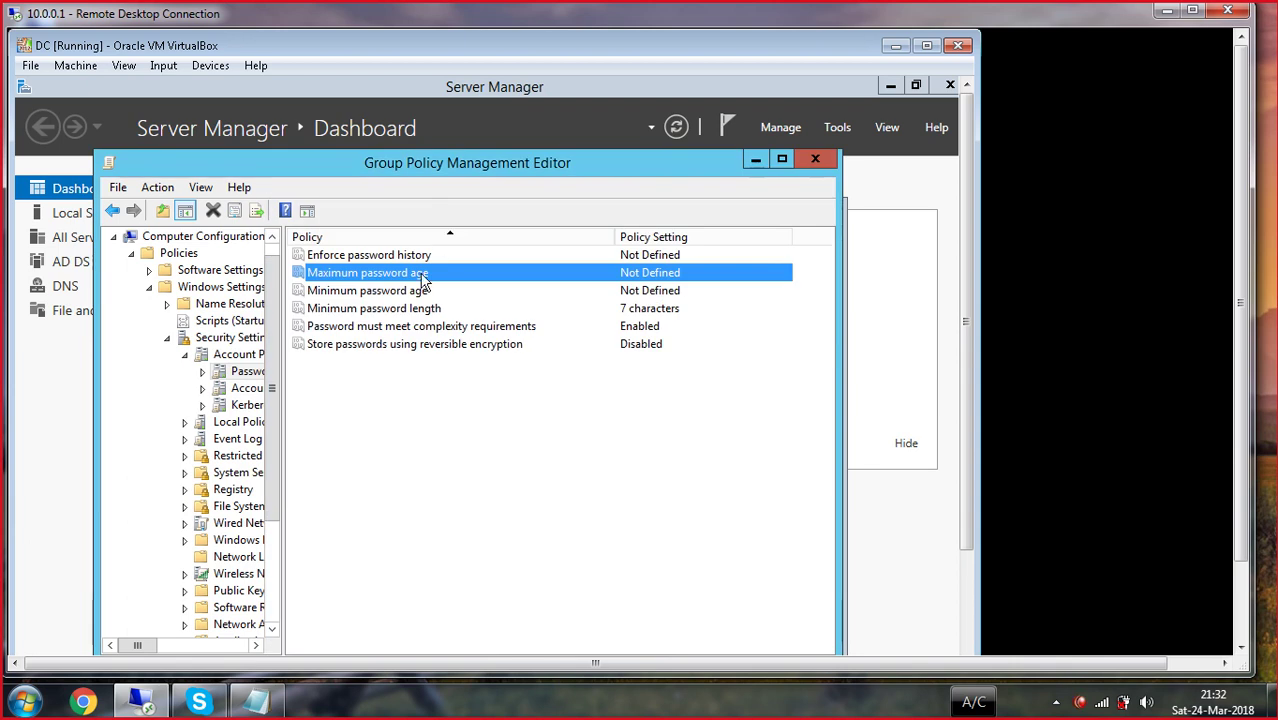
- Make Minimum password length Not Defined
{"action": "double_click", "coordinate": [397, 310]}
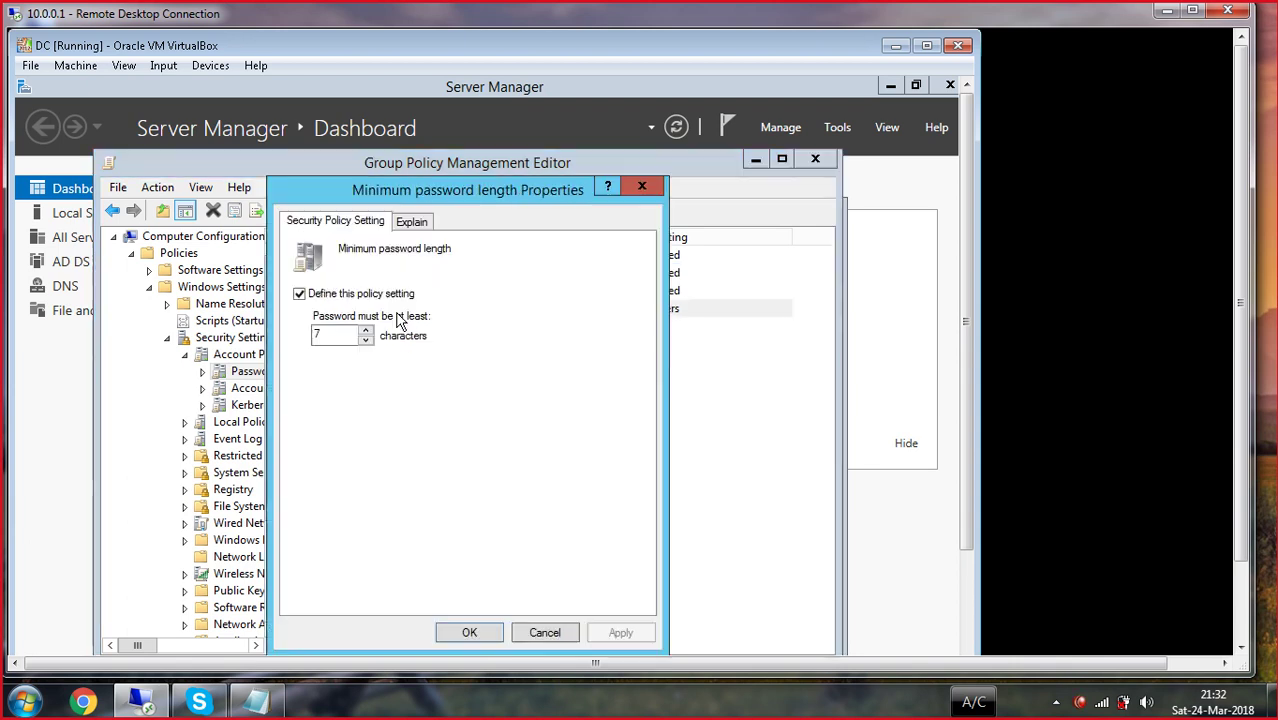
{"action": "left_click", "coordinate": [352, 296]}
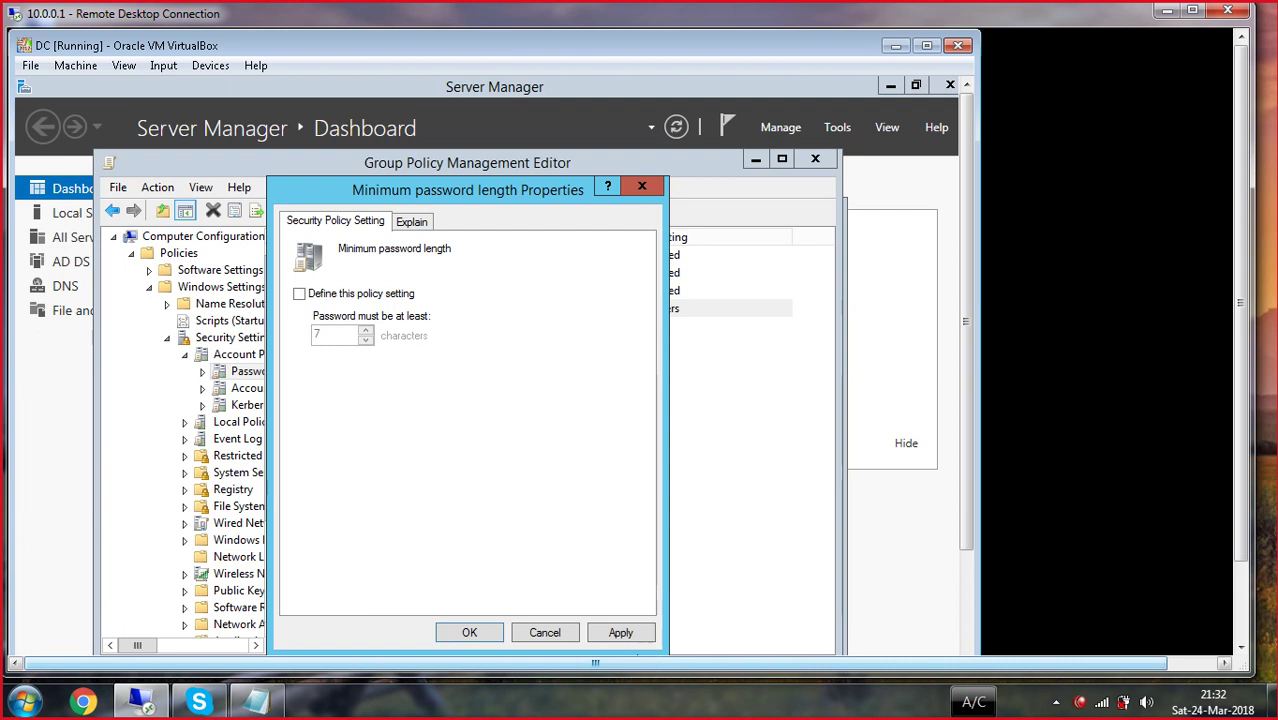
{"action": "left_click", "coordinate": [620, 636]}
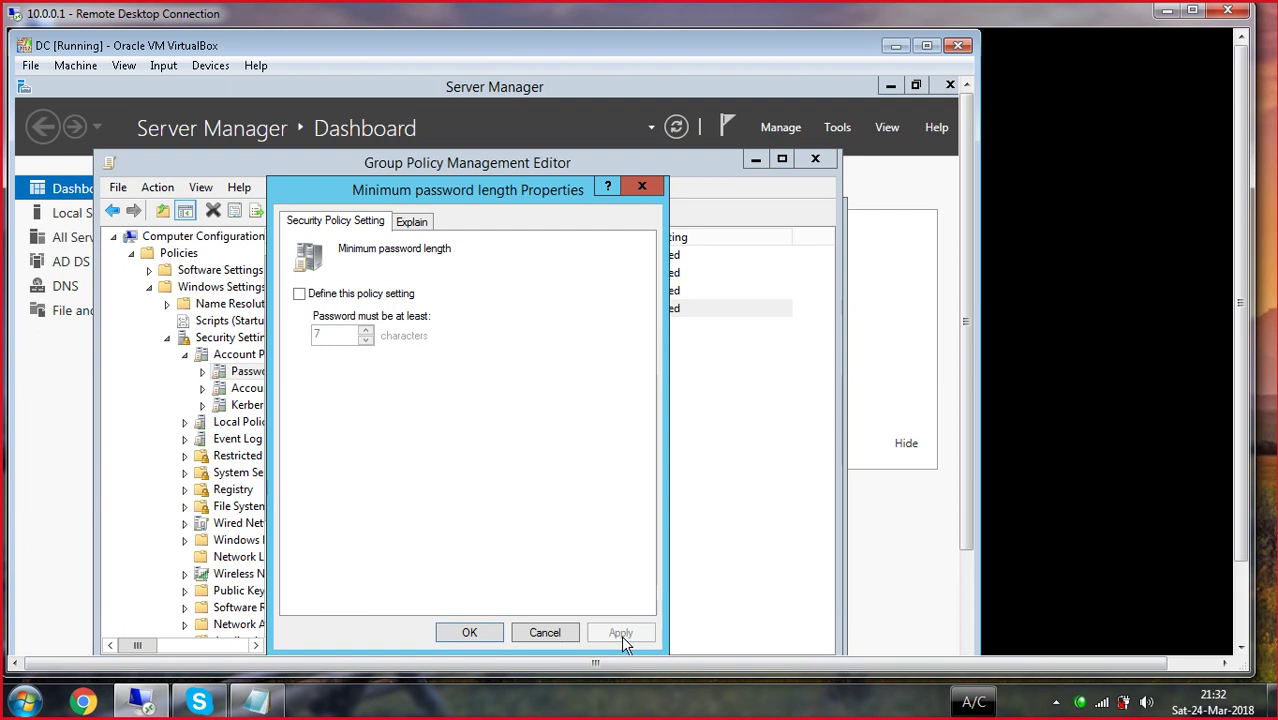
{"action": "left_click", "coordinate": [469, 632]}
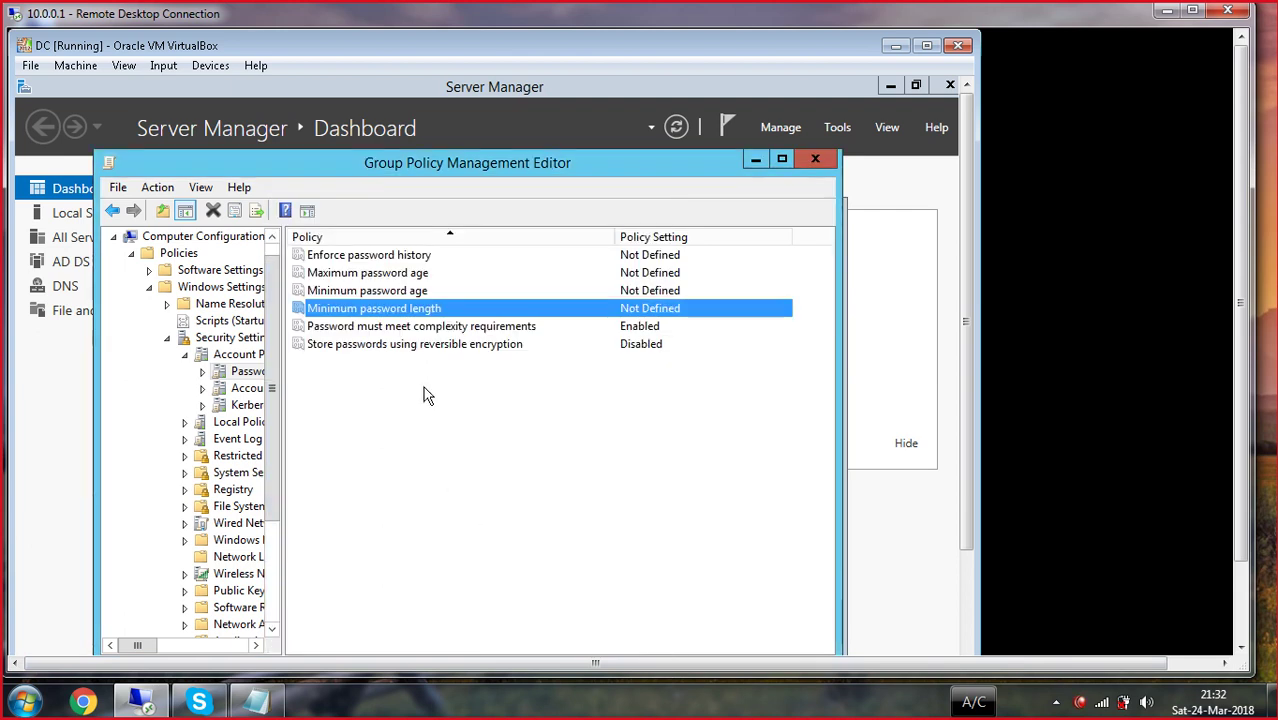
- Set Password must meet complexity requirements to Disabled
{"action": "double_click", "coordinate": [420, 326]}
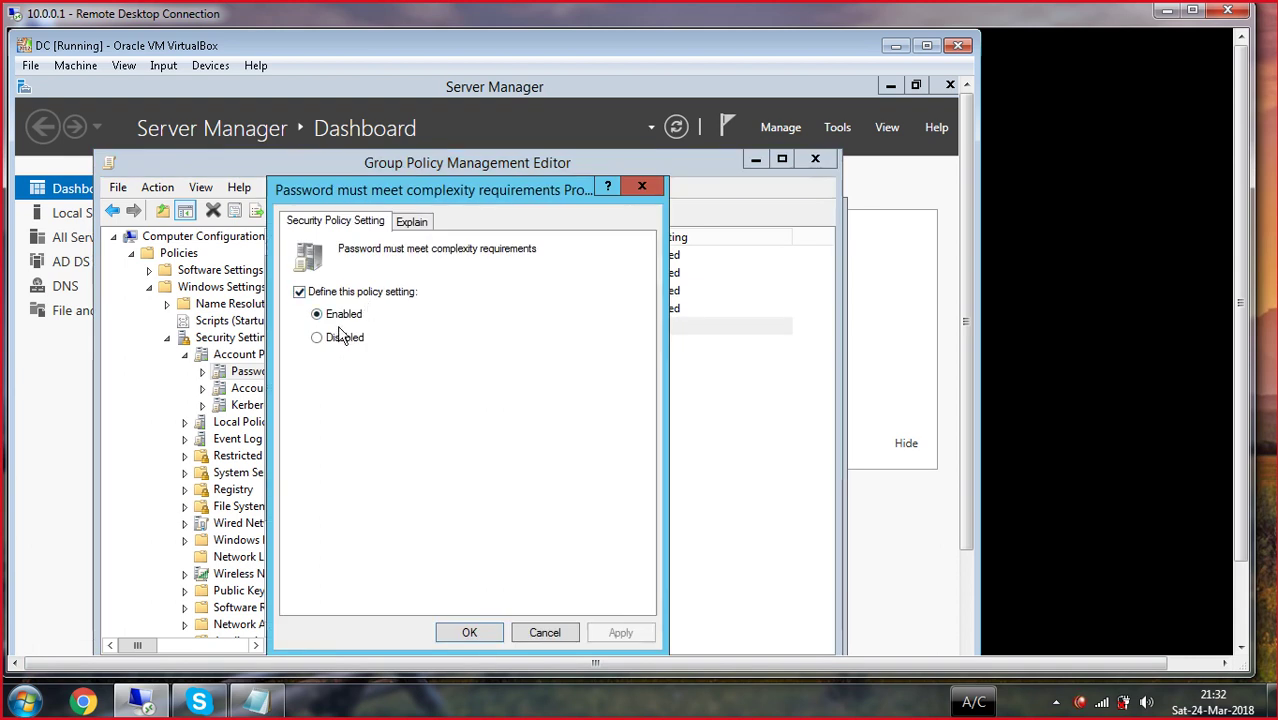
{"action": "left_click", "coordinate": [342, 337]}
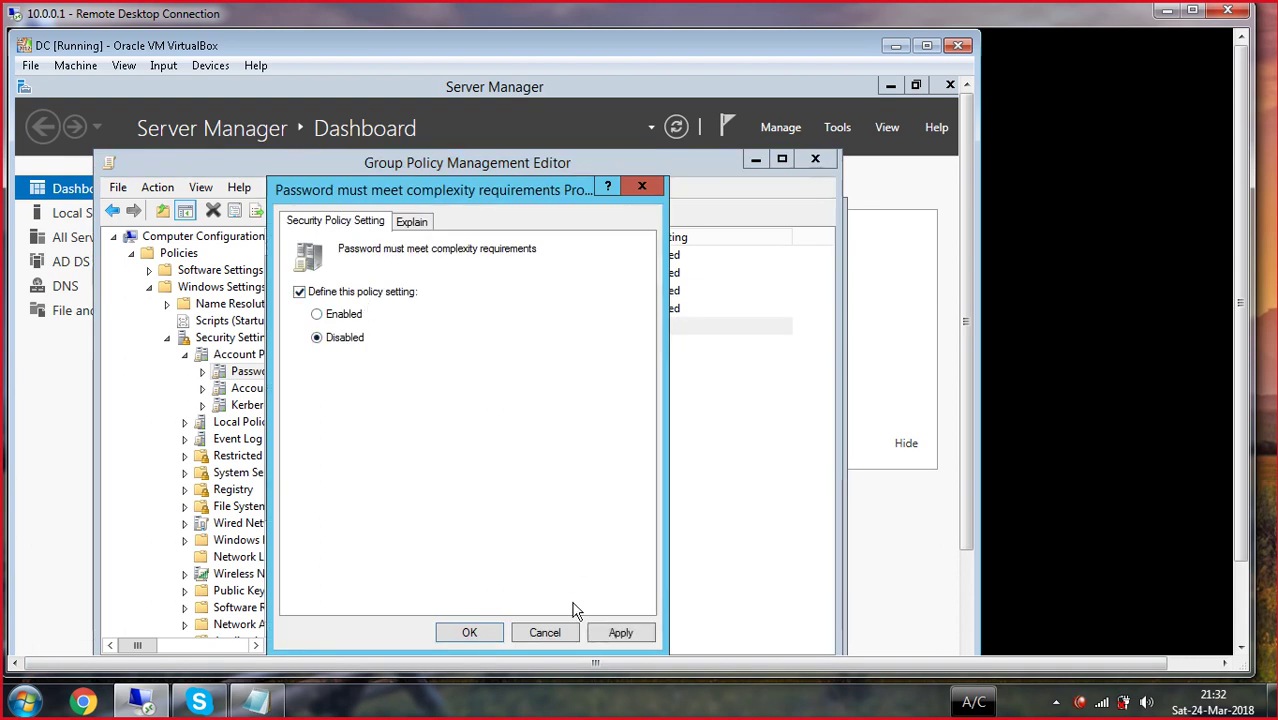
{"action": "left_click", "coordinate": [620, 632]}
{"action": "left_click", "coordinate": [541, 635]}
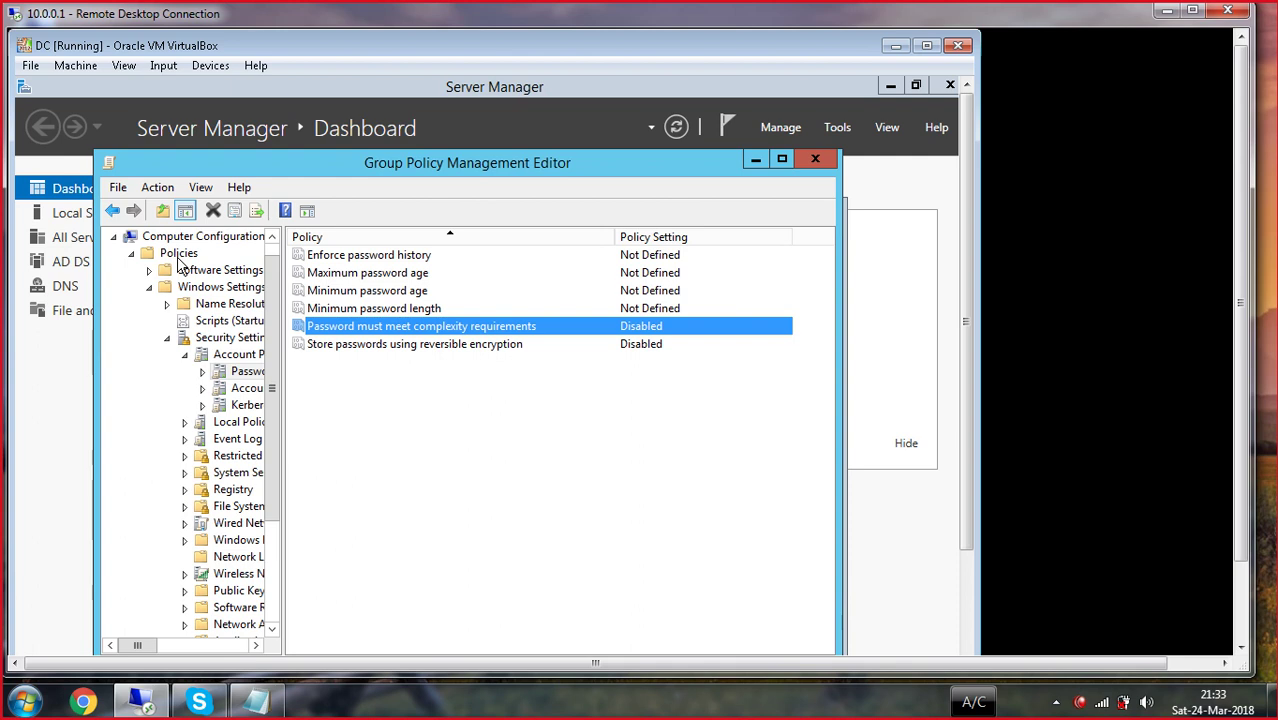
- Glance at the Kerberos Policy settings, step back up the tree, and close the policy editor
{"action": "left_click", "coordinate": [114, 215]}
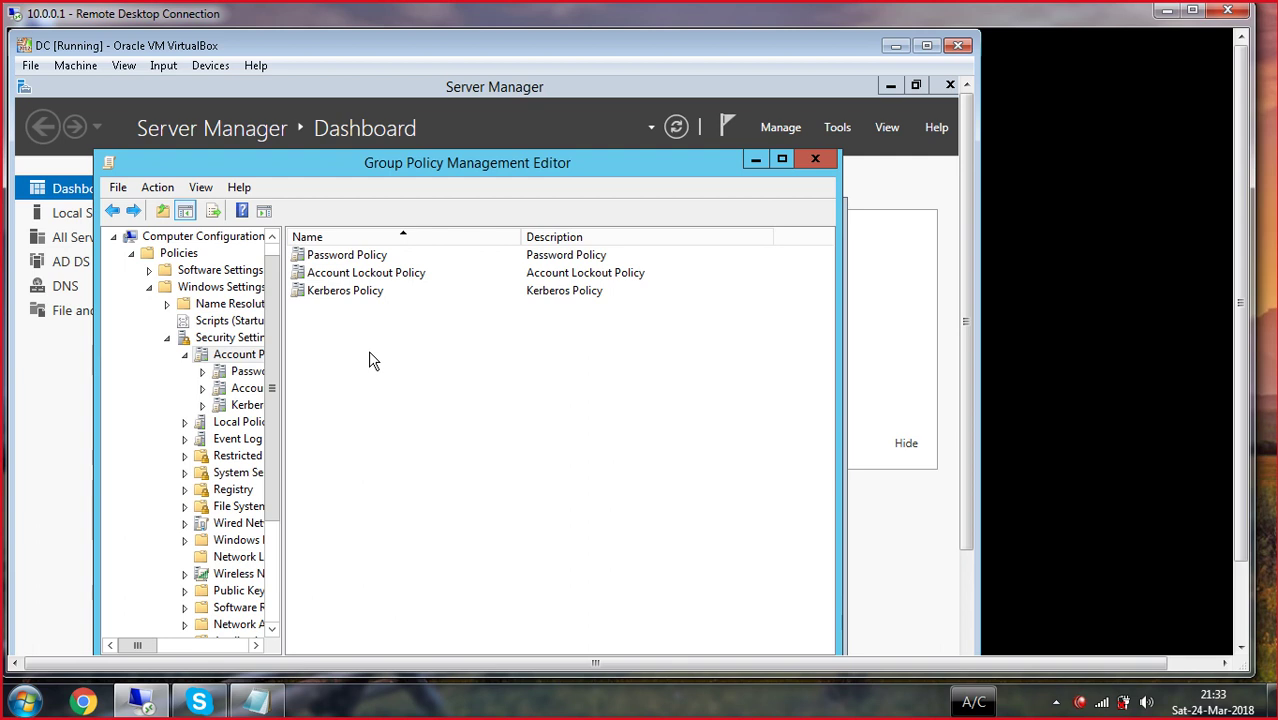
{"action": "double_click", "coordinate": [358, 292]}
{"action": "left_click", "coordinate": [358, 292]}
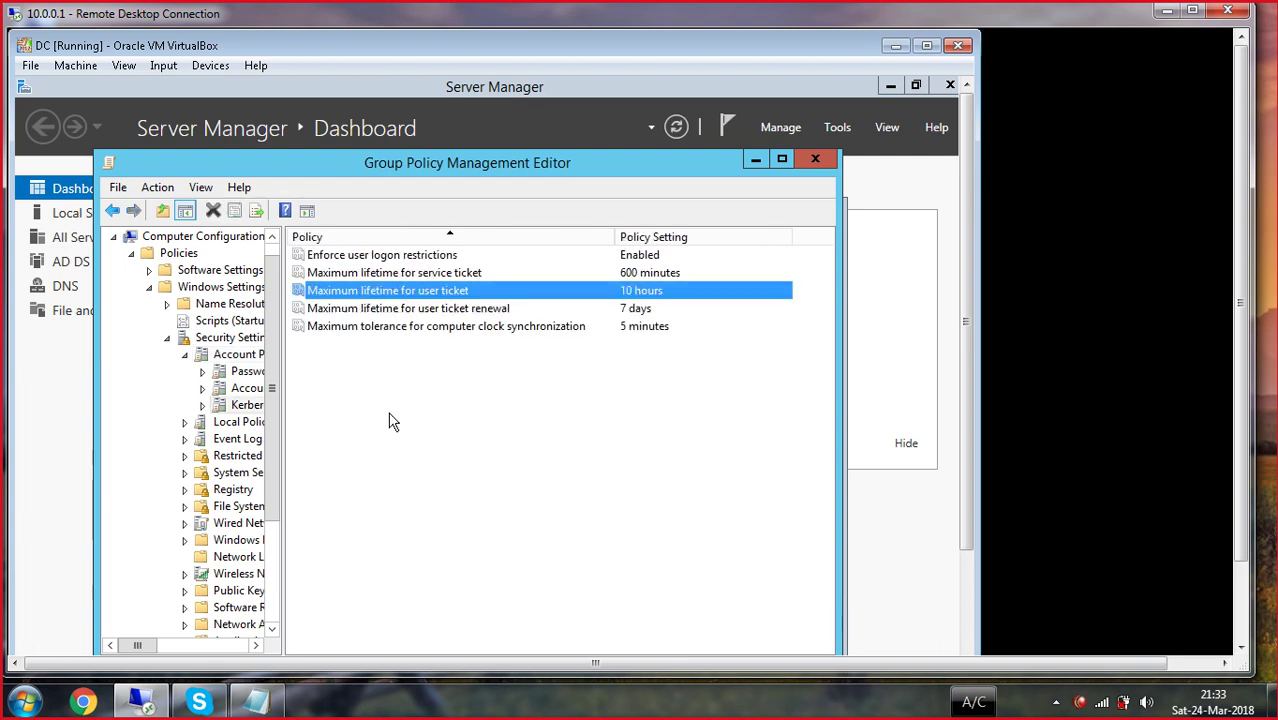
{"action": "left_click", "coordinate": [112, 211]}
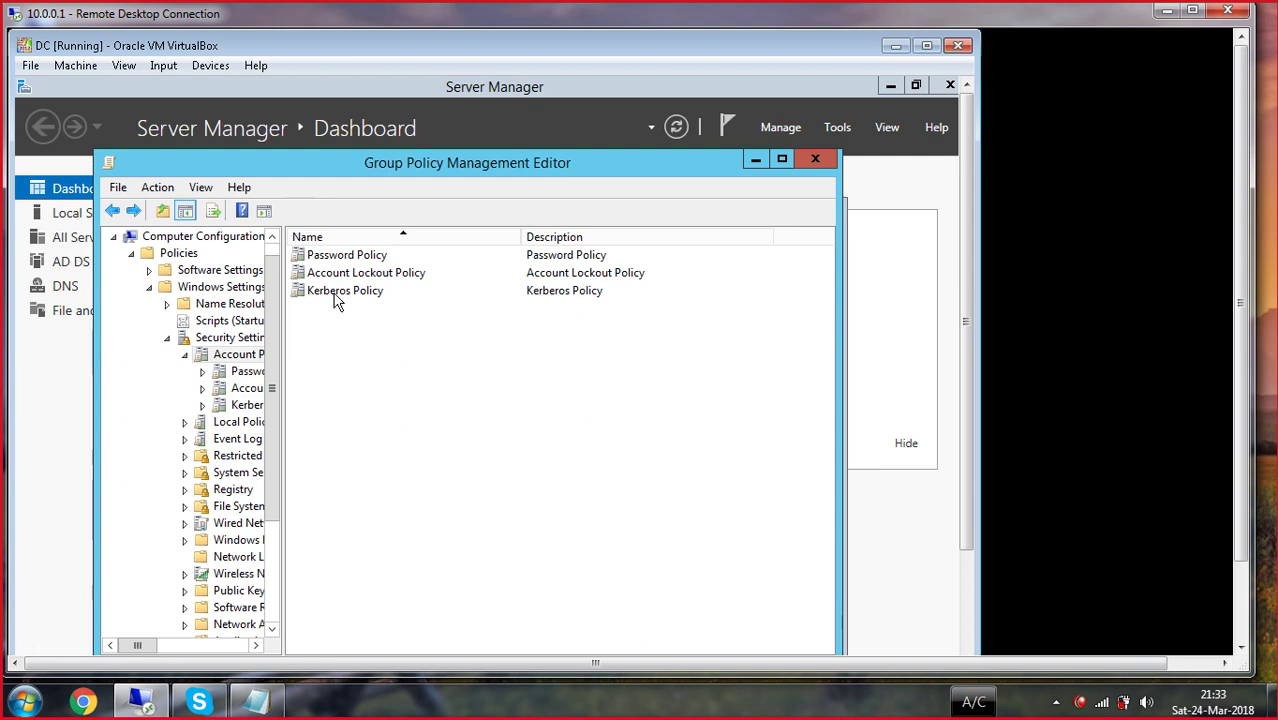
{"action": "left_click", "coordinate": [339, 296]}
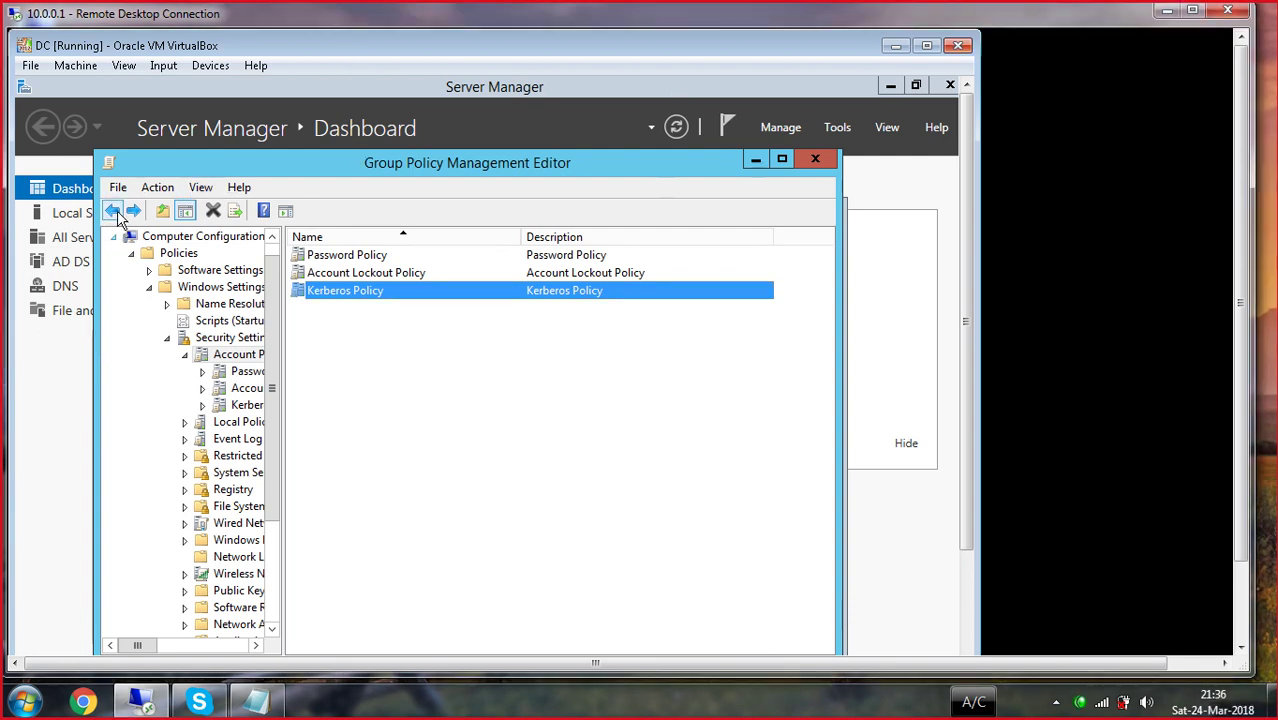
{"action": "left_click", "coordinate": [113, 210]}
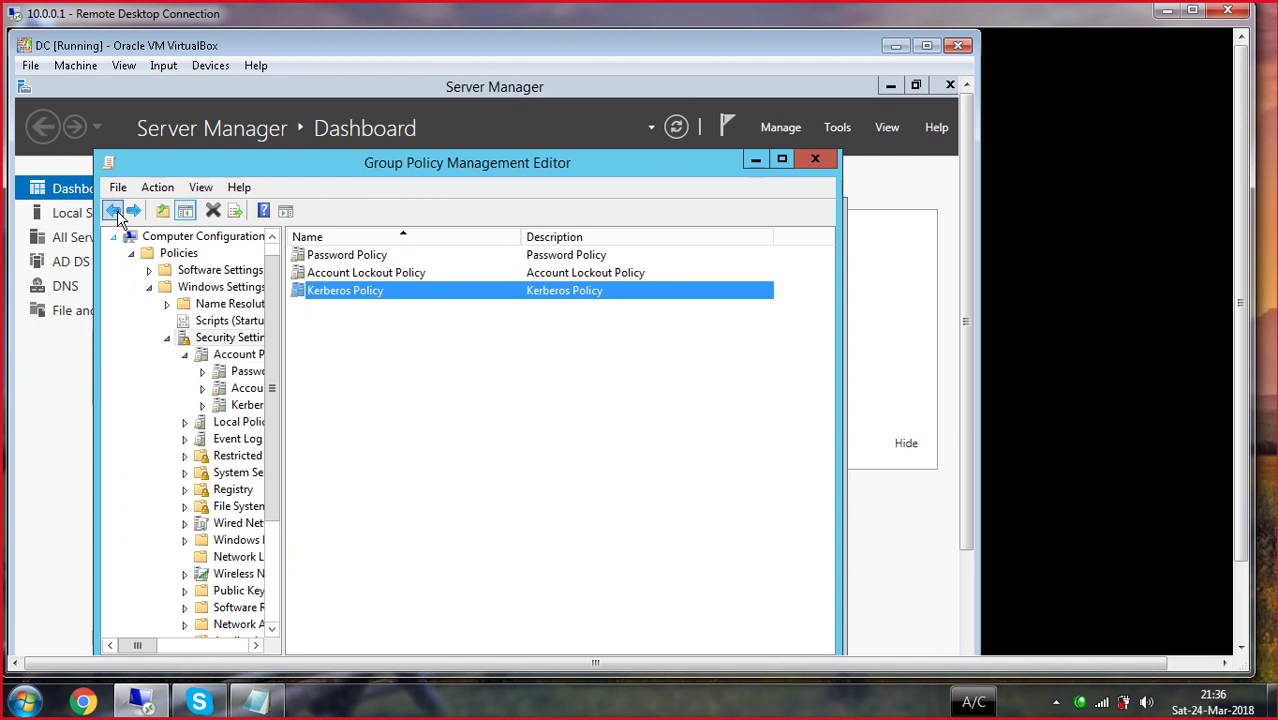
{"action": "left_click", "coordinate": [113, 210]}
{"action": "left_click", "coordinate": [815, 159]}
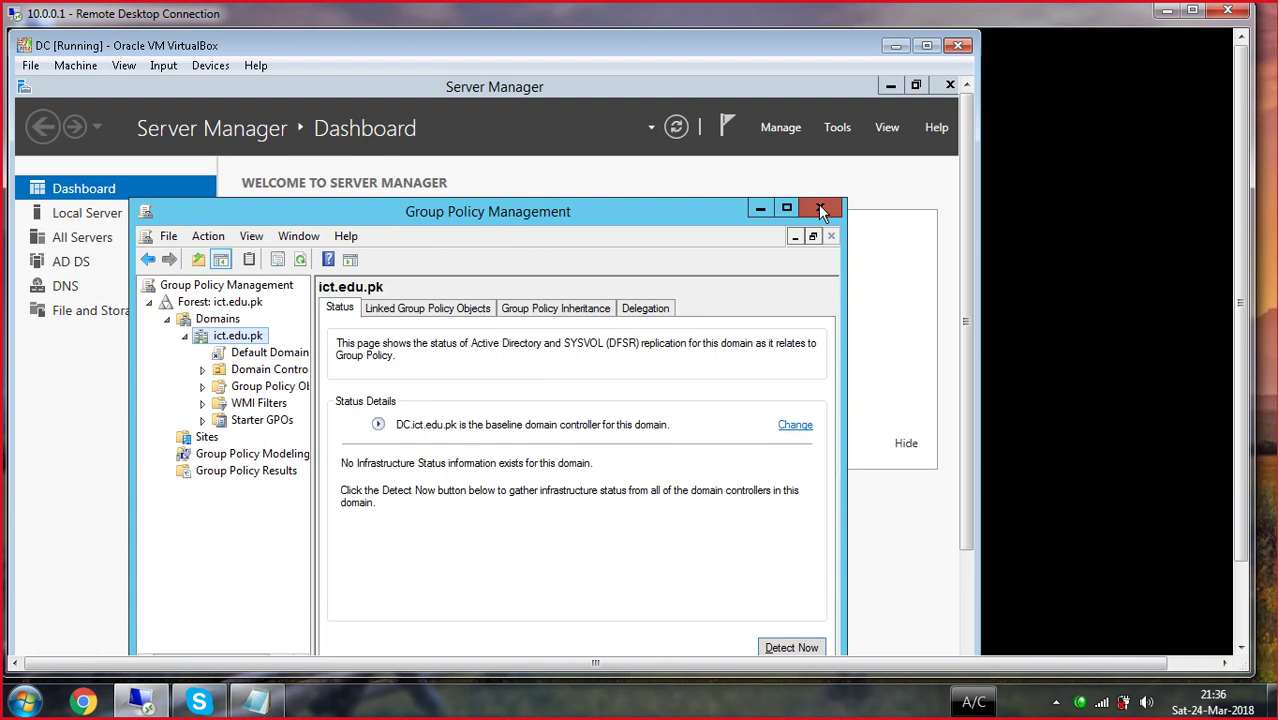
- Close Group Policy Management and launch Active Directory Users and Computers from Tools
{"action": "left_click", "coordinate": [820, 208]}
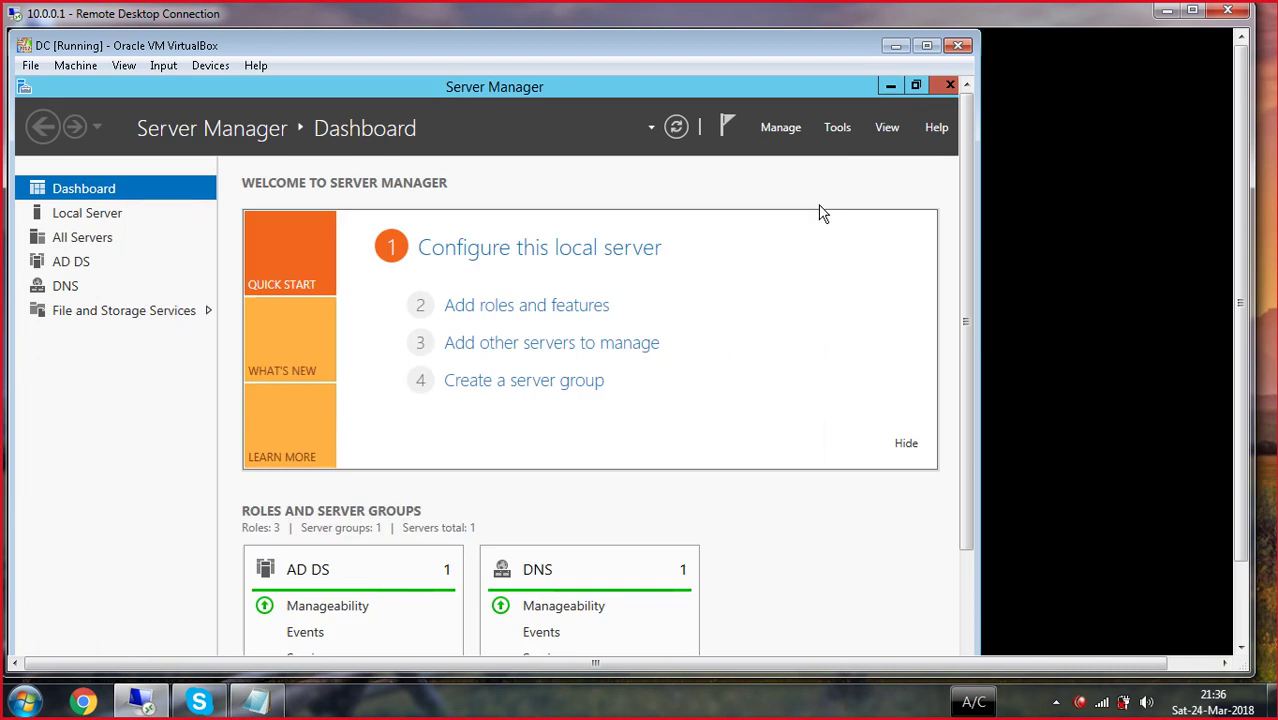
{"action": "left_click", "coordinate": [838, 129]}
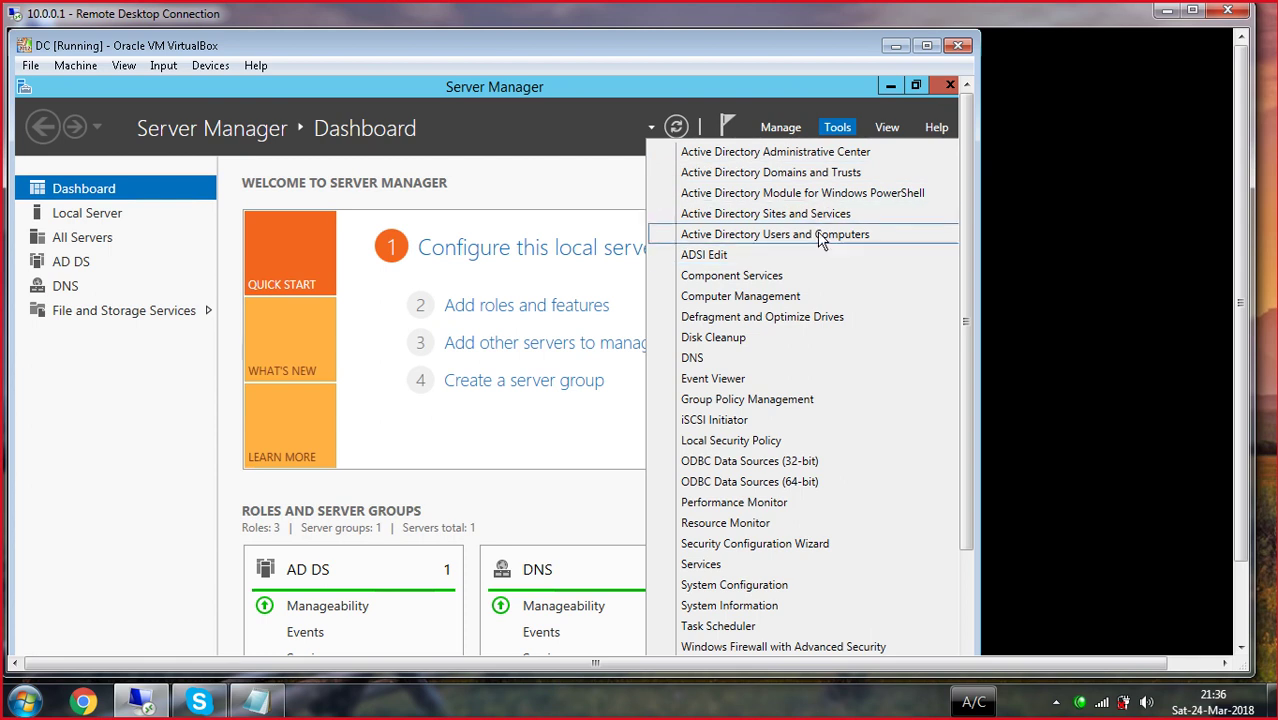
{"action": "left_click", "coordinate": [820, 236]}
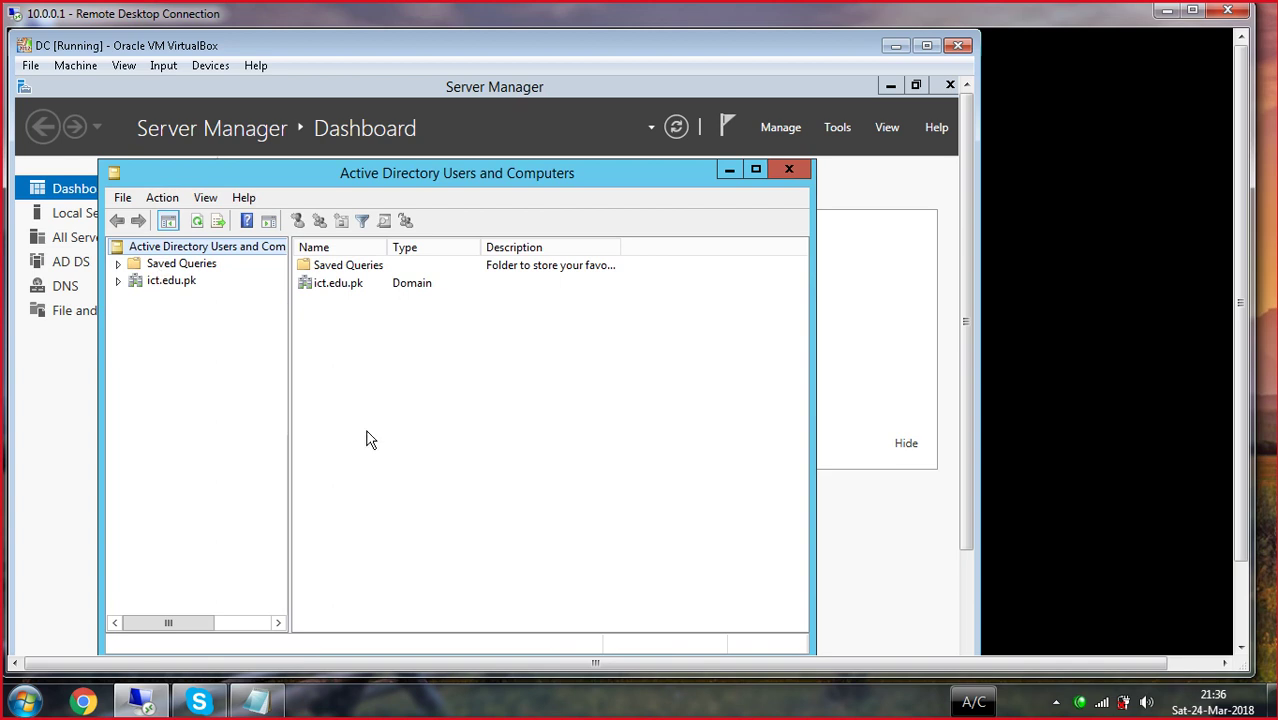
- Expand the ict.edu.pk domain and open its Computers container
{"action": "left_click", "coordinate": [181, 283]}
{"action": "left_click", "coordinate": [185, 291]}
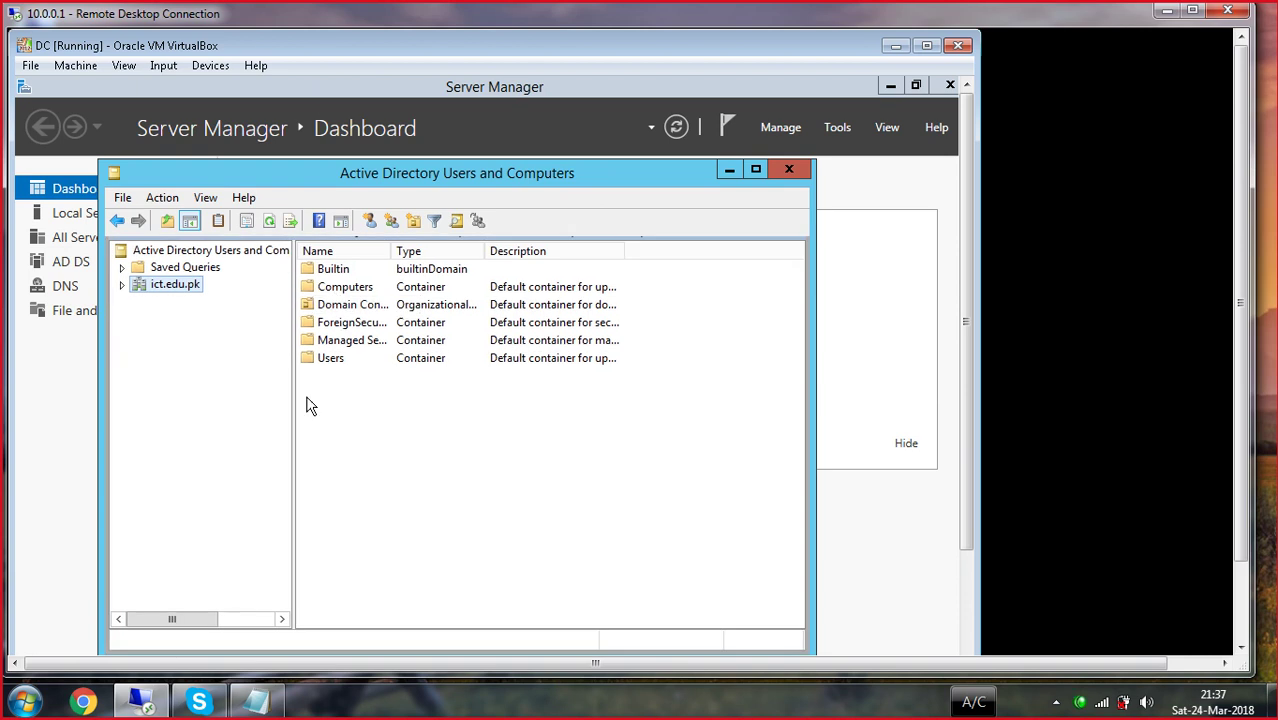
{"action": "double_click", "coordinate": [343, 288]}
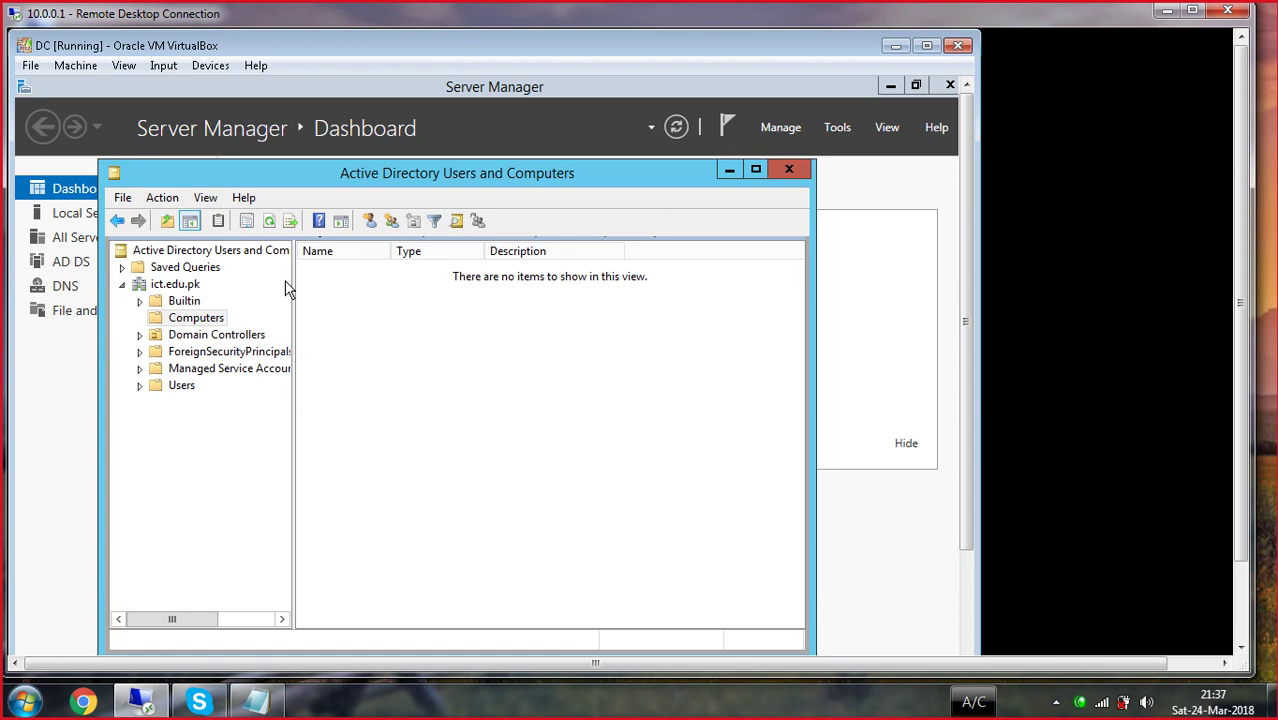
- Start a new computer account named win7 and open the advanced user/group search for who may join it
{"action": "right_click", "coordinate": [206, 322]}
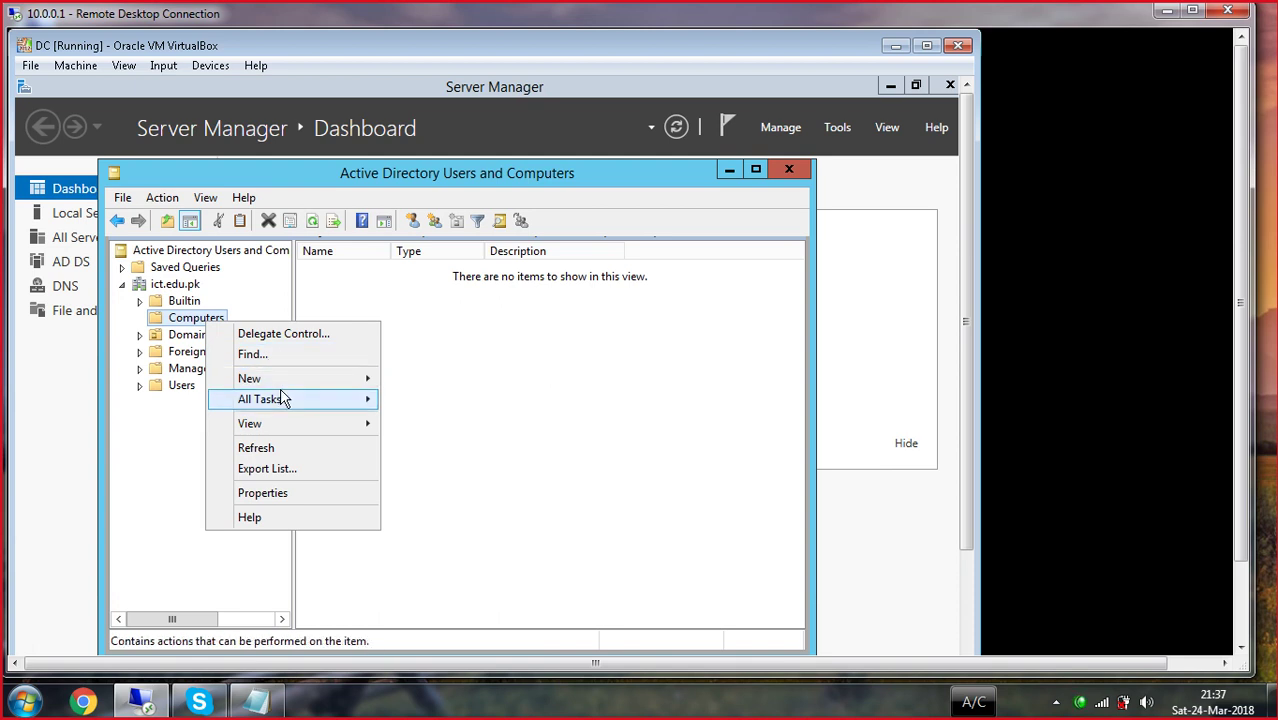
{"action": "mouse_move", "coordinate": [370, 377]}
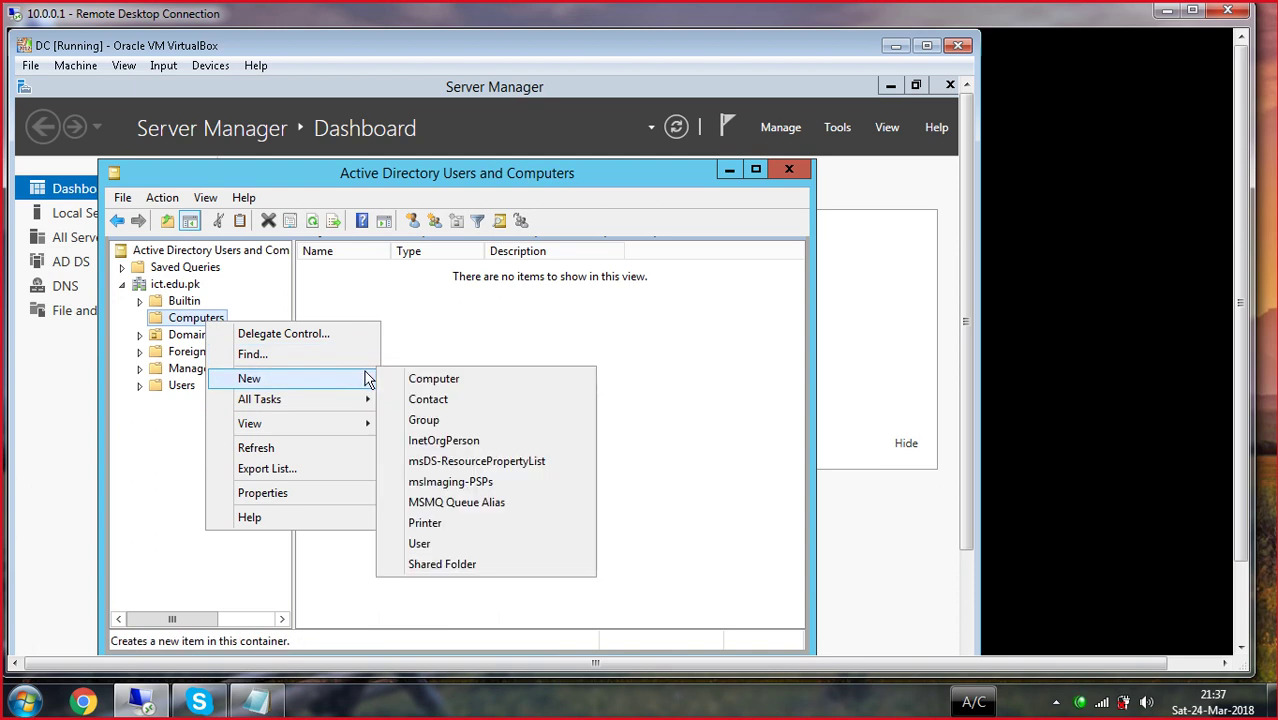
{"action": "left_click", "coordinate": [433, 379]}
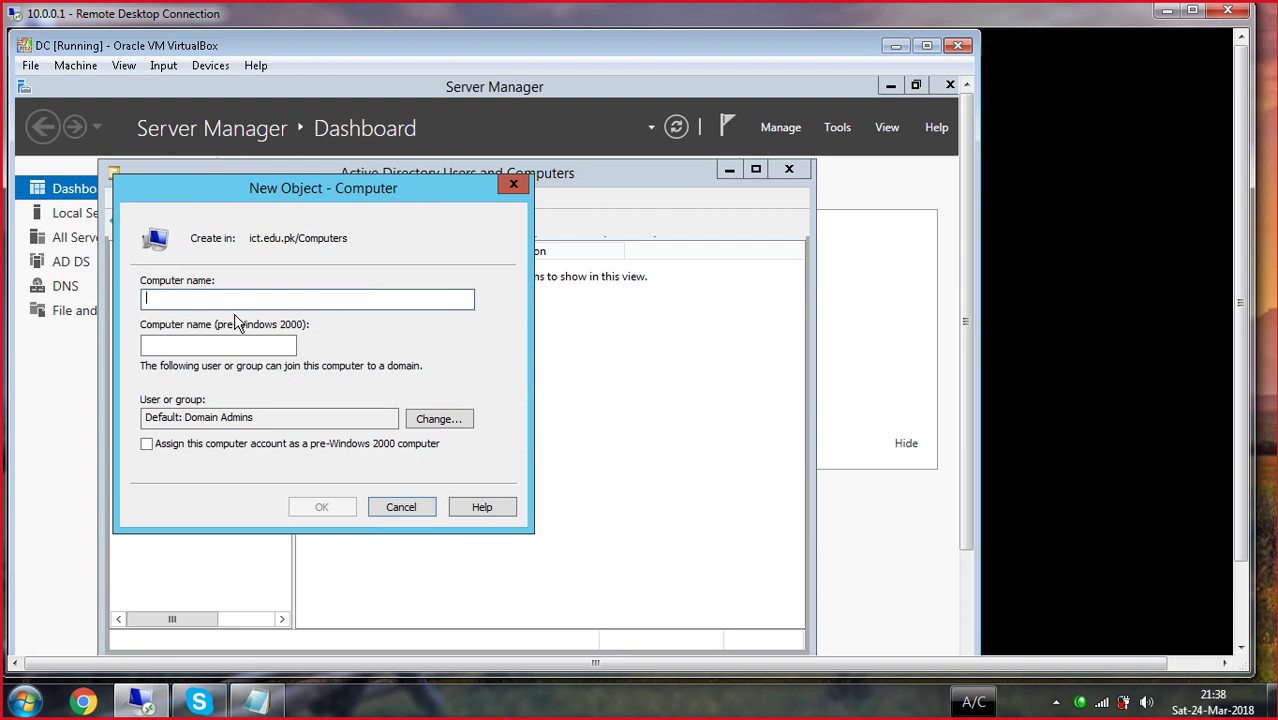
{"action": "type", "text": "win"}
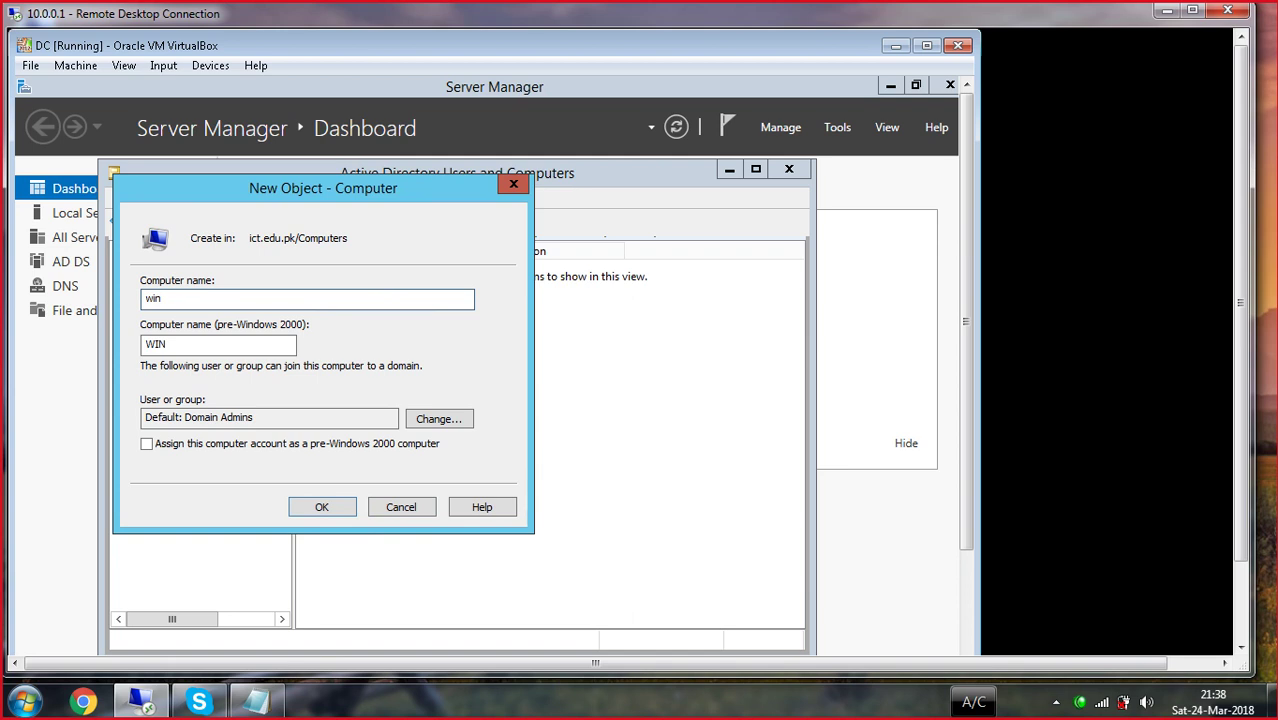
{"action": "type", "text": "7"}
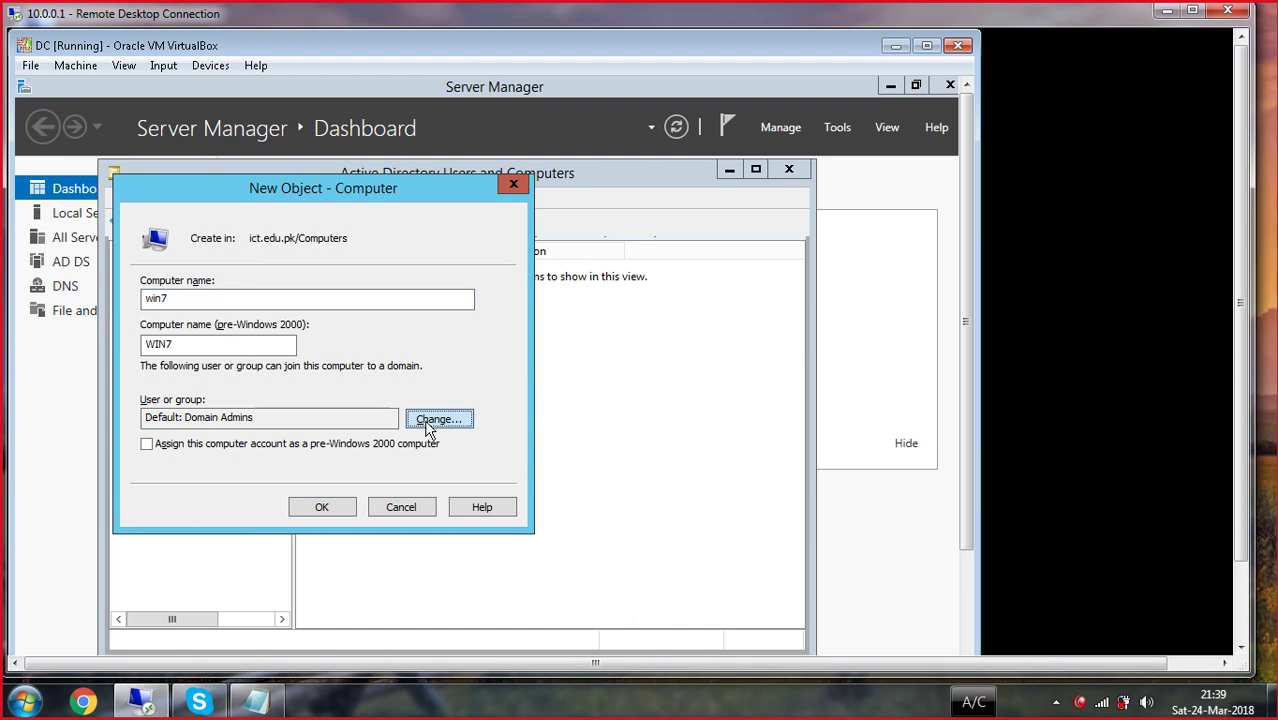
{"action": "left_click", "coordinate": [440, 419]}
{"action": "left_click", "coordinate": [178, 419]}
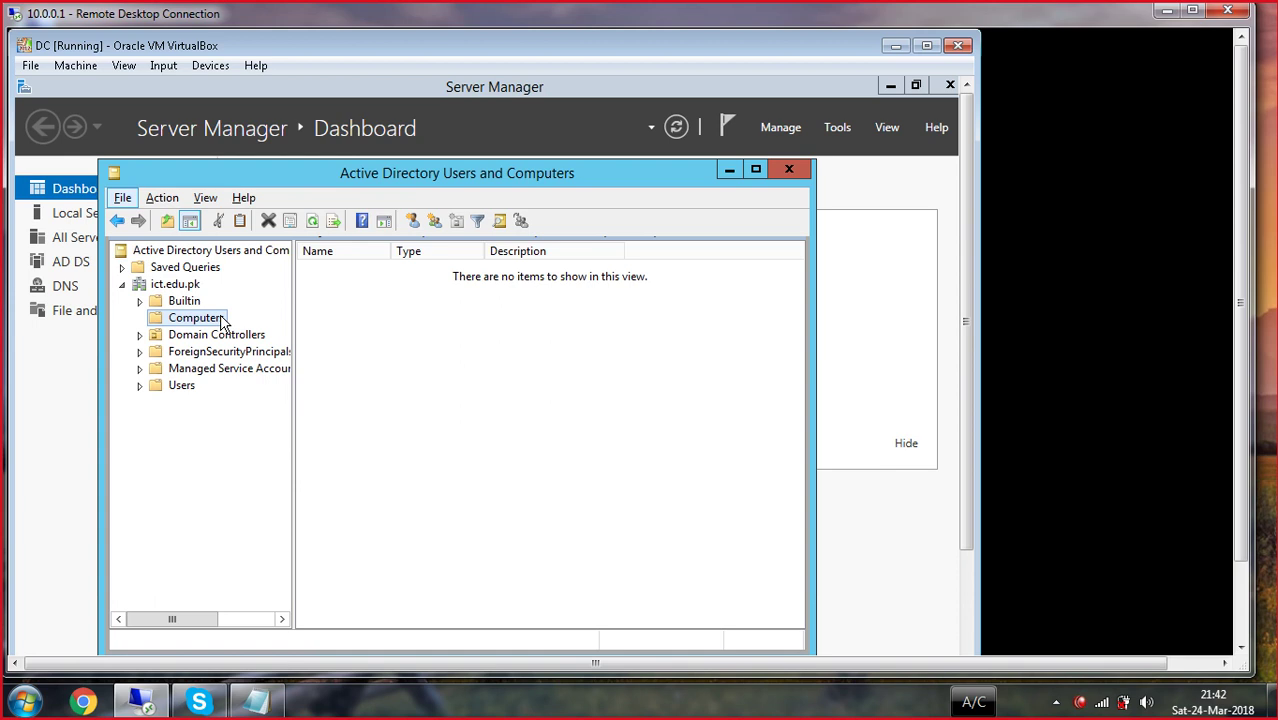
- Redo the win7 computer account, list all ict.edu.pk users and groups with Find Now, then cancel back
{"action": "right_click", "coordinate": [222, 322]}
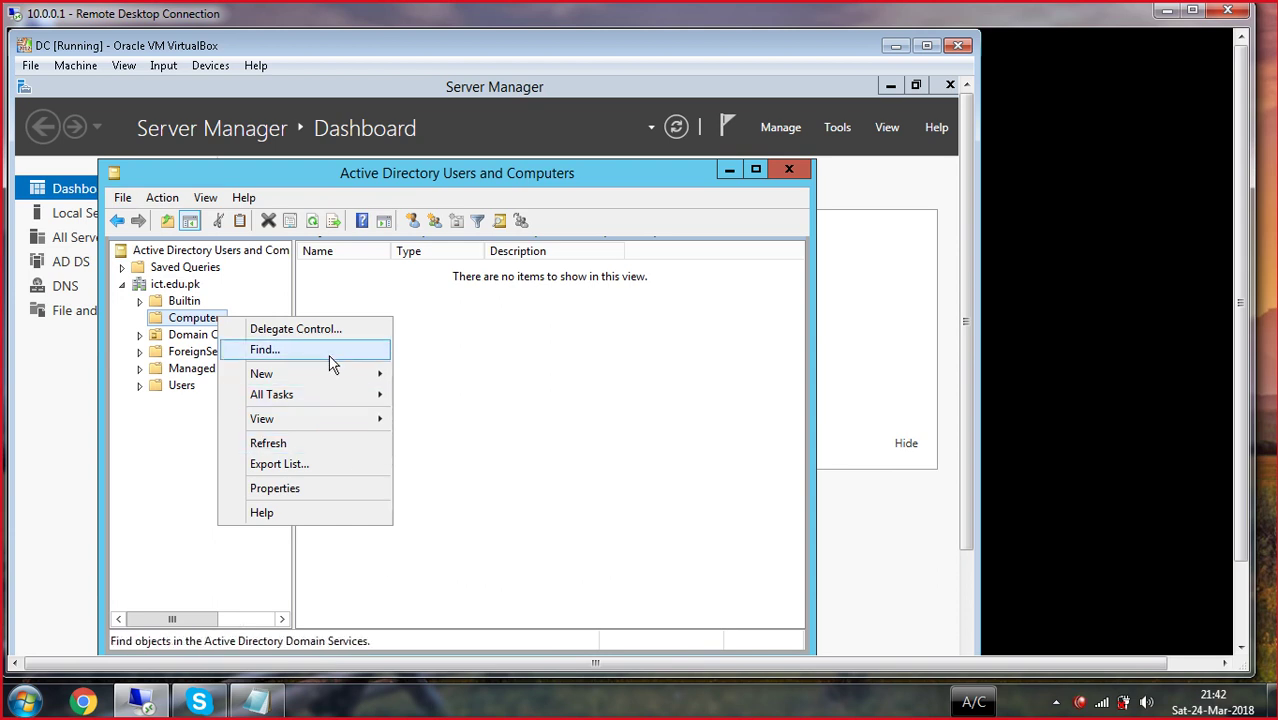
{"action": "mouse_move", "coordinate": [328, 376]}
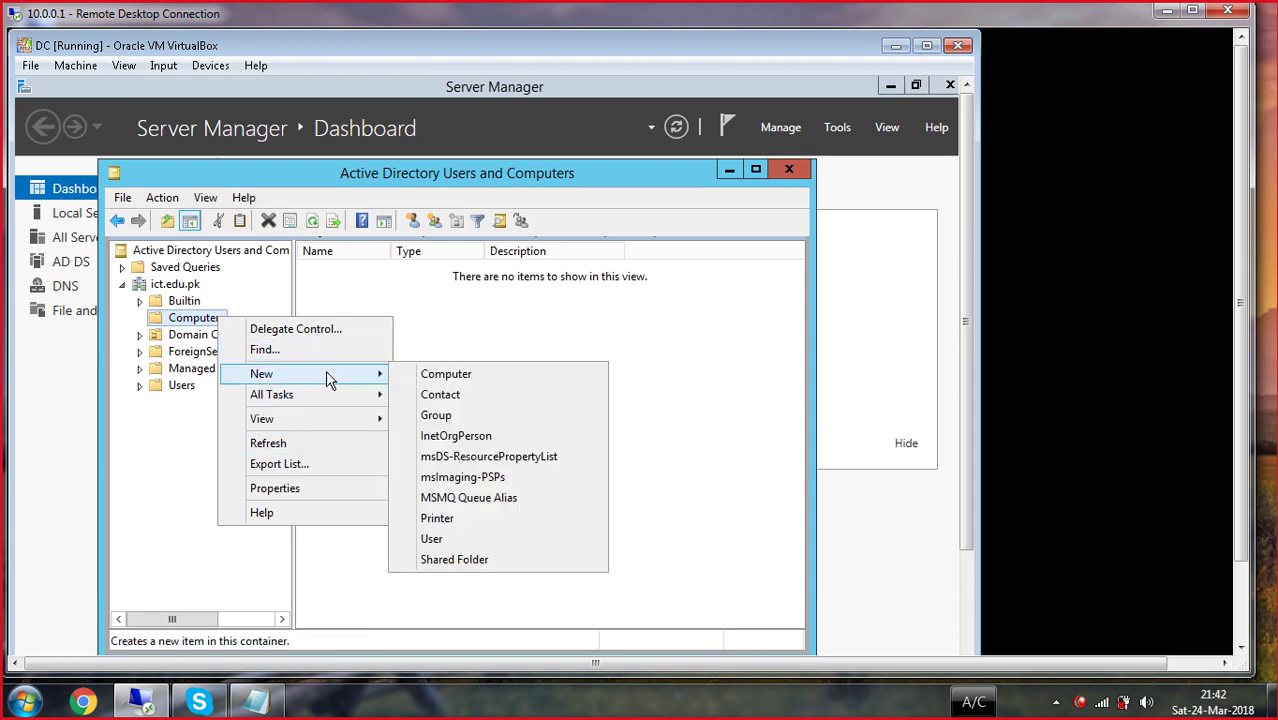
{"action": "left_click", "coordinate": [449, 380]}
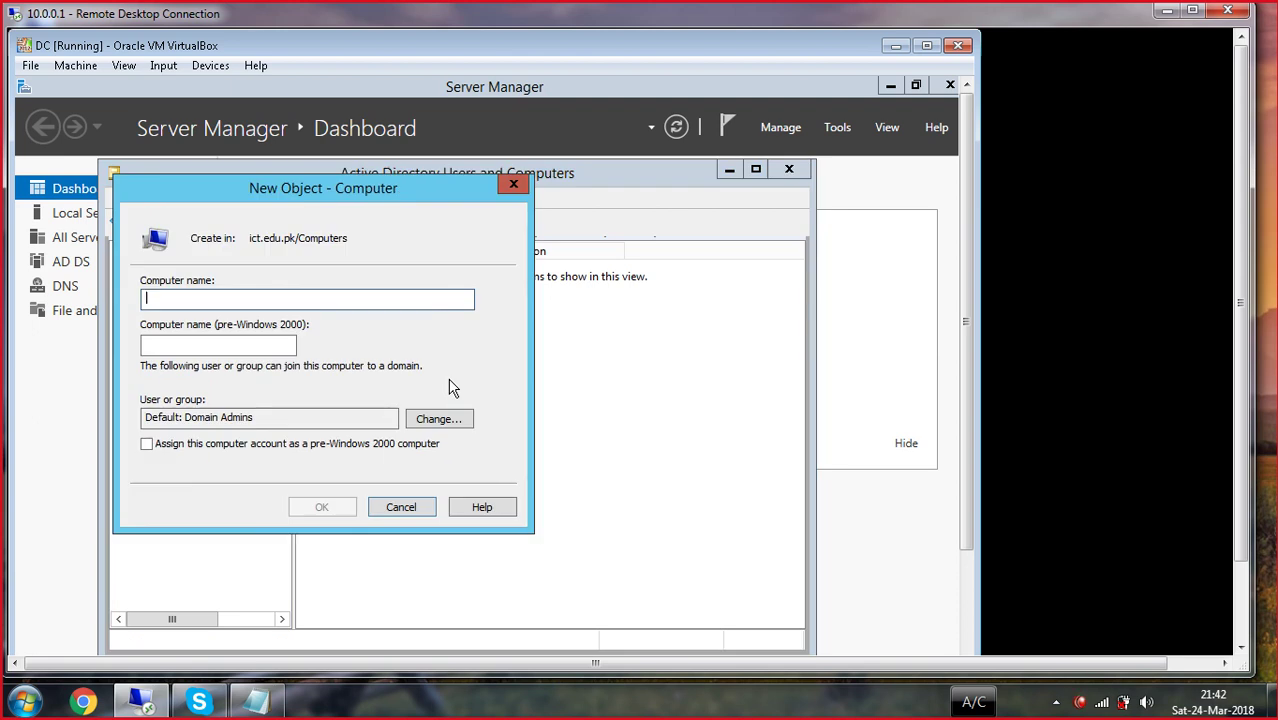
{"action": "type", "text": "win7"}
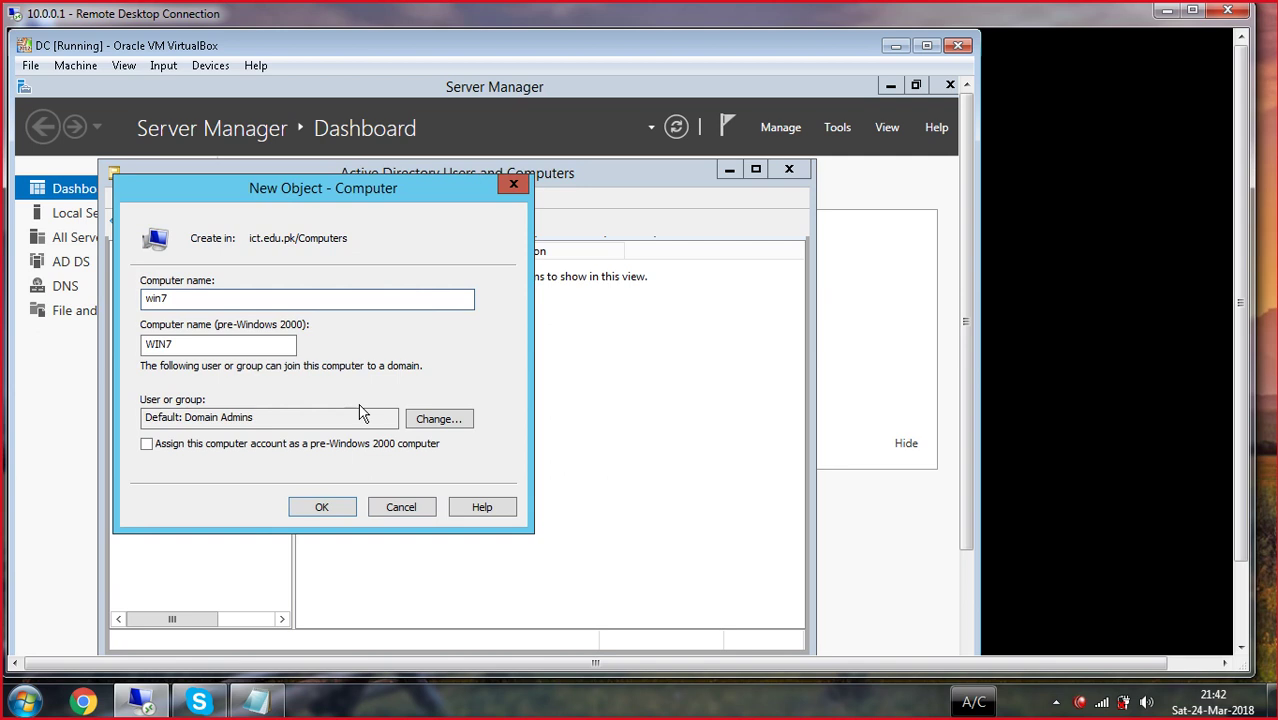
{"action": "left_click", "coordinate": [449, 424]}
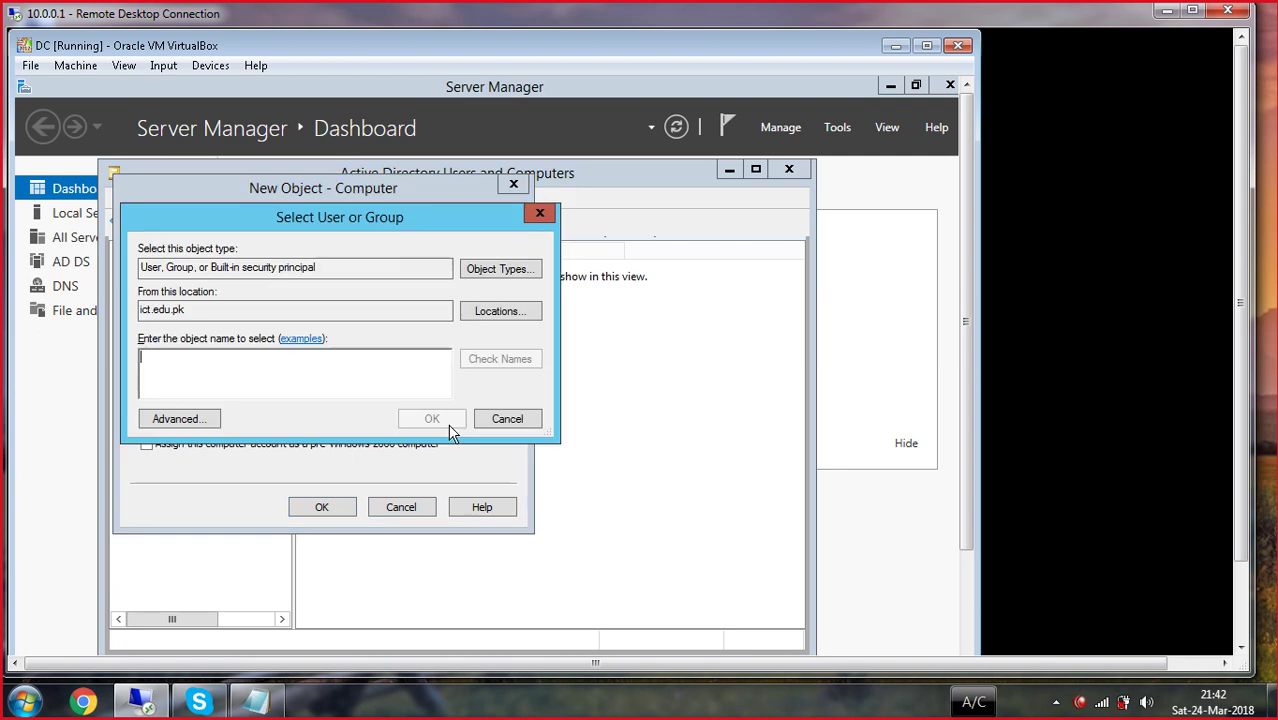
{"action": "left_click", "coordinate": [192, 428]}
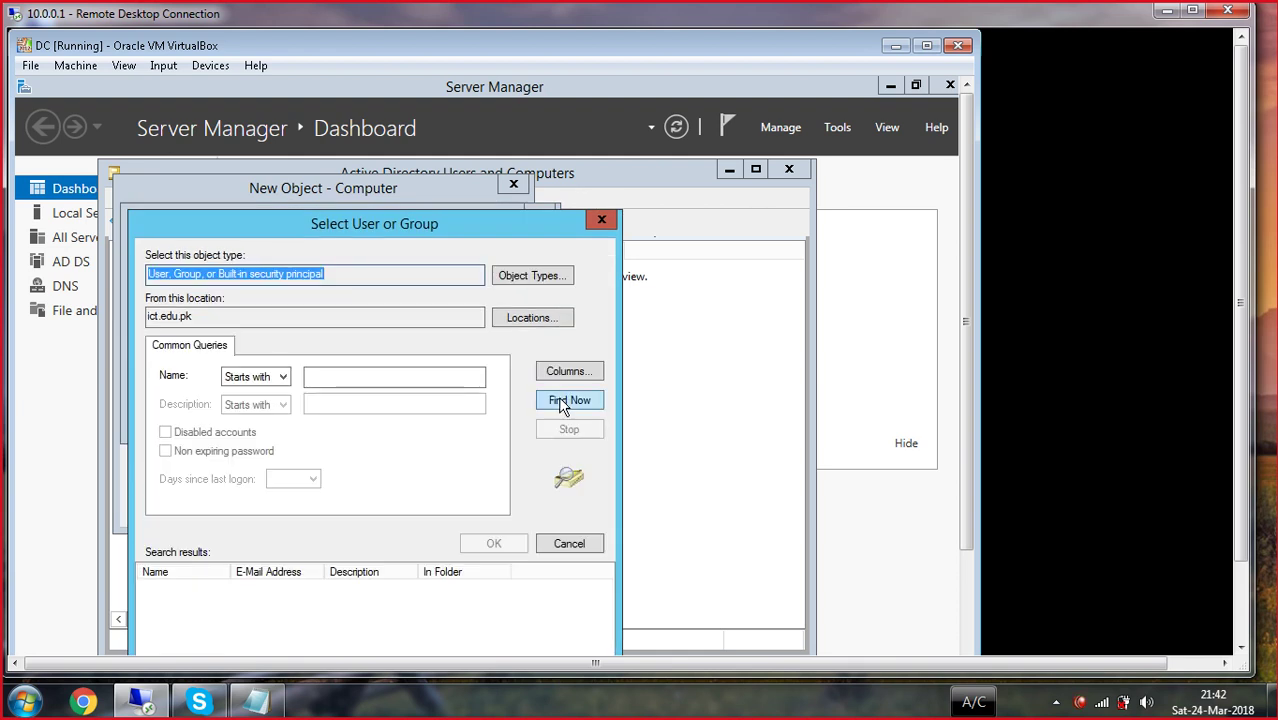
{"action": "left_click", "coordinate": [566, 401]}
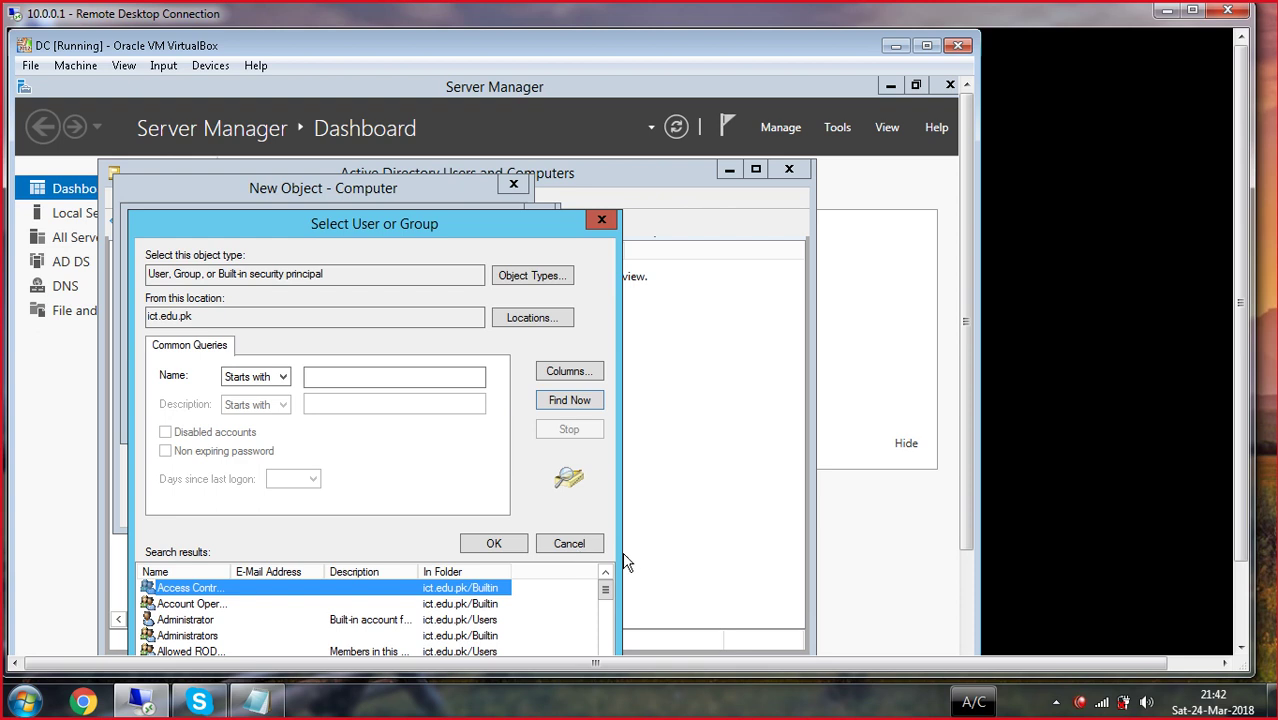
{"action": "left_click", "coordinate": [590, 549]}
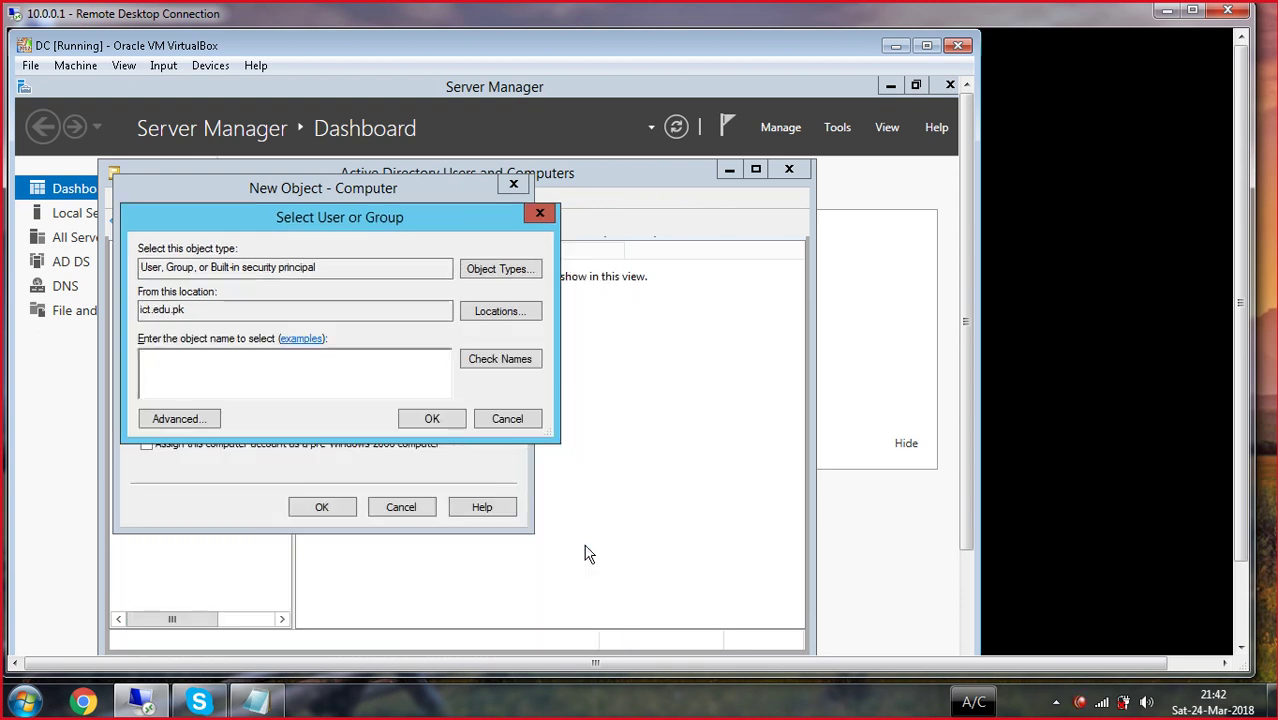
{"action": "key", "text": "super+r"}
- In a command prompt, add the local user khalid with a password using net user /add
{"action": "type", "text": "cmd"}
{"action": "key", "text": "Return"}
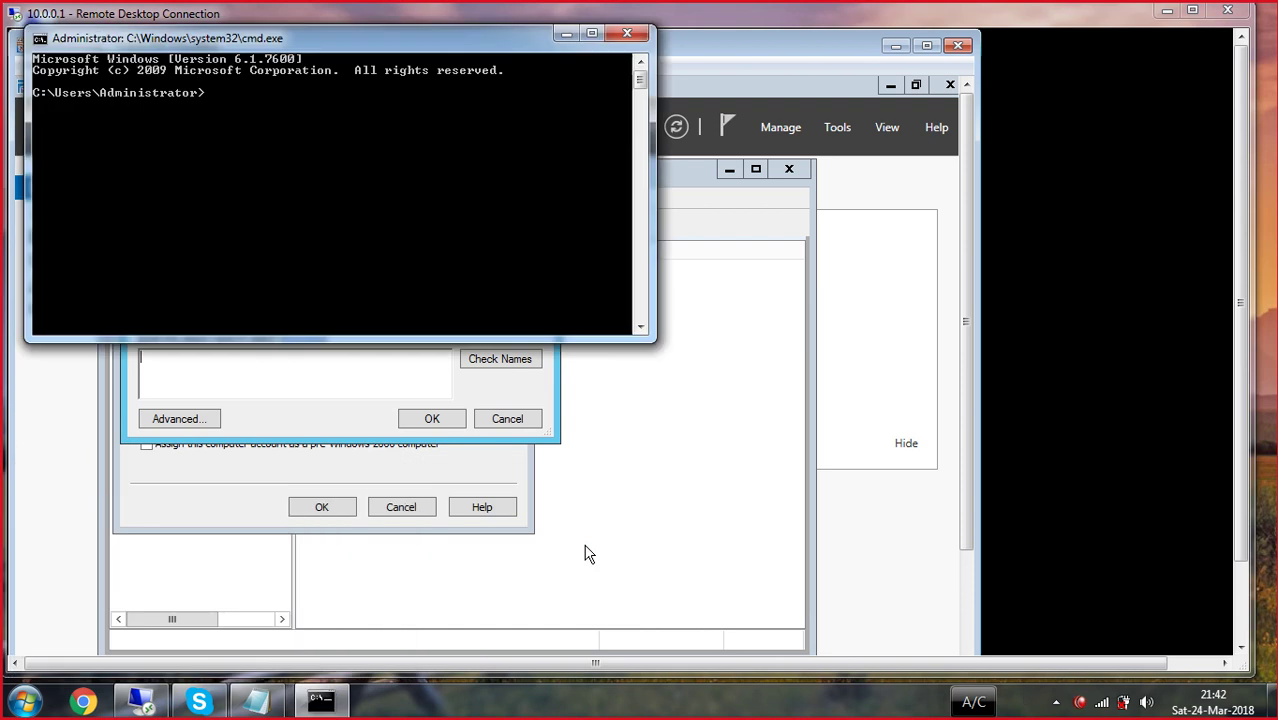
{"action": "type", "text": "net user khals"}
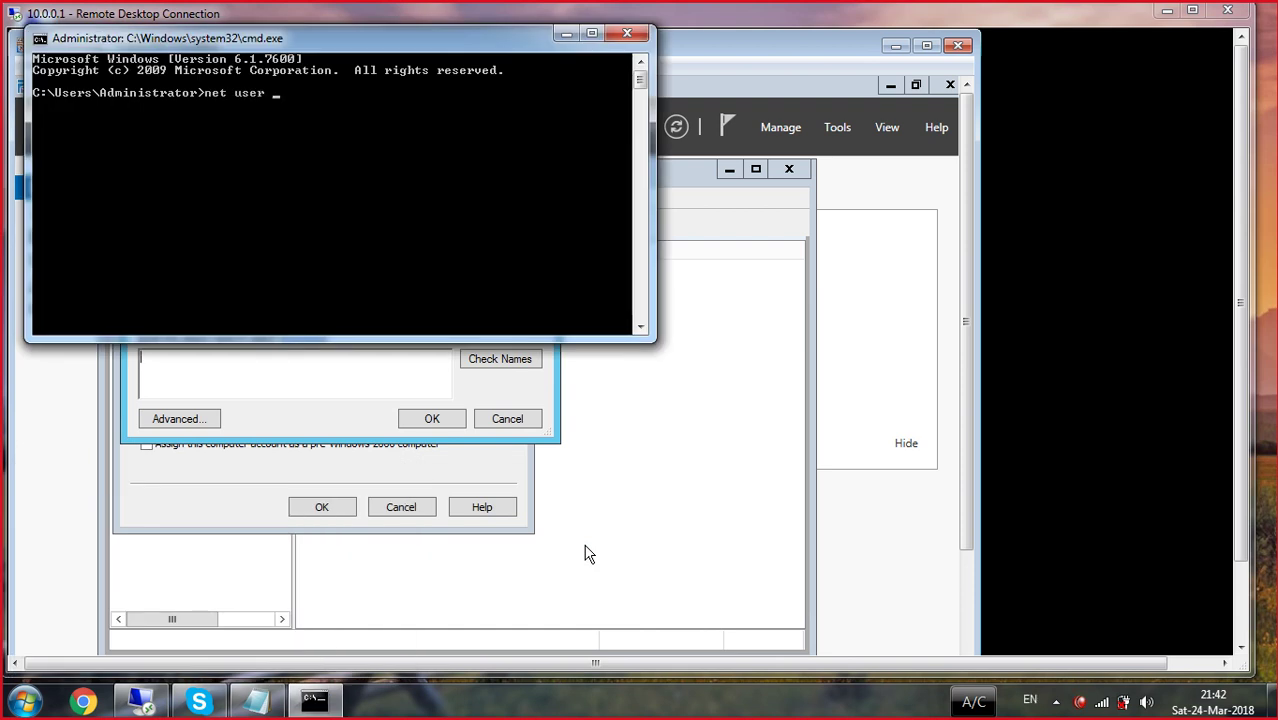
{"action": "key", "text": "BackSpace"}
{"action": "key", "text": "BackSpace"}
{"action": "key", "text": "BackSpace"}
{"action": "type", "text": "alid ab"}
{"action": "key", "text": "BackSpace"}
{"action": "key", "text": "BackSpace"}
{"action": "type", "text": "kha"}
{"action": "type", "text": "lic /a"}
{"action": "key", "text": "BackSpace"}
{"action": "key", "text": "BackSpace"}
{"action": "key", "text": "BackSpace"}
{"action": "type", "text": "d"}
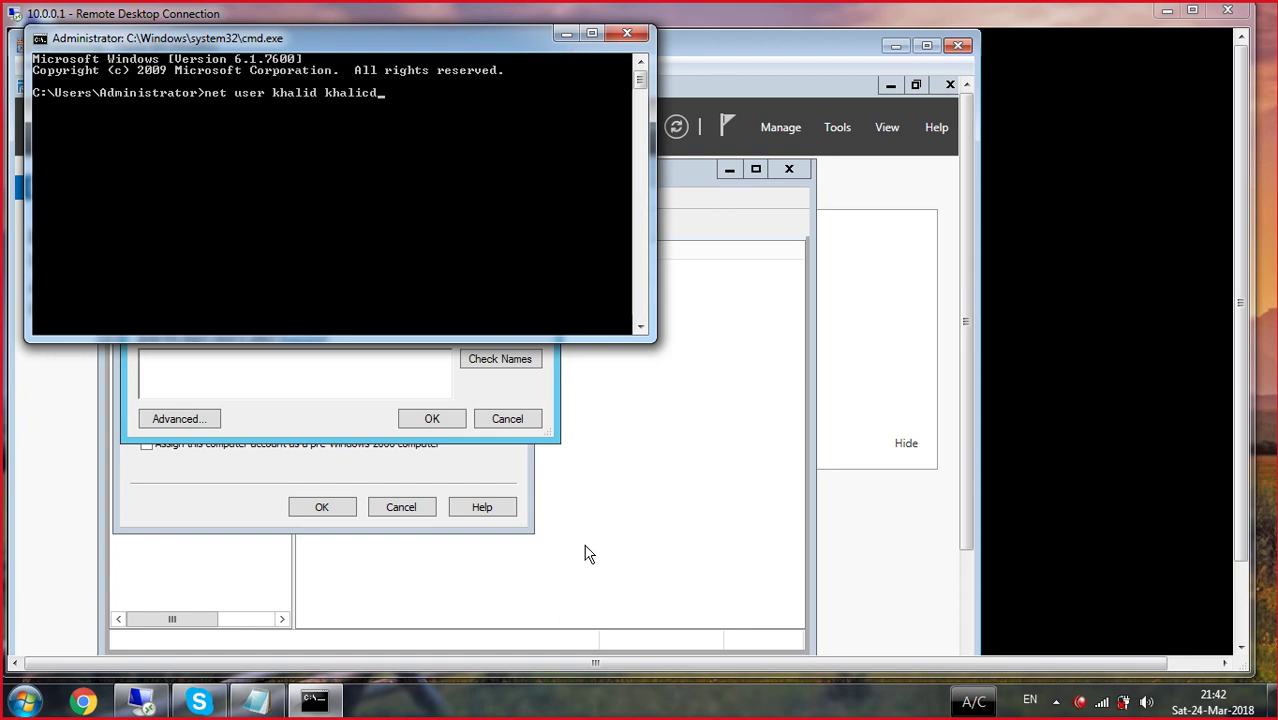
{"action": "key", "text": "BackSpace"}
{"action": "key", "text": "BackSpace"}
{"action": "key", "text": "BackSpace"}
{"action": "type", "text": "id /add"}
{"action": "key", "text": "Return"}
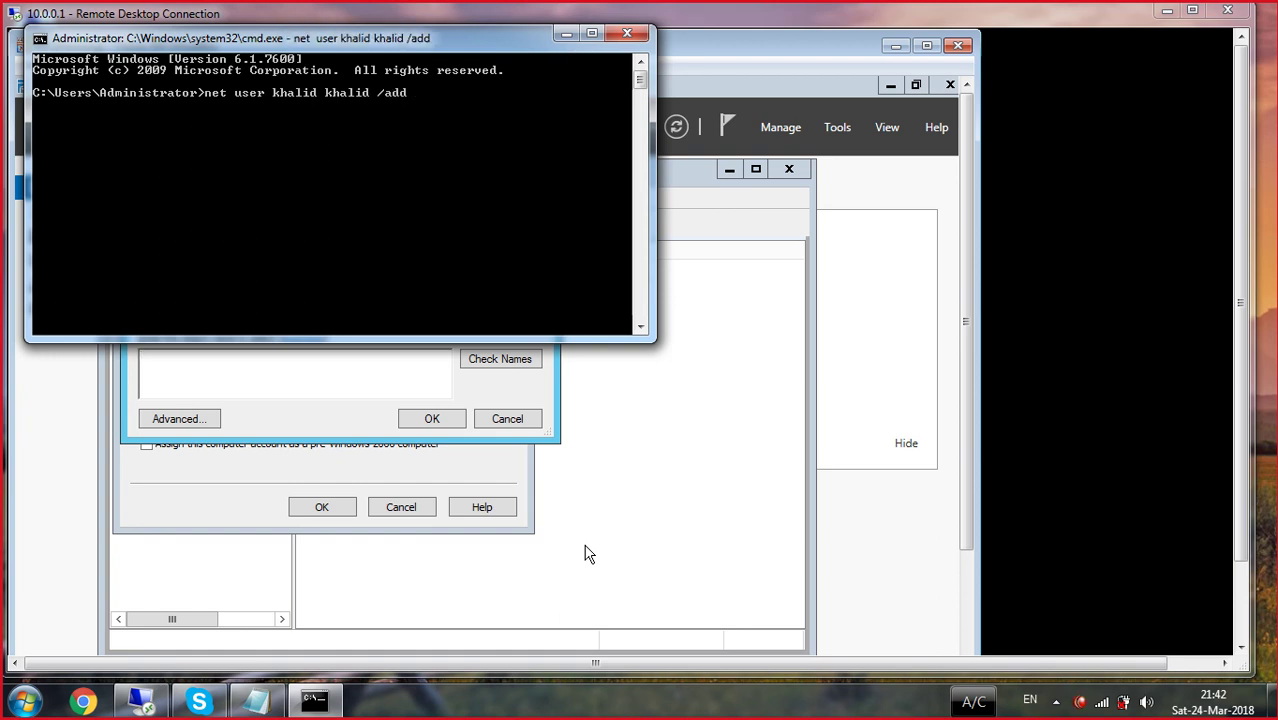
- Add local users usman and alibaba with net user /add, then close the command prompt
{"action": "type", "text": "n"}
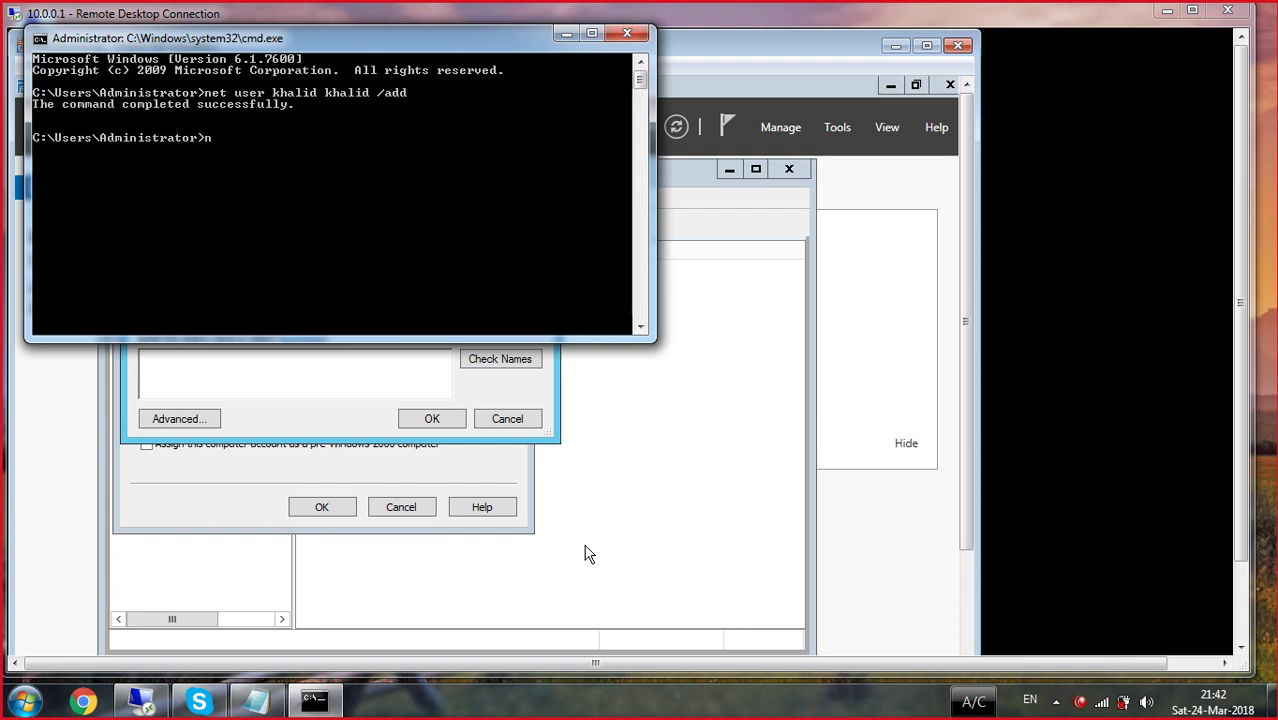
{"action": "type", "text": "et user usmanusm"}
{"action": "key", "text": "BackSpace"}
{"action": "key", "text": "BackSpace"}
{"action": "key", "text": "BackSpace"}
{"action": "type", "text": "usman /add"}
{"action": "key", "text": "Return"}
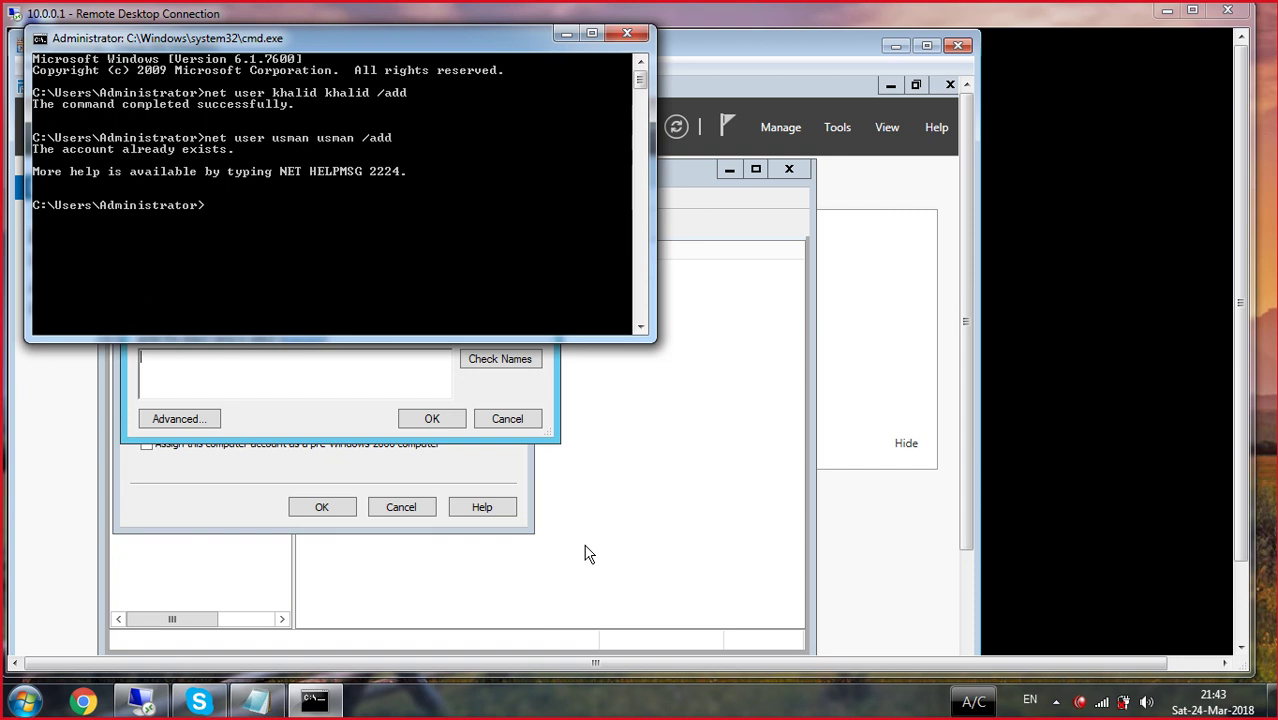
{"action": "type", "text": "net user alibaba"}
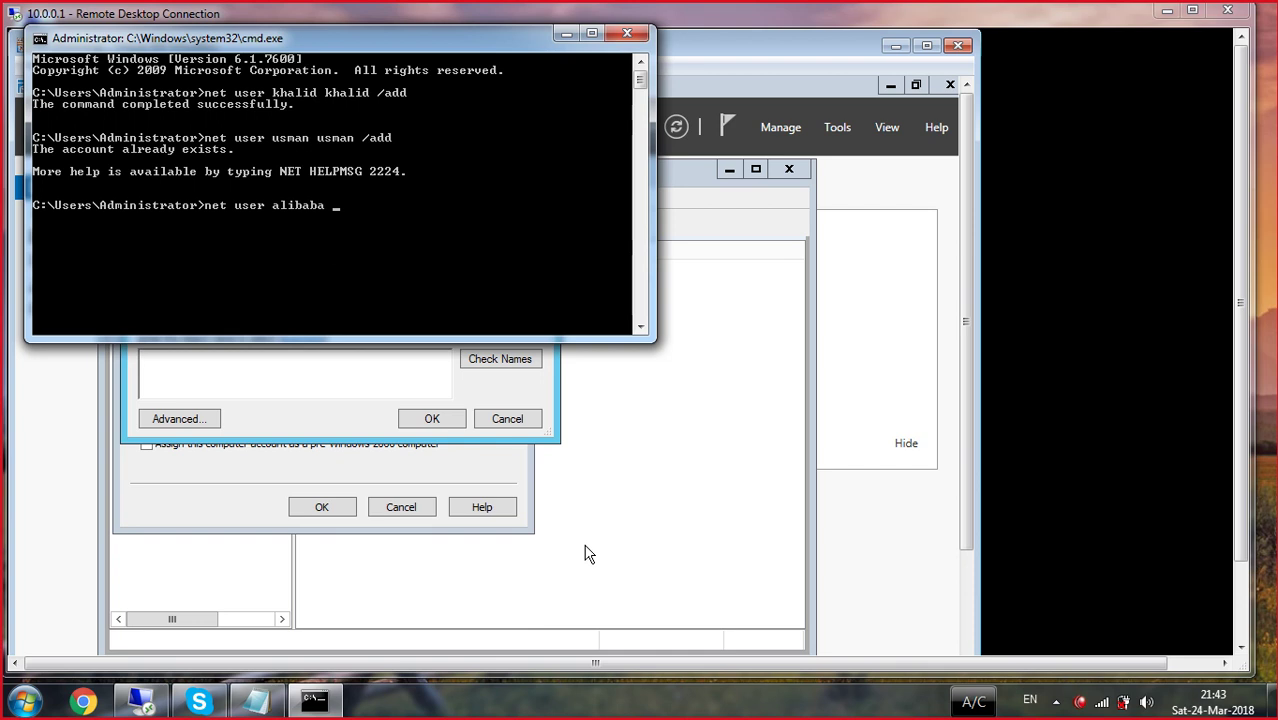
{"action": "type", "text": " ali /add"}
{"action": "key", "text": "Return"}
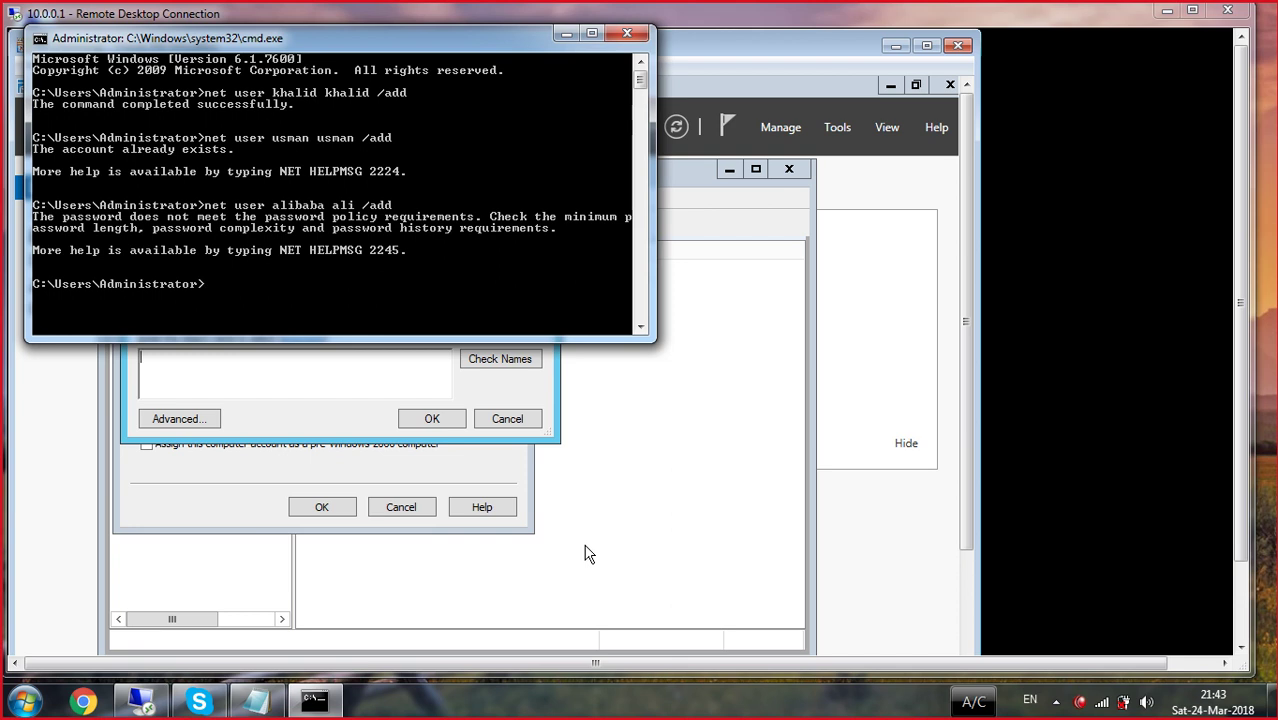
{"action": "key", "text": "alt+F4"}
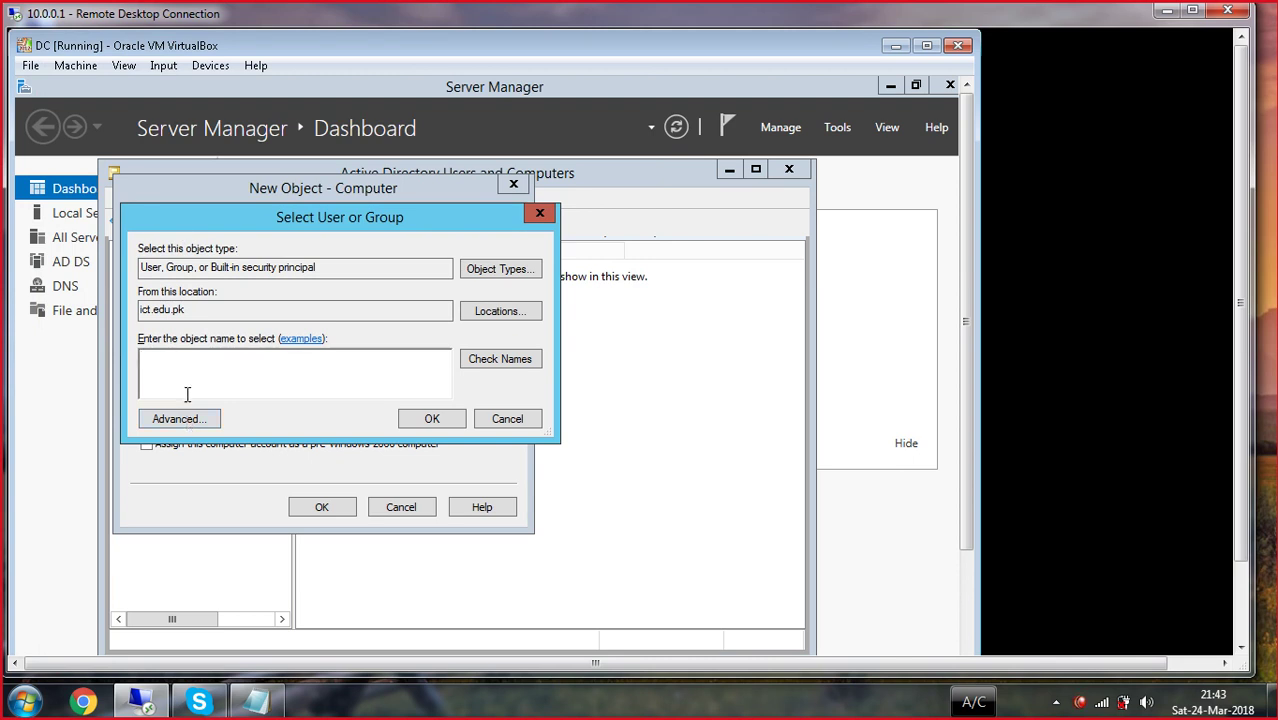
- Use Advanced search to list every user and group in the domain and scroll through the results
{"action": "left_click", "coordinate": [188, 422]}
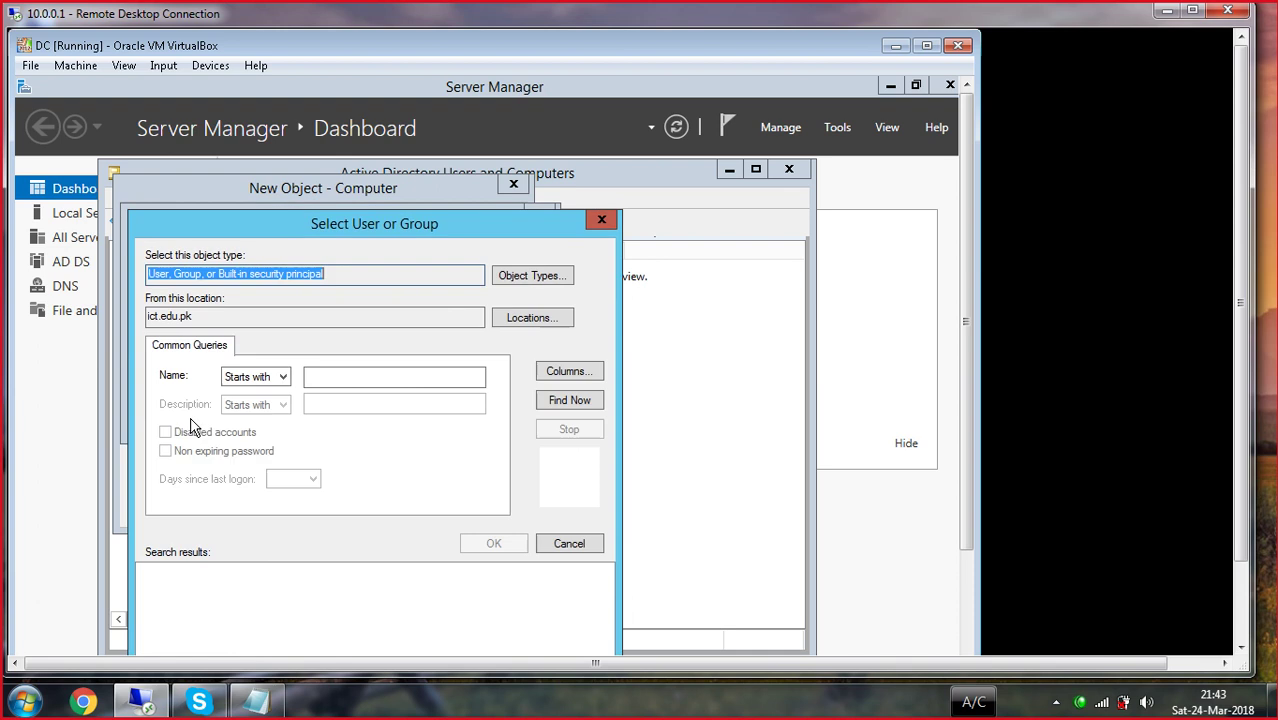
{"action": "left_click", "coordinate": [566, 402]}
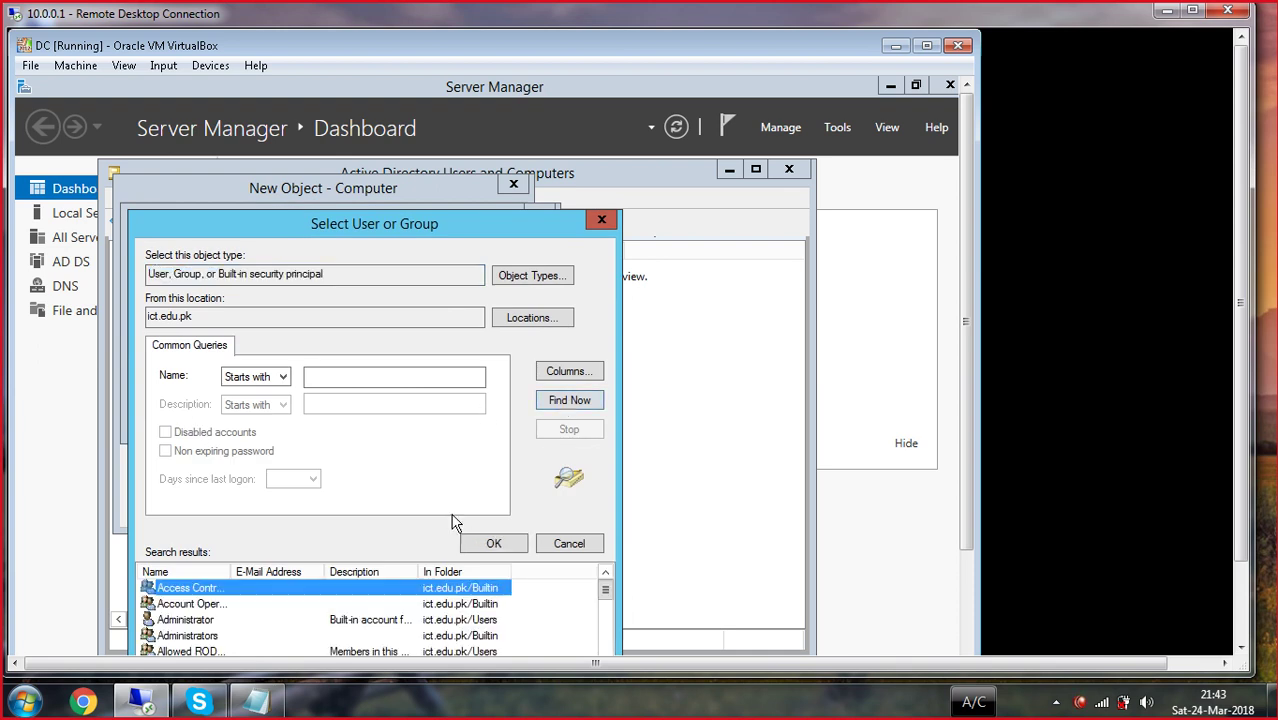
{"action": "scroll", "coordinate": [442, 531], "scroll_direction": "down", "scroll_amount": 1}
{"action": "scroll", "coordinate": [442, 548], "scroll_direction": "up", "scroll_amount": 1}
{"action": "scroll", "coordinate": [428, 588], "scroll_direction": "down", "scroll_amount": 1}
{"action": "scroll", "coordinate": [428, 600], "scroll_direction": "down", "scroll_amount": 8}
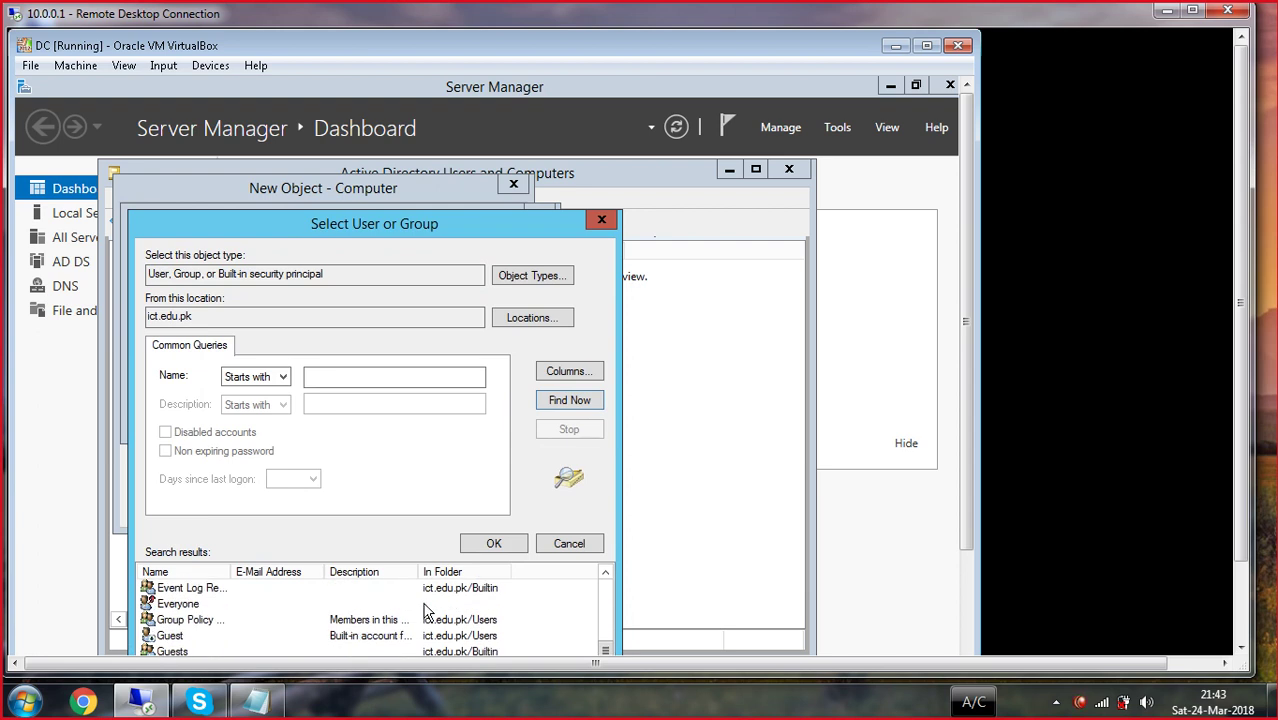
{"action": "scroll", "coordinate": [423, 602], "scroll_direction": "down", "scroll_amount": 9}
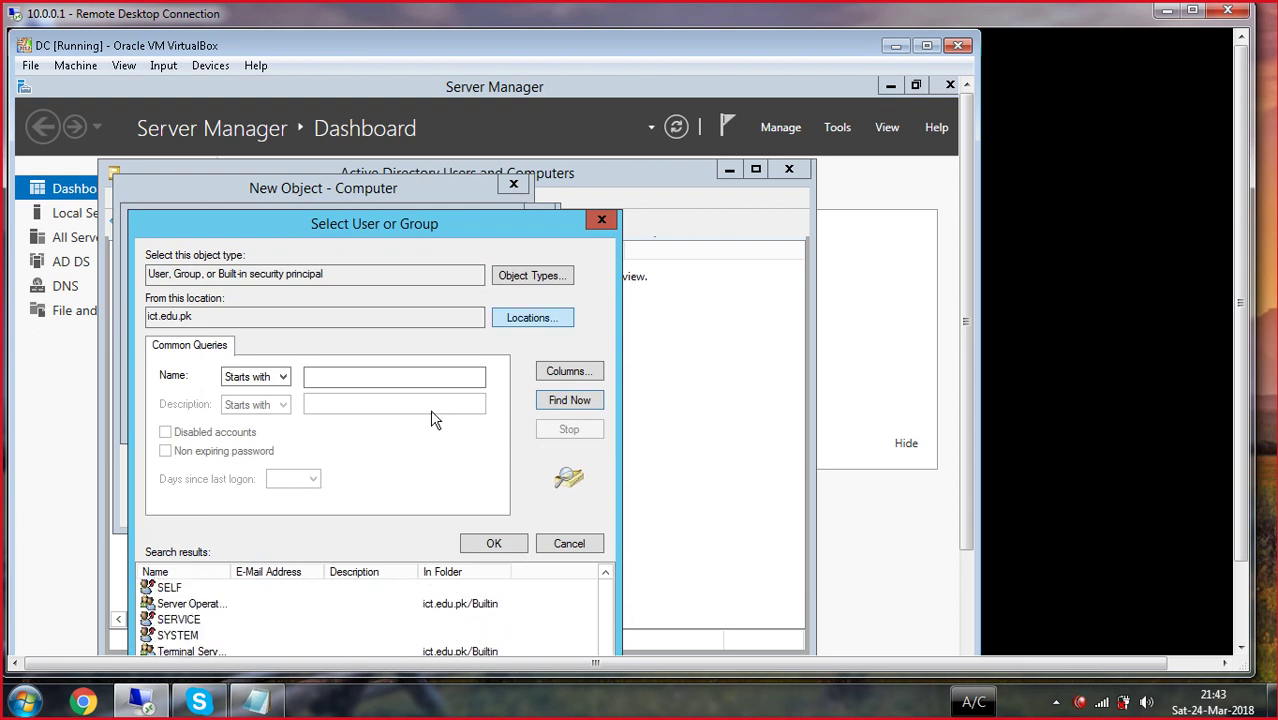
{"action": "scroll", "coordinate": [432, 418], "scroll_direction": "up", "scroll_amount": 3}
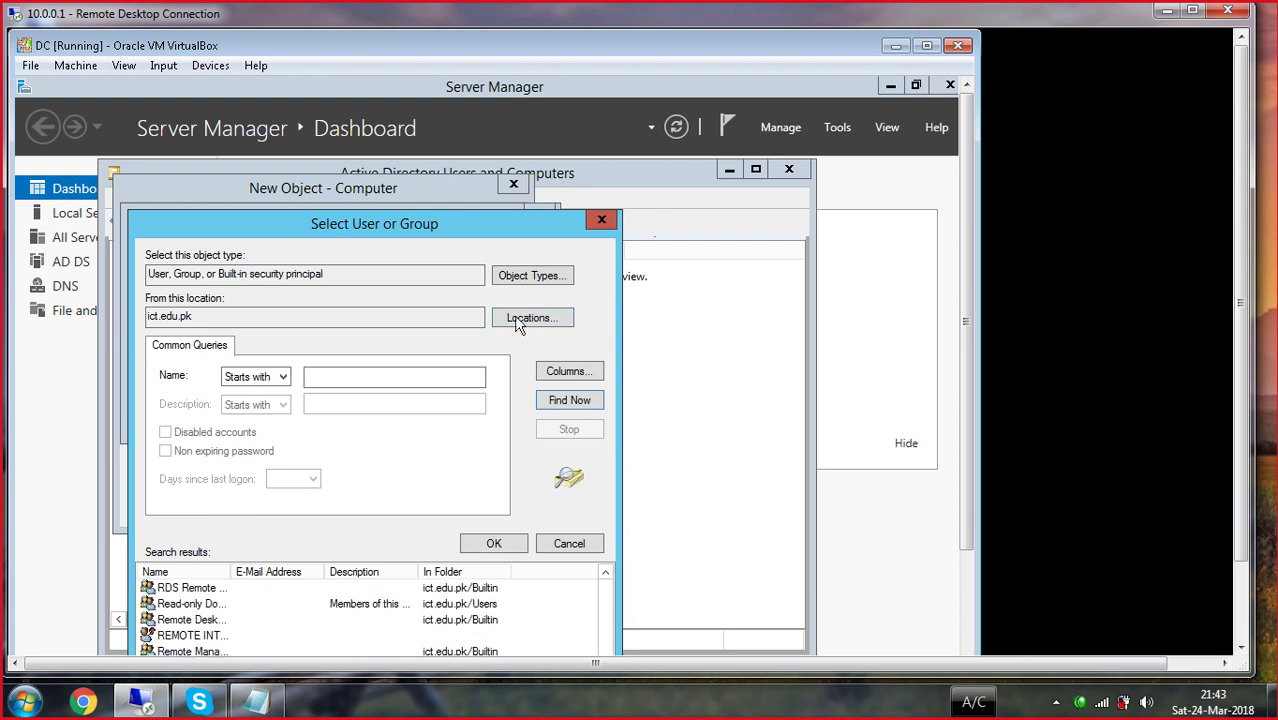
- Close the user picker and cancel the new computer account
{"action": "left_click", "coordinate": [601, 222]}
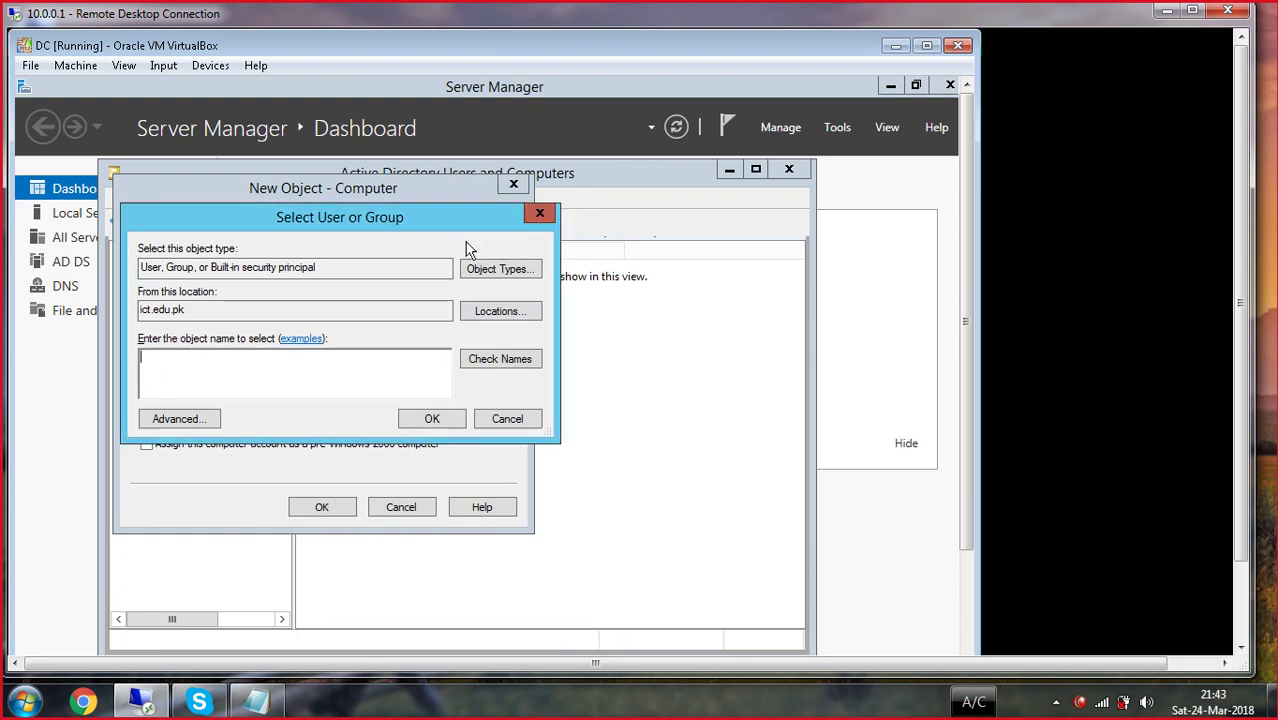
{"action": "left_click", "coordinate": [539, 218]}
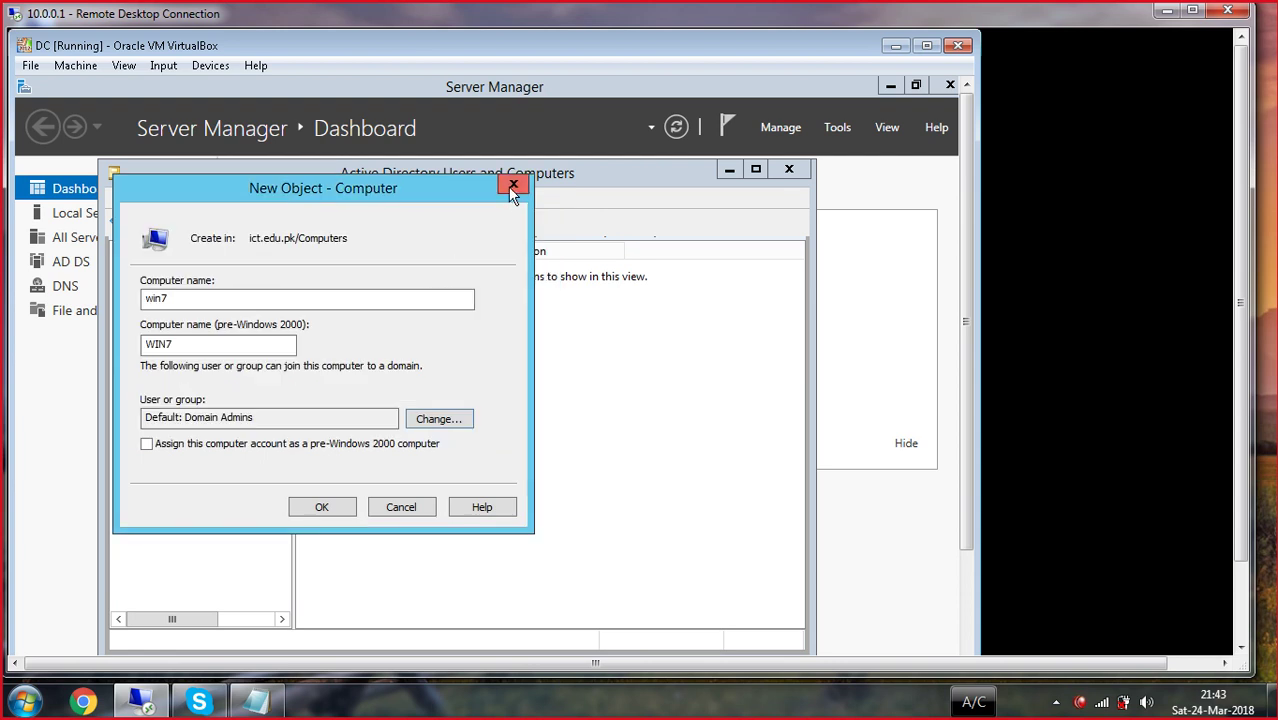
{"action": "left_click", "coordinate": [513, 190]}
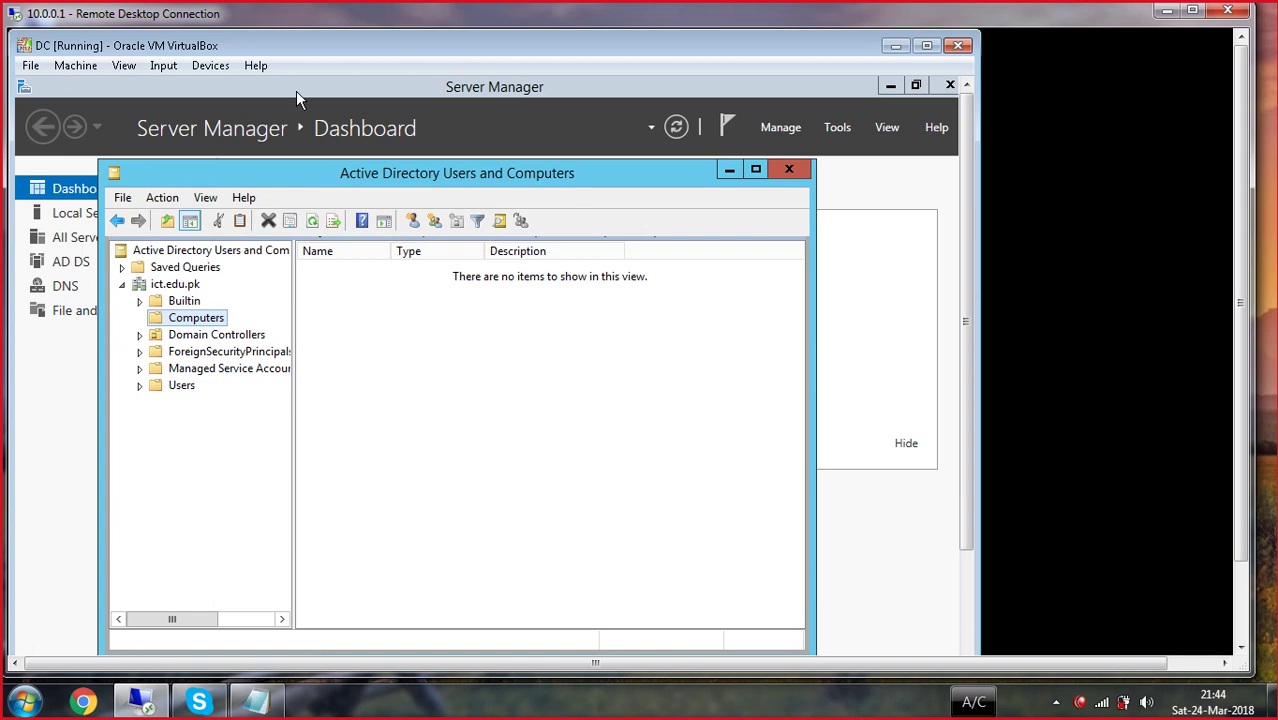
- Start a new computer account named win7 in the Computers container
{"action": "right_click", "coordinate": [209, 325]}
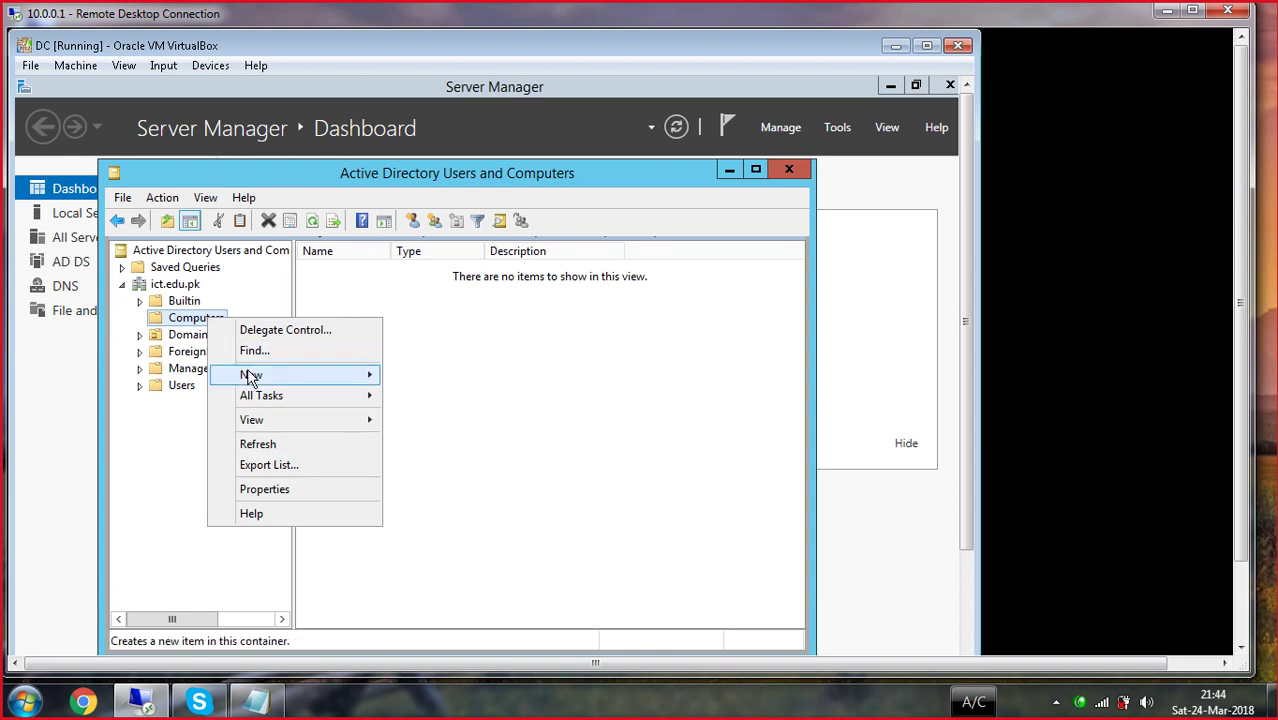
{"action": "mouse_move", "coordinate": [250, 376]}
{"action": "left_click", "coordinate": [477, 379]}
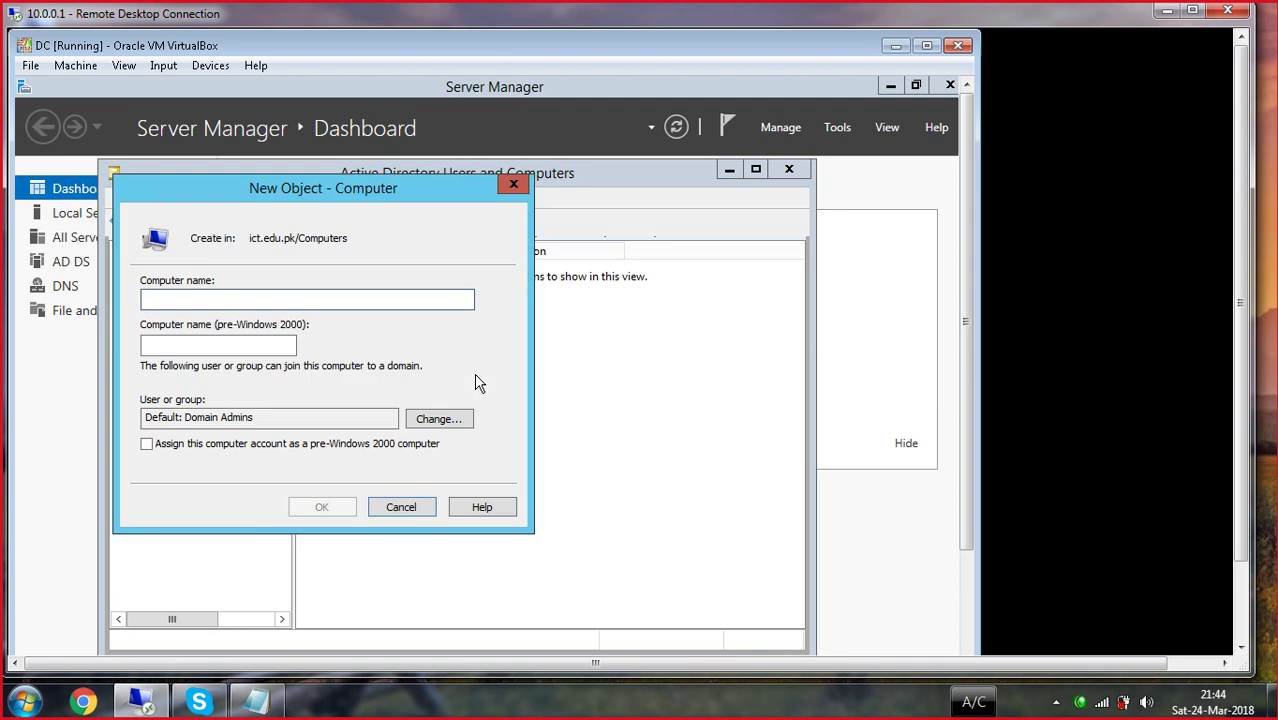
{"action": "type", "text": "win7"}
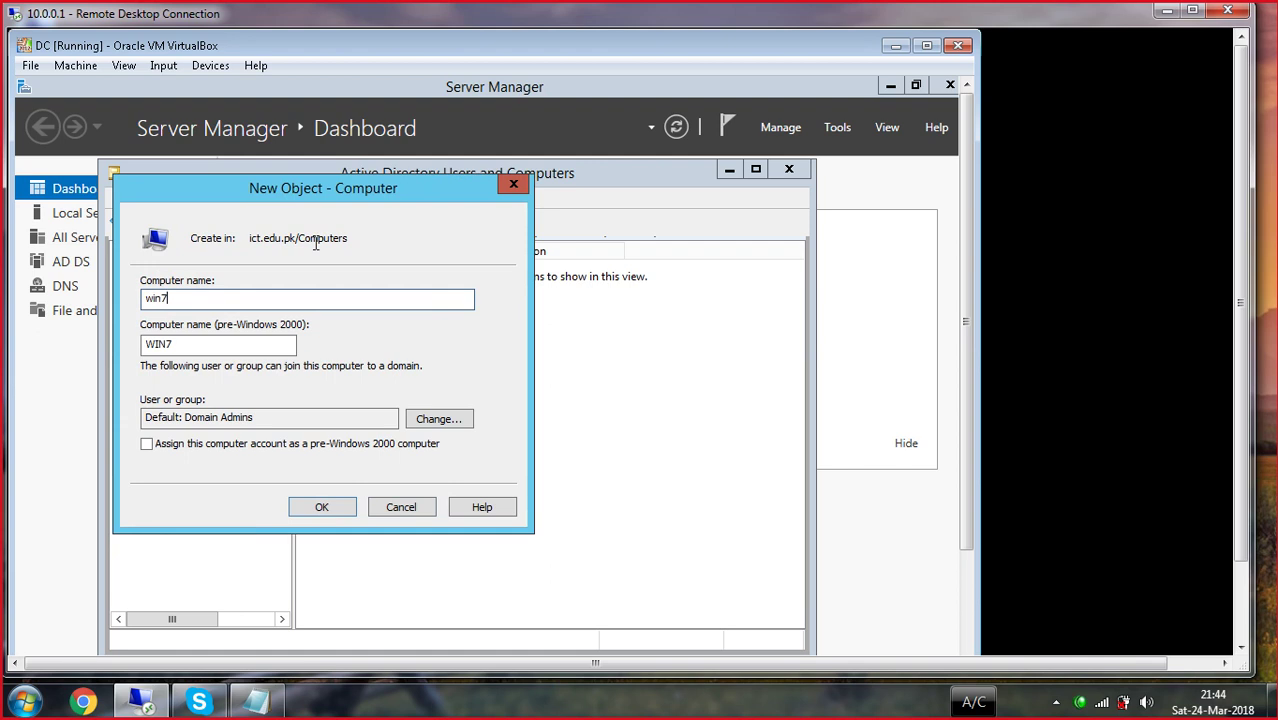
- Try setting khalid as the user allowed to join, then dismiss the name-not-found error
{"action": "left_click", "coordinate": [419, 428]}
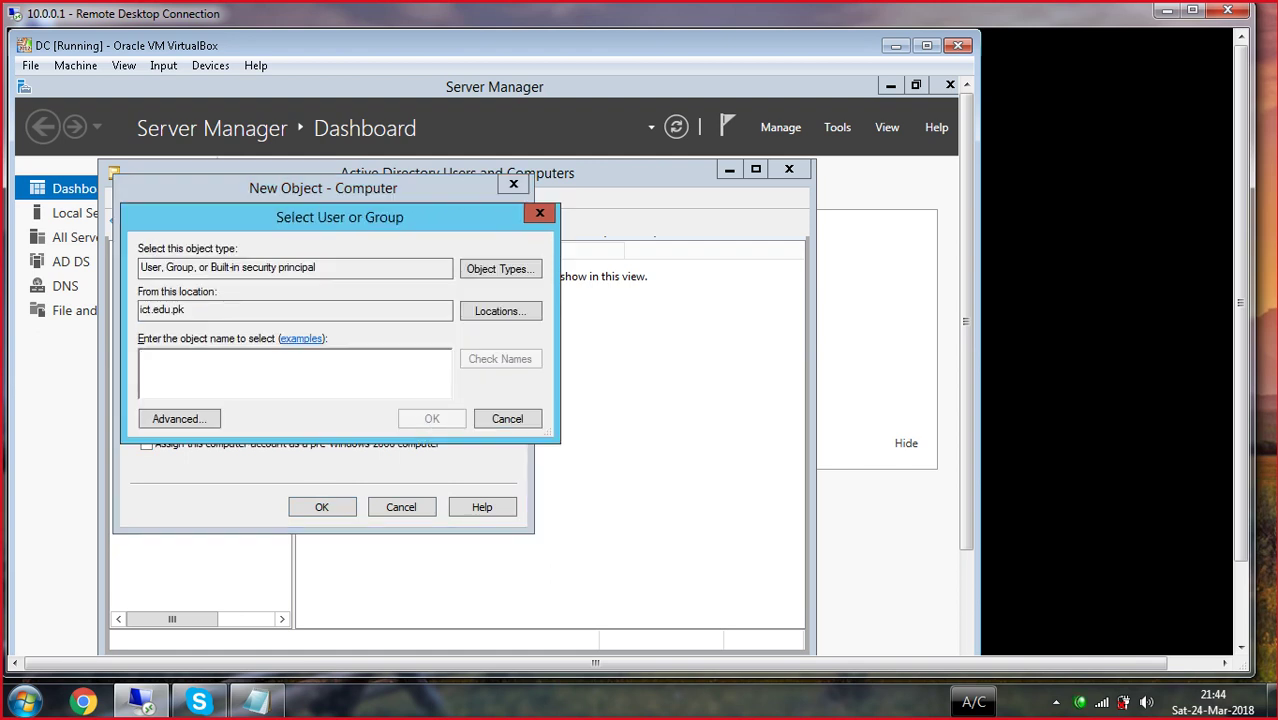
{"action": "type", "text": "khalid"}
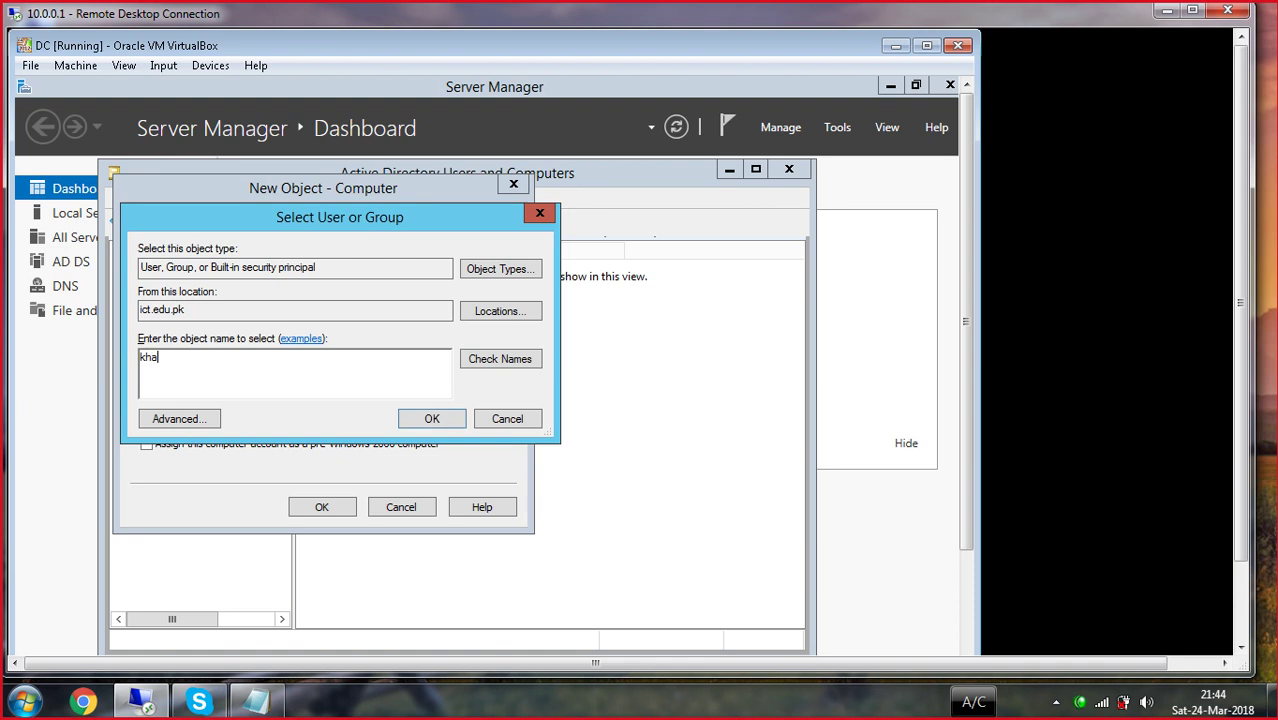
{"action": "left_click", "coordinate": [530, 362]}
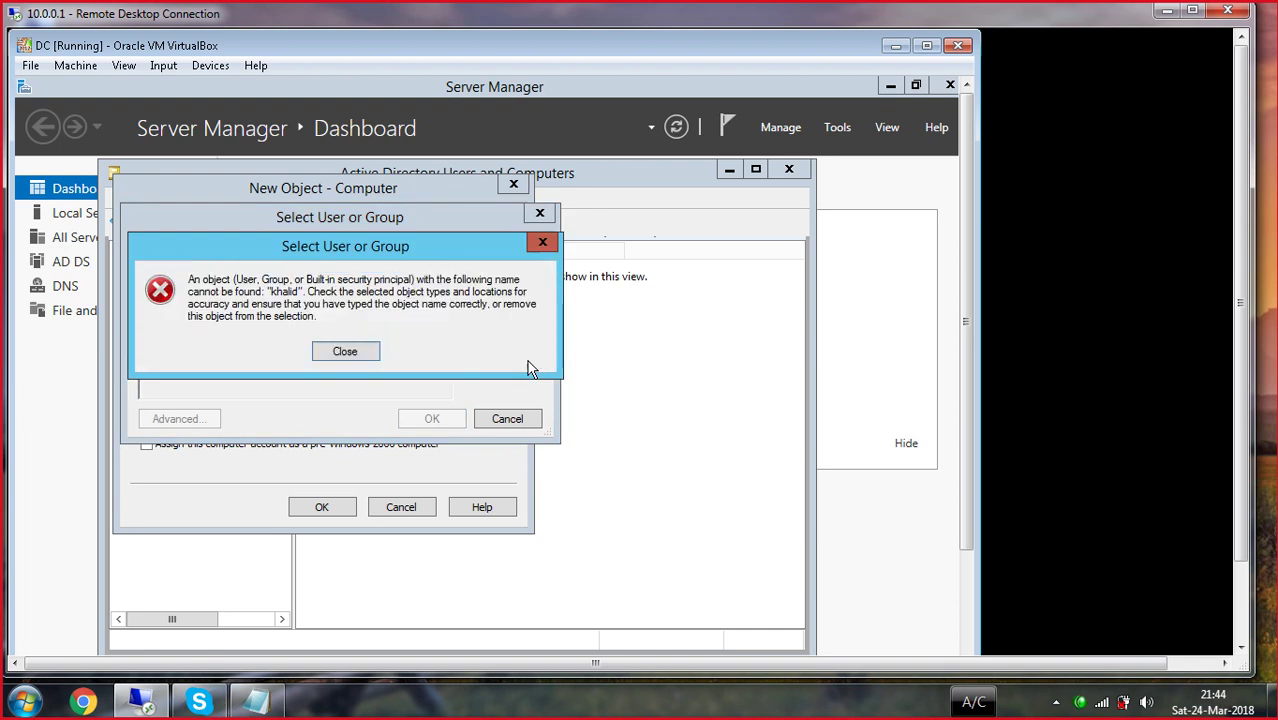
{"action": "left_click", "coordinate": [345, 352]}
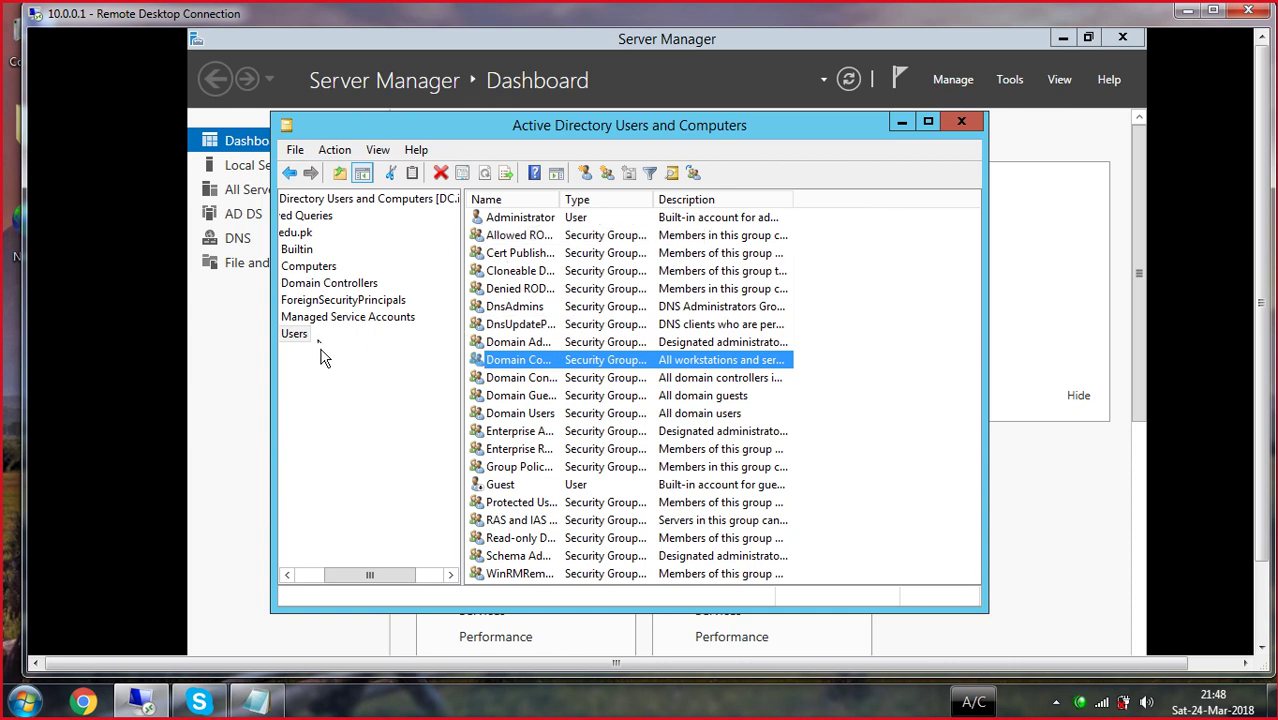
- Open and cancel a New Object - User form in Users, then switch to the Skype call
{"action": "right_click", "coordinate": [304, 335]}
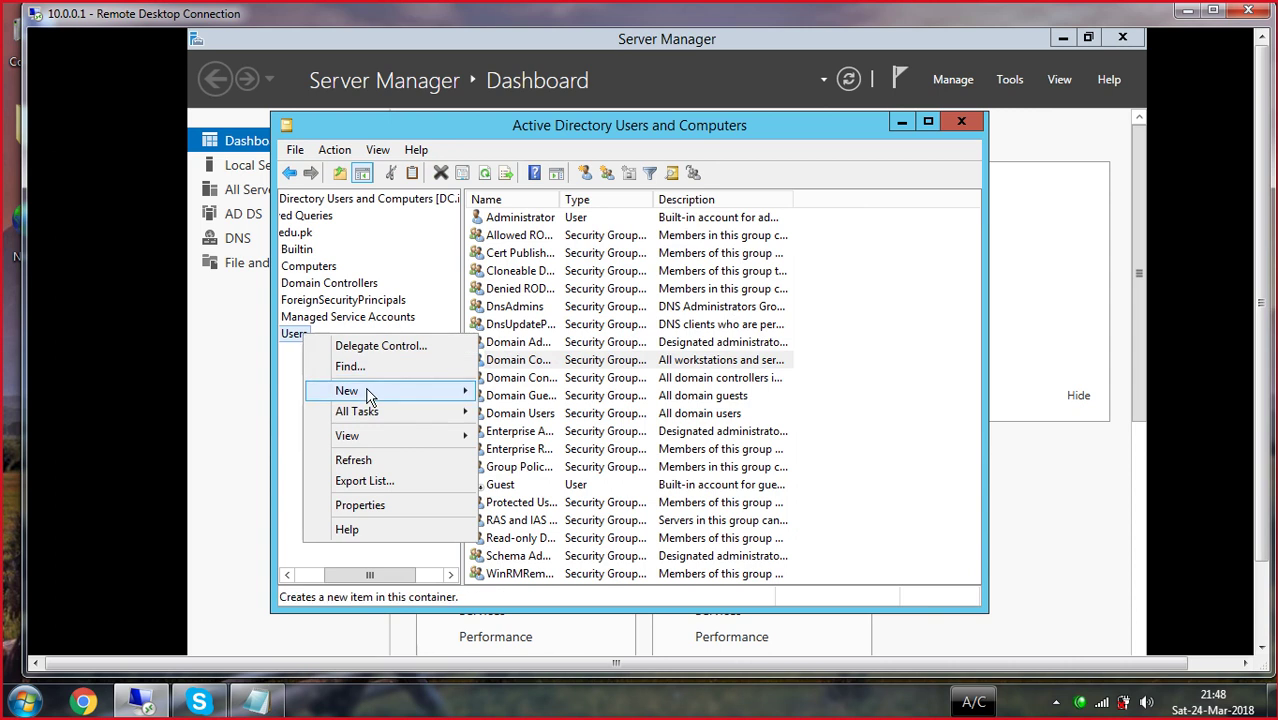
{"action": "mouse_move", "coordinate": [366, 392]}
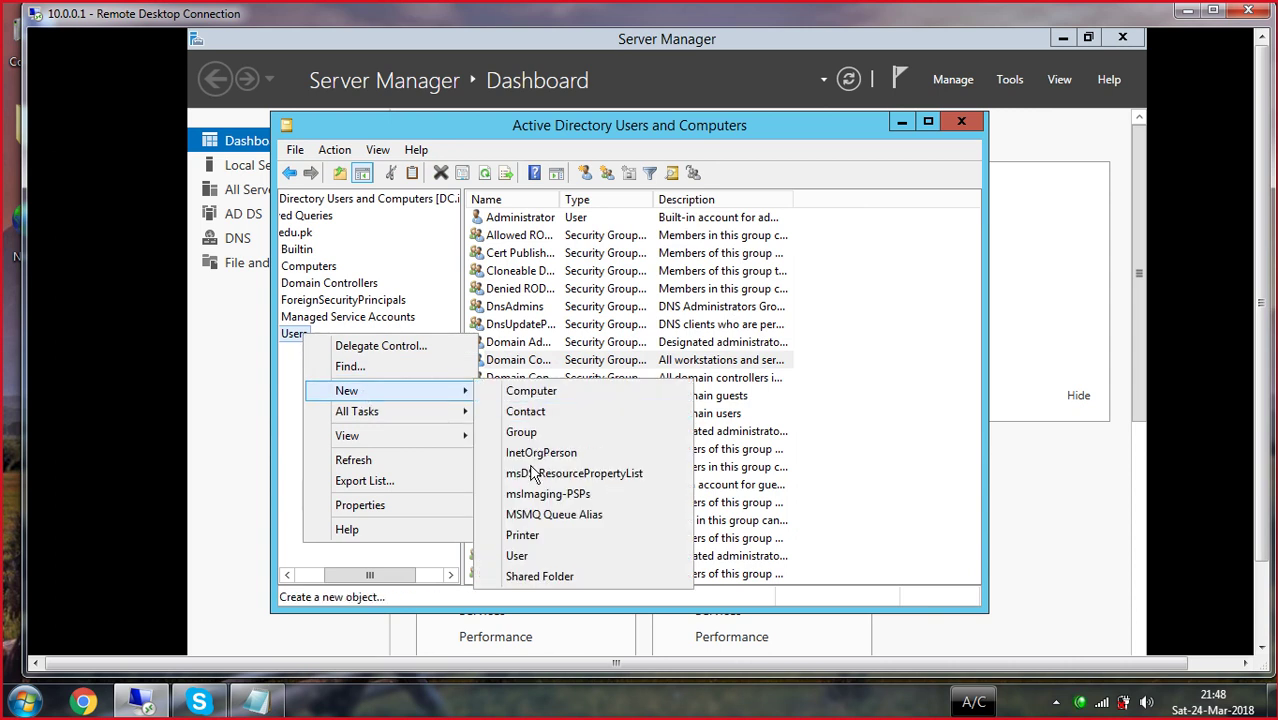
{"action": "left_click", "coordinate": [520, 556]}
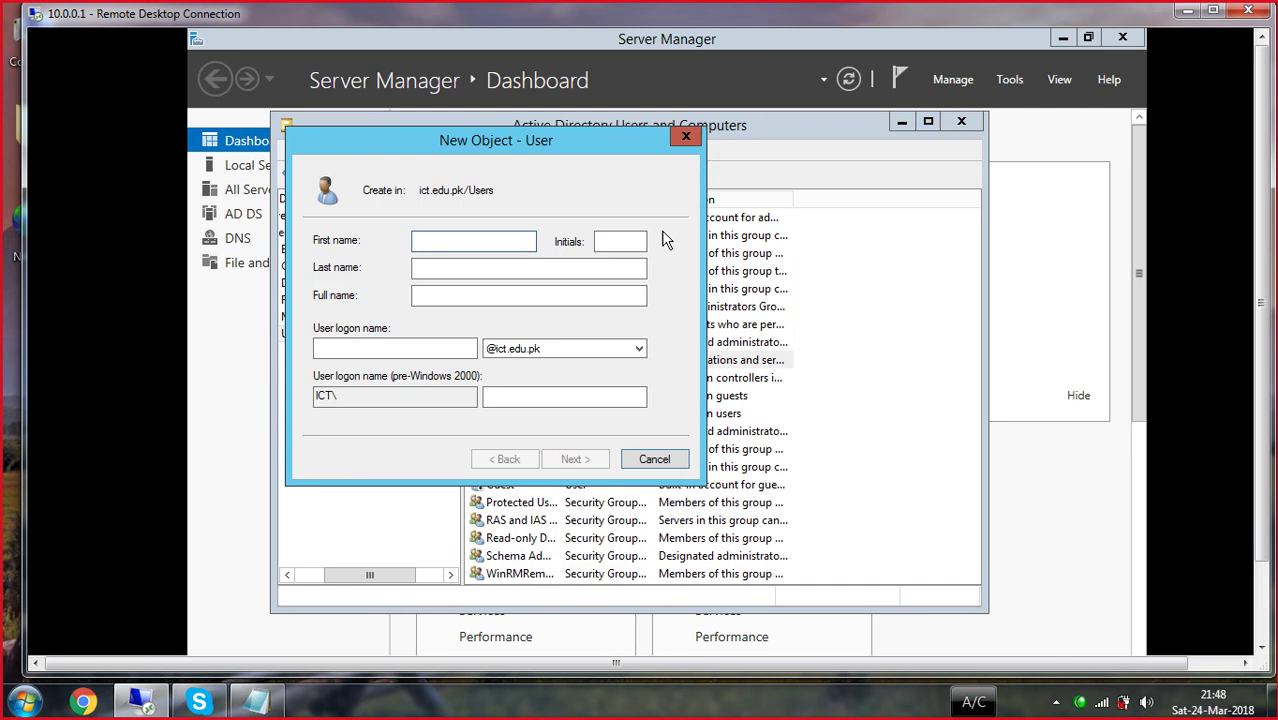
{"action": "left_click", "coordinate": [686, 136]}
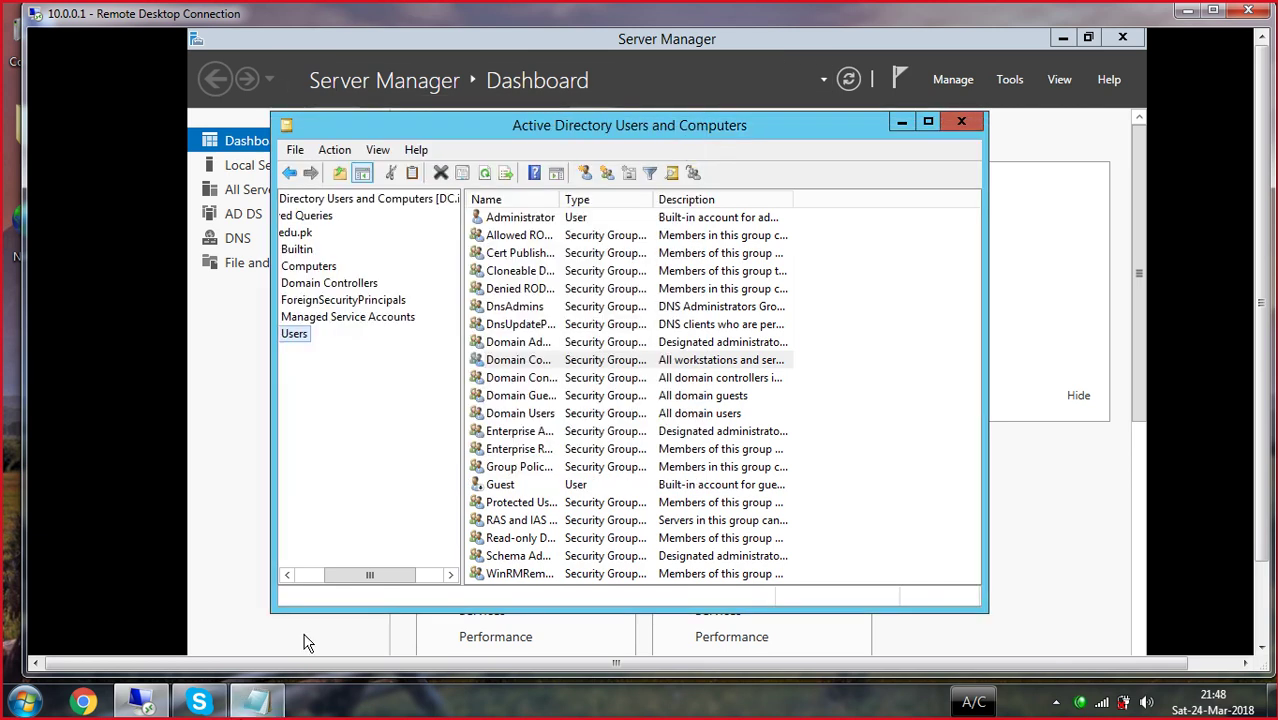
{"action": "left_click", "coordinate": [199, 701]}
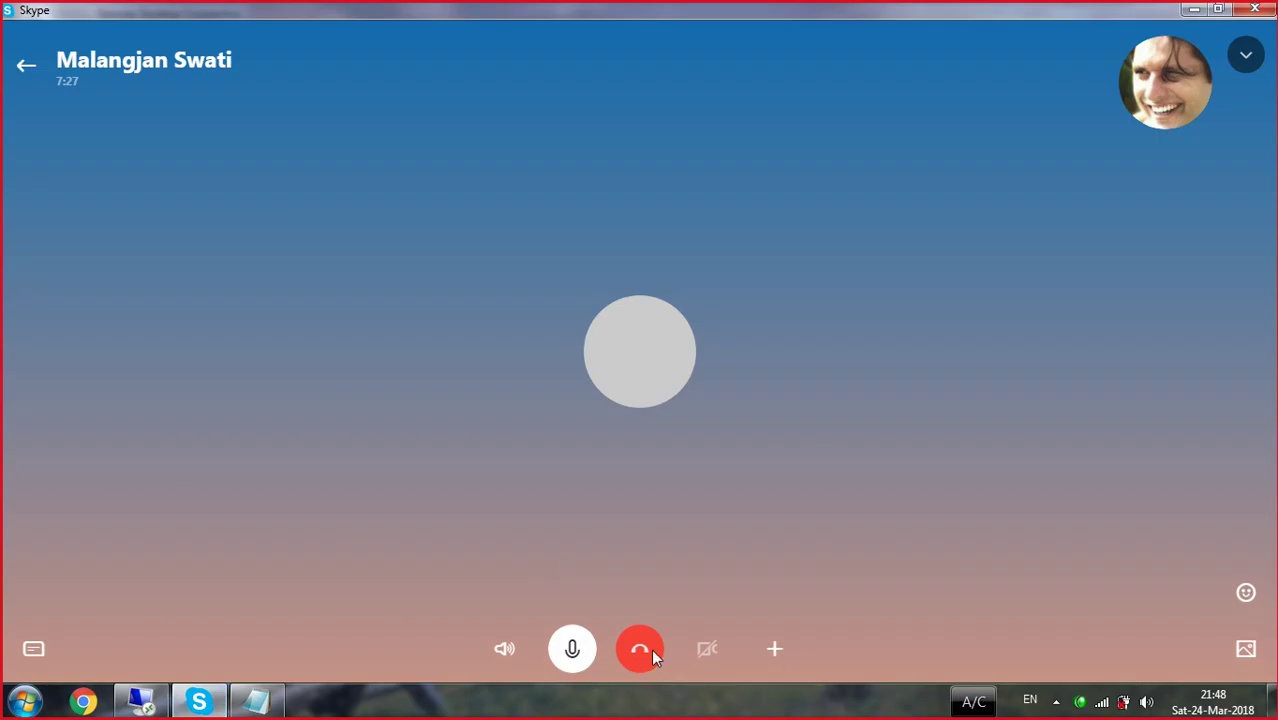
- Stop Skype screen sharing, restart it with screen and sounds, then minimize Skype
{"action": "left_click", "coordinate": [774, 648]}
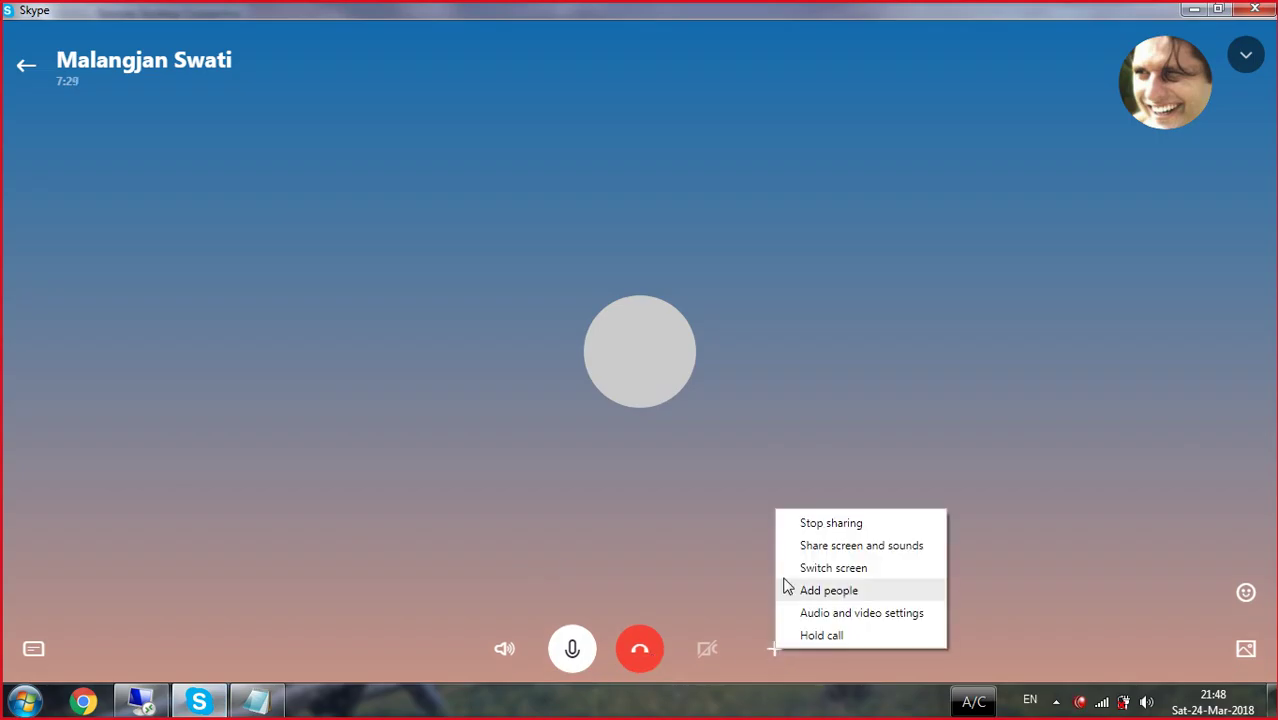
{"action": "left_click", "coordinate": [829, 524]}
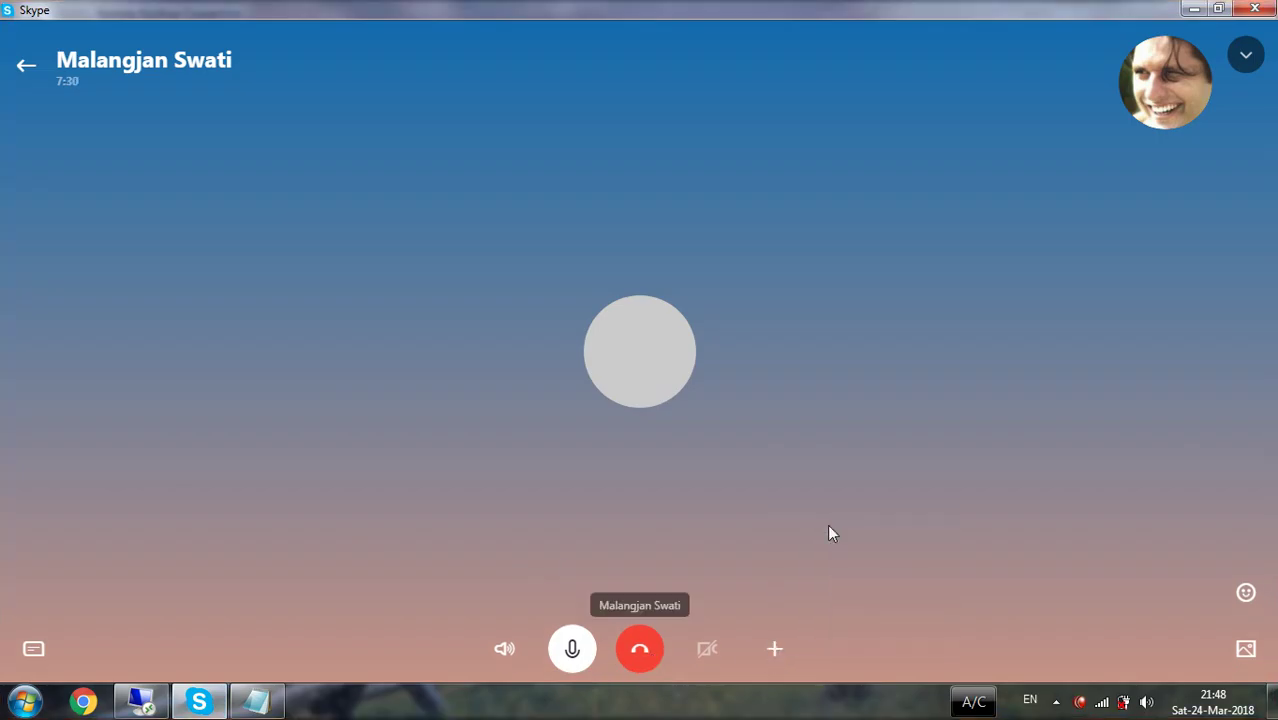
{"action": "left_click", "coordinate": [772, 648]}
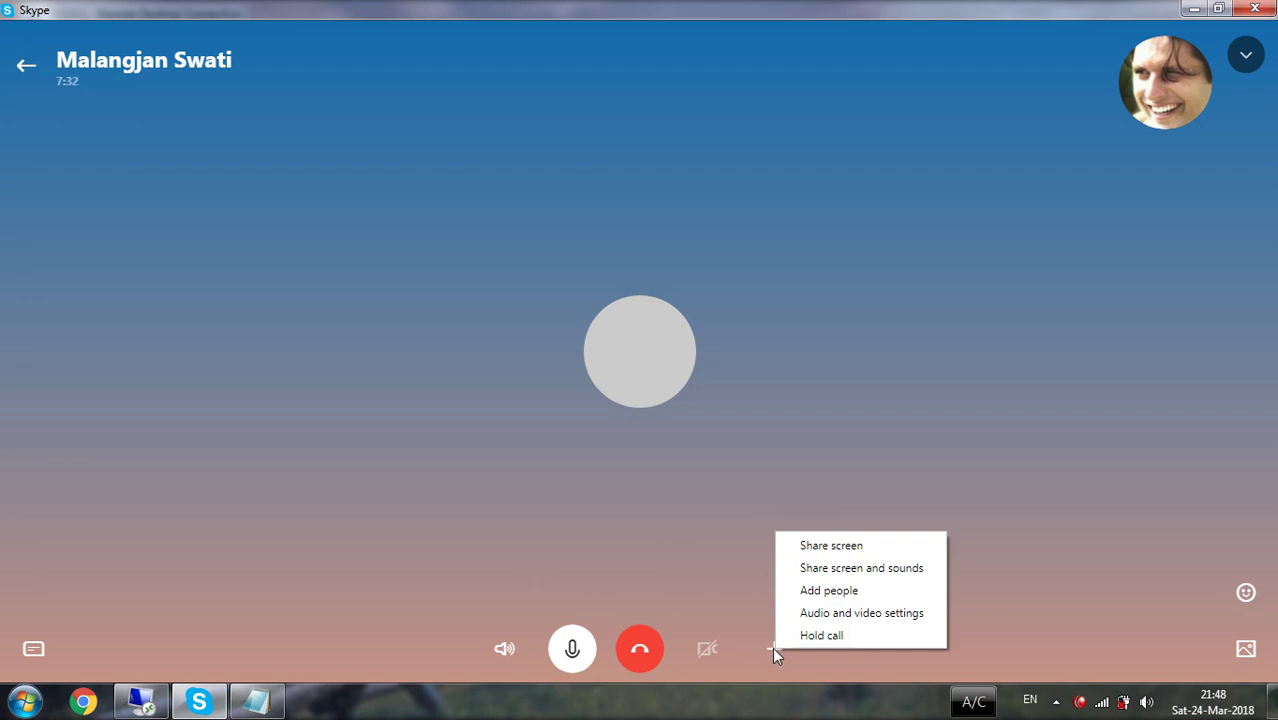
{"action": "left_click", "coordinate": [863, 574]}
{"action": "left_click", "coordinate": [713, 468]}
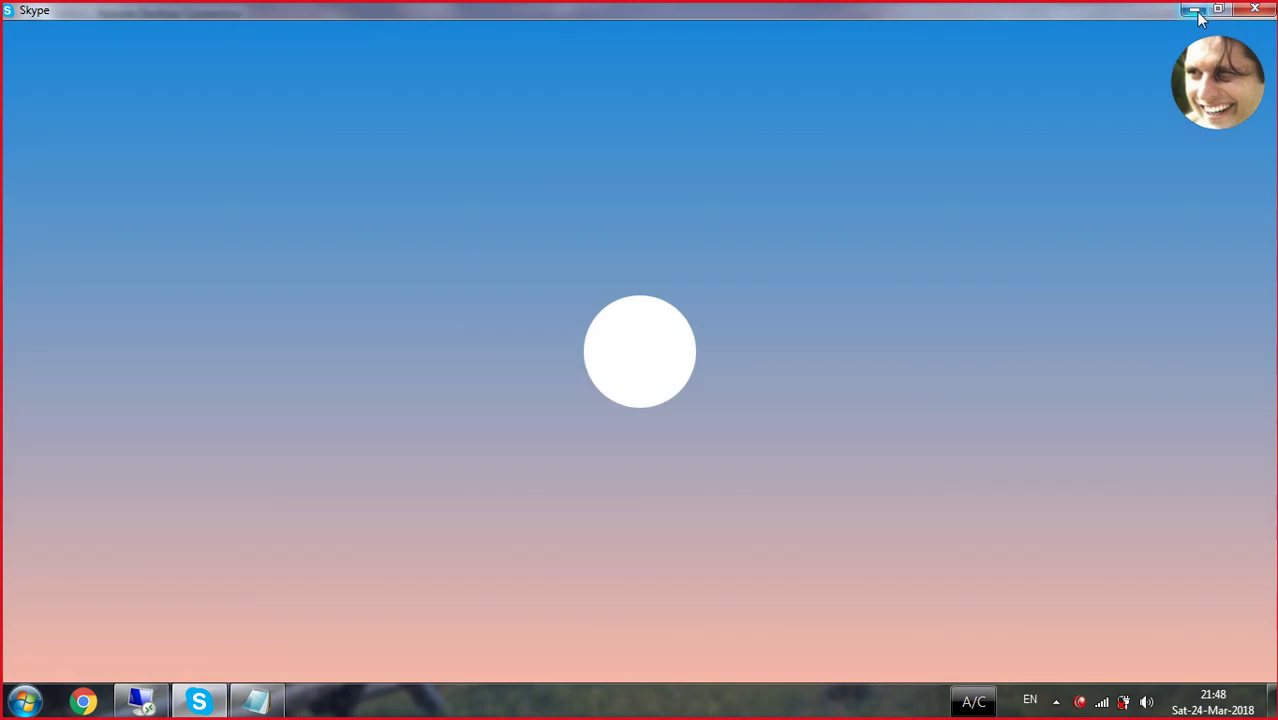
{"action": "left_click", "coordinate": [1194, 10]}
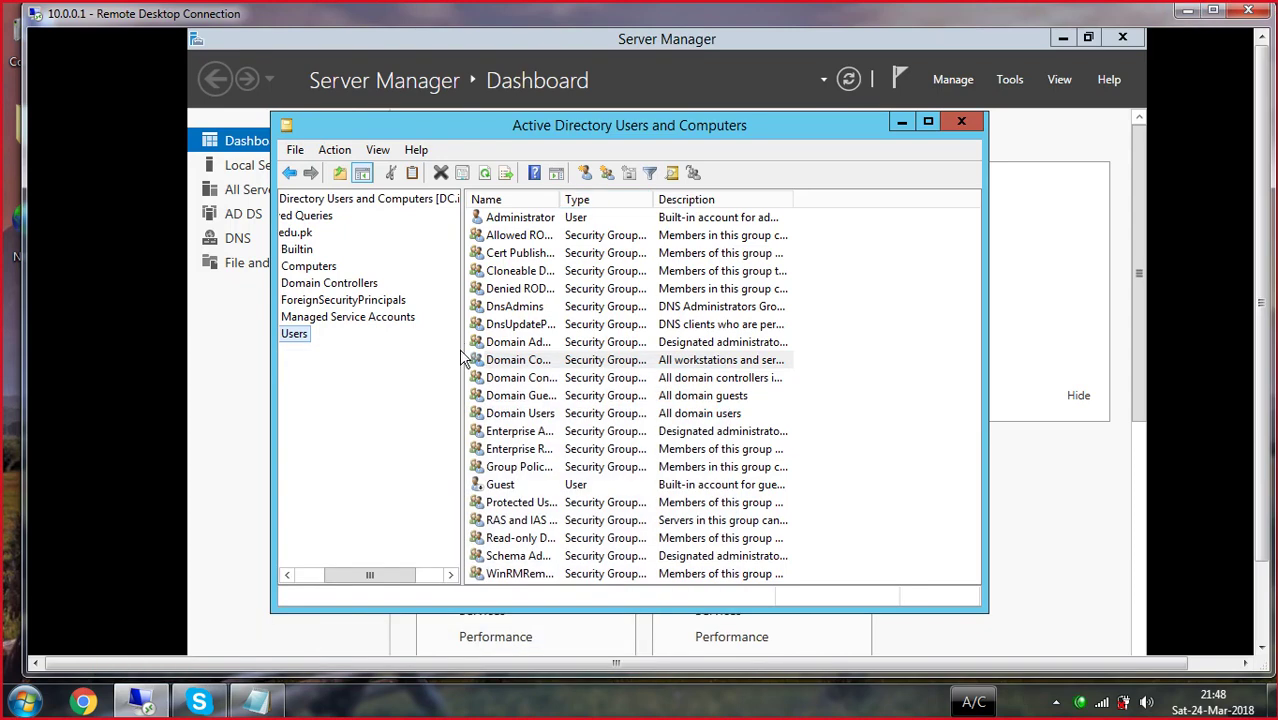
- Start a new user in Users with first name khalid and logon name khalid
{"action": "right_click", "coordinate": [296, 335]}
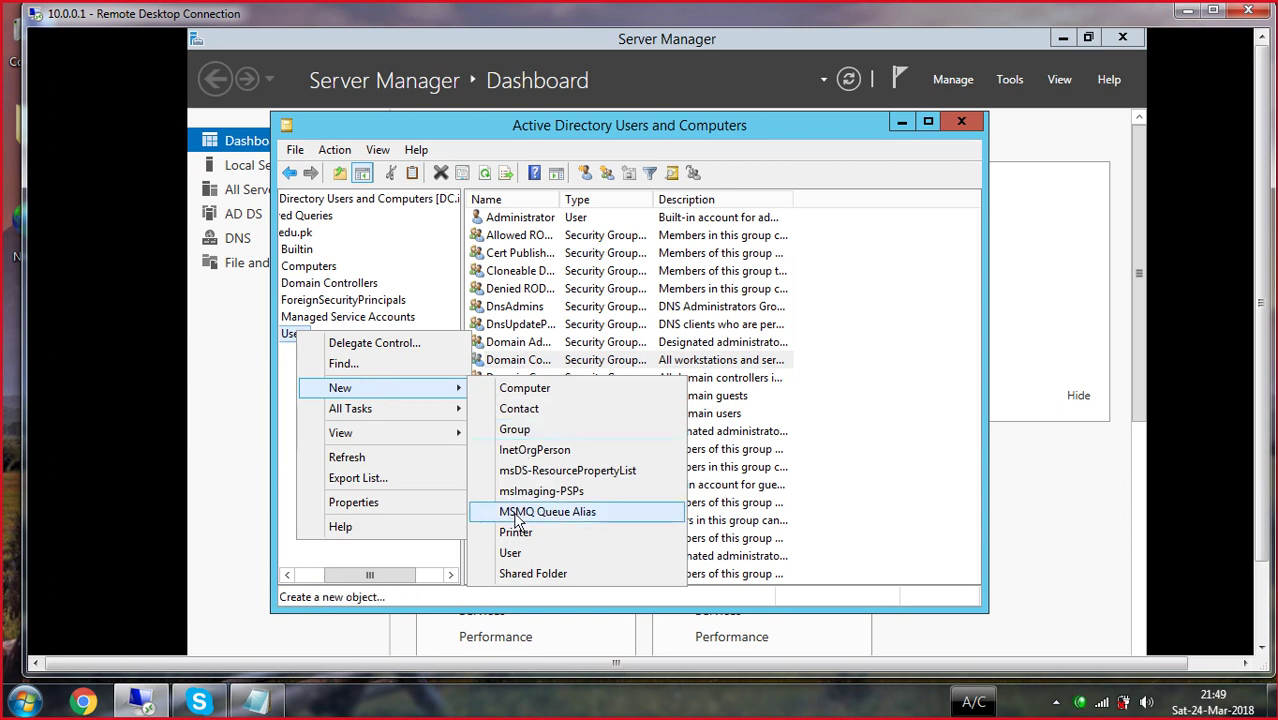
{"action": "left_click", "coordinate": [510, 553]}
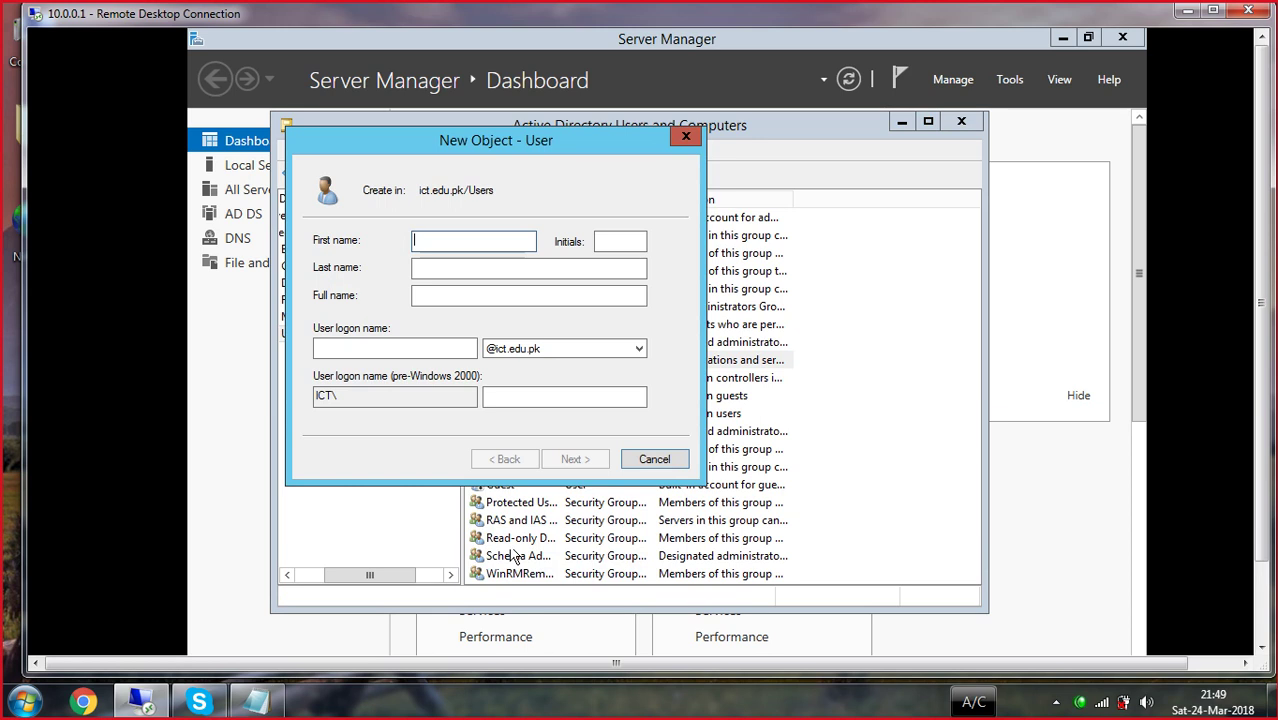
{"action": "type", "text": "k"}
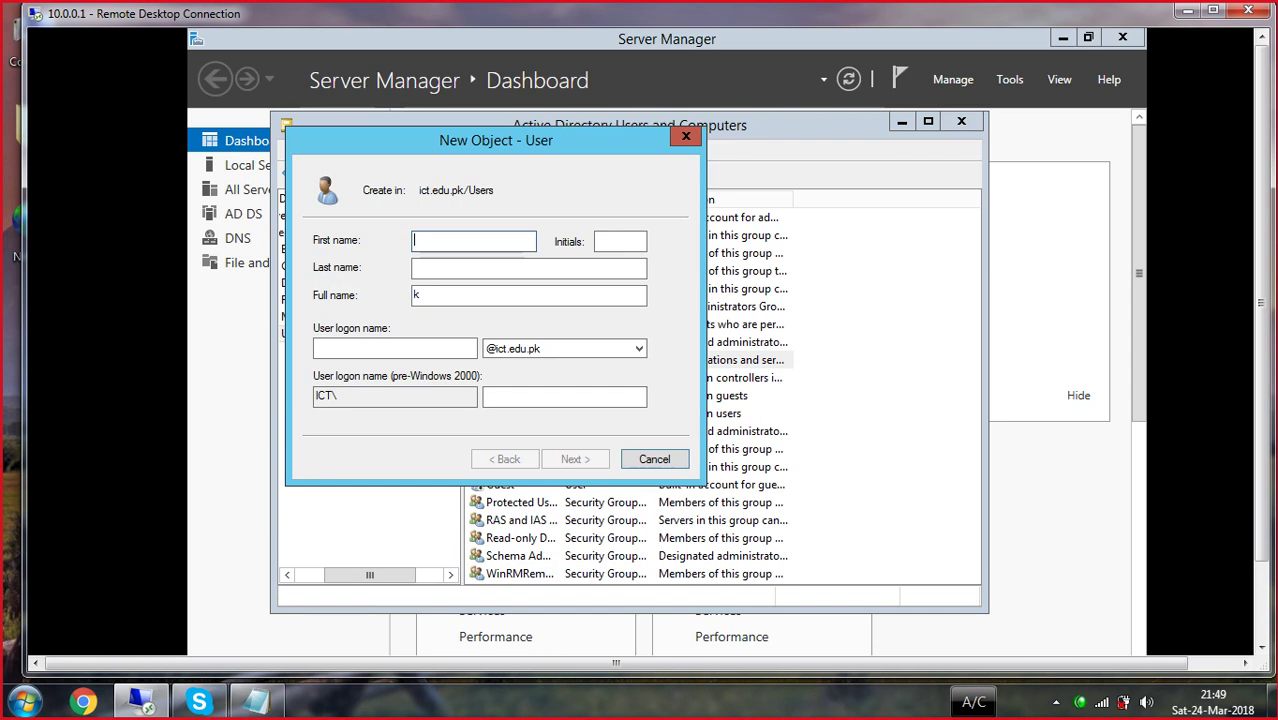
{"action": "type", "text": "khha"}
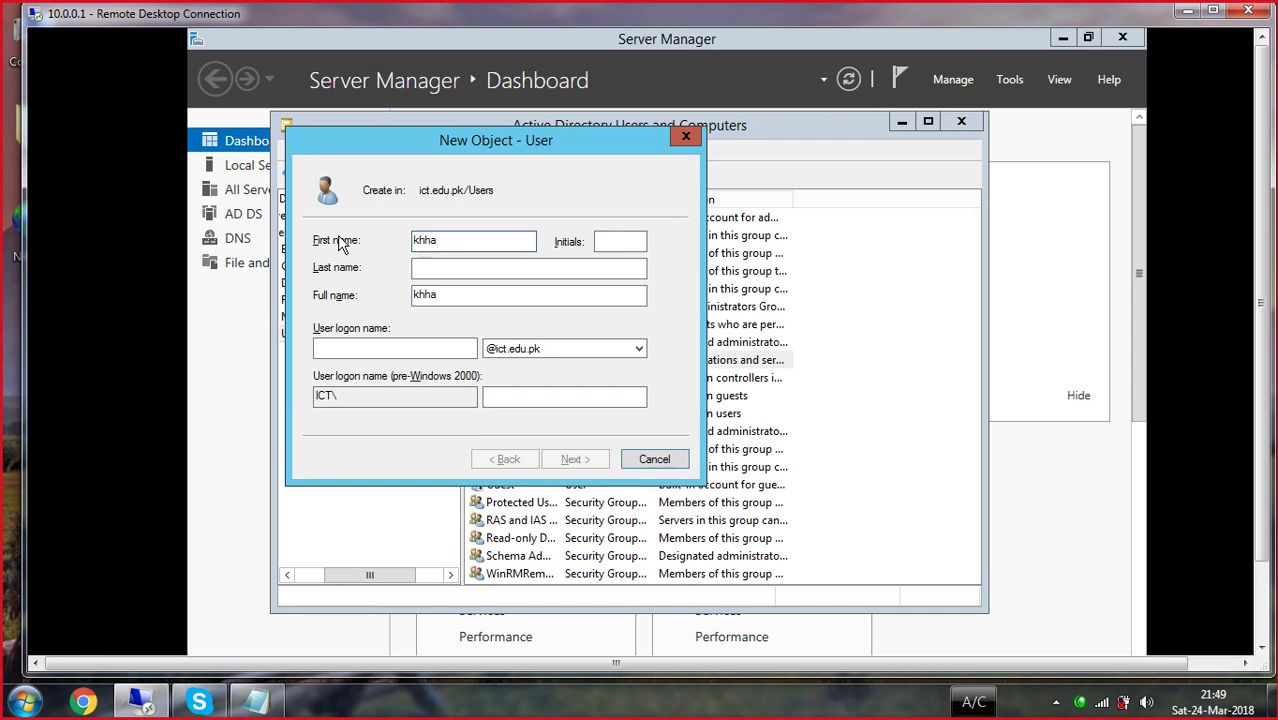
{"action": "key", "text": "BackSpace"}
{"action": "key", "text": "BackSpace"}
{"action": "key", "text": "BackSpace"}
{"action": "key", "text": "BackSpace"}
{"action": "type", "text": "khalid"}
{"action": "key", "text": "Tab"}
{"action": "key", "text": "Tab"}
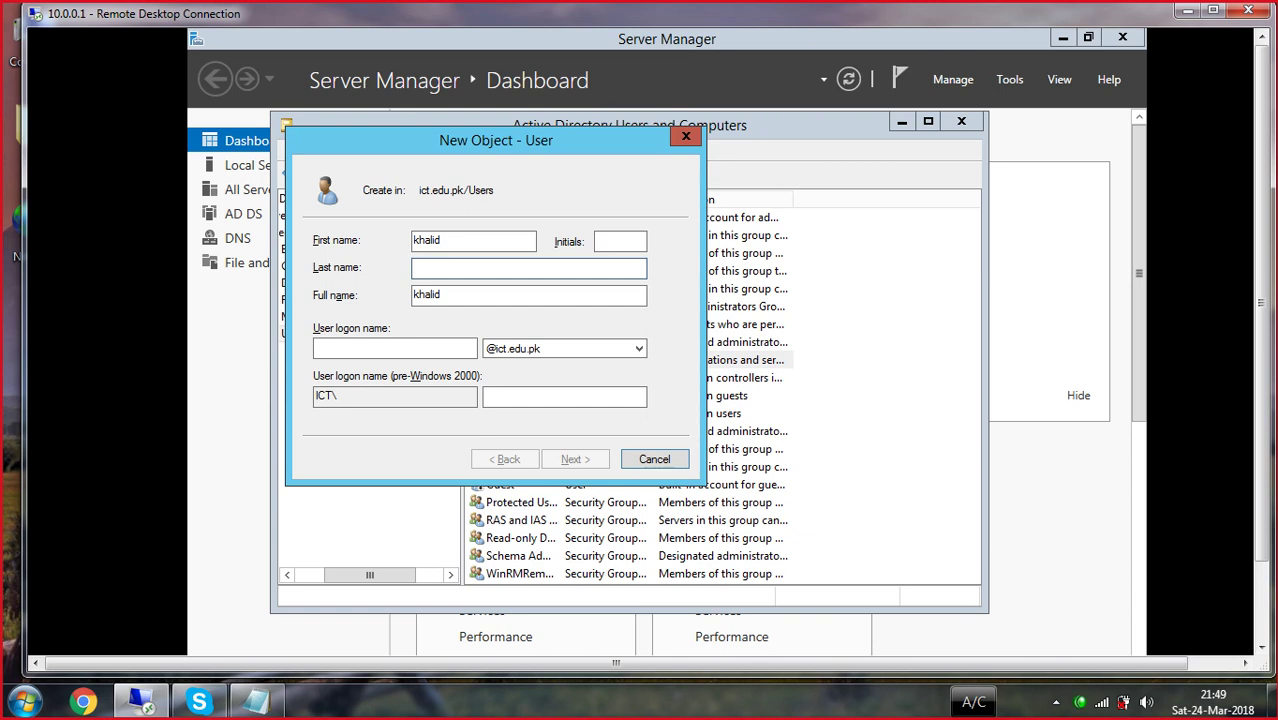
{"action": "left_click", "coordinate": [565, 397]}
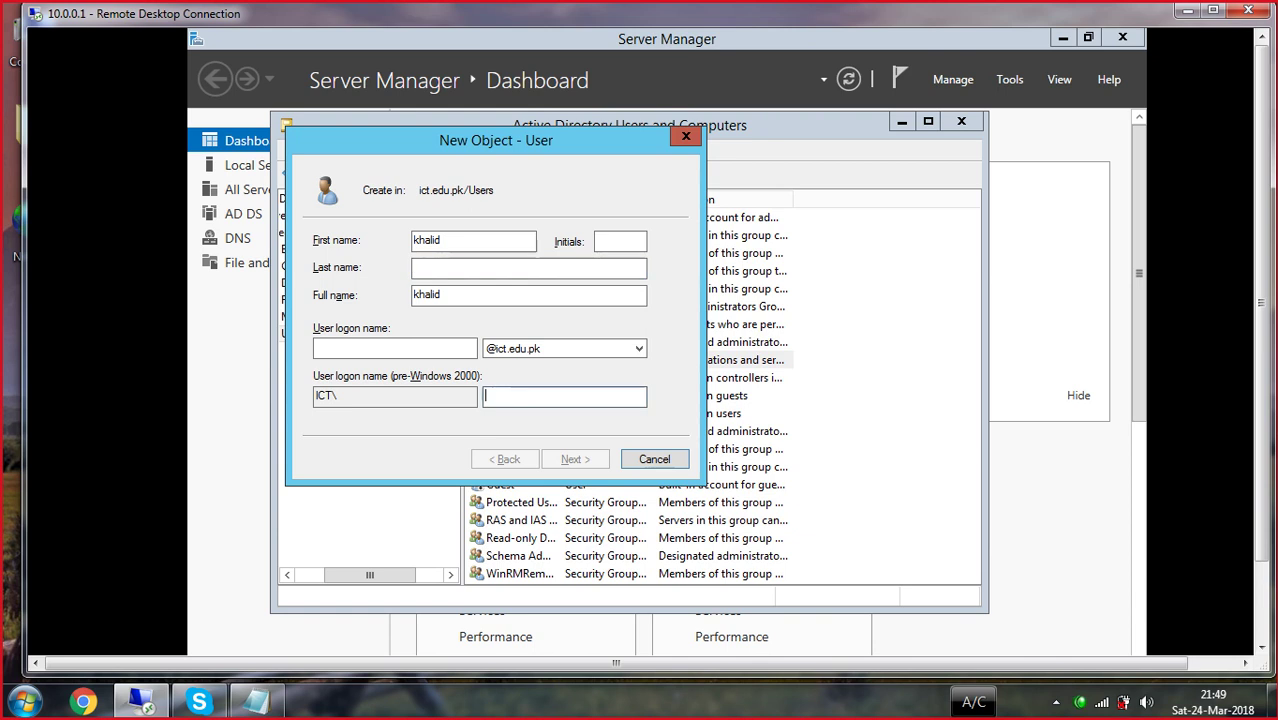
{"action": "left_click", "coordinate": [338, 354]}
{"action": "left_click", "coordinate": [343, 343]}
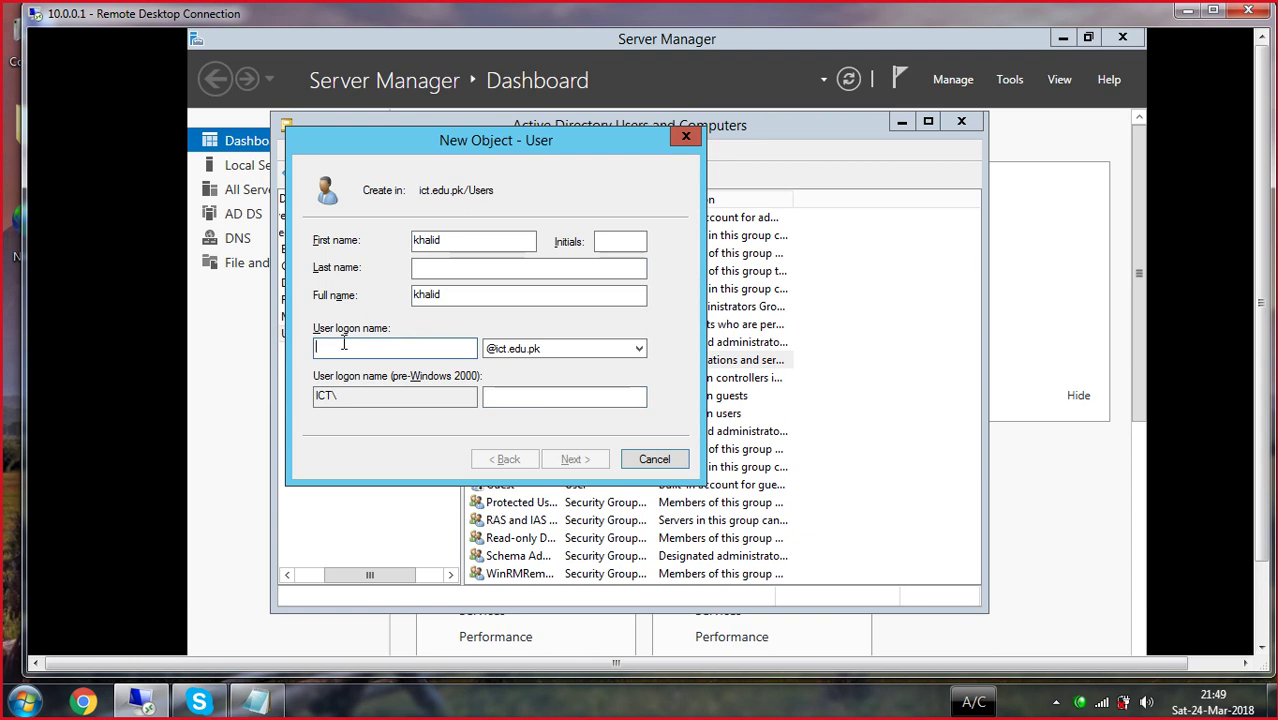
{"action": "type", "text": "k"}
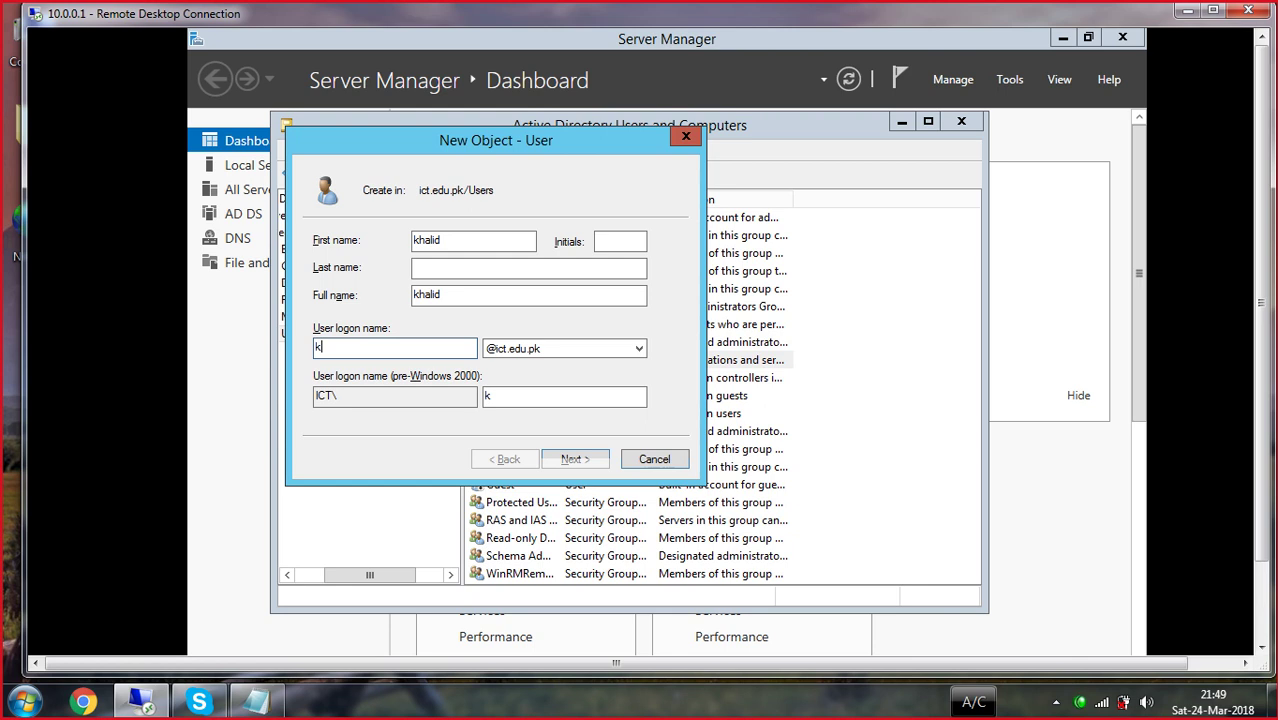
{"action": "type", "text": "halid"}
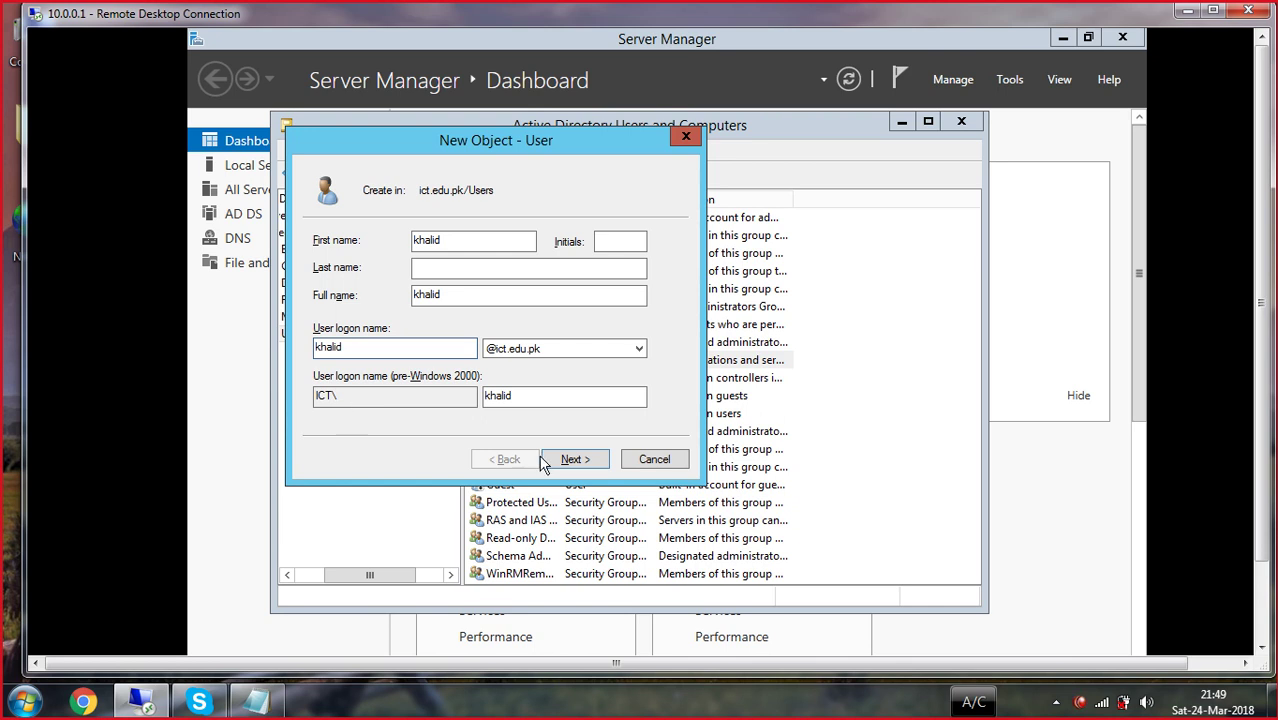
- Enter and confirm a password, untick 'must change password at next logon', and finish
{"action": "left_click", "coordinate": [553, 463]}
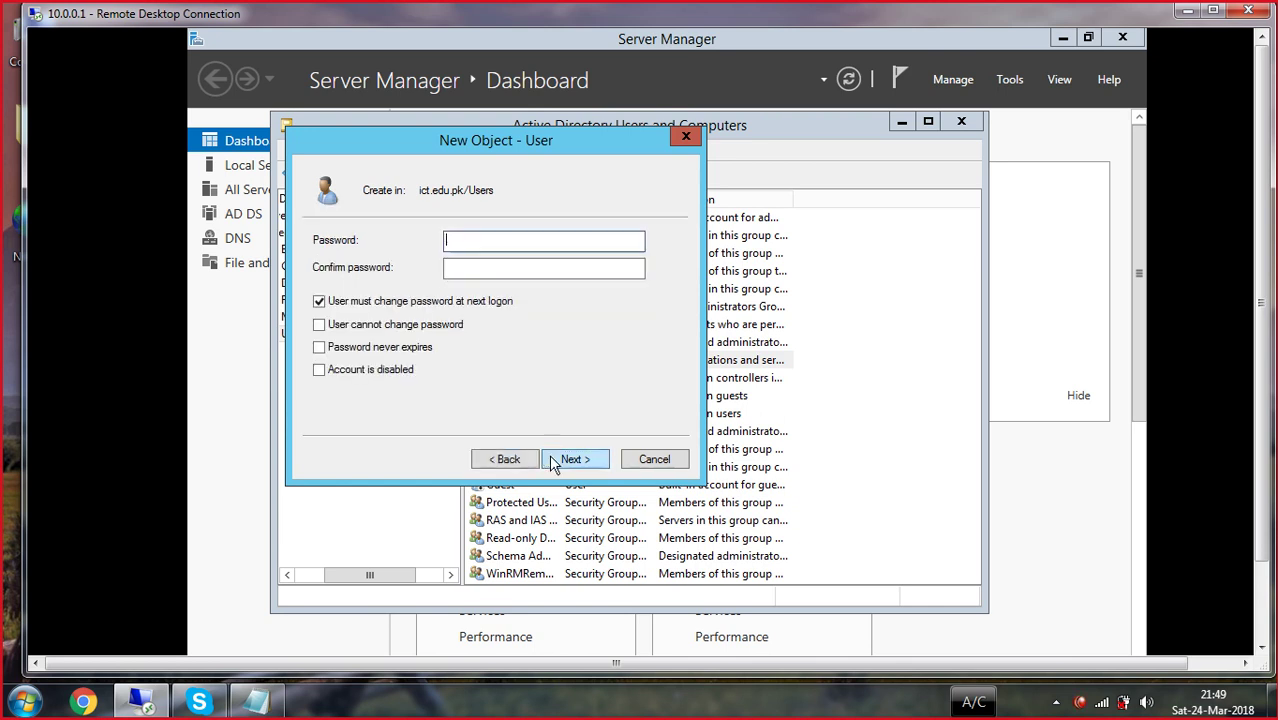
{"action": "type", "text": "P"}
{"action": "key", "text": "Tab"}
{"action": "type", "text": "P"}
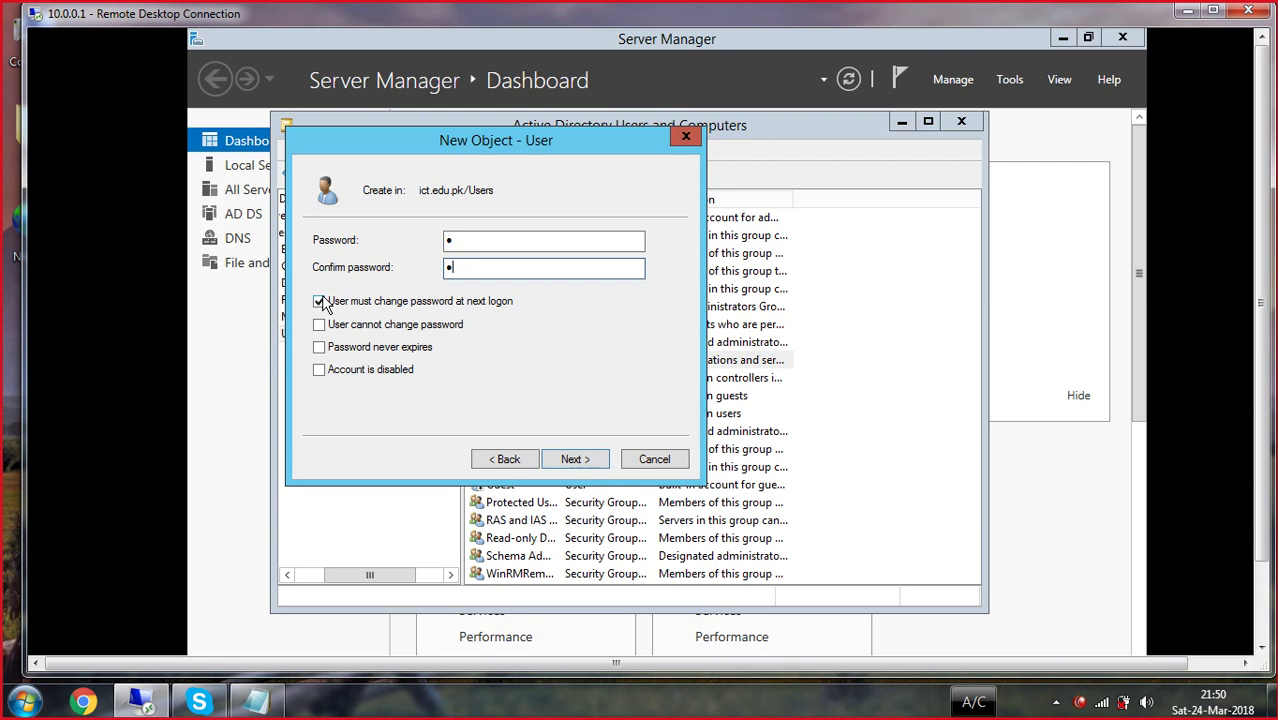
{"action": "left_click", "coordinate": [320, 302]}
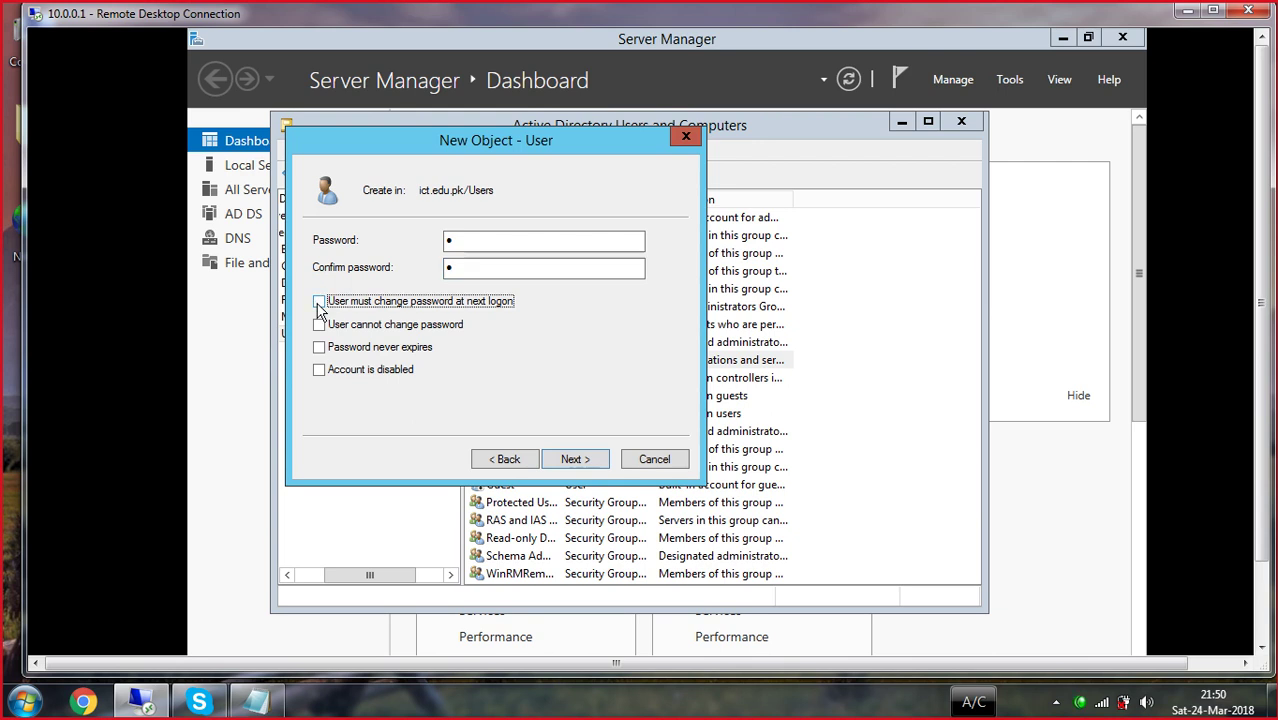
{"action": "left_click", "coordinate": [569, 460]}
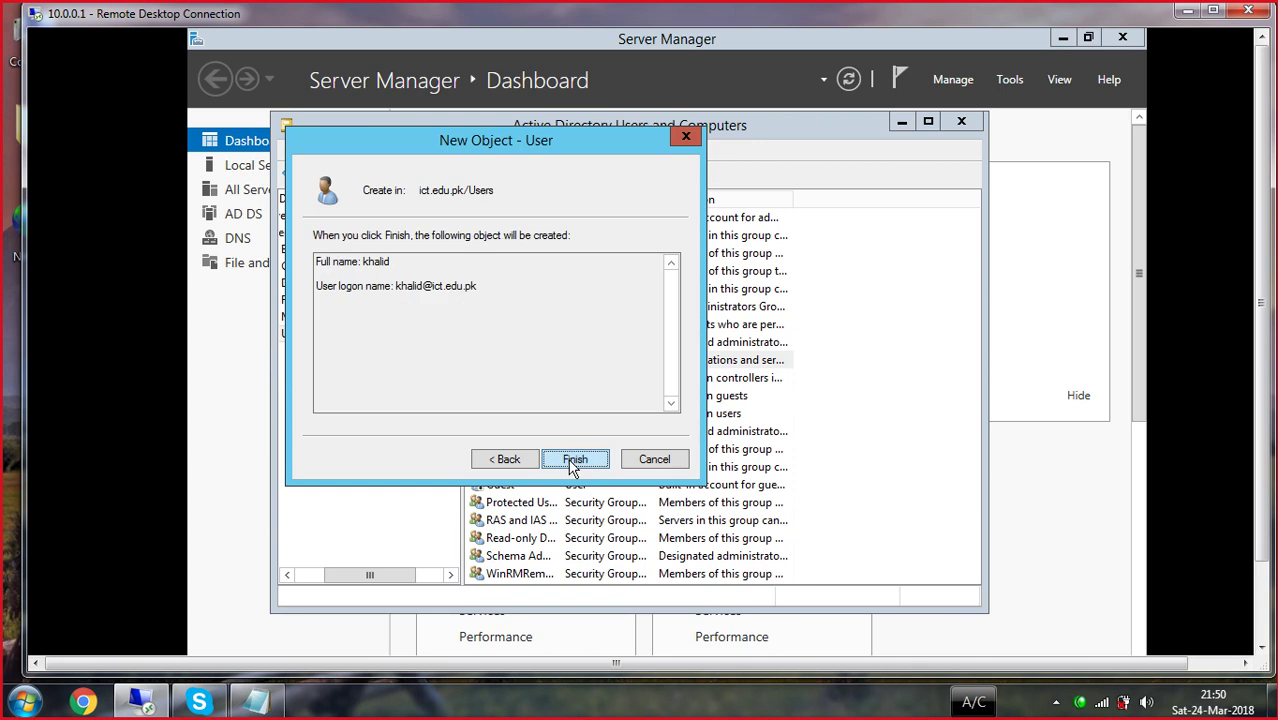
{"action": "left_click", "coordinate": [574, 460]}
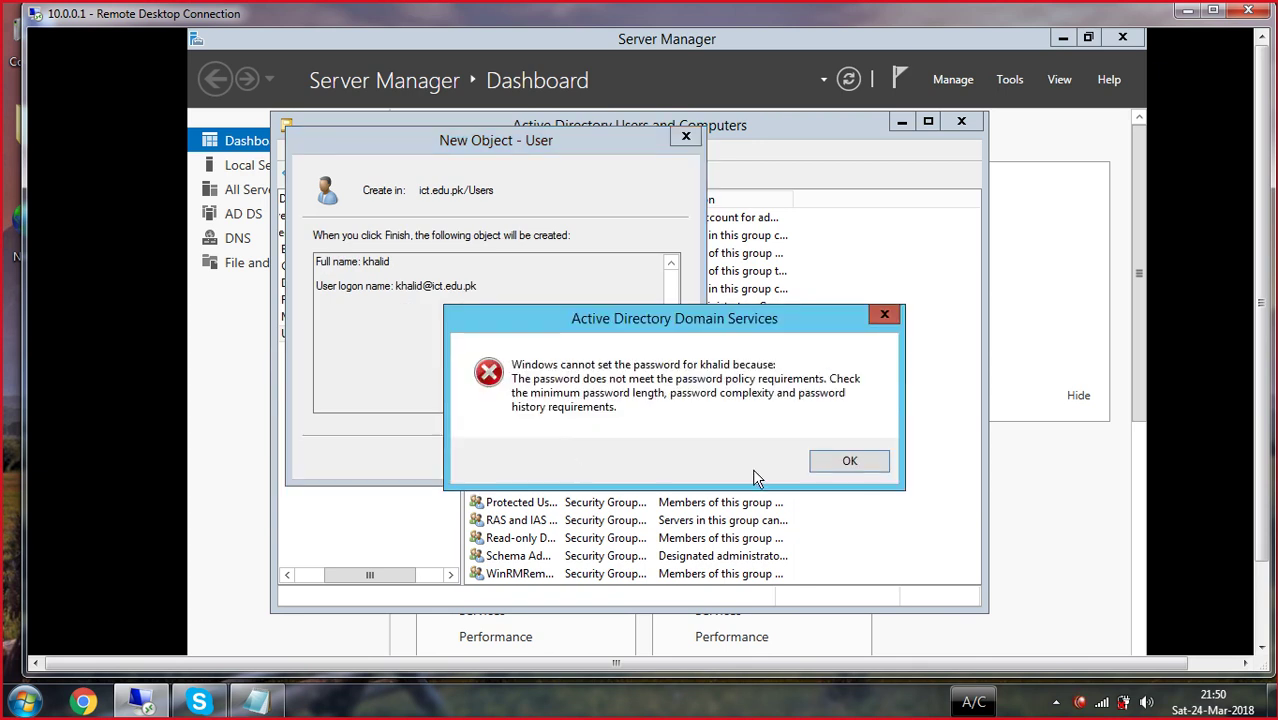
- After the password policy errors, set a longer password and create user khalid
{"action": "left_click", "coordinate": [847, 463]}
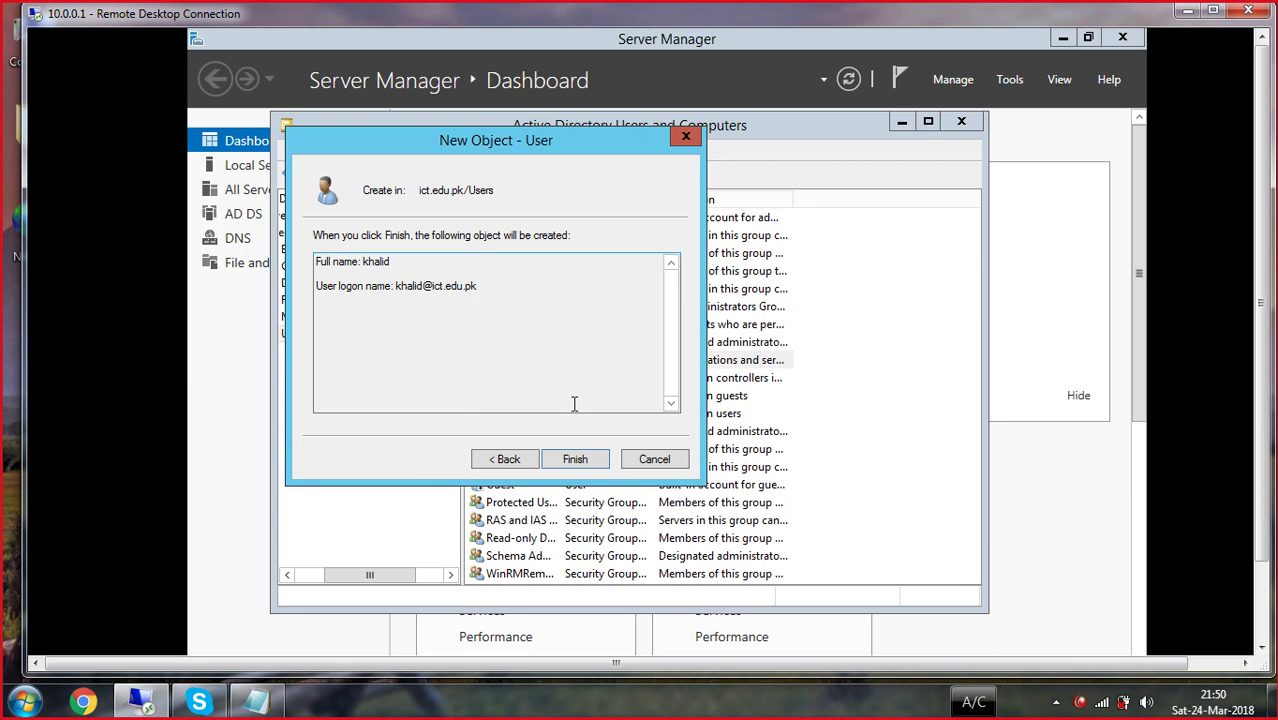
{"action": "left_click", "coordinate": [563, 461]}
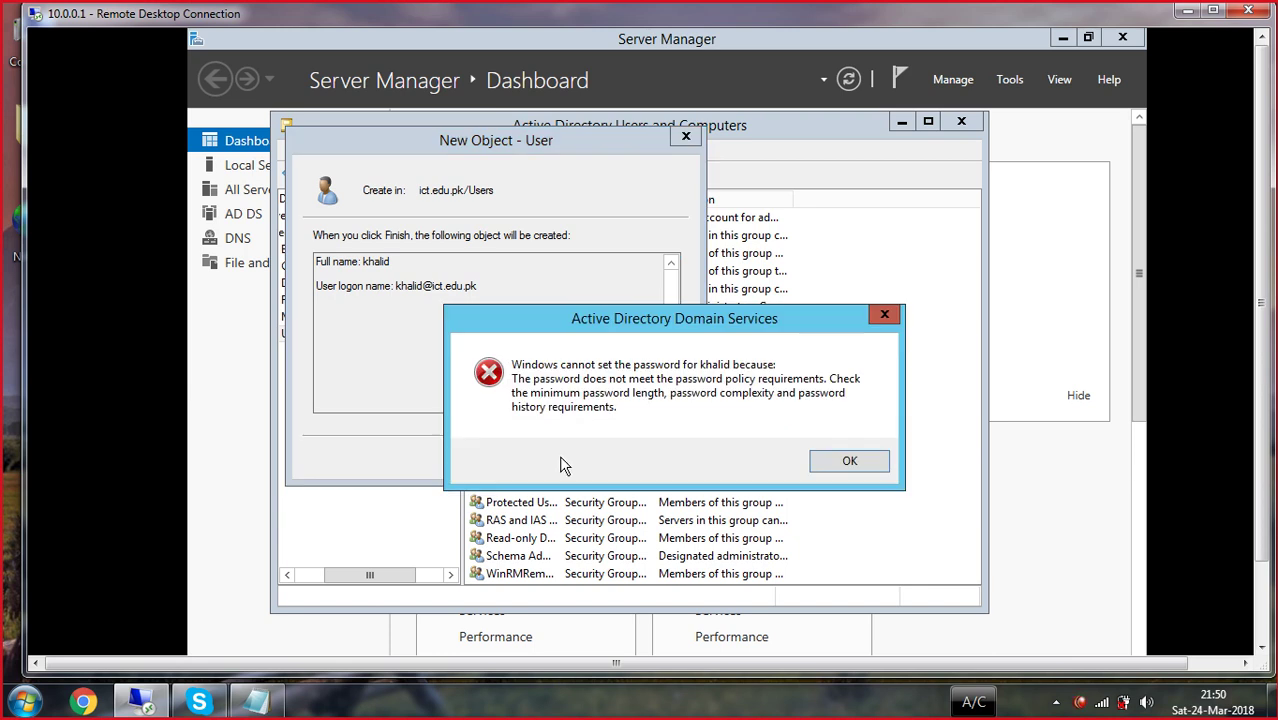
{"action": "left_click", "coordinate": [829, 470]}
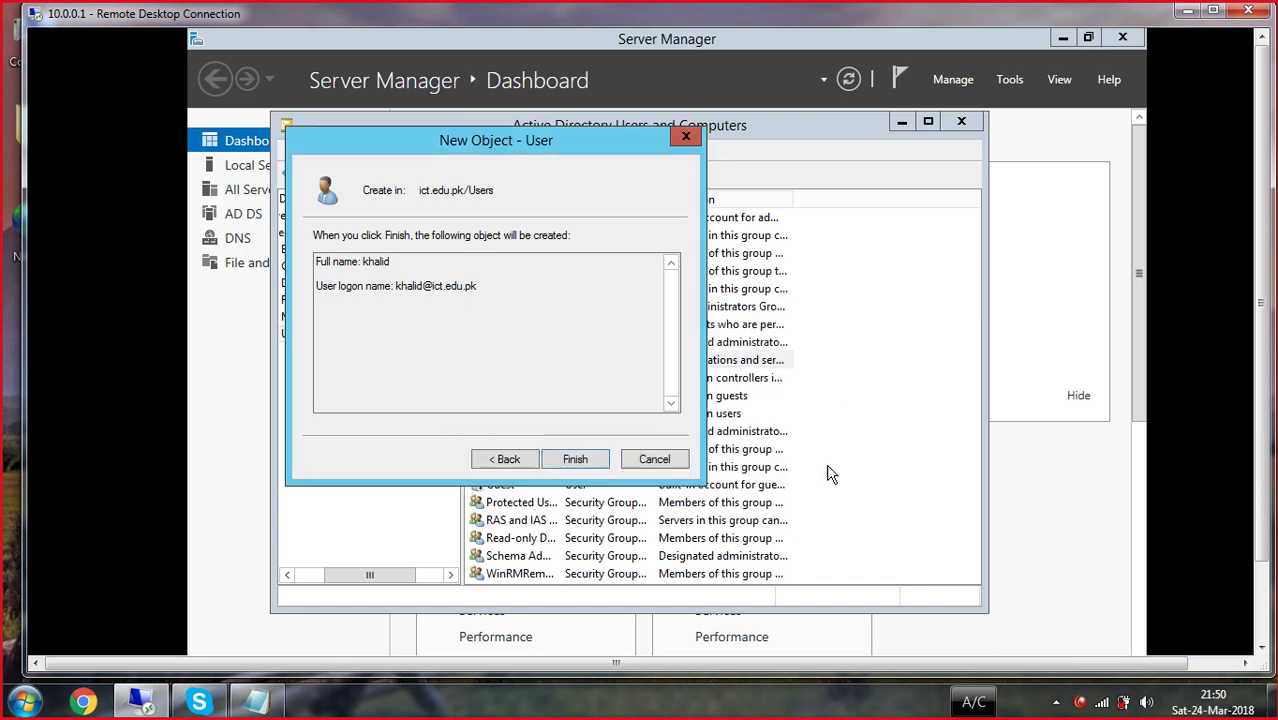
{"action": "left_click", "coordinate": [537, 464]}
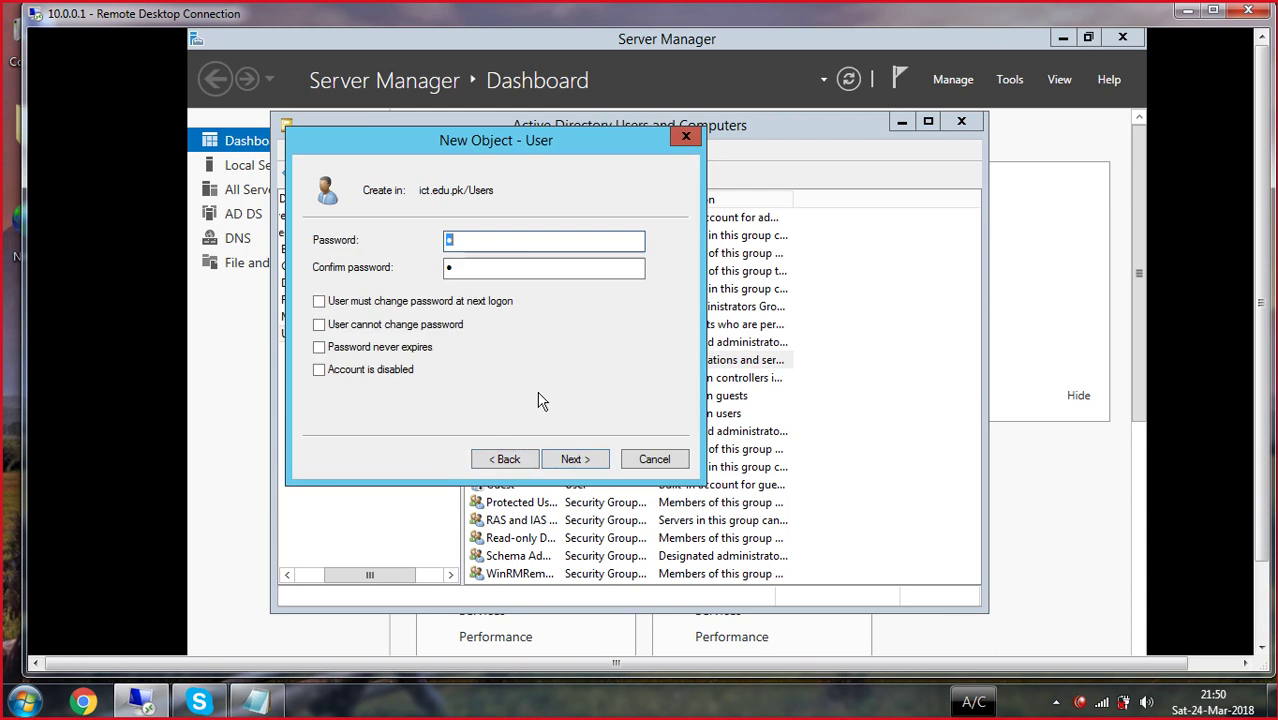
{"action": "type", "text": "123456"}
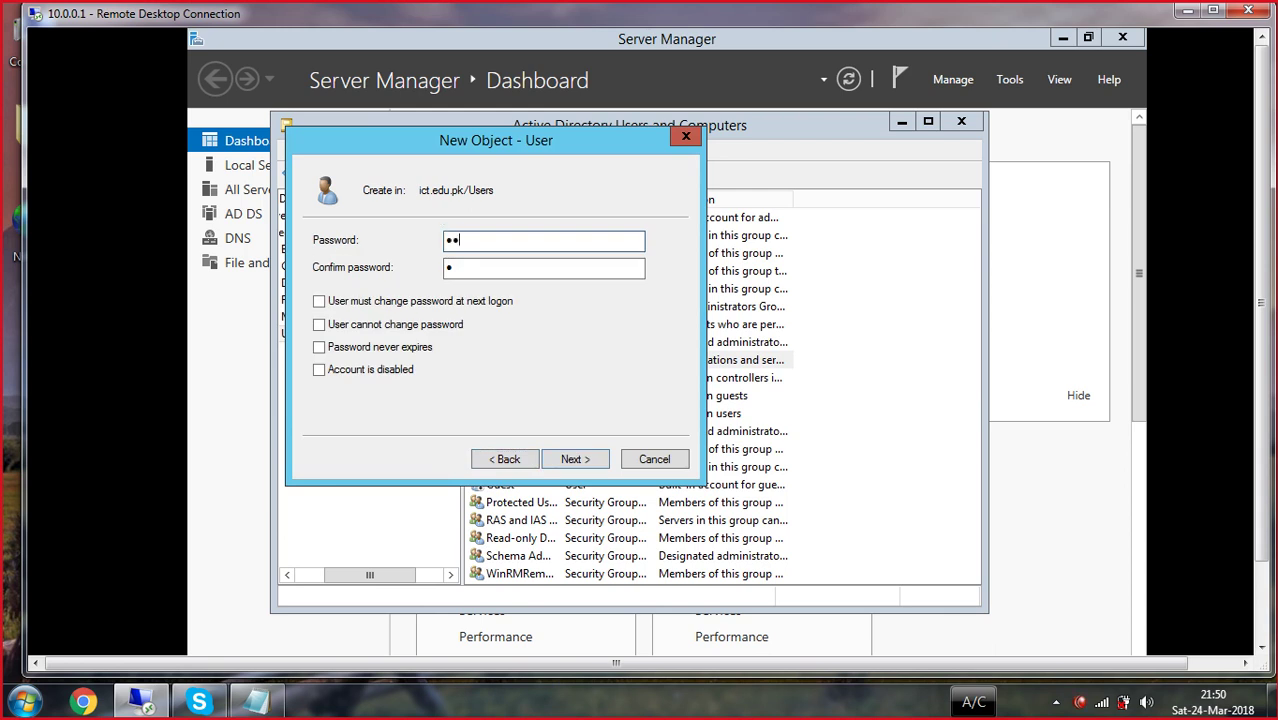
{"action": "type", "text": "78"}
{"action": "key", "text": "Tab"}
{"action": "type", "text": "12345678"}
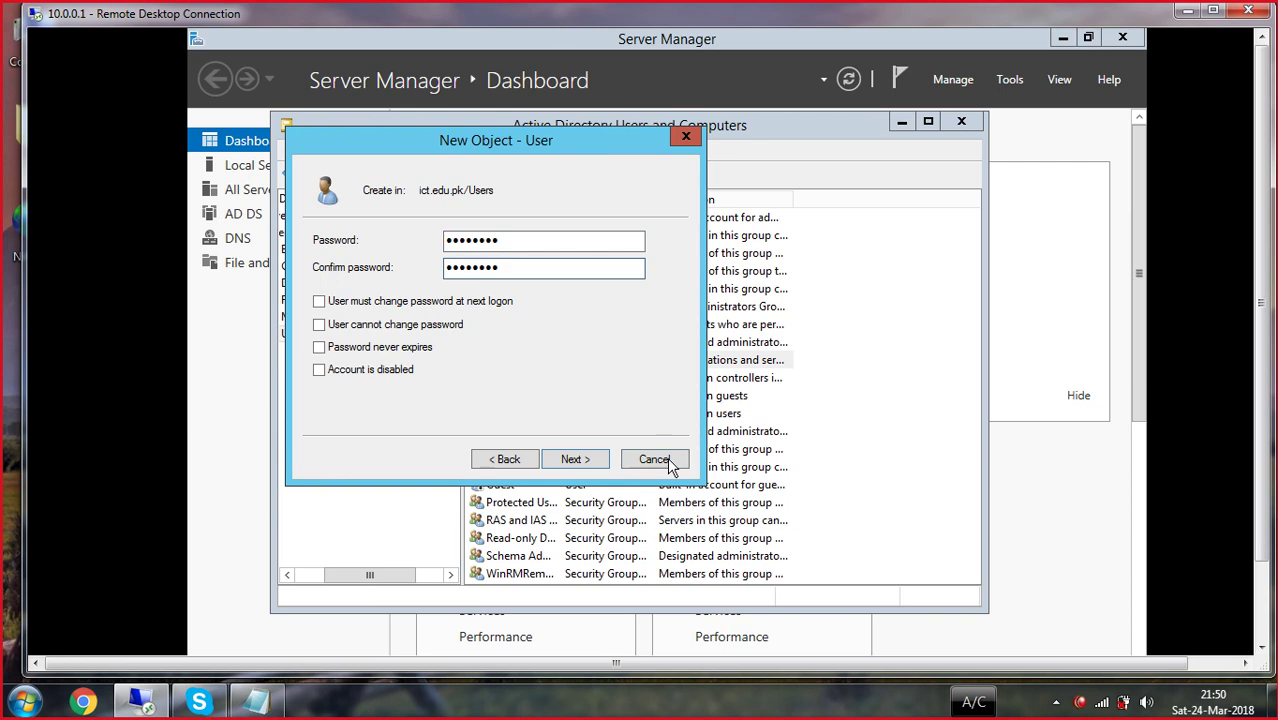
{"action": "left_click", "coordinate": [603, 460]}
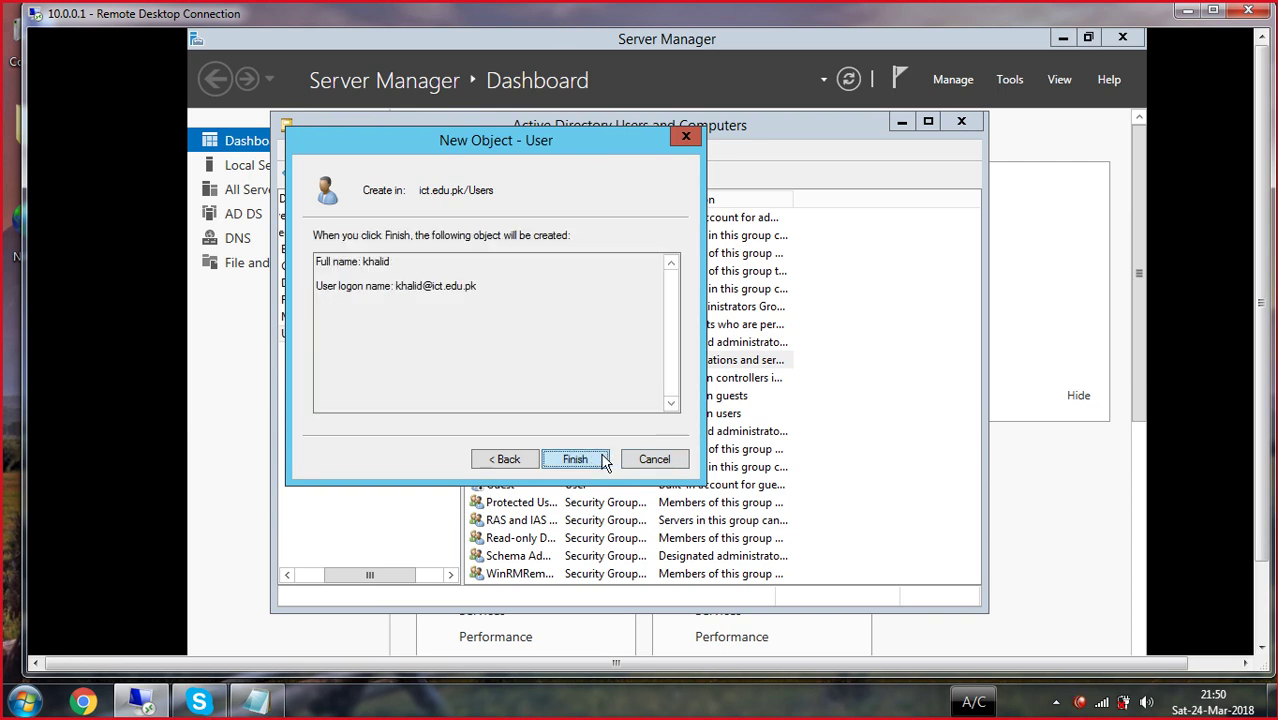
{"action": "left_click", "coordinate": [603, 460]}
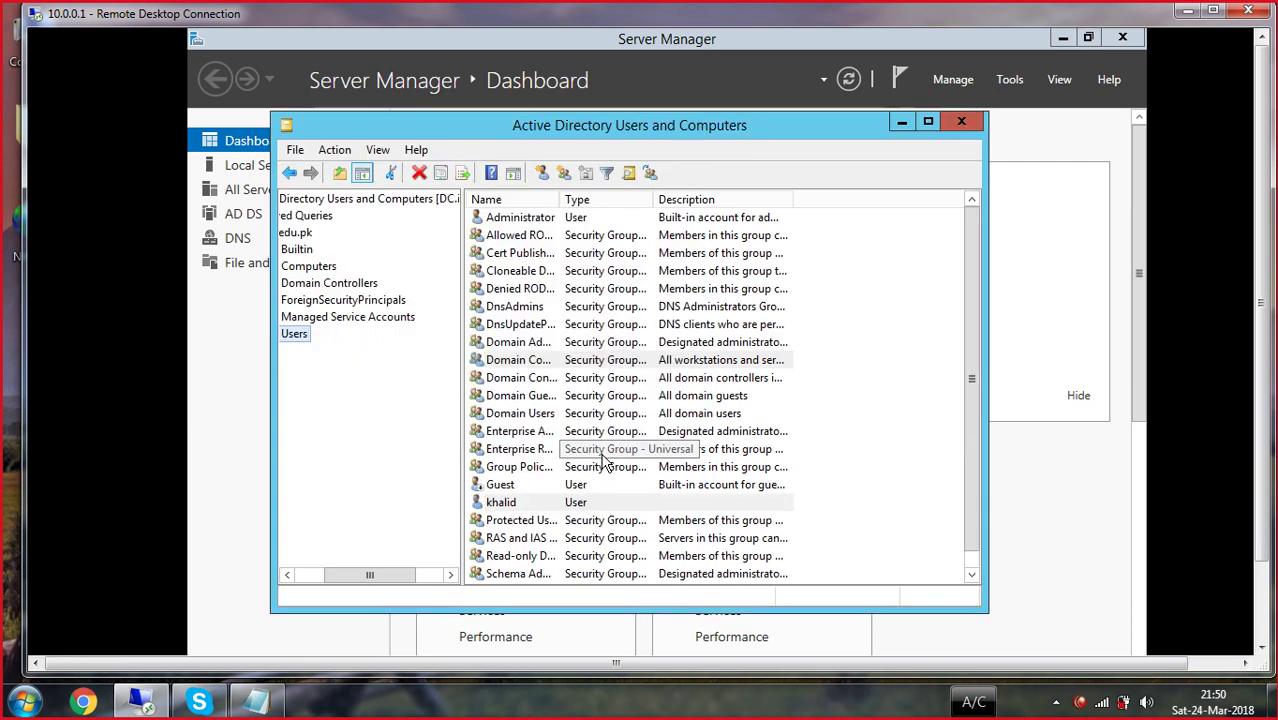
- Start a new computer account named win7 in the Computers container
{"action": "right_click", "coordinate": [337, 272]}
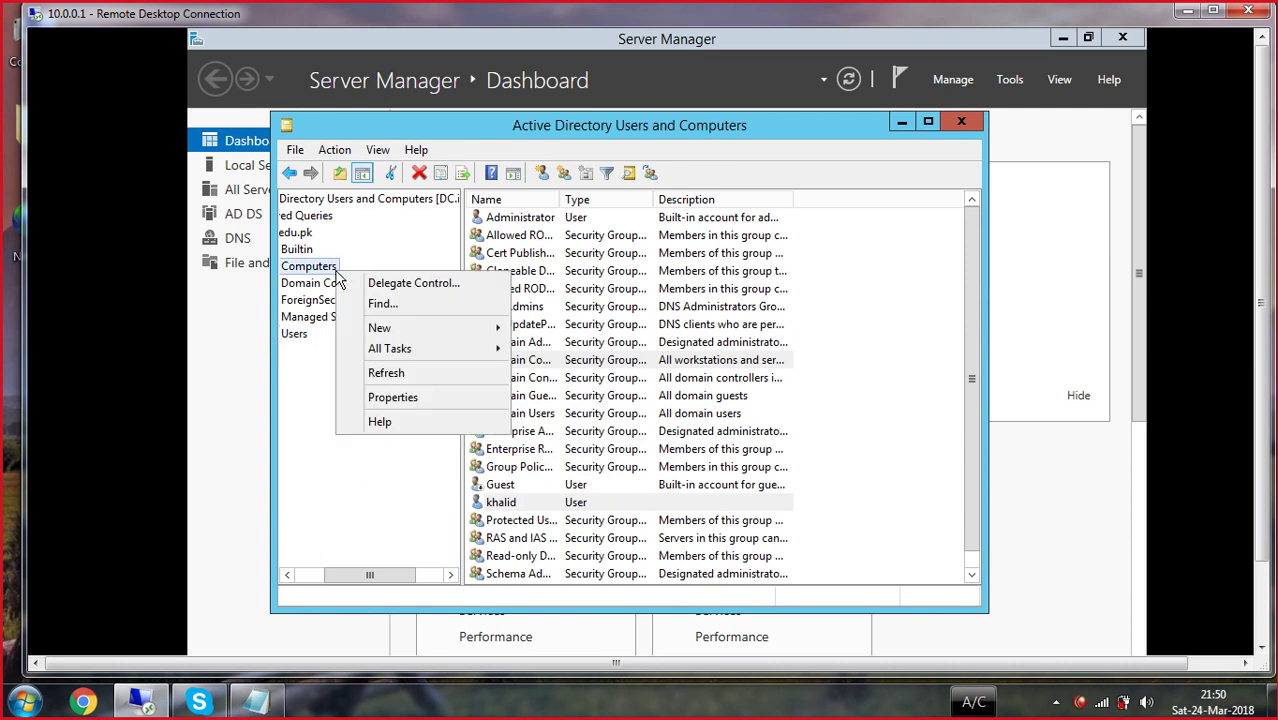
{"action": "mouse_move", "coordinate": [396, 331]}
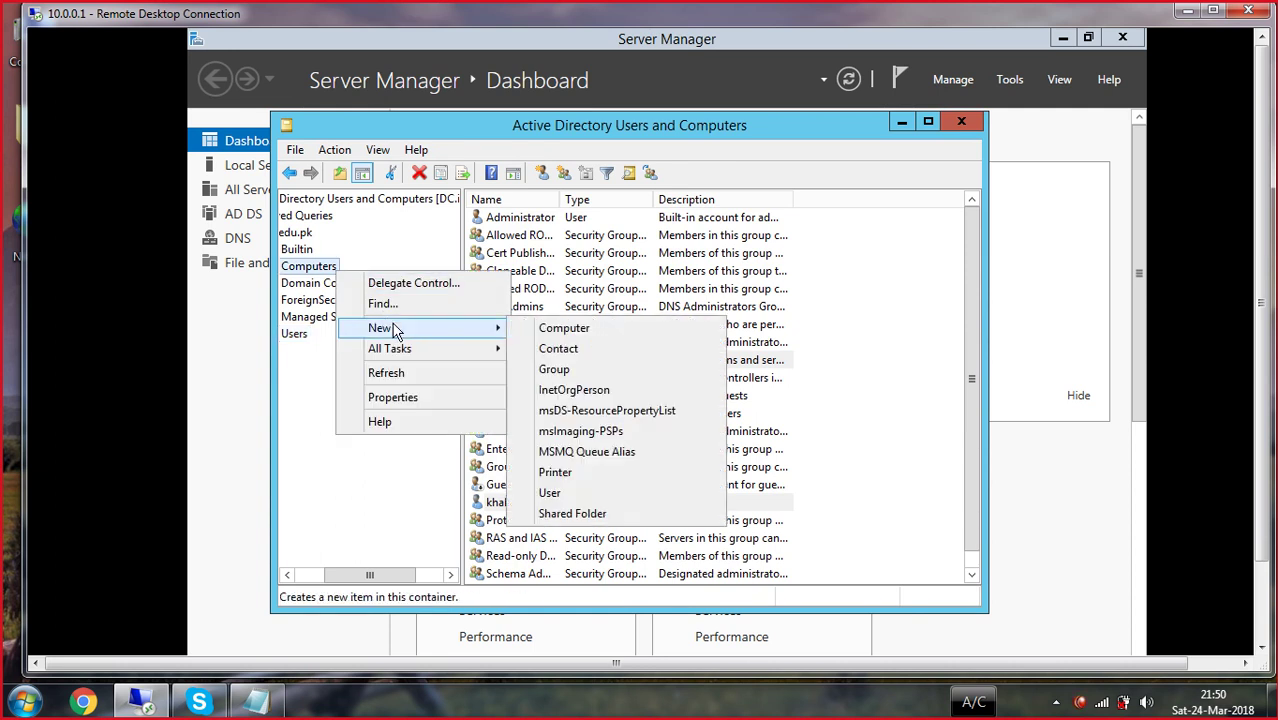
{"action": "left_click", "coordinate": [611, 335]}
{"action": "type", "text": "win7"}
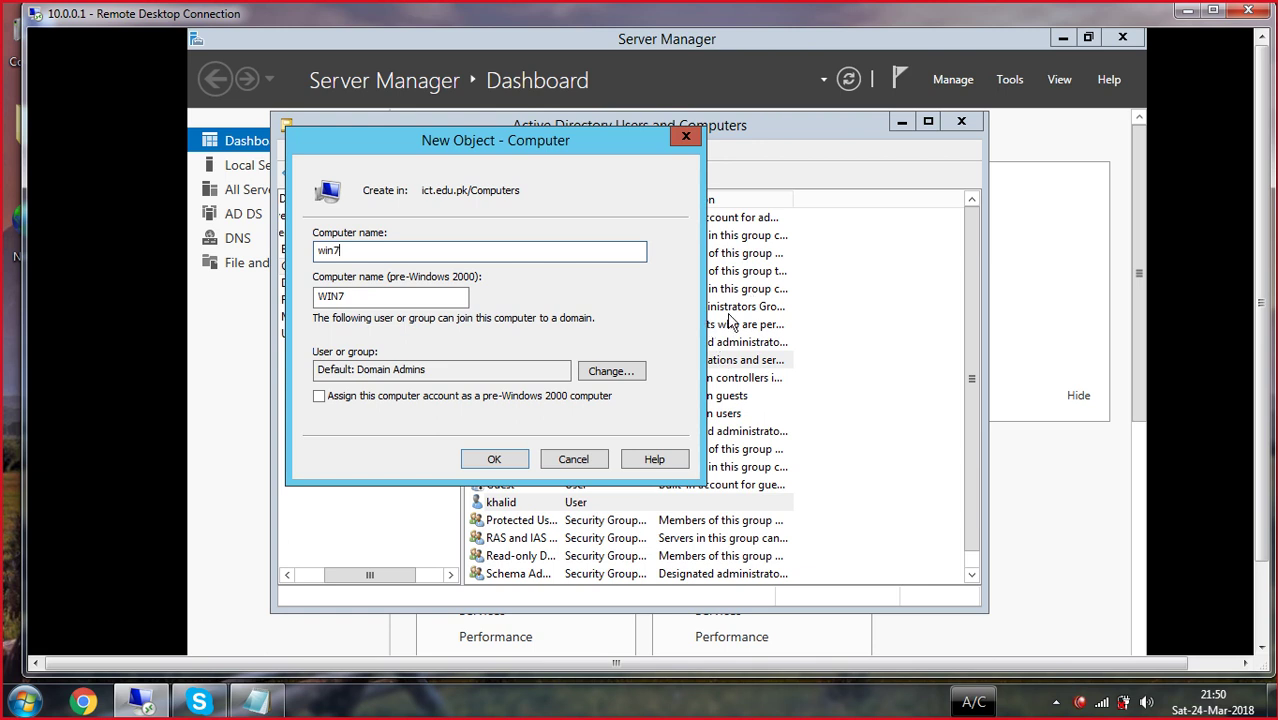
- Set khalid as the user allowed to join win7, fixing the typo, and create the account
{"action": "left_click", "coordinate": [617, 378]}
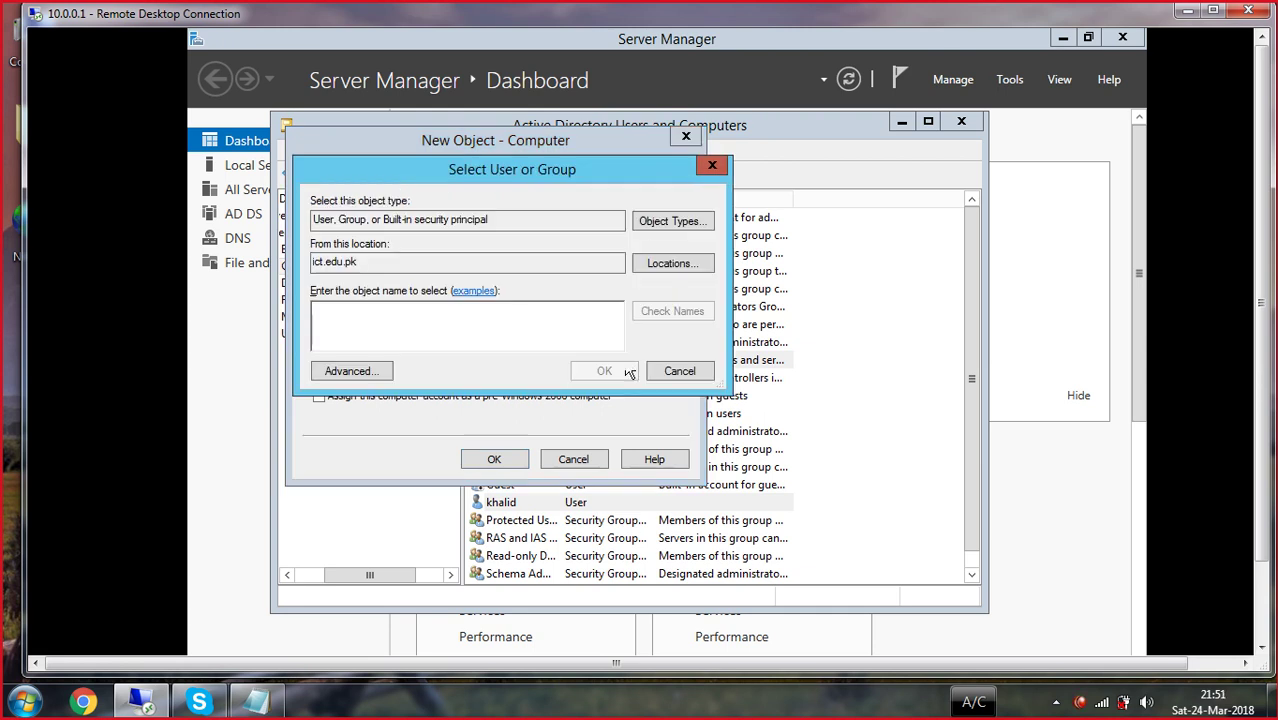
{"action": "type", "text": "k"}
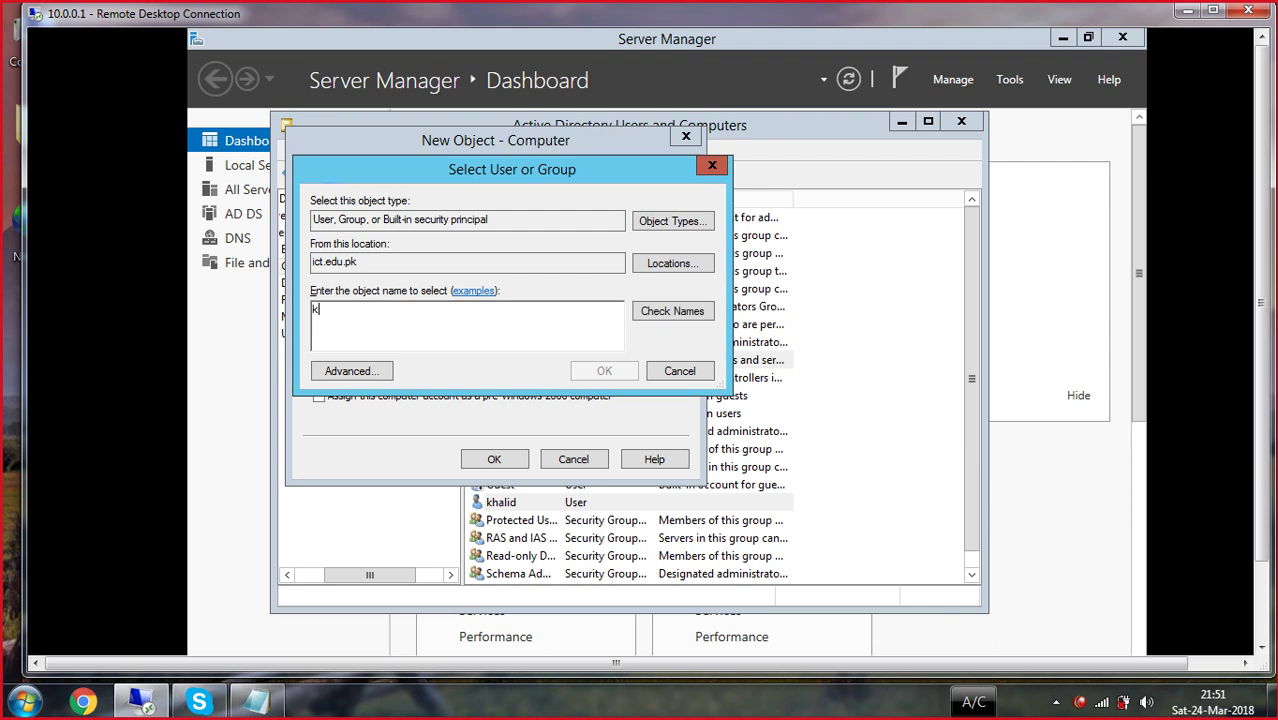
{"action": "type", "text": "hhalid"}
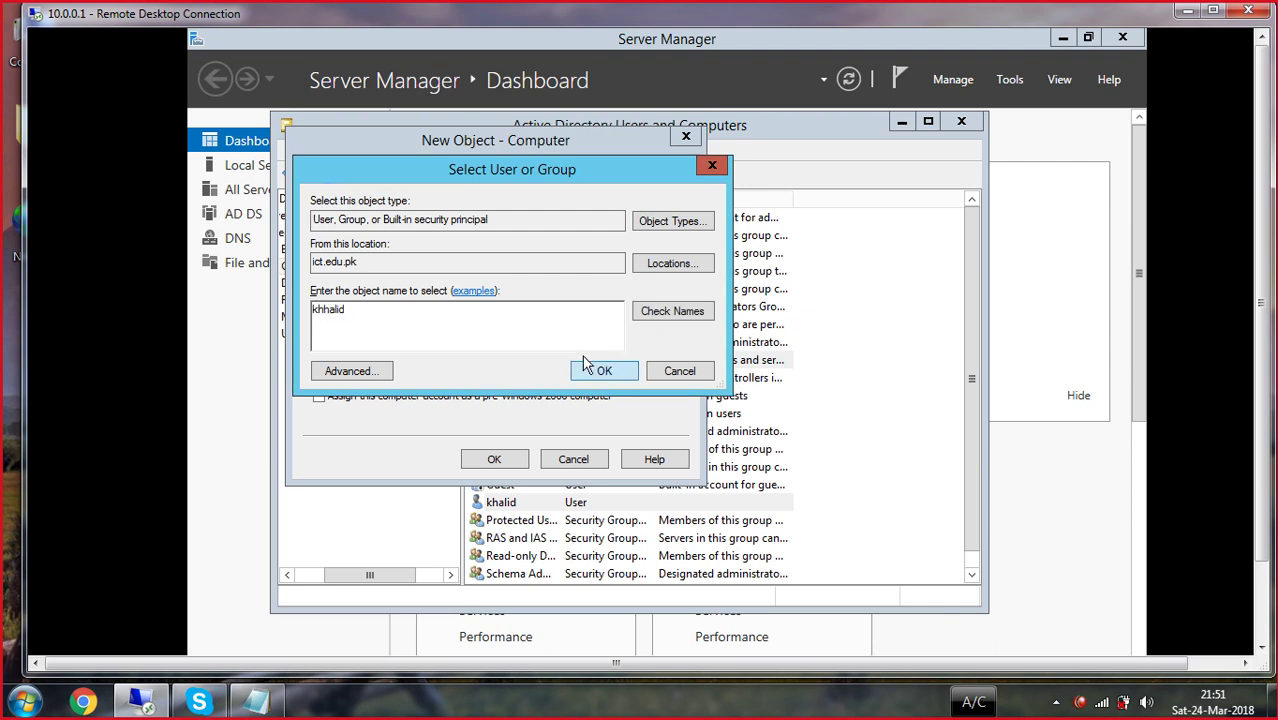
{"action": "left_click", "coordinate": [317, 310]}
{"action": "key", "text": "Delete"}
{"action": "key", "text": "BackSpace"}
{"action": "key", "text": "BackSpace"}
{"action": "key", "text": "BackSpace"}
{"action": "key", "text": "BackSpace"}
{"action": "key", "text": "BackSpace"}
{"action": "key", "text": "BackSpace"}
{"action": "key", "text": "BackSpace"}
{"action": "type", "text": "k"}
{"action": "left_click", "coordinate": [672, 311]}
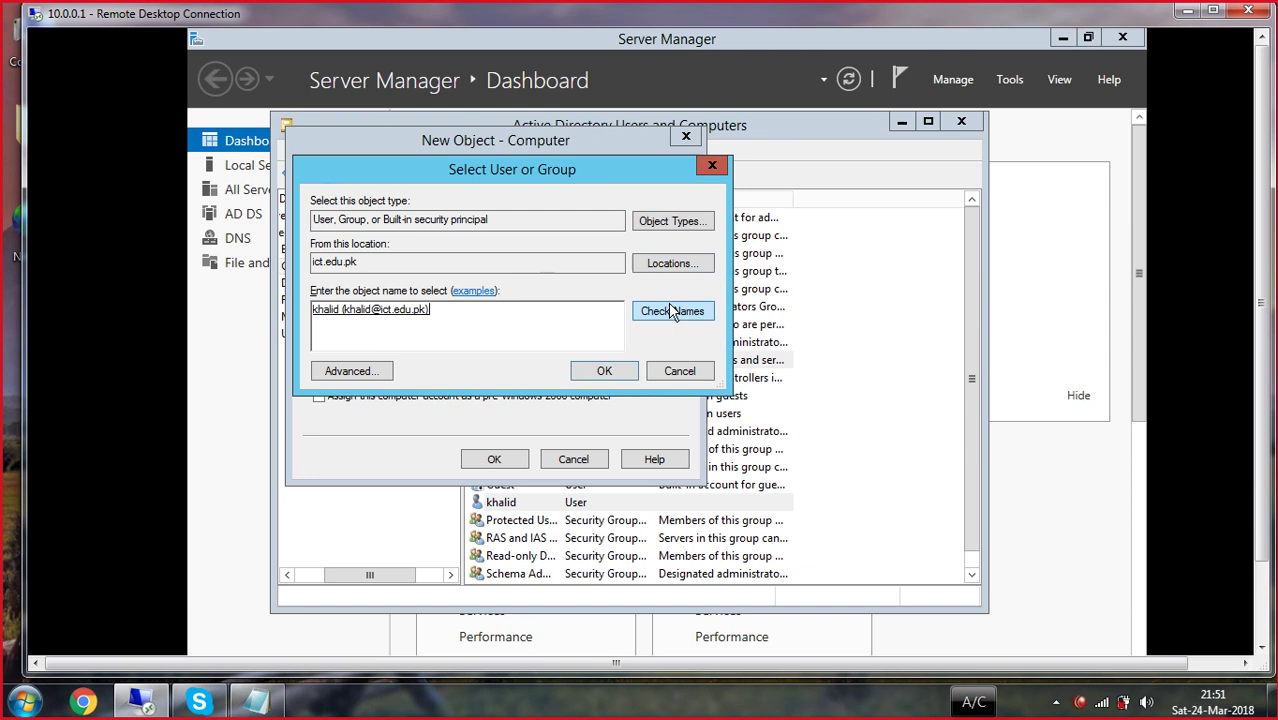
{"action": "left_click", "coordinate": [610, 370]}
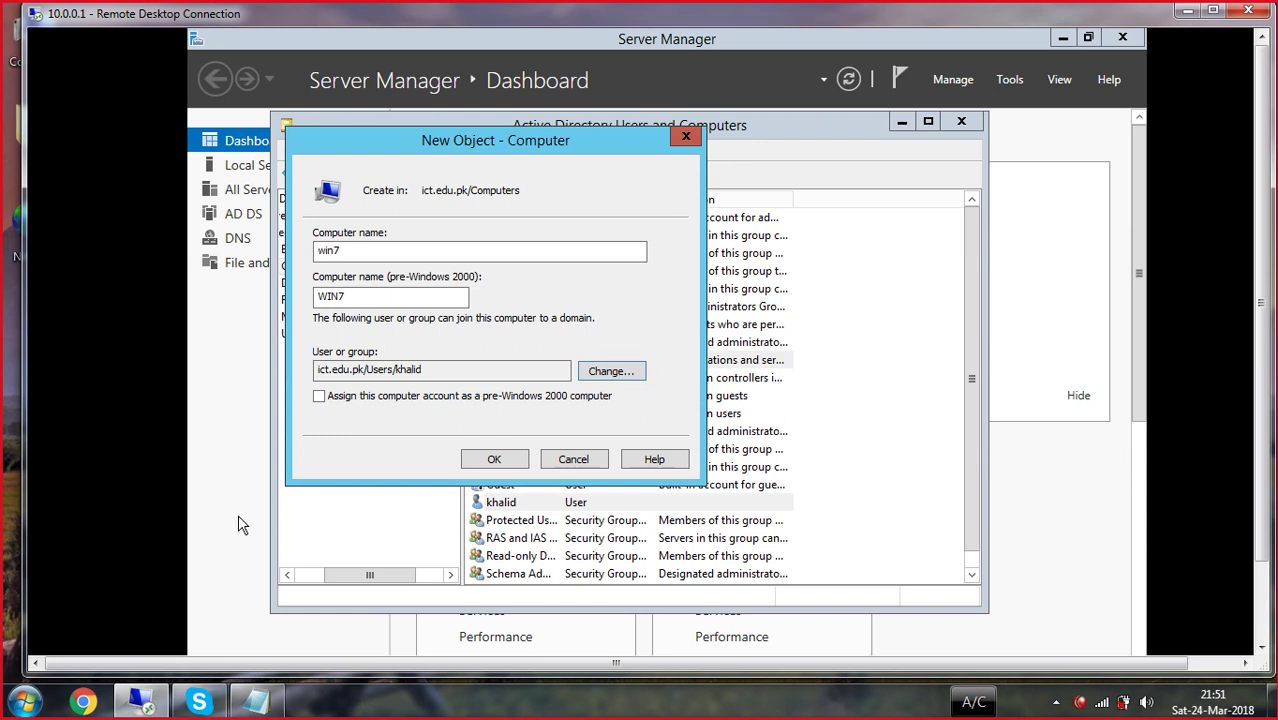
{"action": "left_click", "coordinate": [499, 458]}
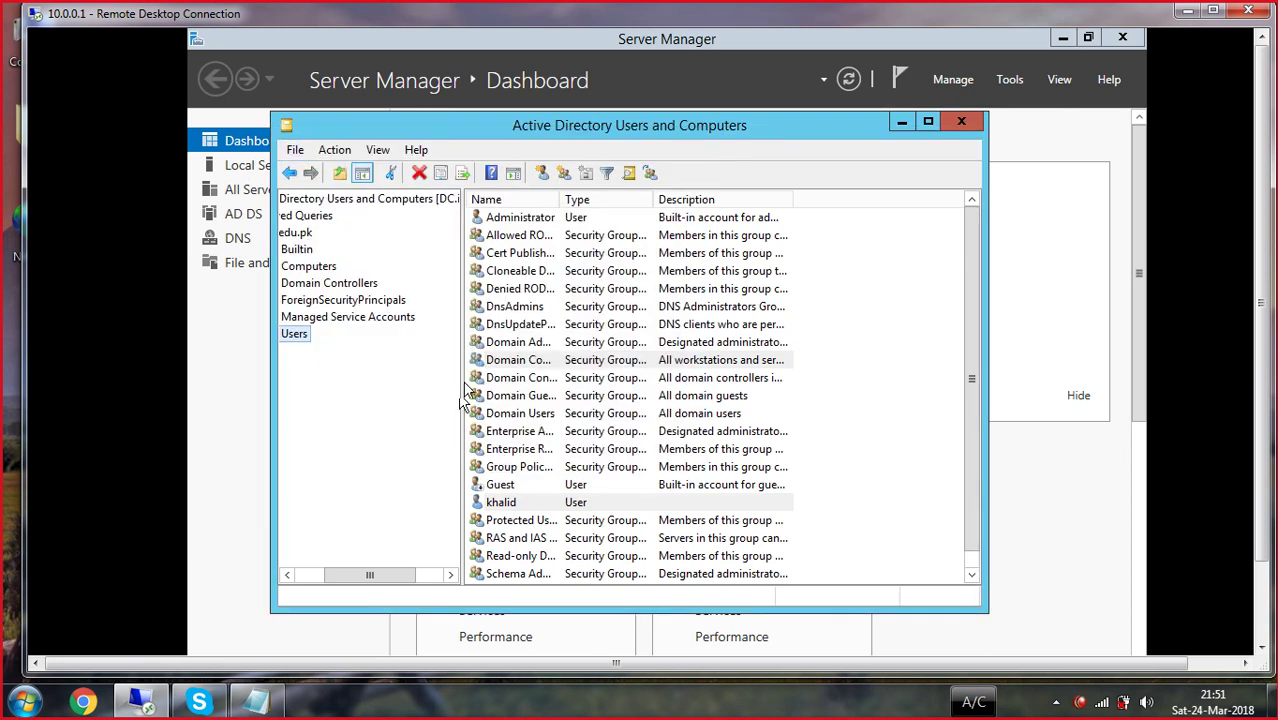
- Start a new computer account named win10 in the Users container
{"action": "right_click", "coordinate": [295, 333]}
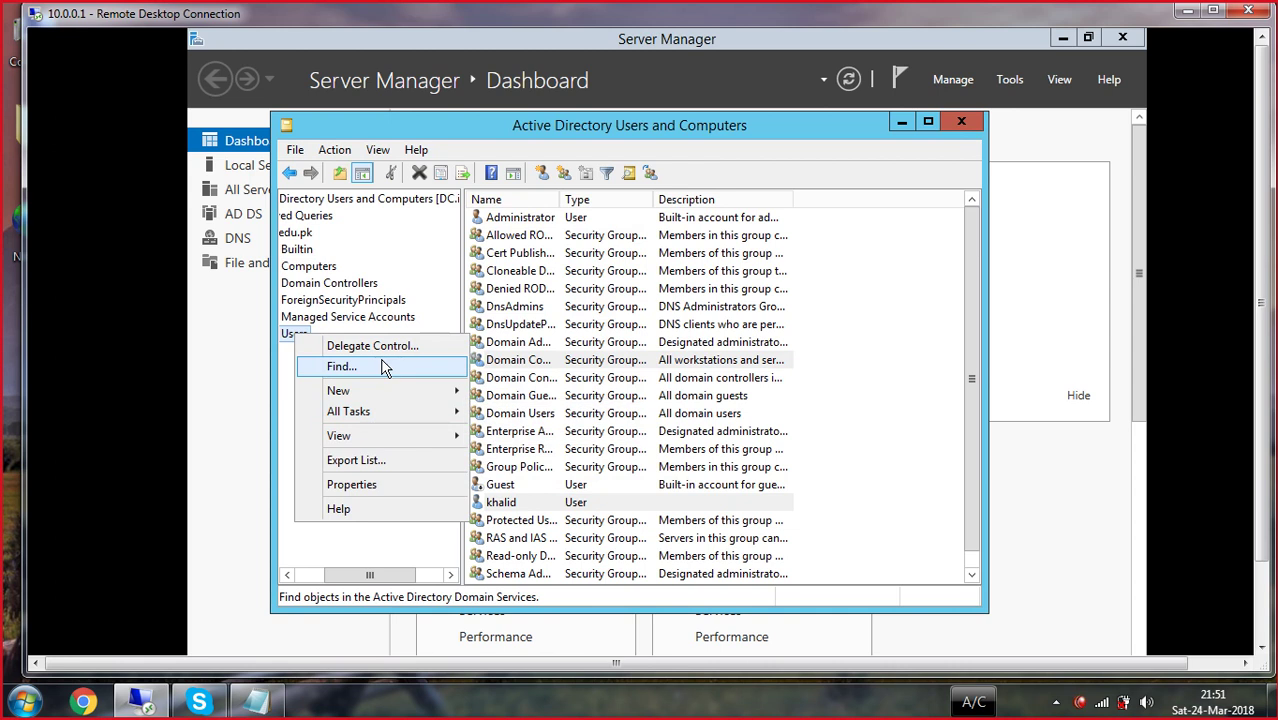
{"action": "mouse_move", "coordinate": [378, 390]}
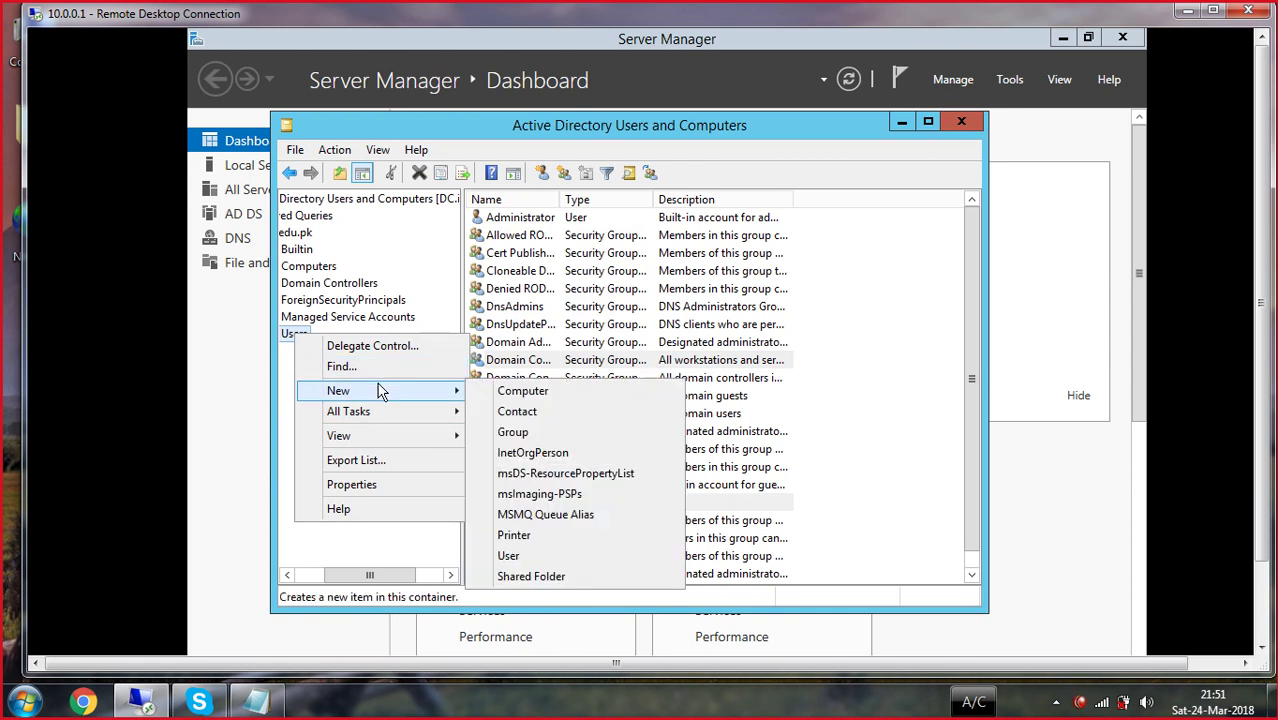
{"action": "left_click", "coordinate": [610, 391]}
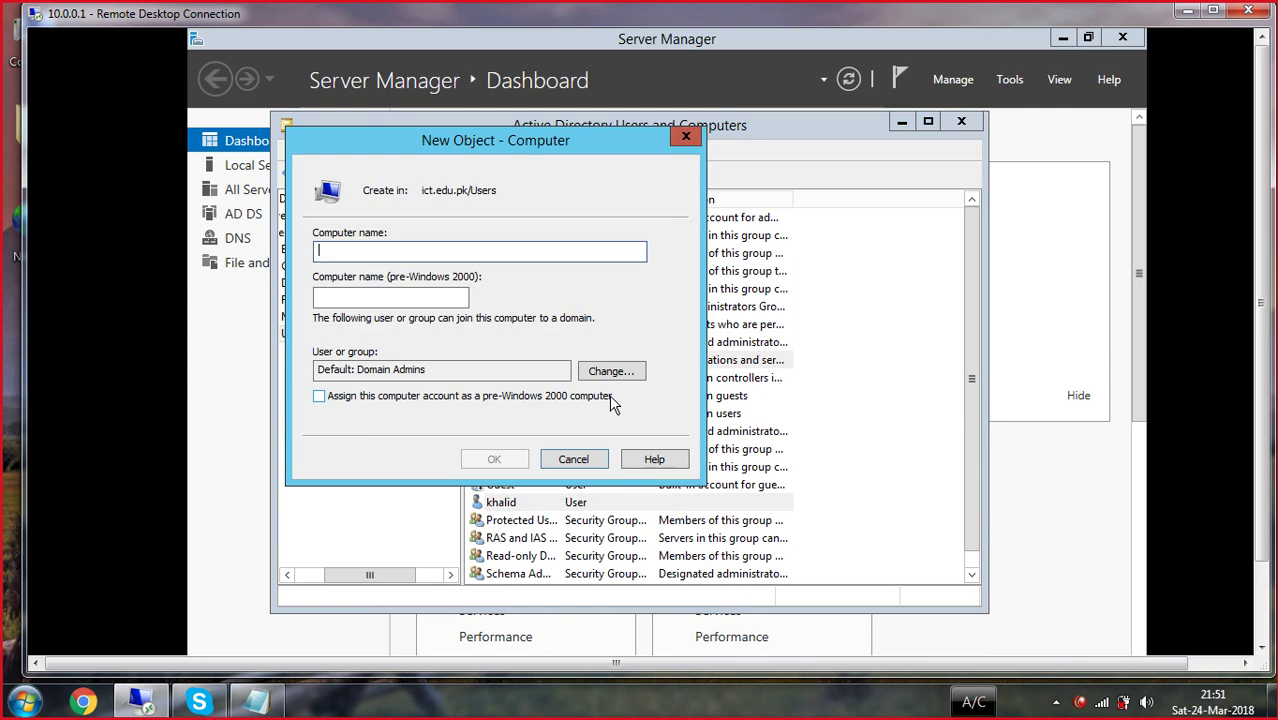
{"action": "type", "text": "wi"}
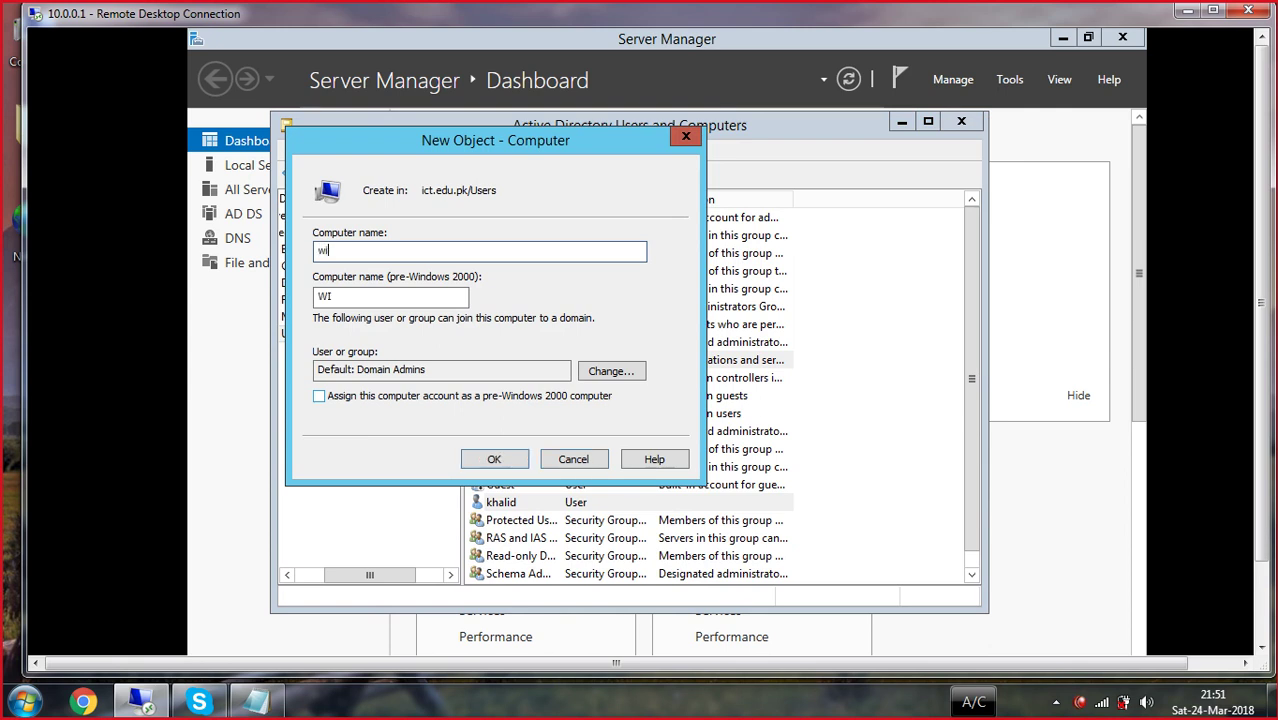
{"action": "type", "text": "n10"}
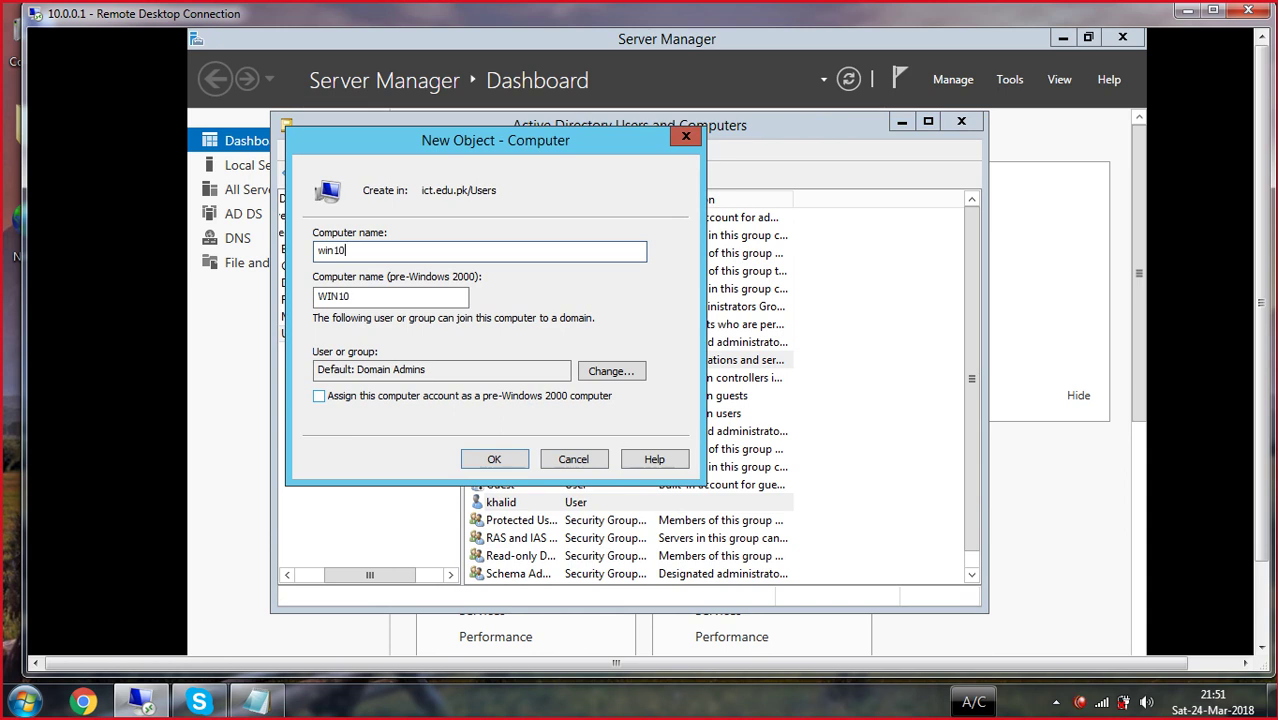
{"action": "key", "text": "Tab"}
{"action": "key", "text": "Tab"}
{"action": "key", "text": "Tab"}
{"action": "key", "text": "Tab"}
{"action": "key", "text": "Tab"}
{"action": "key", "text": "Tab"}
{"action": "key", "text": "Tab"}
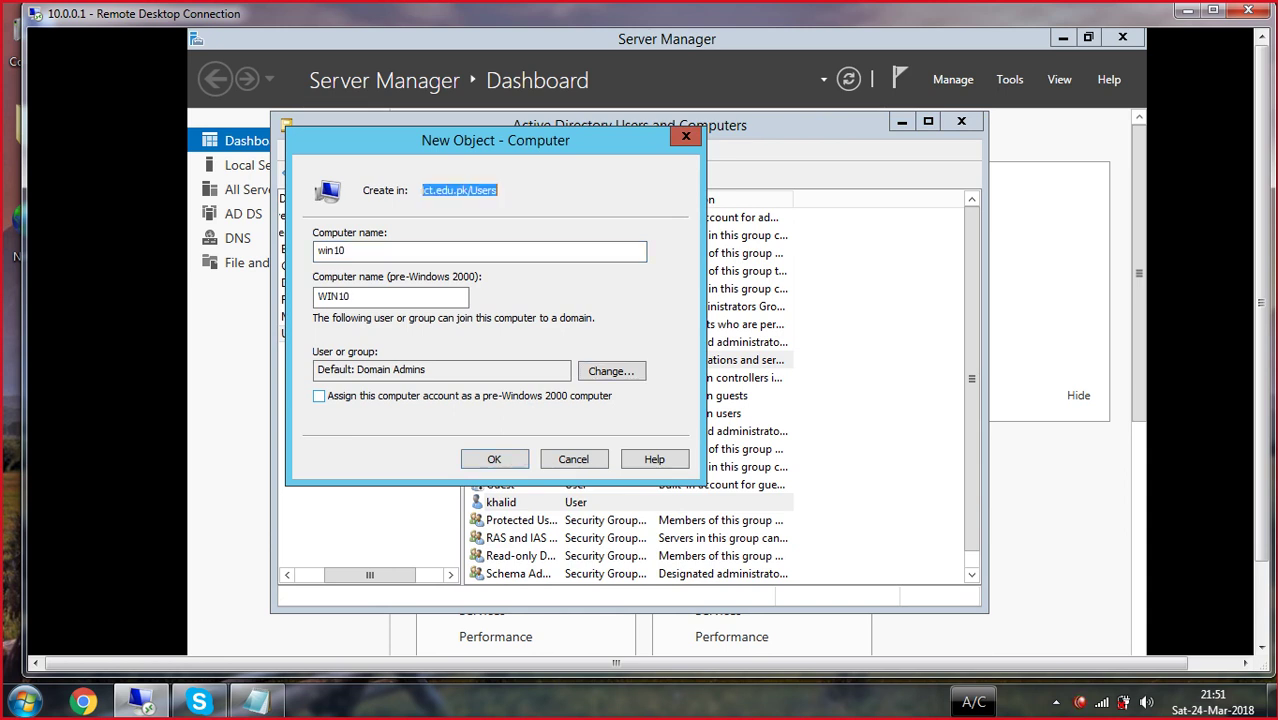
{"action": "key", "text": "shift+Tab"}
{"action": "key", "text": "shift+Tab"}
{"action": "key", "text": "shift+Tab"}
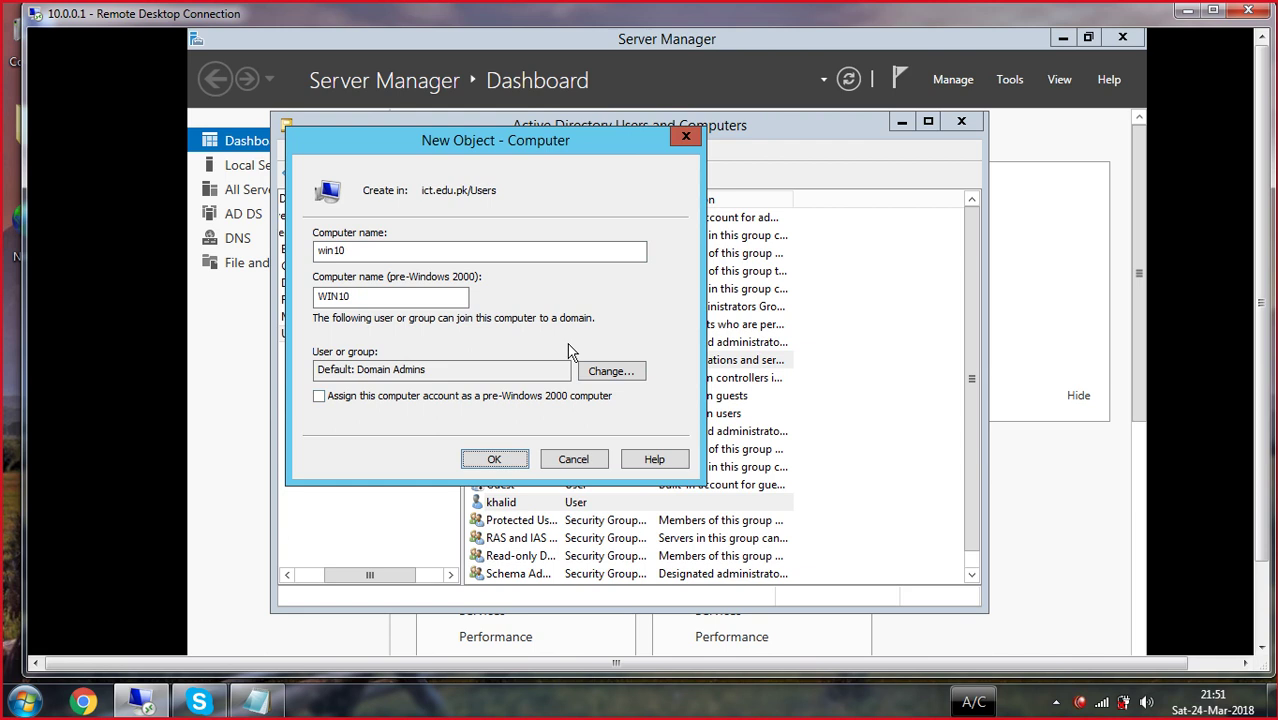
- Allow khalid to join win10 and create the computer account
{"action": "left_click", "coordinate": [592, 371]}
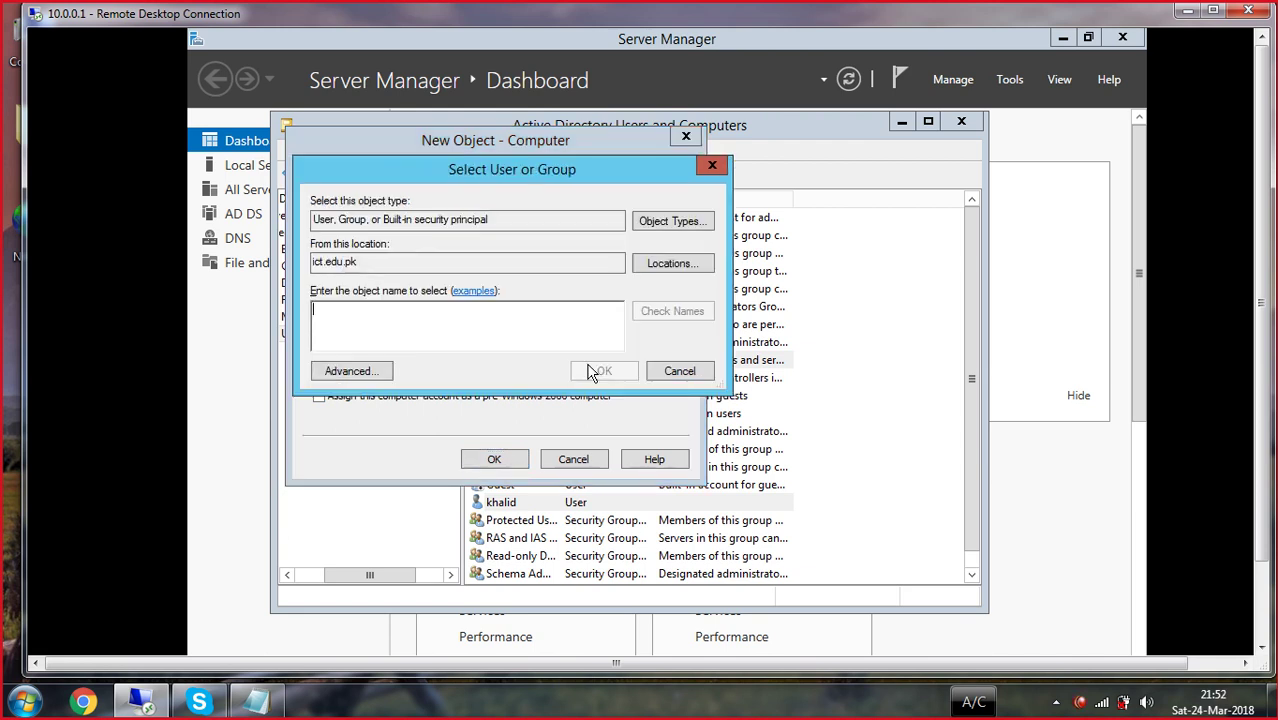
{"action": "type", "text": "ali"}
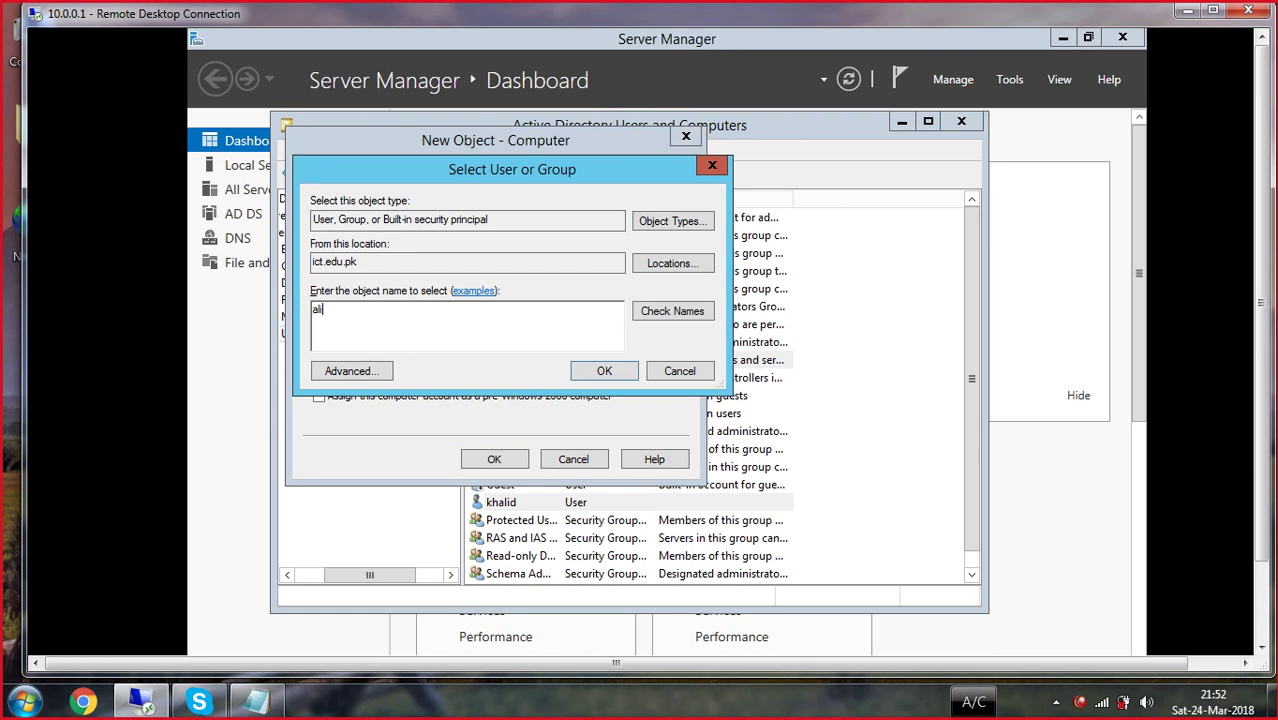
{"action": "key", "text": "BackSpace"}
{"action": "key", "text": "BackSpace"}
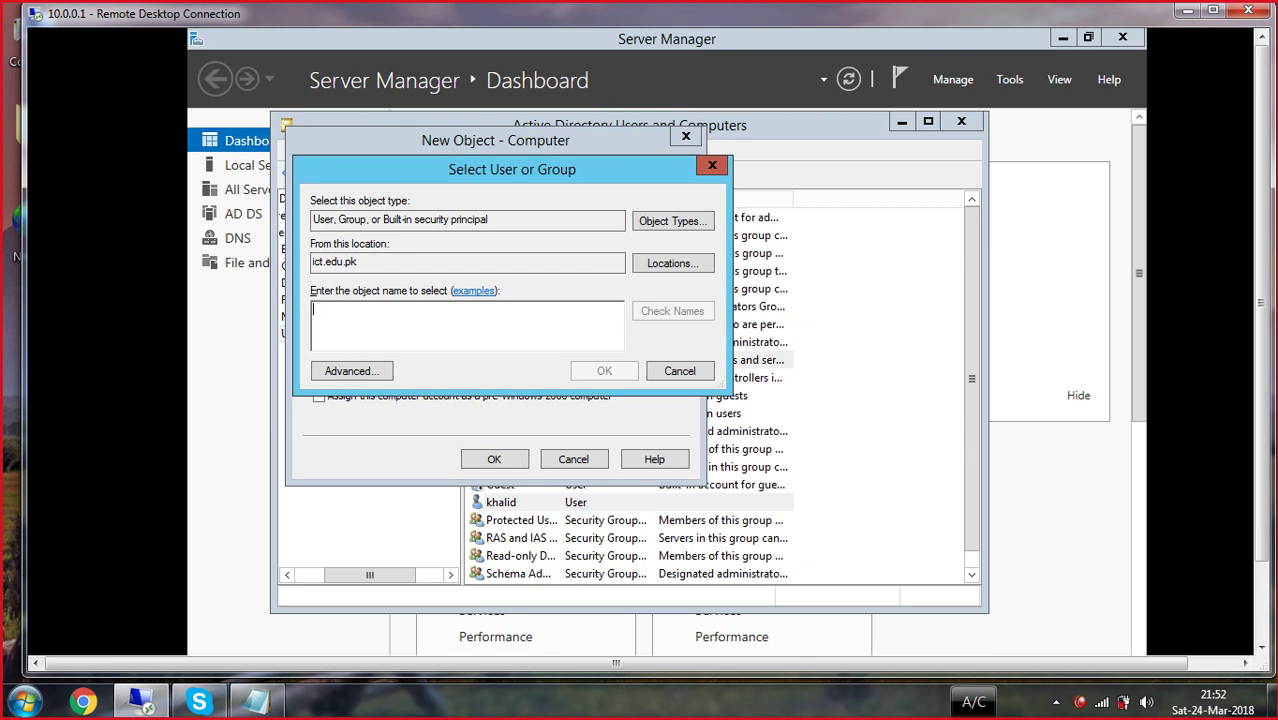
{"action": "type", "text": "kh"}
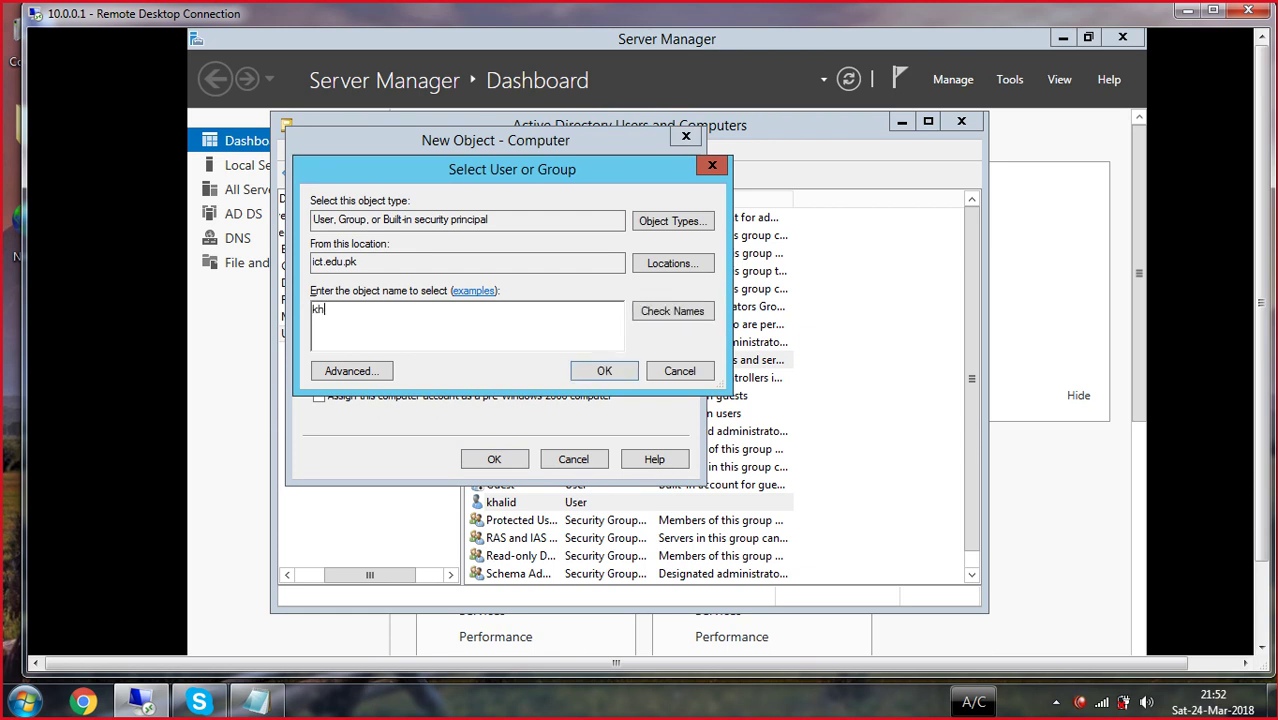
{"action": "type", "text": "alid"}
{"action": "left_click", "coordinate": [604, 371]}
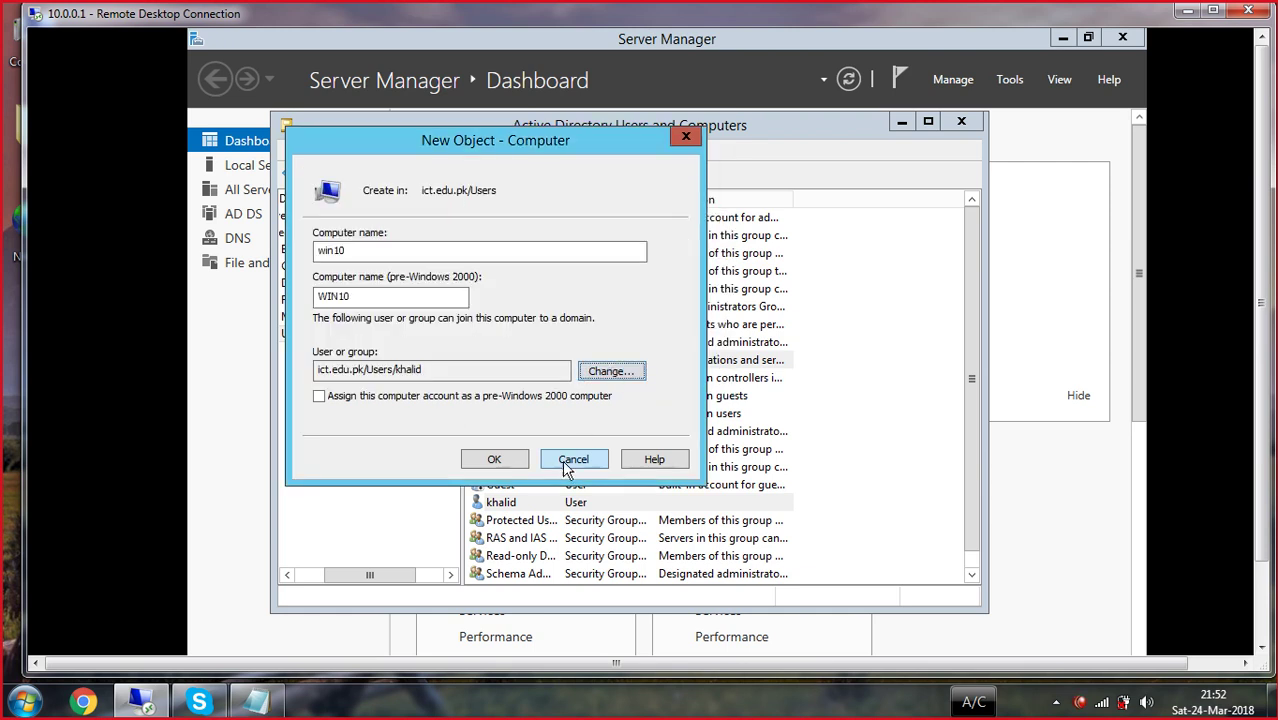
{"action": "left_click", "coordinate": [498, 458]}
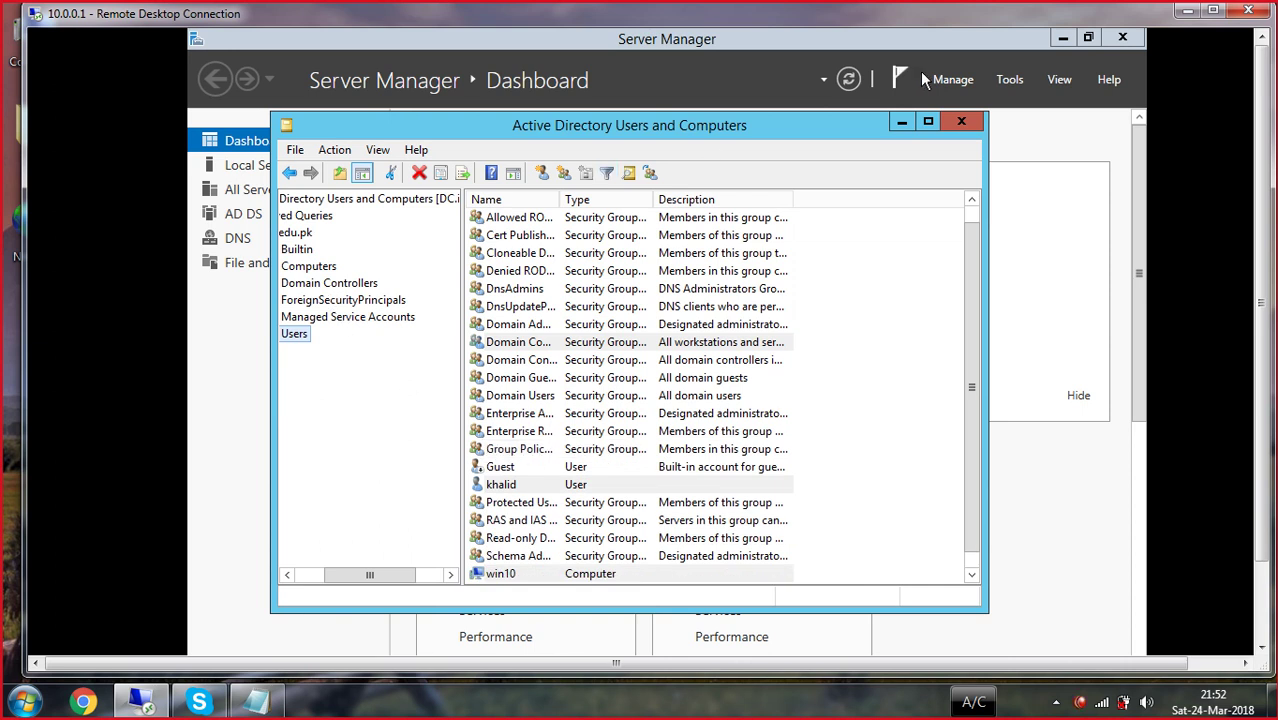
- Maximize ADUC, refresh Computers to show win7, then minimize ADUC and Server Manager
{"action": "left_click", "coordinate": [928, 121]}
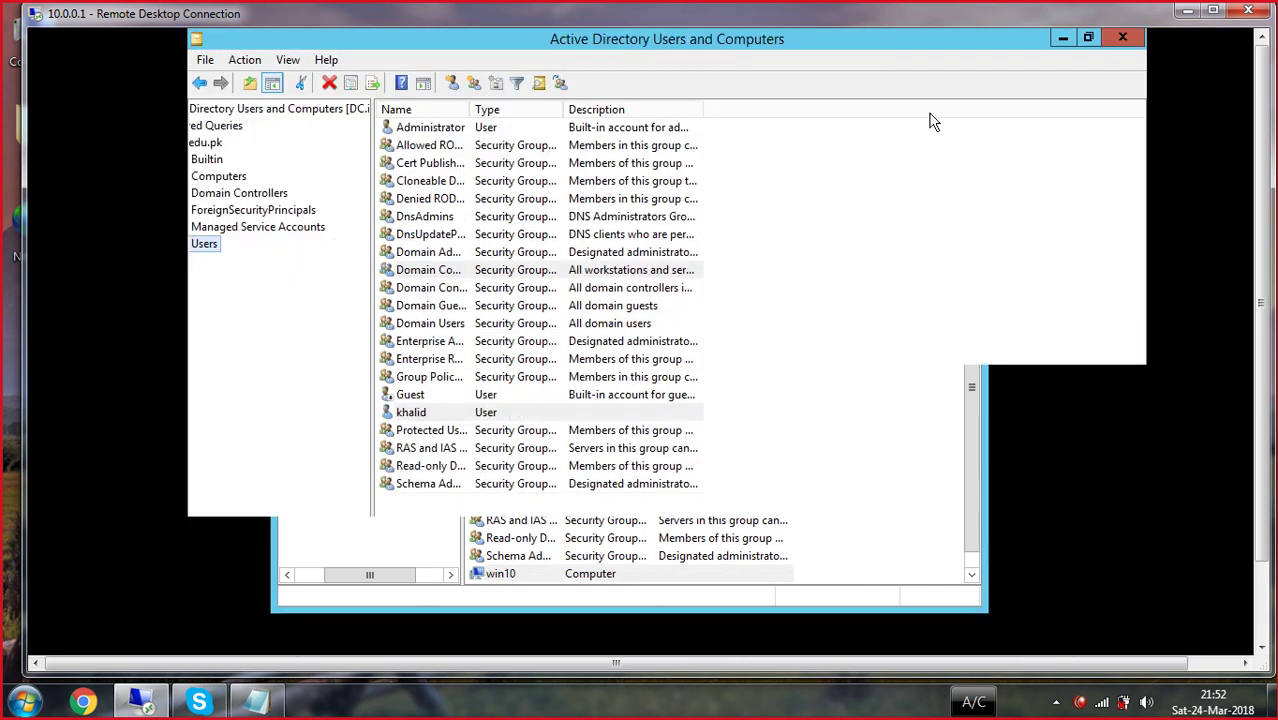
{"action": "left_click", "coordinate": [225, 179]}
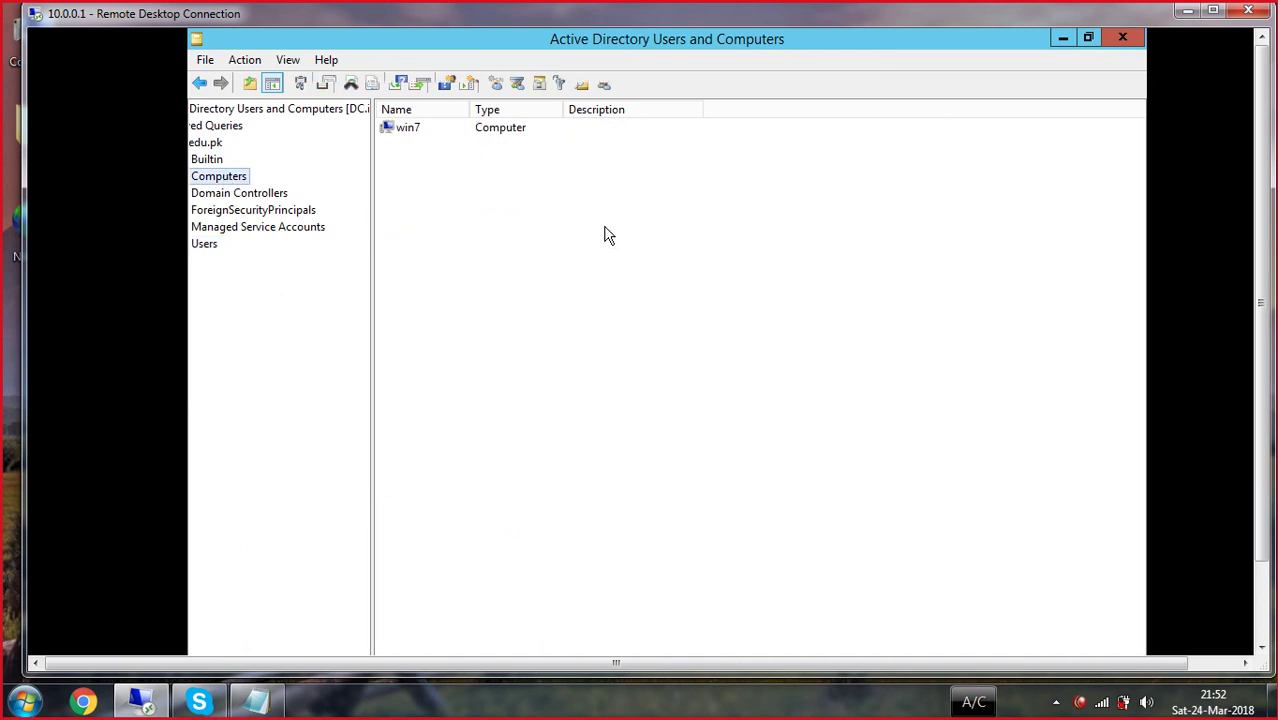
{"action": "left_click", "coordinate": [608, 235]}
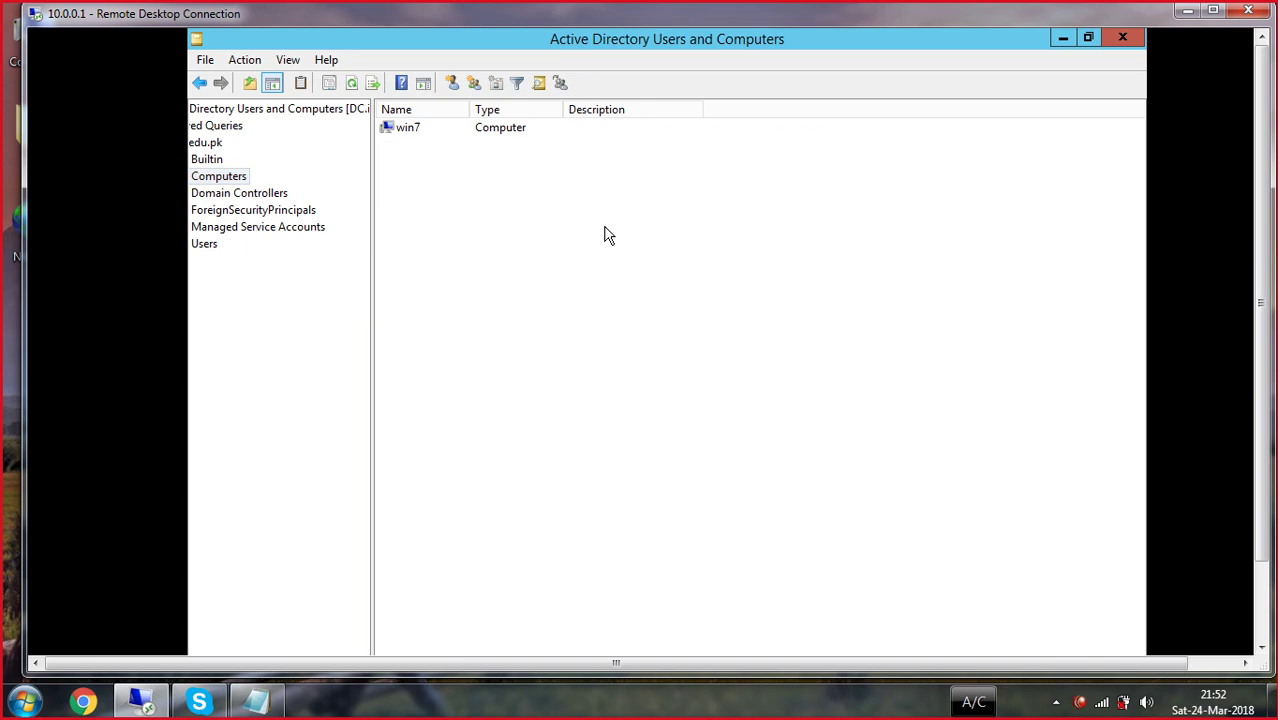
{"action": "key", "text": "F5"}
{"action": "left_click", "coordinate": [1063, 38]}
{"action": "left_click", "coordinate": [1064, 38]}
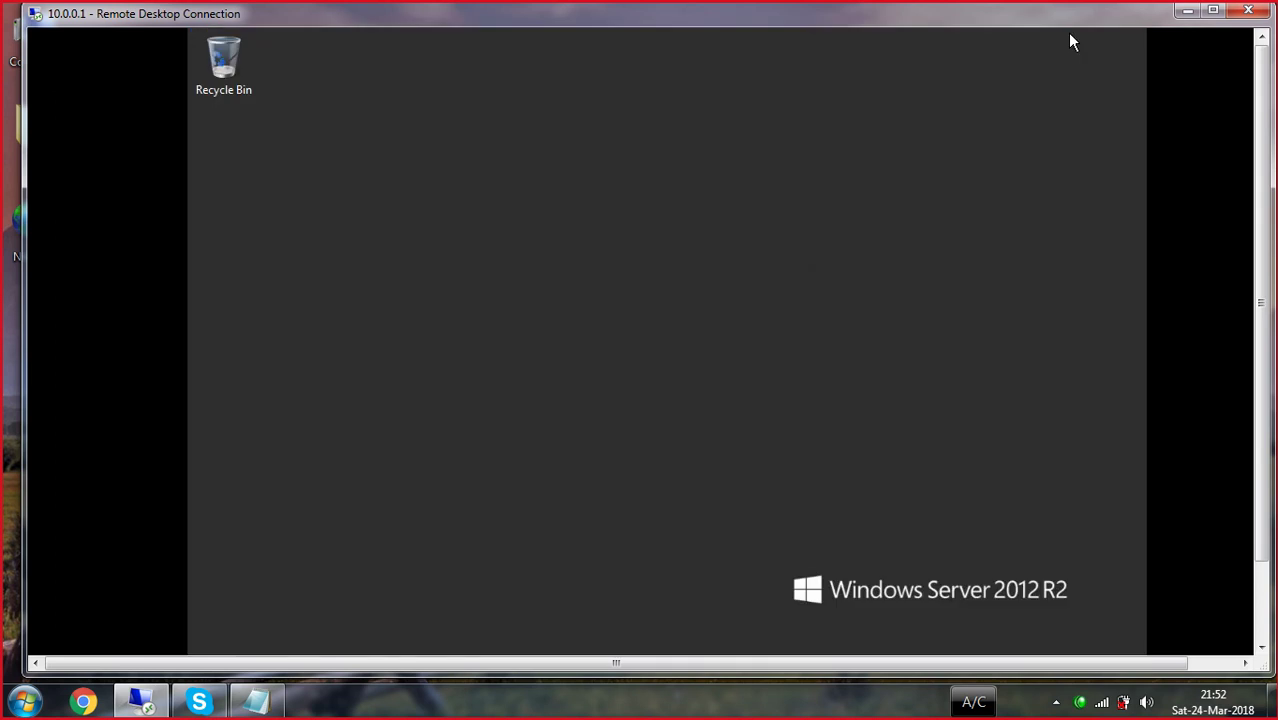
- Leave the remote and full-screen views and start Client 7 from VirtualBox Manager
{"action": "left_click", "coordinate": [1186, 11]}
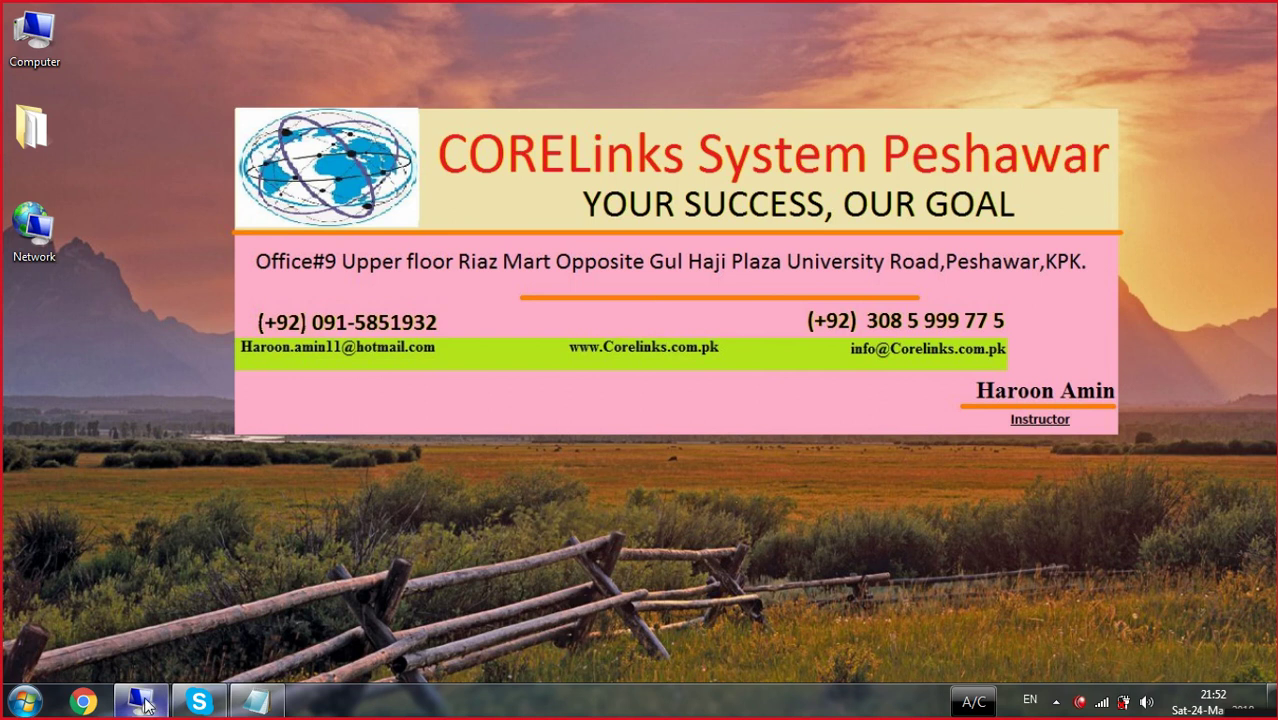
{"action": "mouse_move", "coordinate": [145, 704]}
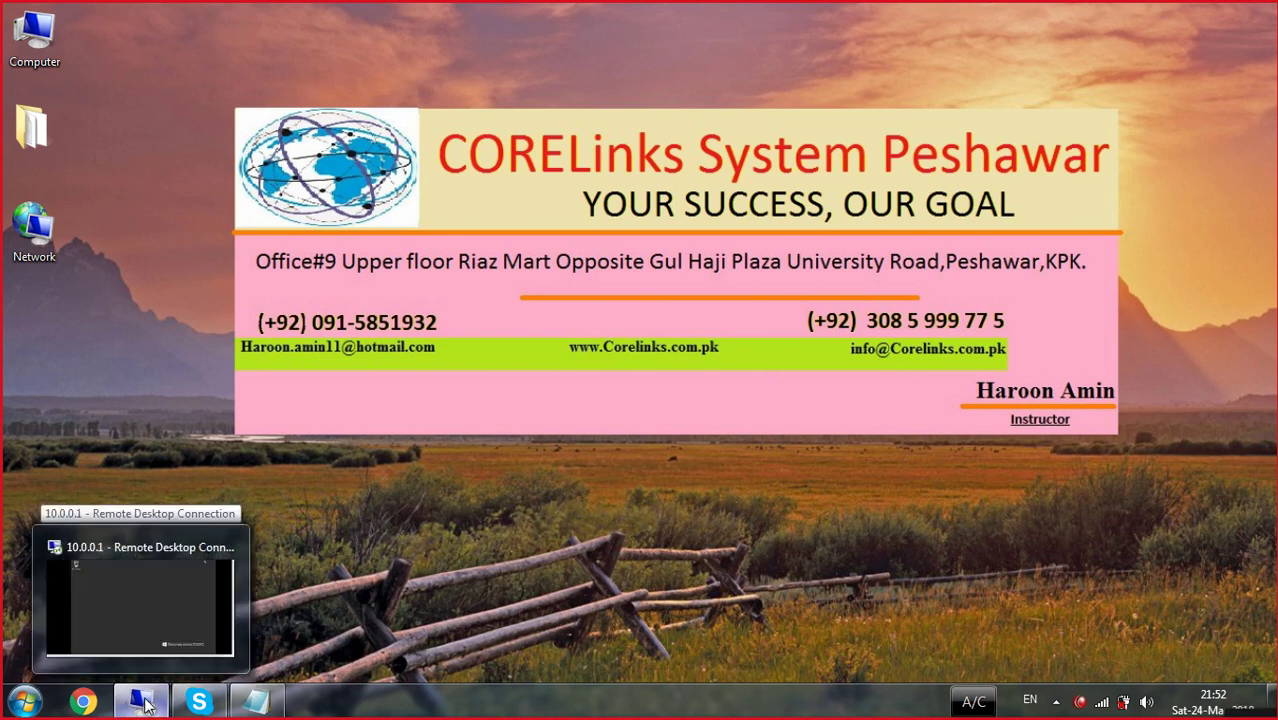
{"action": "left_click", "coordinate": [145, 704]}
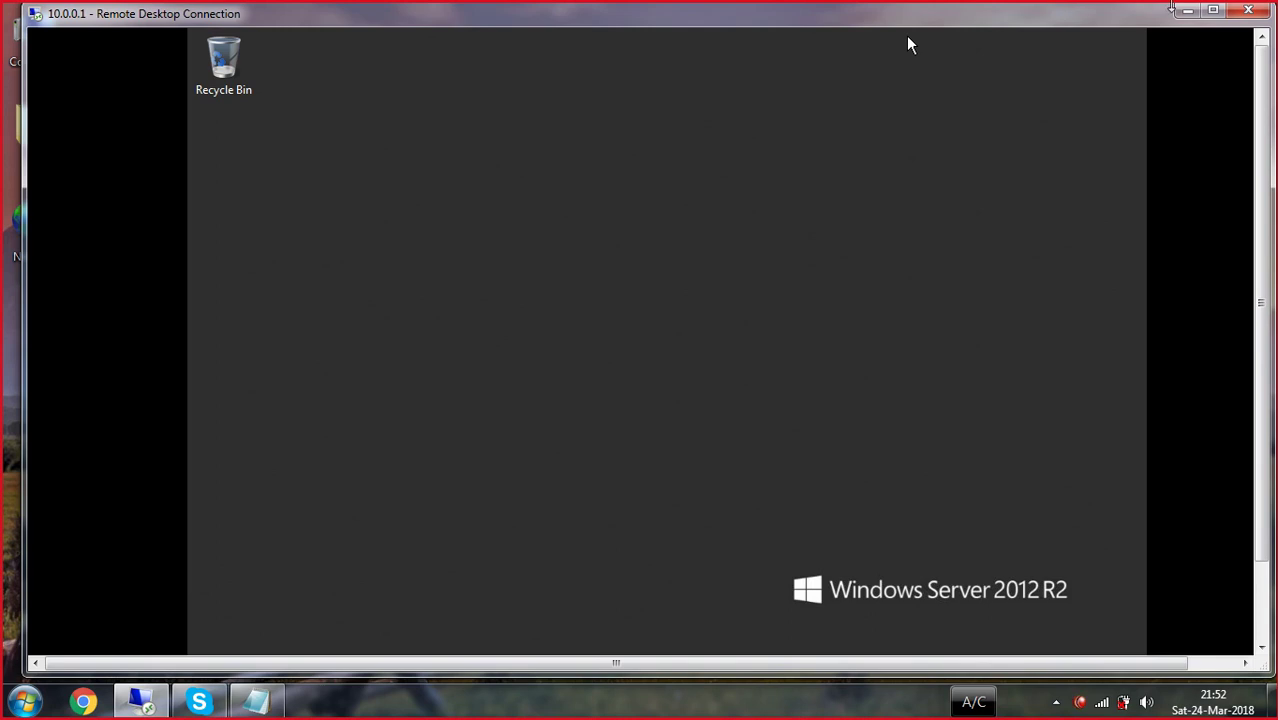
{"action": "double_click", "coordinate": [1127, 17]}
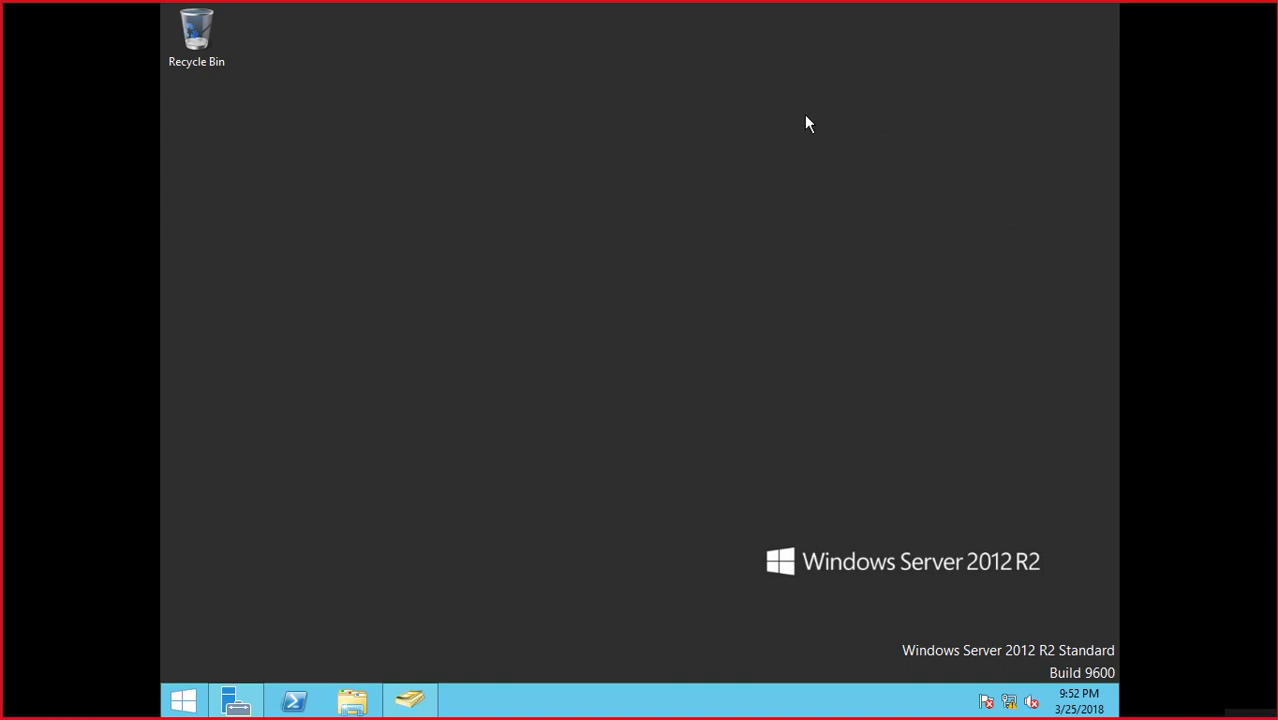
{"action": "key", "text": "ctrl+f"}
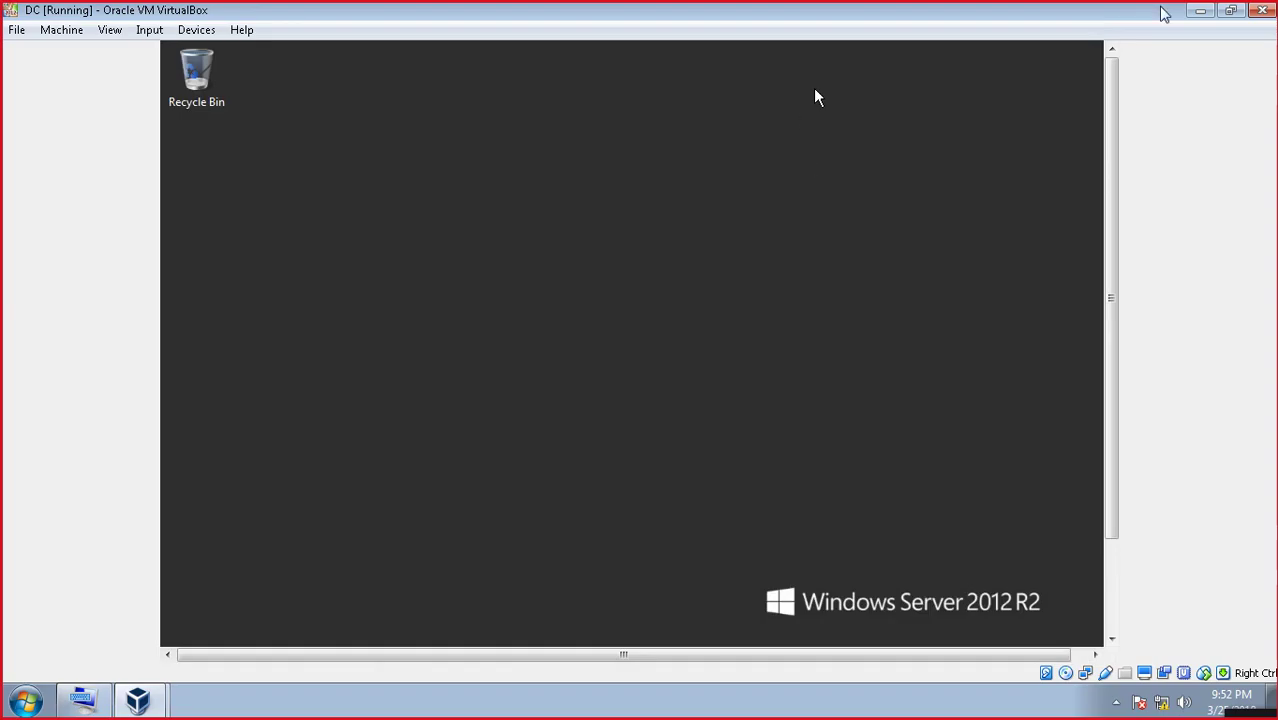
{"action": "left_click", "coordinate": [145, 697]}
{"action": "left_click", "coordinate": [136, 632]}
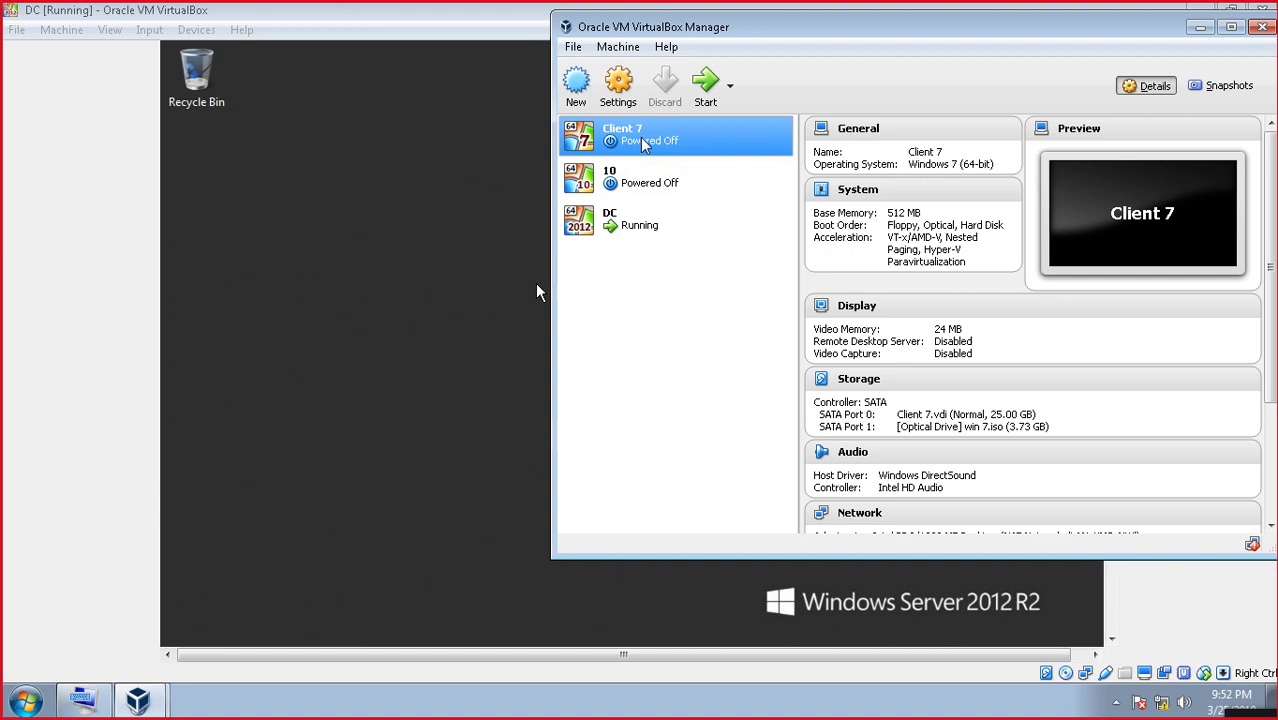
{"action": "left_click", "coordinate": [706, 88]}
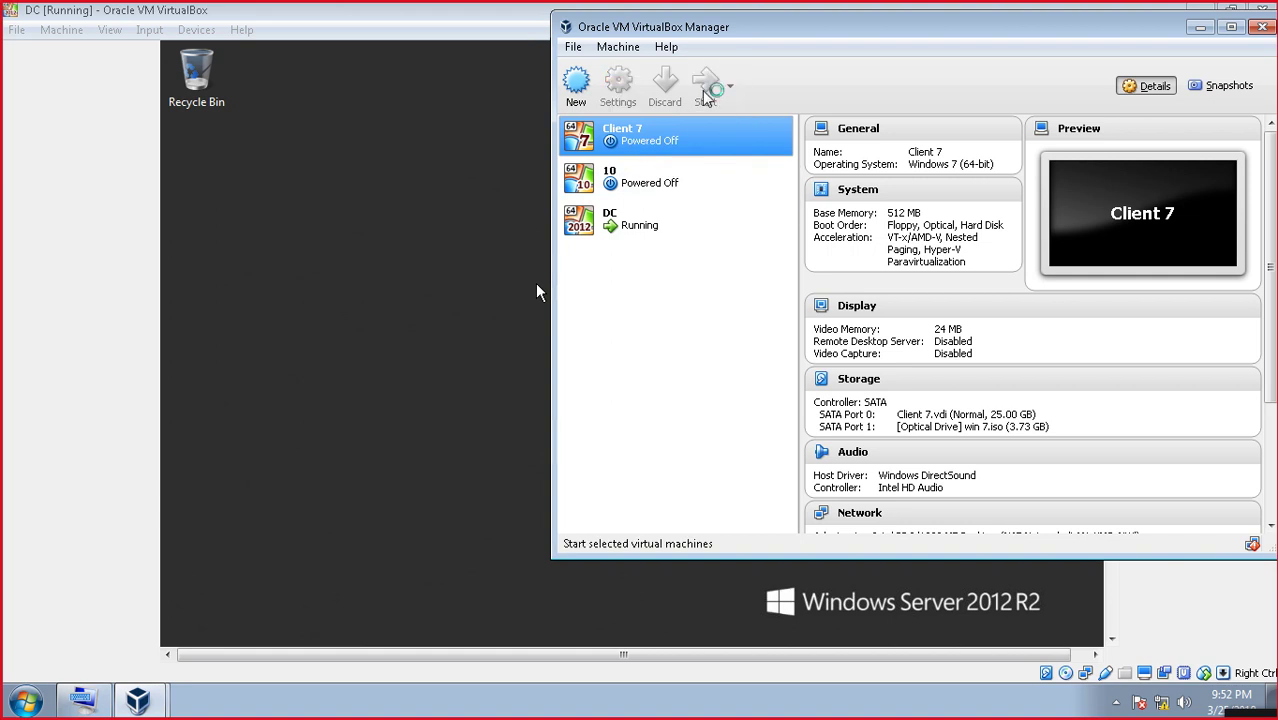
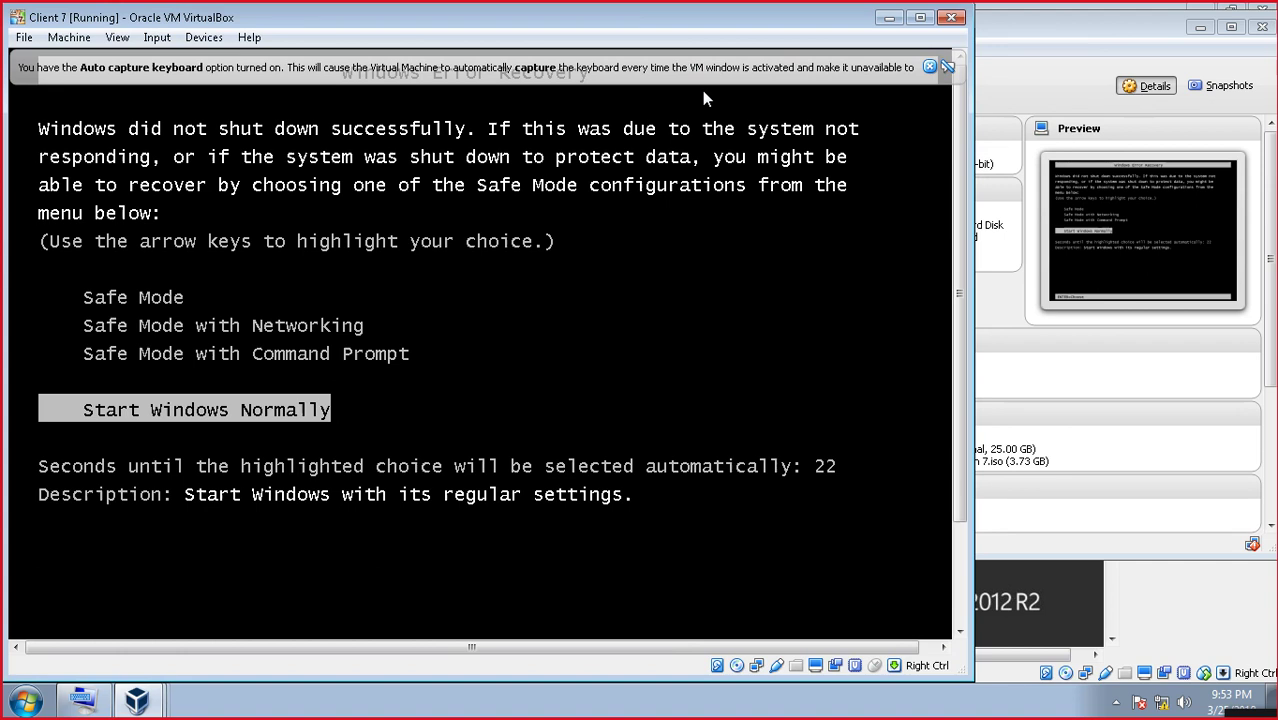
- Start Windows normally, then close the mouse integration and keyboard auto-capture notices
{"action": "key", "text": "Return"}
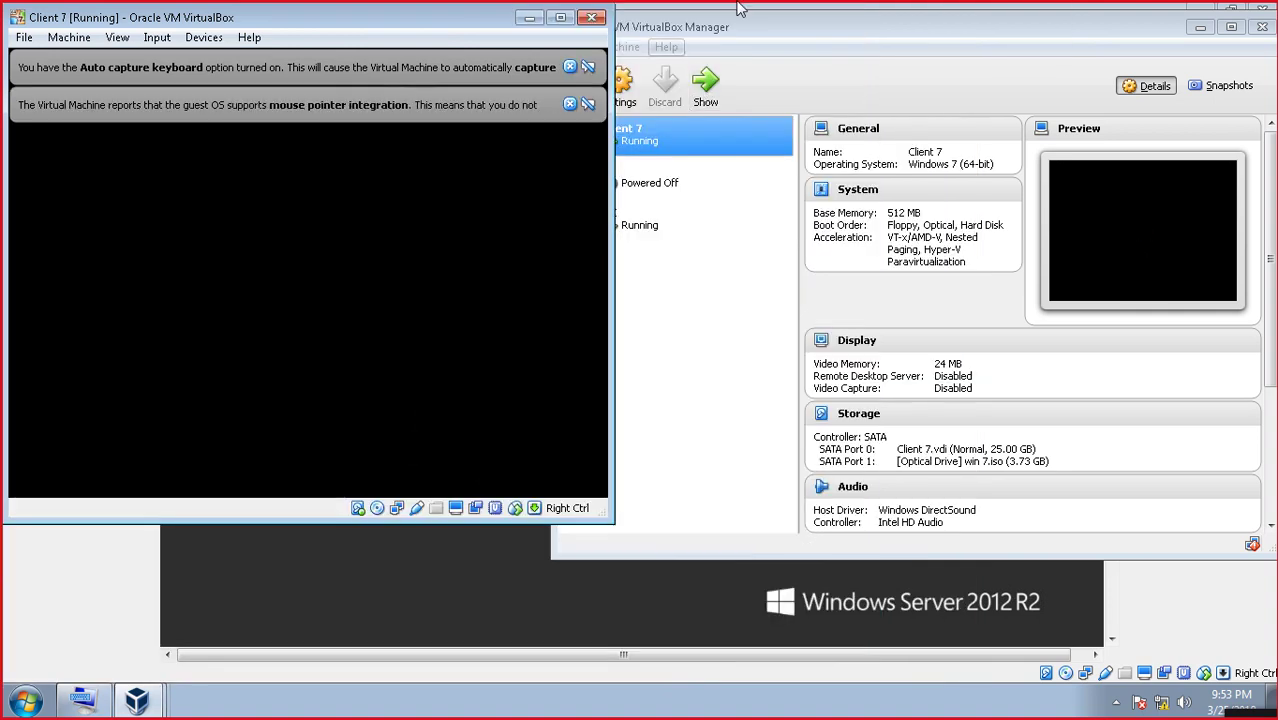
{"action": "left_click", "coordinate": [569, 104]}
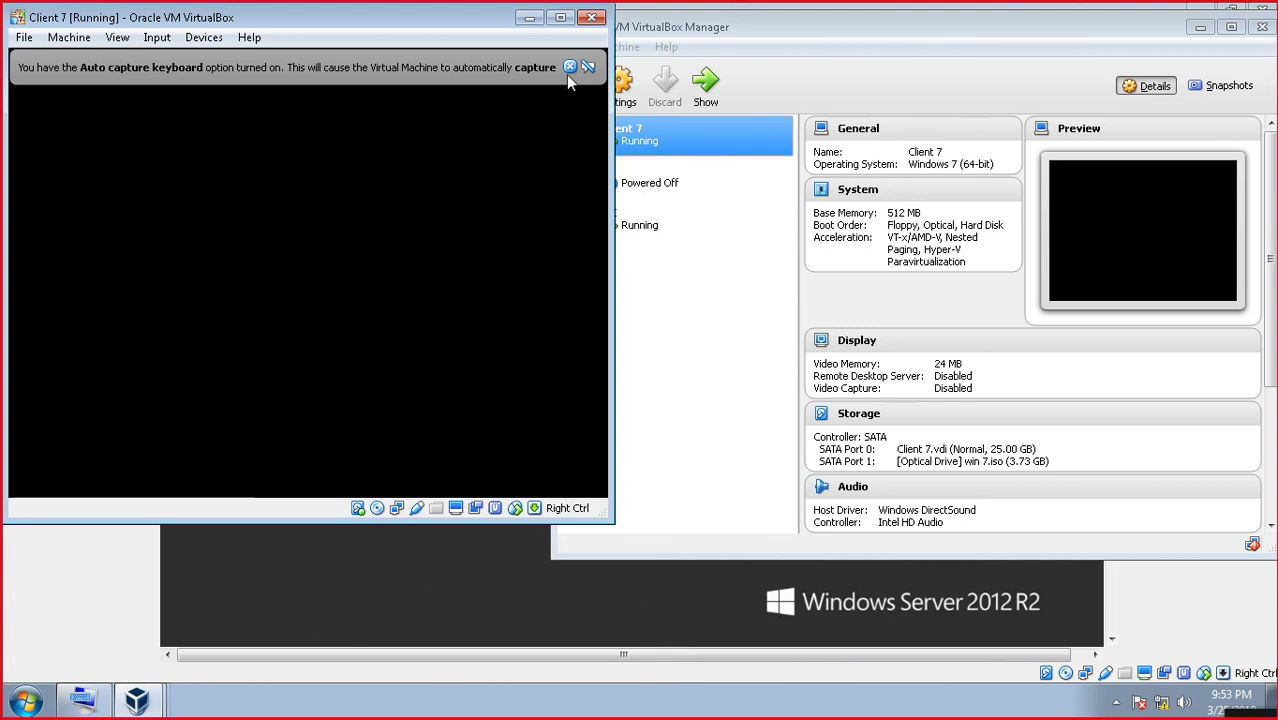
{"action": "mouse_move", "coordinate": [570, 78]}
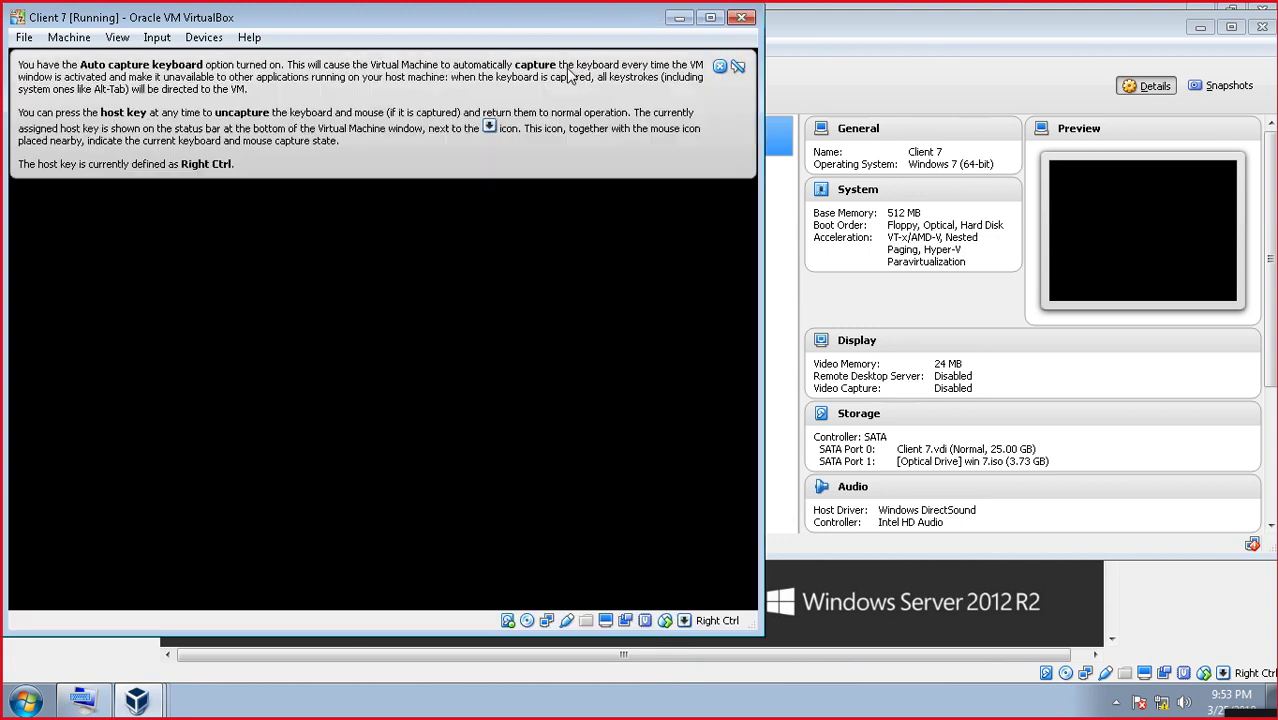
{"action": "left_click", "coordinate": [719, 65]}
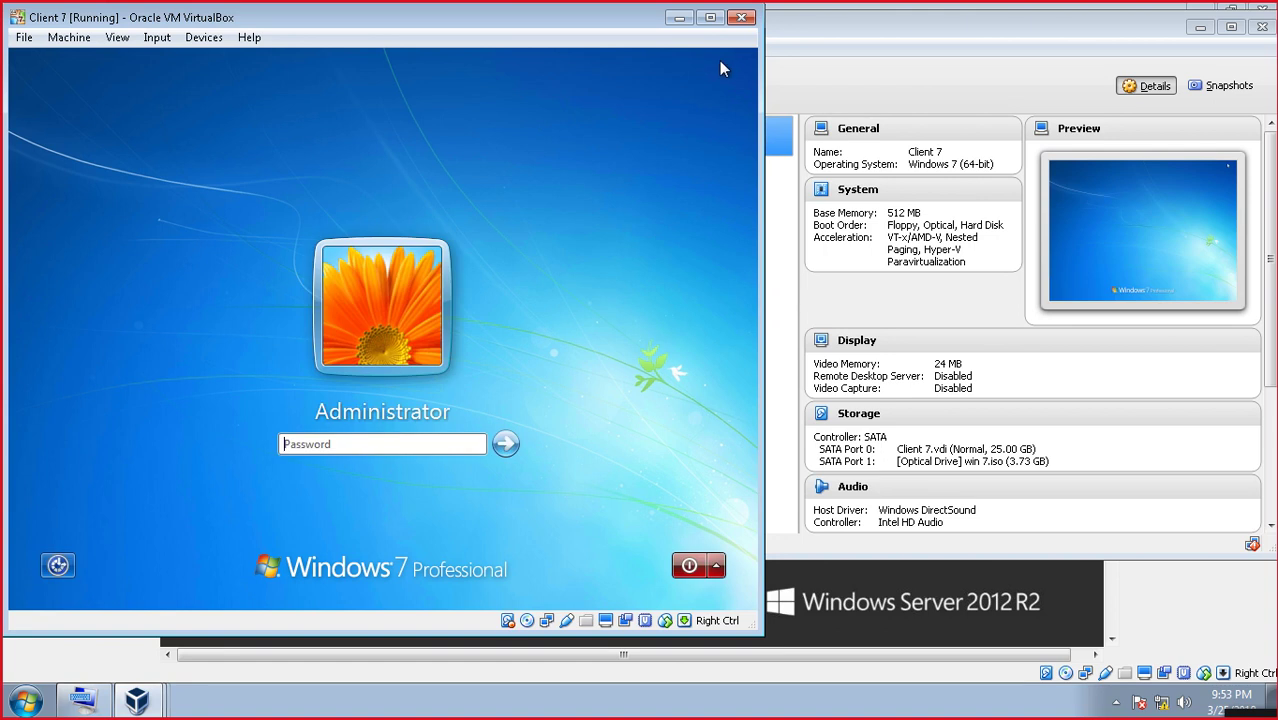
- Exit the DC's full-screen Remote Desktop, minimize it, and log in to Client 7 as Administrator
{"action": "key", "text": "alt+Tab"}
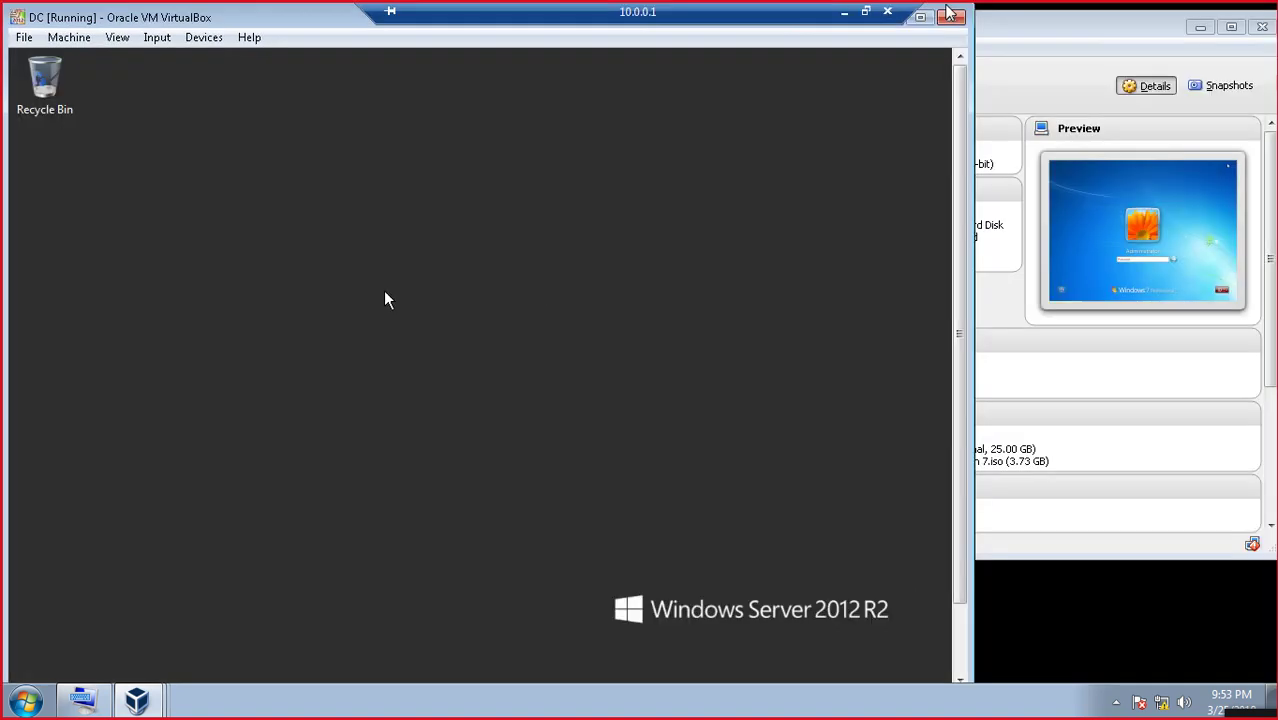
{"action": "key", "text": "ctrl+alt+Break"}
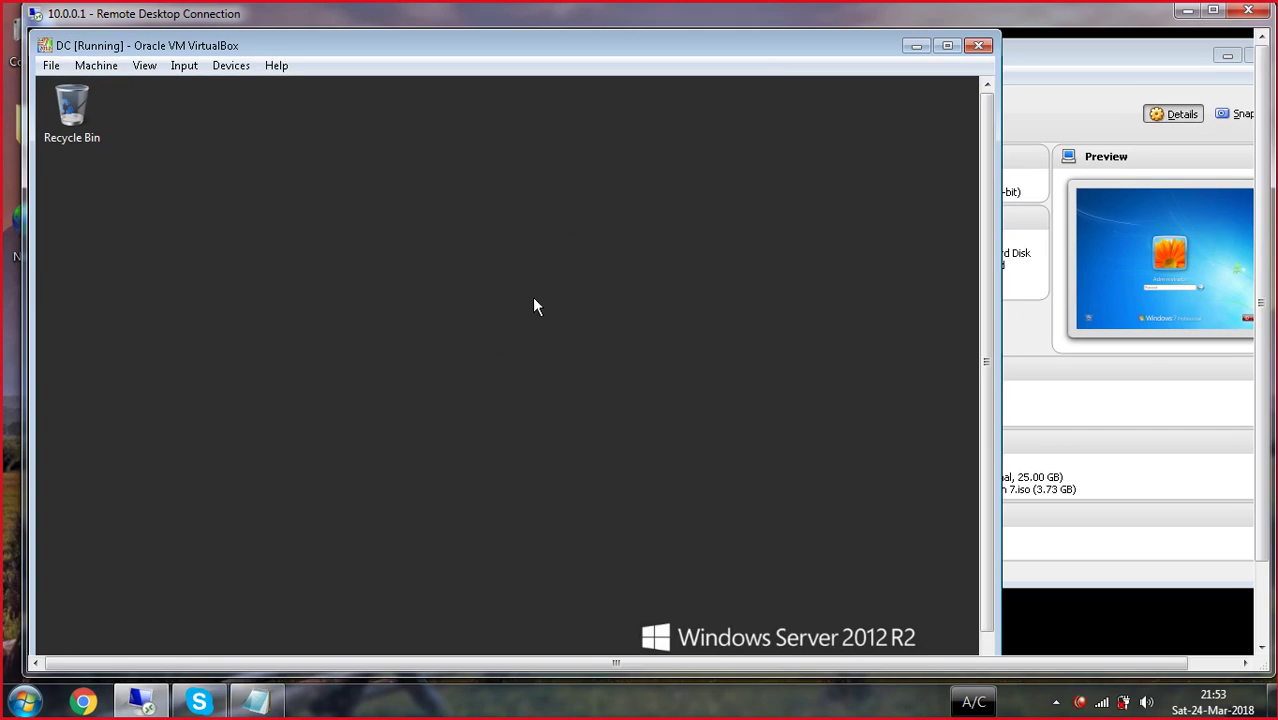
{"action": "left_click", "coordinate": [914, 46]}
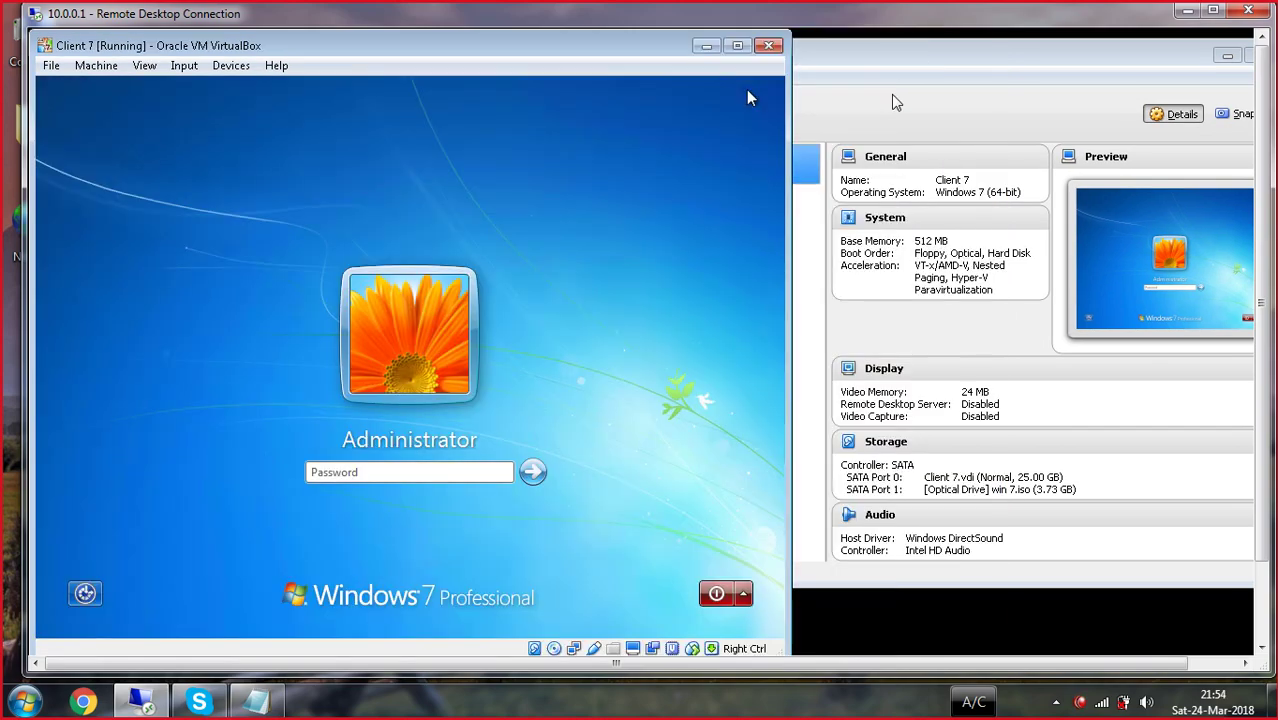
{"action": "type", "text": "P@ssw0rd"}
{"action": "key", "text": "Return"}
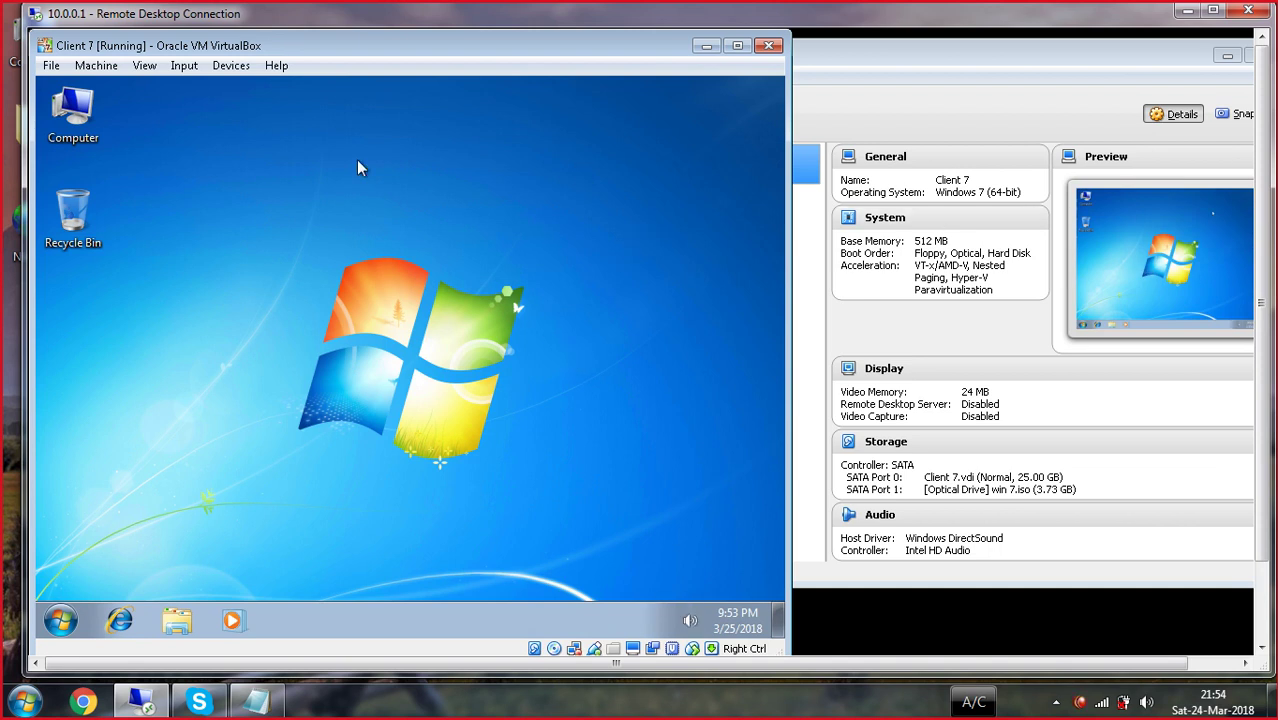
{"action": "right_click", "coordinate": [94, 122]}
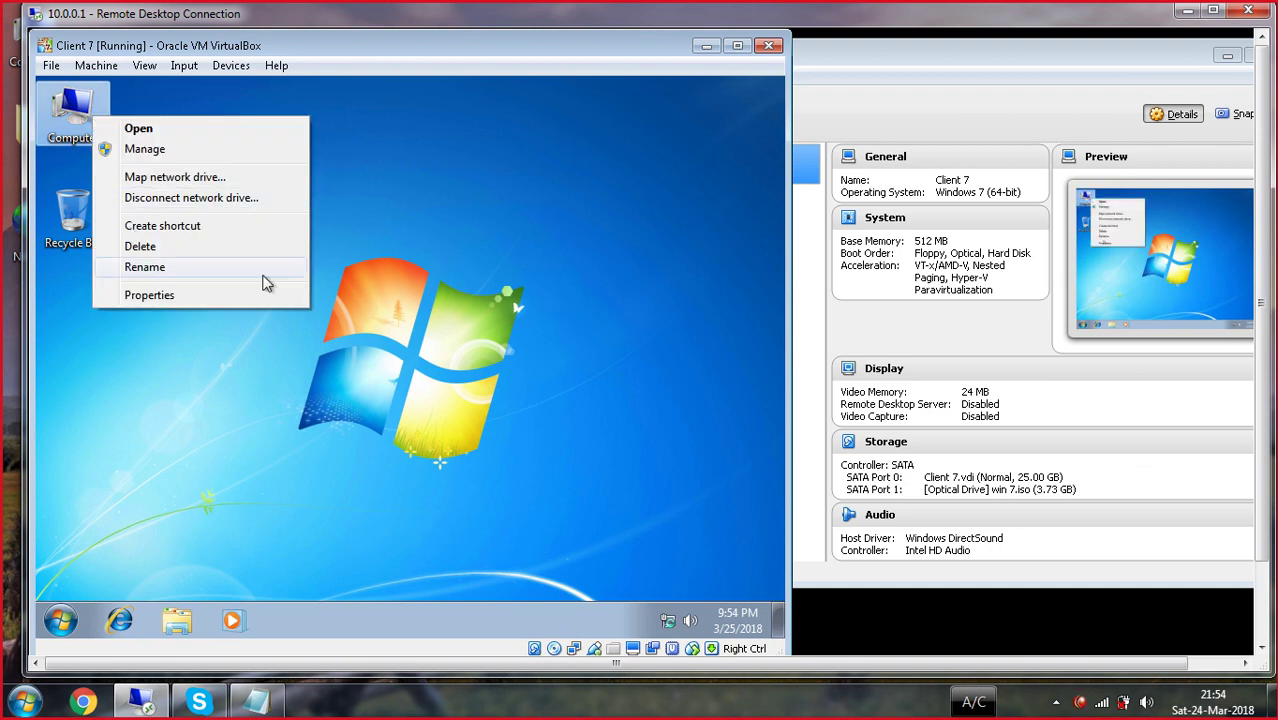
{"action": "left_click", "coordinate": [377, 258]}
{"action": "key", "text": "super+r"}
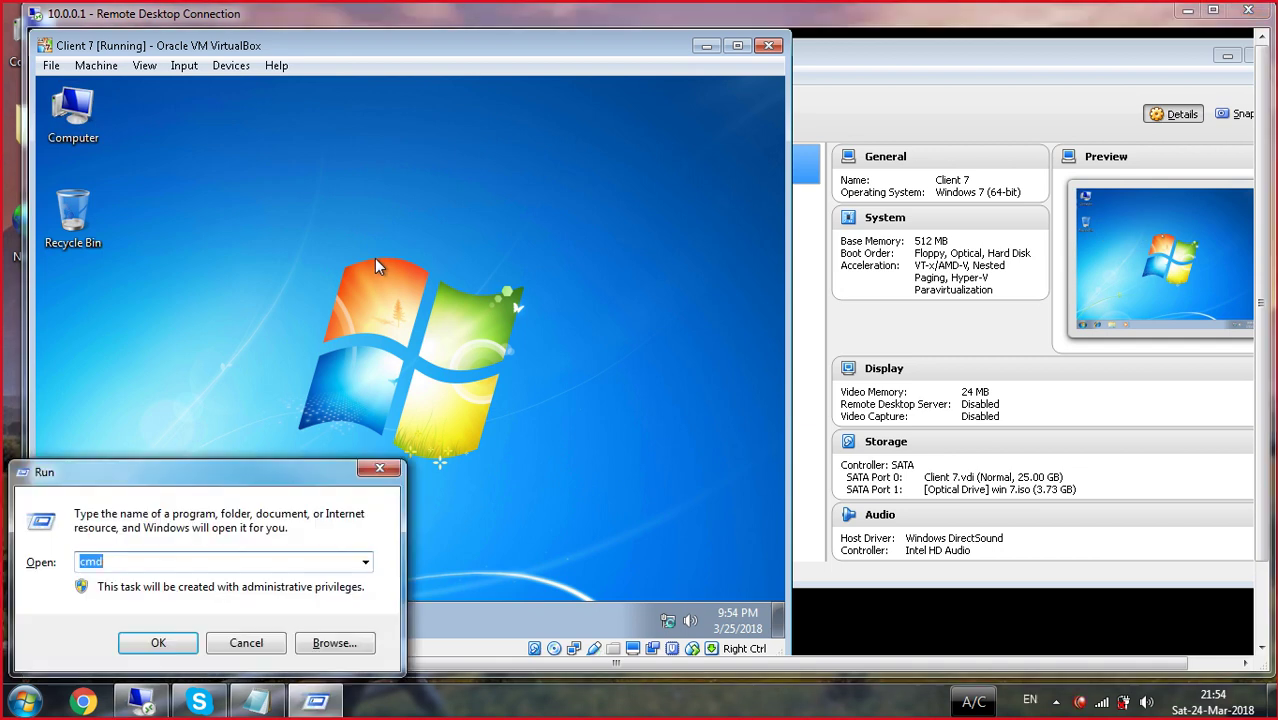
{"action": "key", "text": "Return"}
{"action": "type", "text": "ipconfi"}
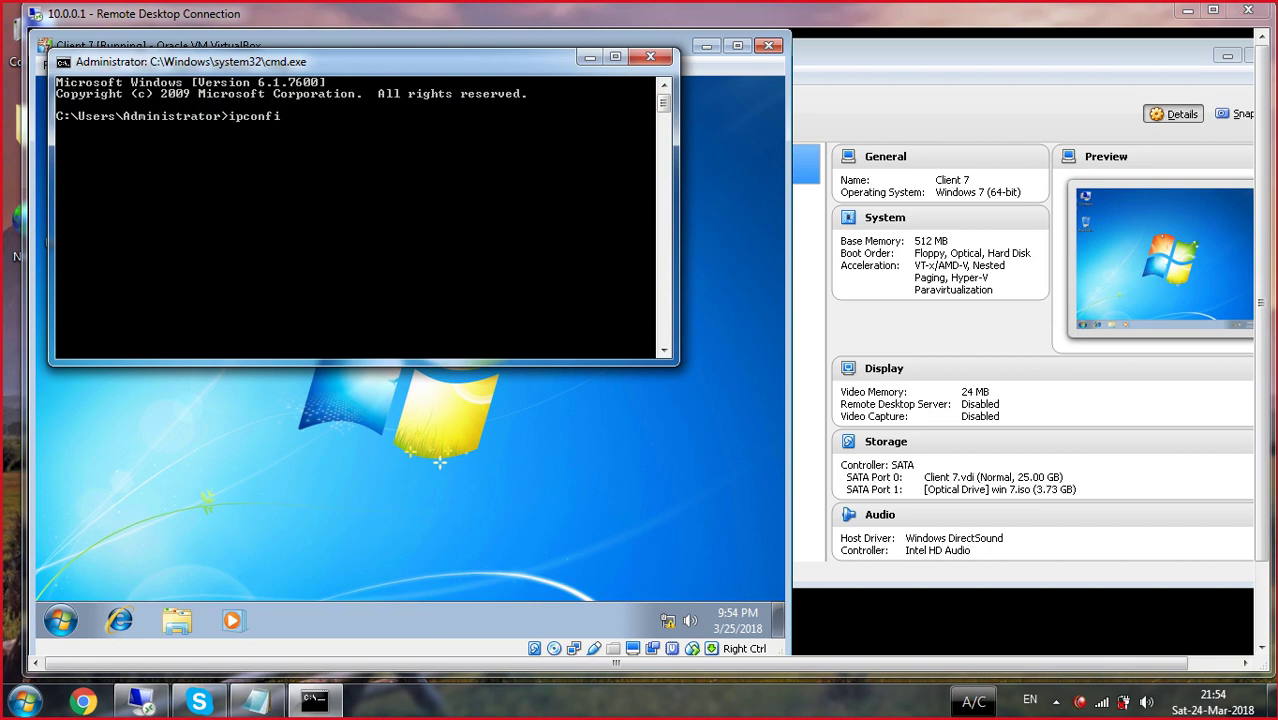
{"action": "type", "text": "g"}
{"action": "key", "text": "Return"}
{"action": "type", "text": "ip"}
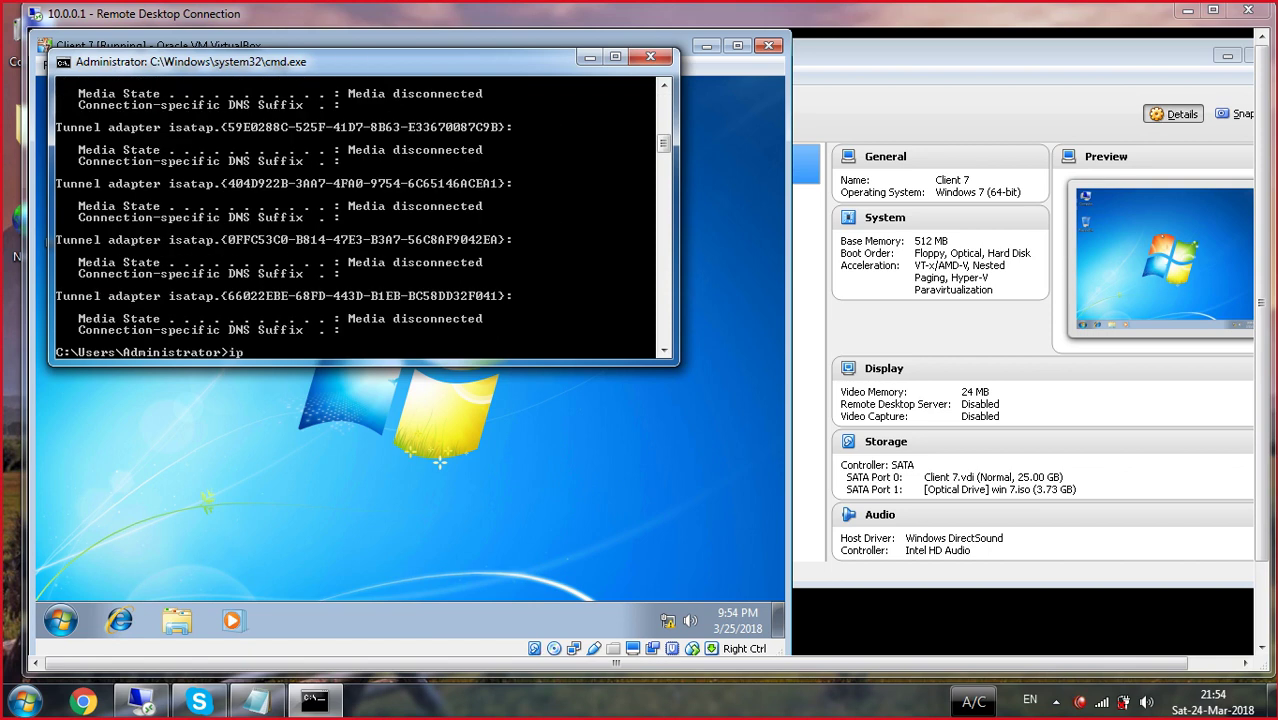
{"action": "type", "text": "config"}
{"action": "key", "text": "Escape"}
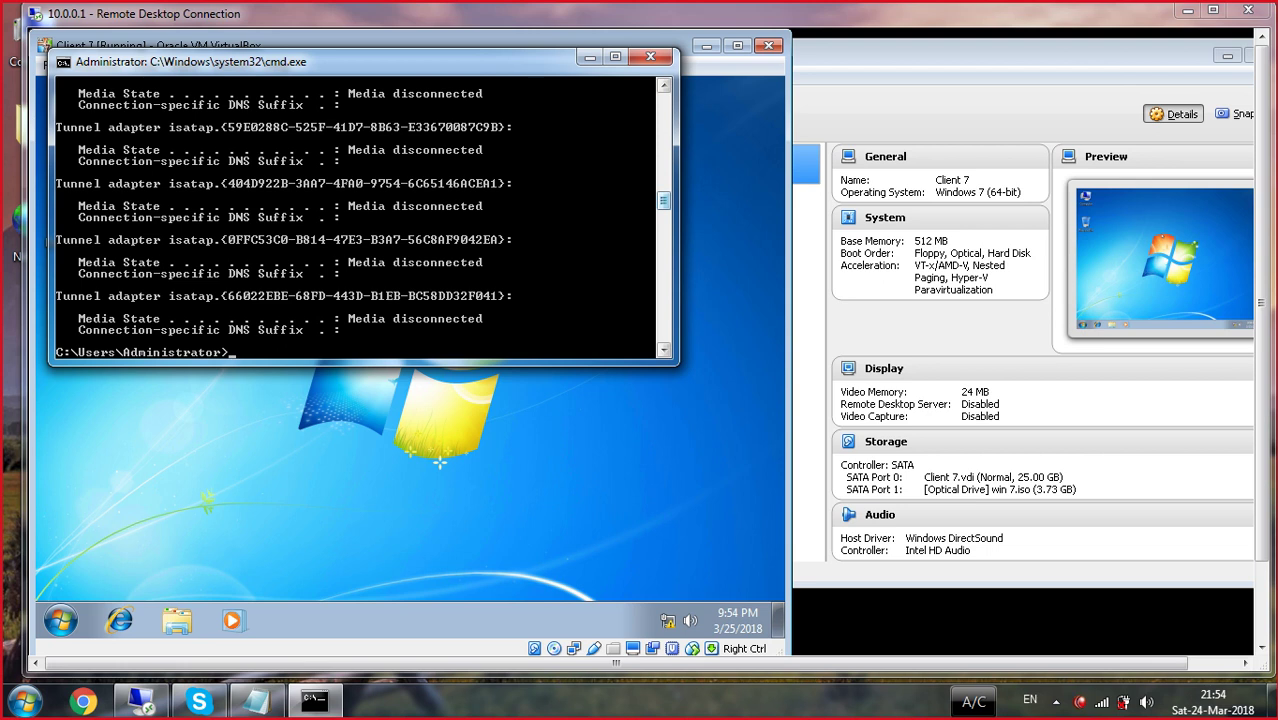
{"action": "scroll", "coordinate": [360, 215], "scroll_direction": "up", "scroll_amount": 5}
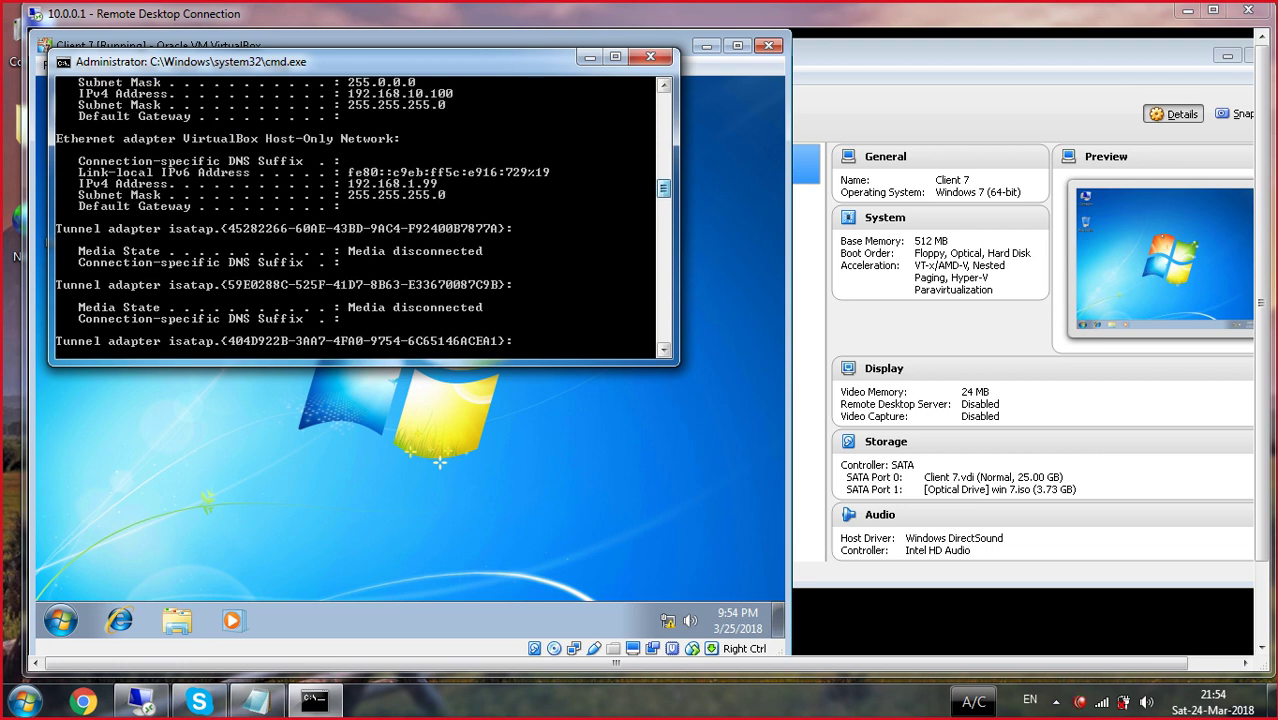
{"action": "scroll", "coordinate": [360, 215], "scroll_direction": "up", "scroll_amount": 1}
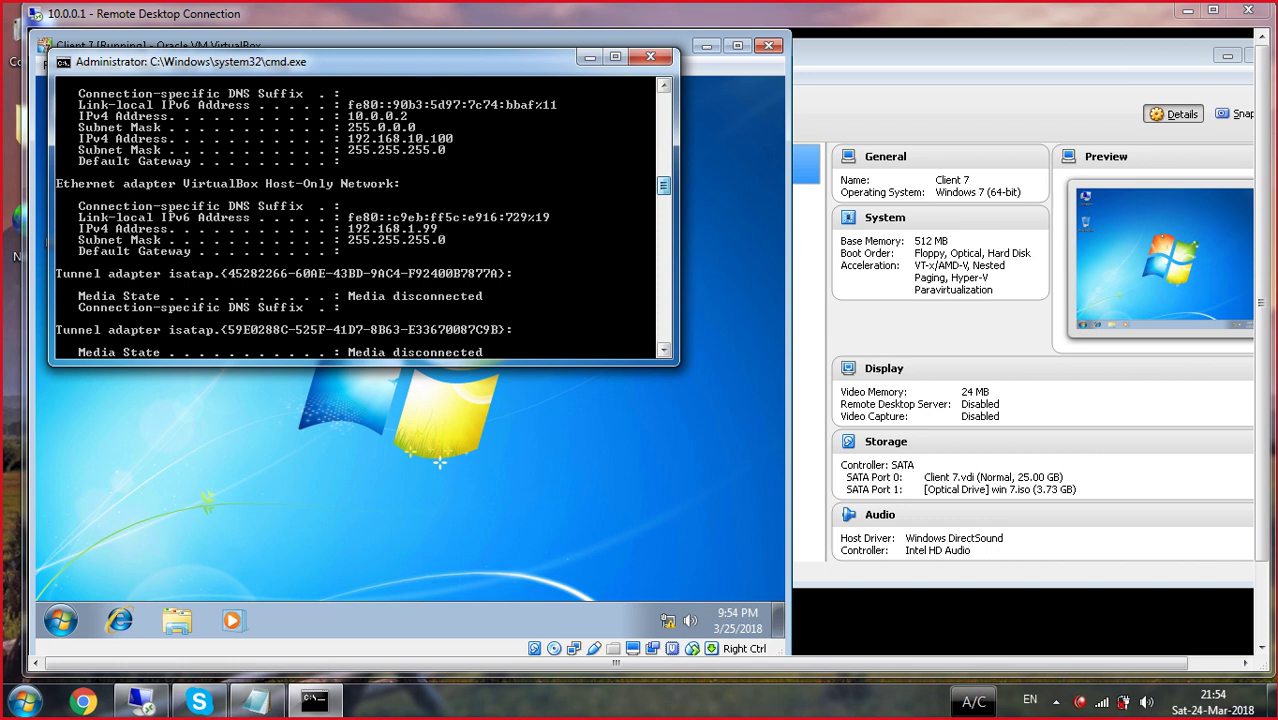
{"action": "scroll", "coordinate": [360, 215], "scroll_direction": "up", "scroll_amount": 1}
{"action": "scroll", "coordinate": [360, 215], "scroll_direction": "up", "scroll_amount": 1}
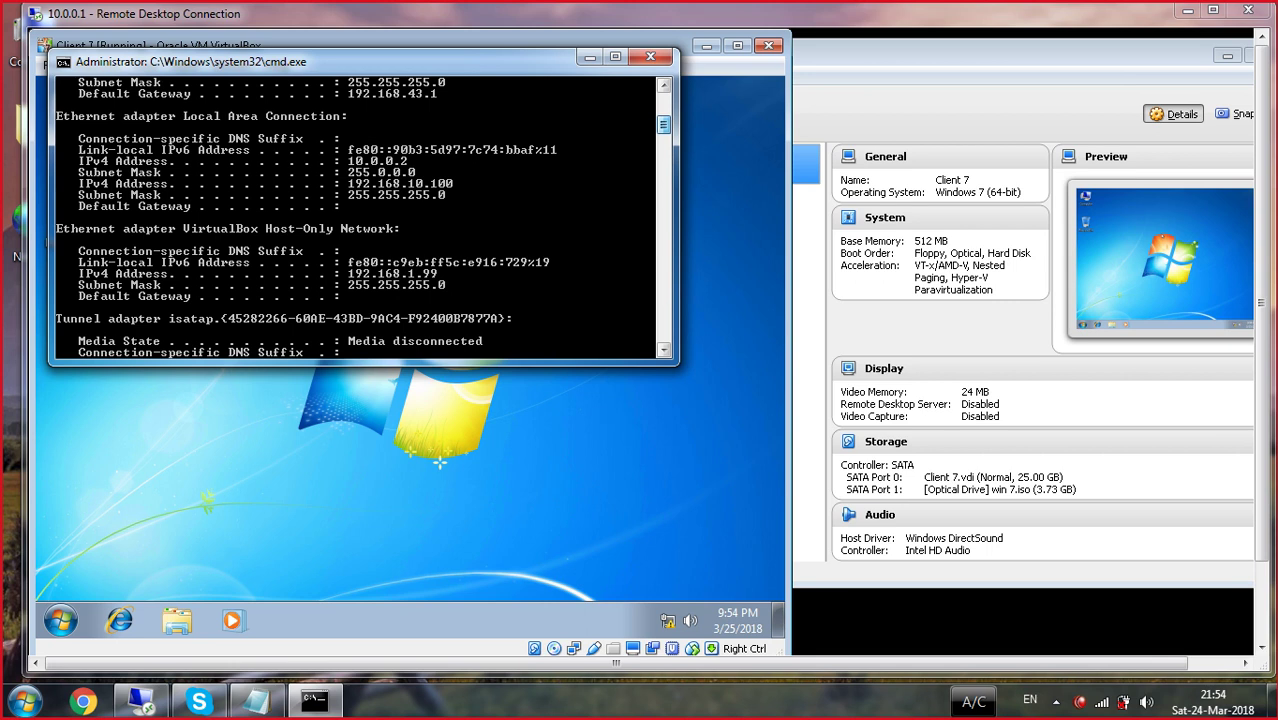
{"action": "scroll", "coordinate": [360, 215], "scroll_direction": "up", "scroll_amount": 7}
{"action": "scroll", "coordinate": [360, 215], "scroll_direction": "up", "scroll_amount": 2}
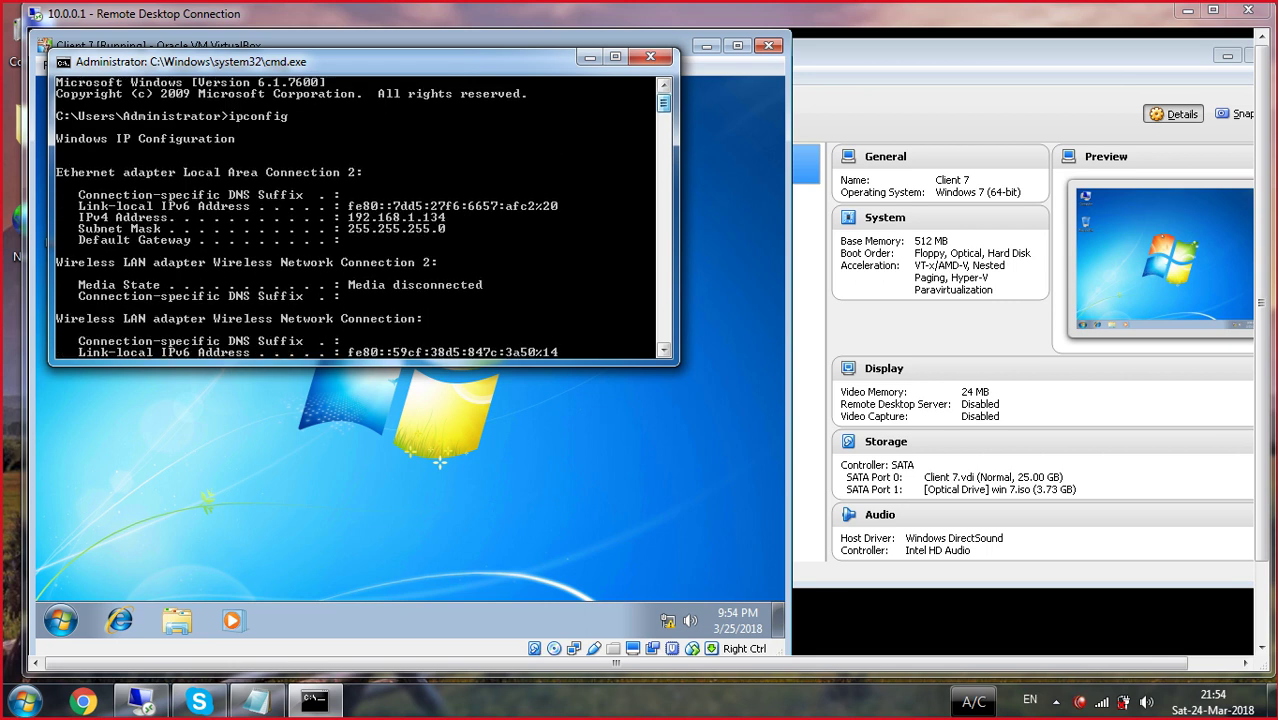
{"action": "left_click", "coordinate": [650, 56]}
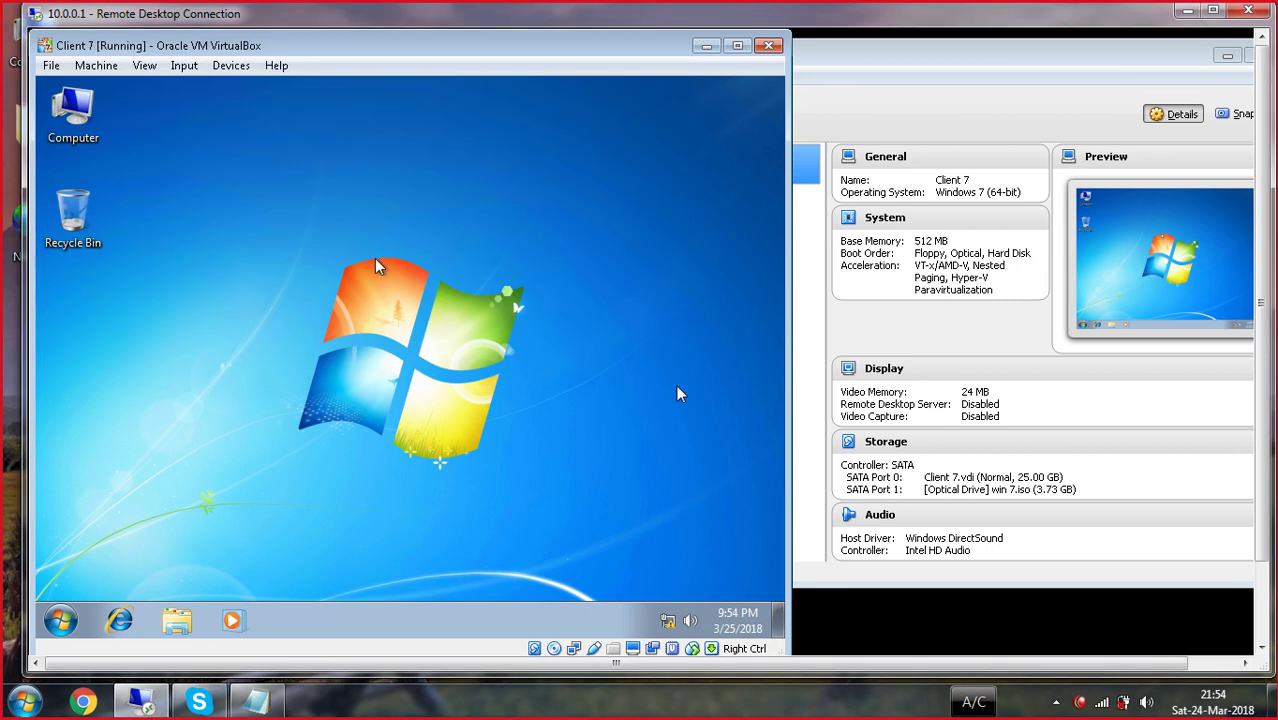
- Open the Network and Sharing Center and view the Local Area Connection's network details
{"action": "right_click", "coordinate": [668, 619]}
{"action": "left_click", "coordinate": [665, 606]}
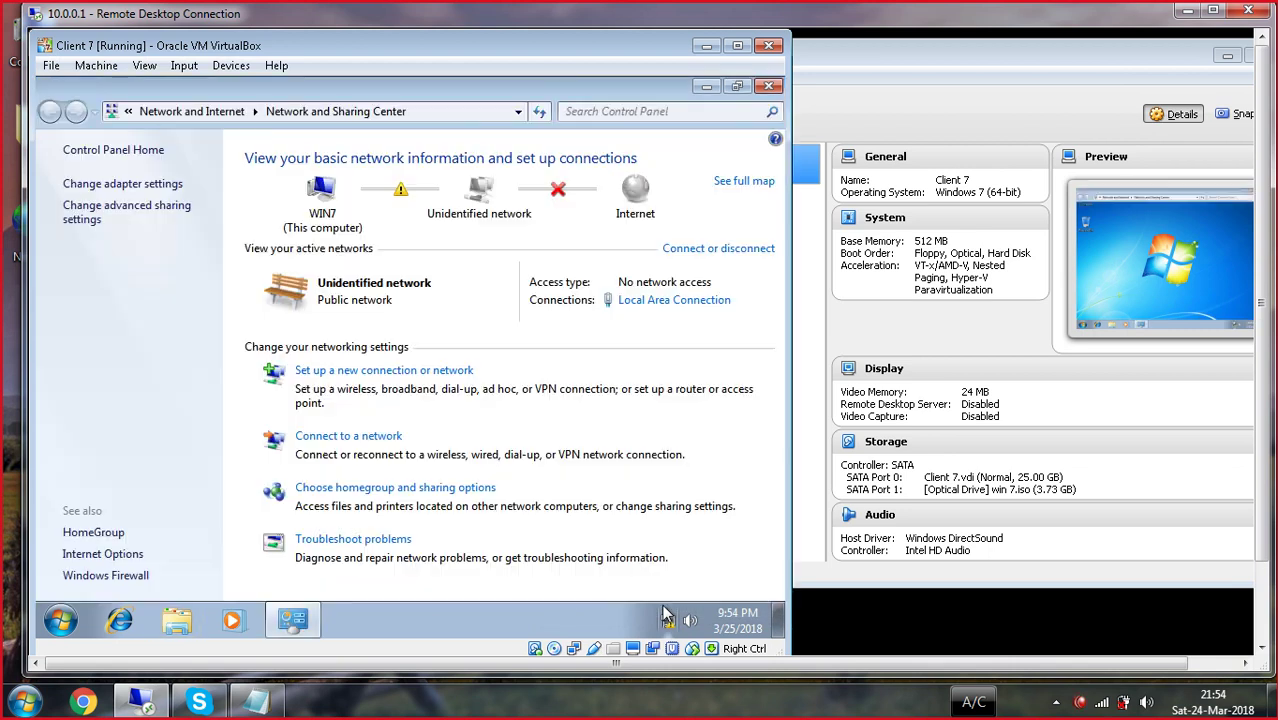
{"action": "left_click", "coordinate": [632, 310]}
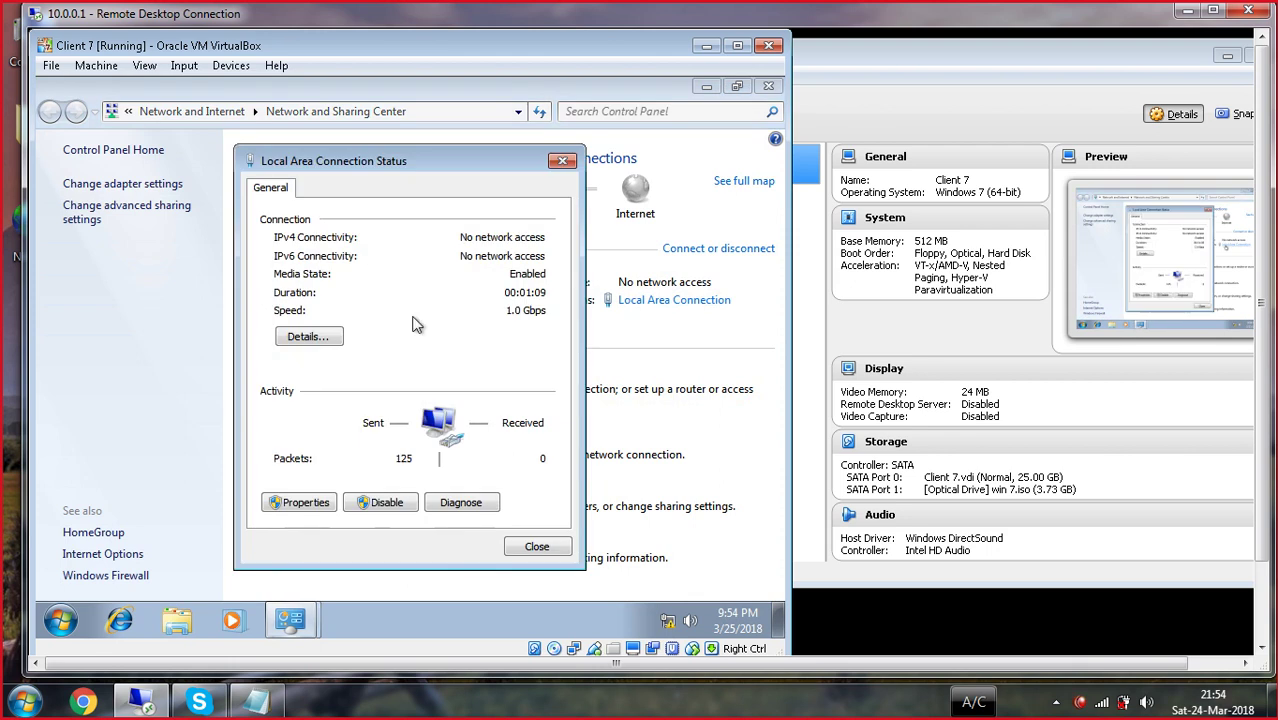
{"action": "left_click", "coordinate": [310, 336]}
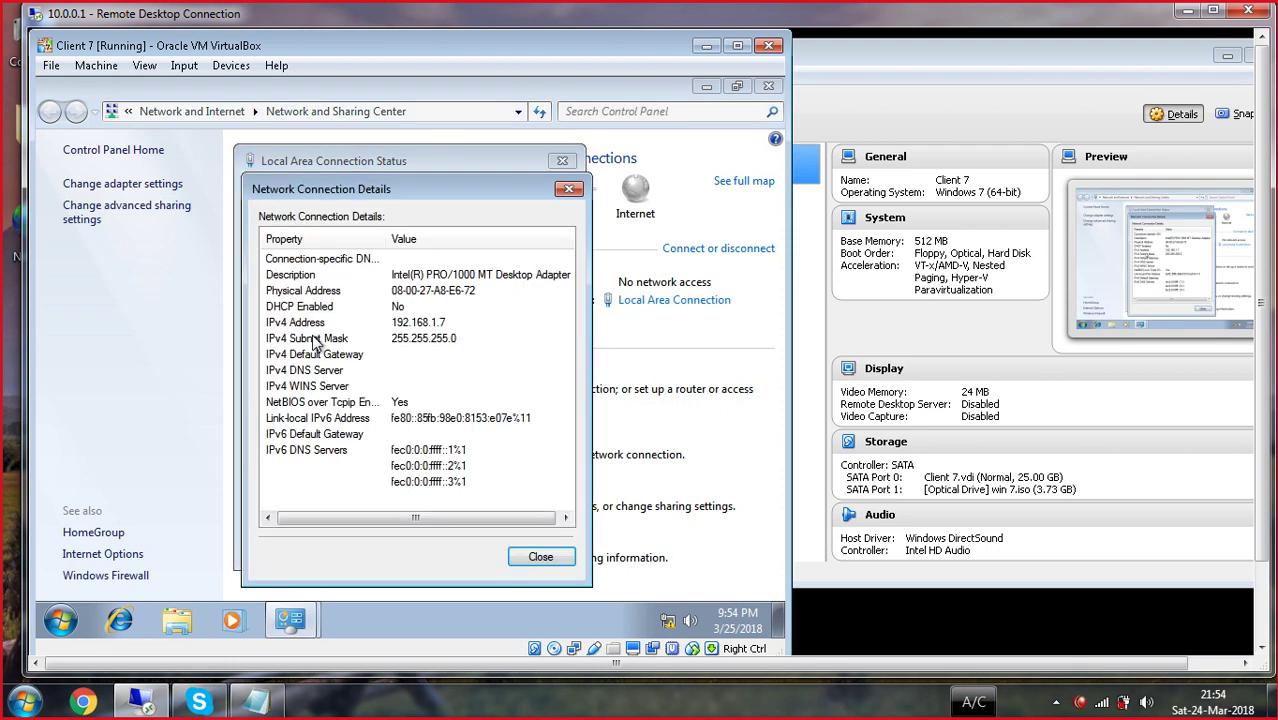
{"action": "left_click", "coordinate": [568, 189]}
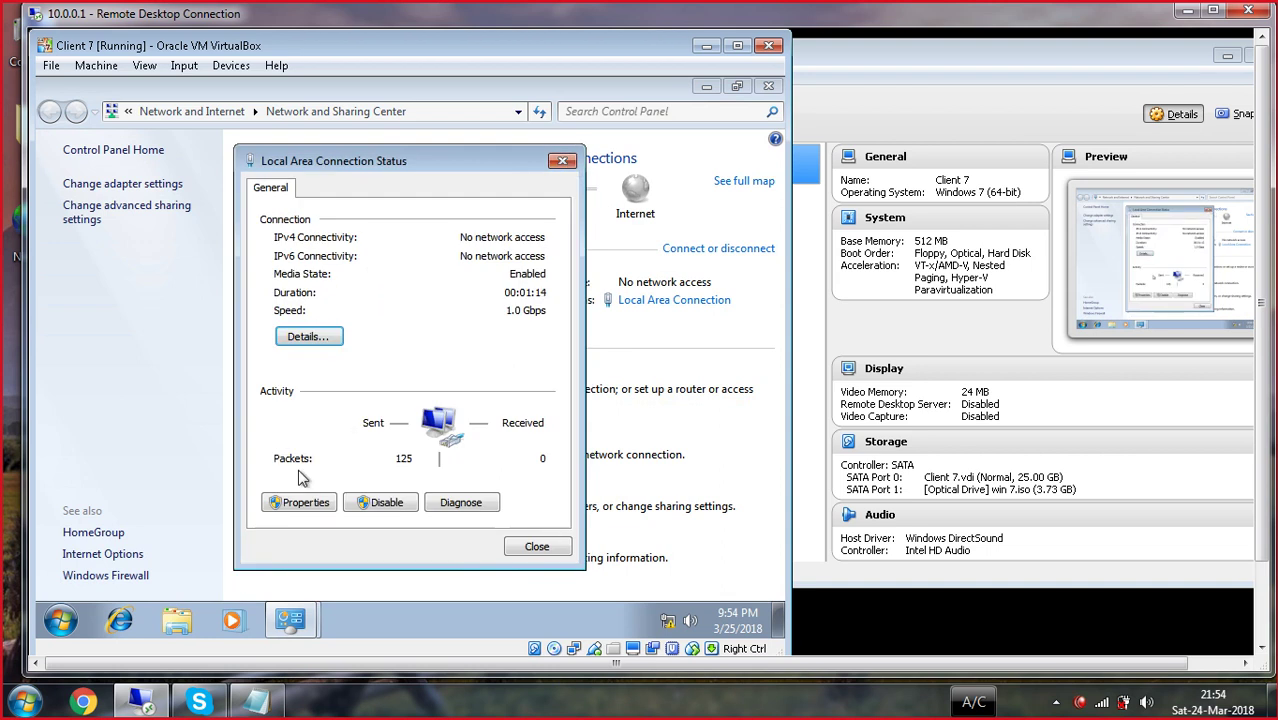
- Review the IPv4 and advanced TCP/IP settings for 192.168.1.7, then close all dialogs
{"action": "left_click", "coordinate": [296, 508]}
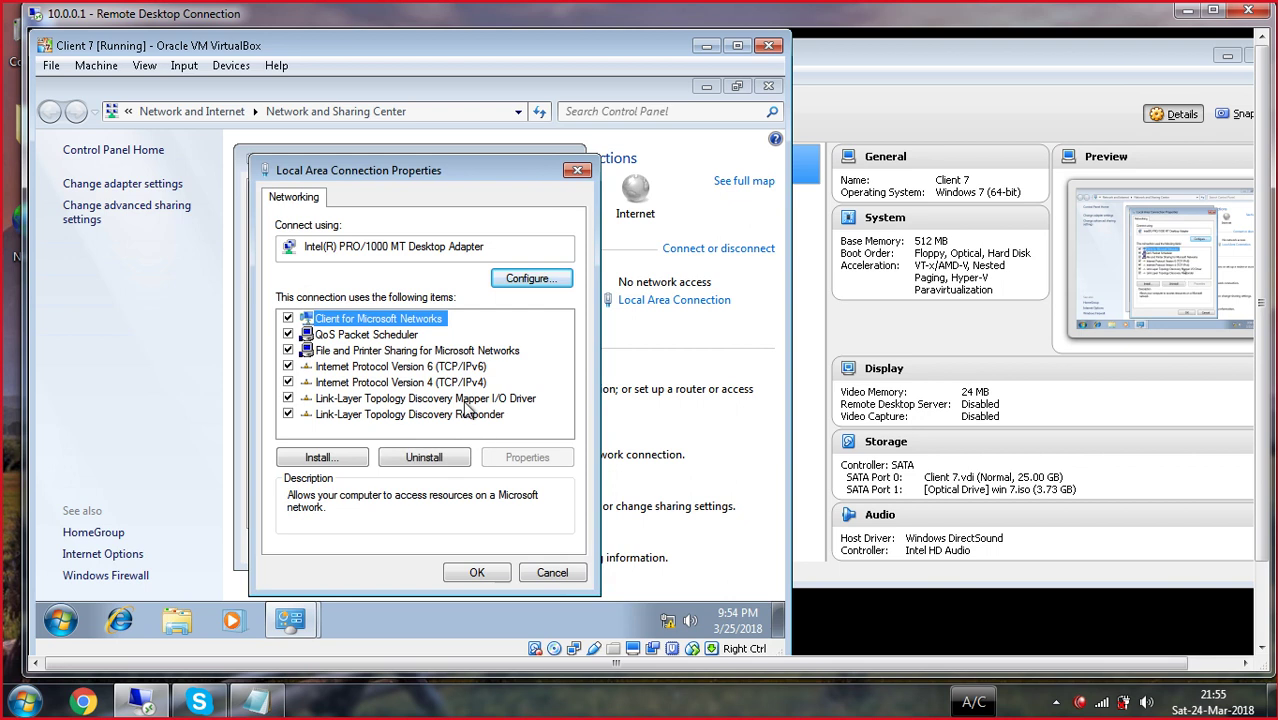
{"action": "double_click", "coordinate": [460, 383]}
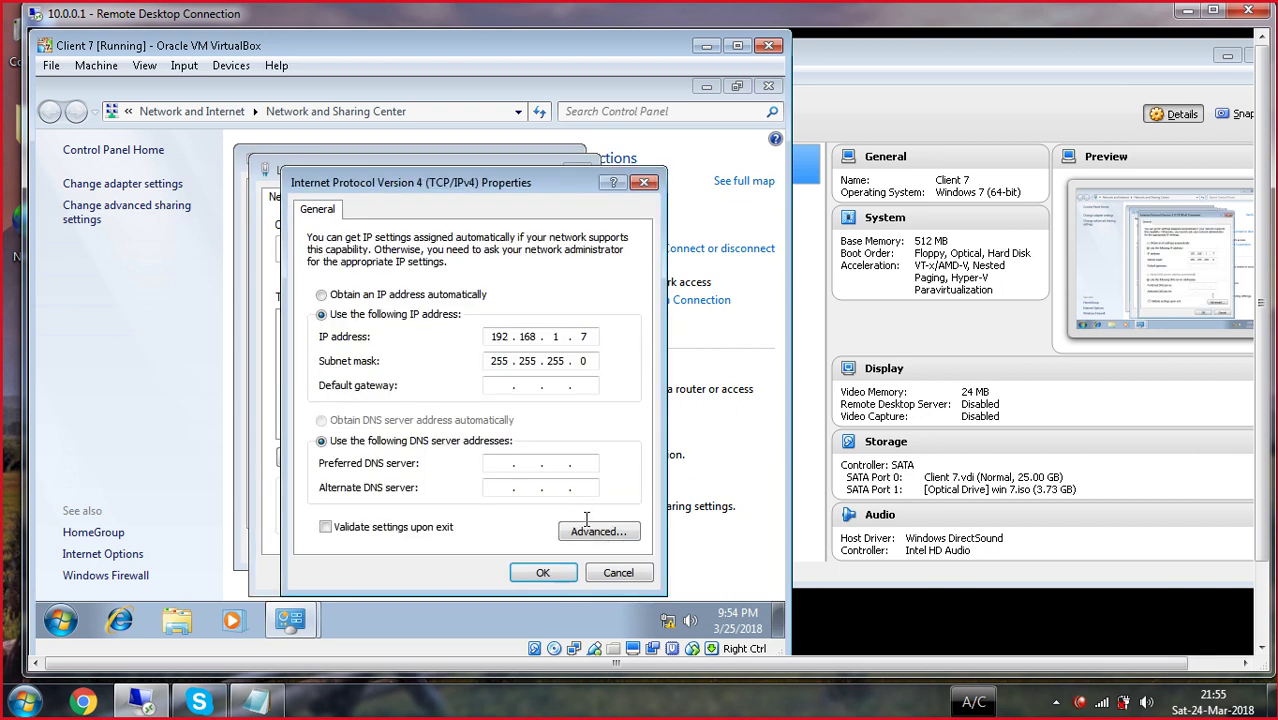
{"action": "left_click", "coordinate": [588, 531]}
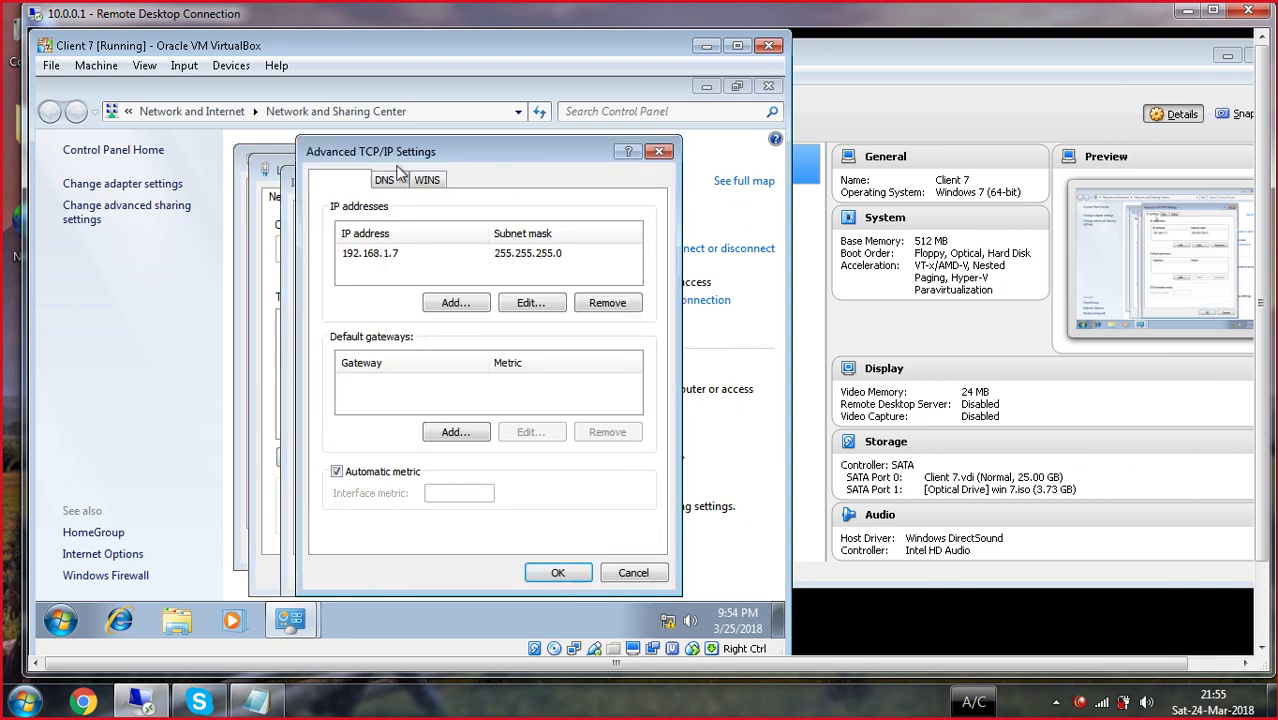
{"action": "left_click", "coordinate": [658, 152]}
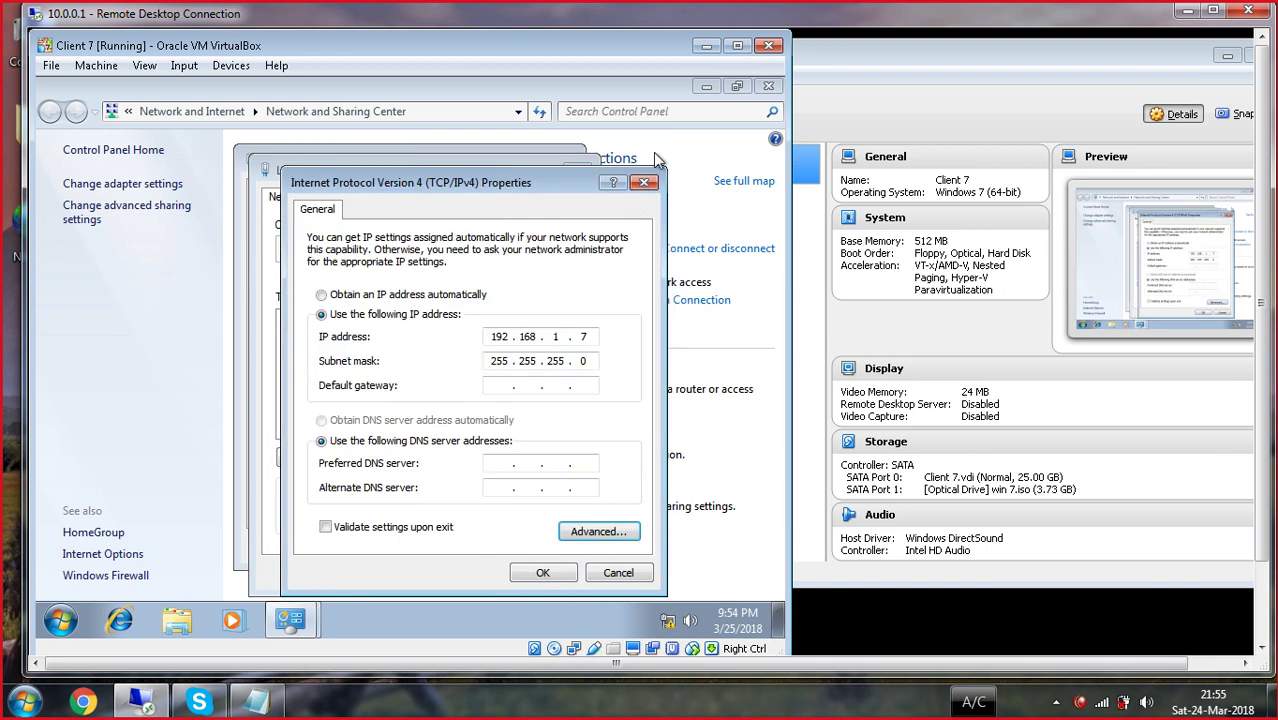
{"action": "left_click", "coordinate": [638, 195]}
{"action": "left_click", "coordinate": [580, 172]}
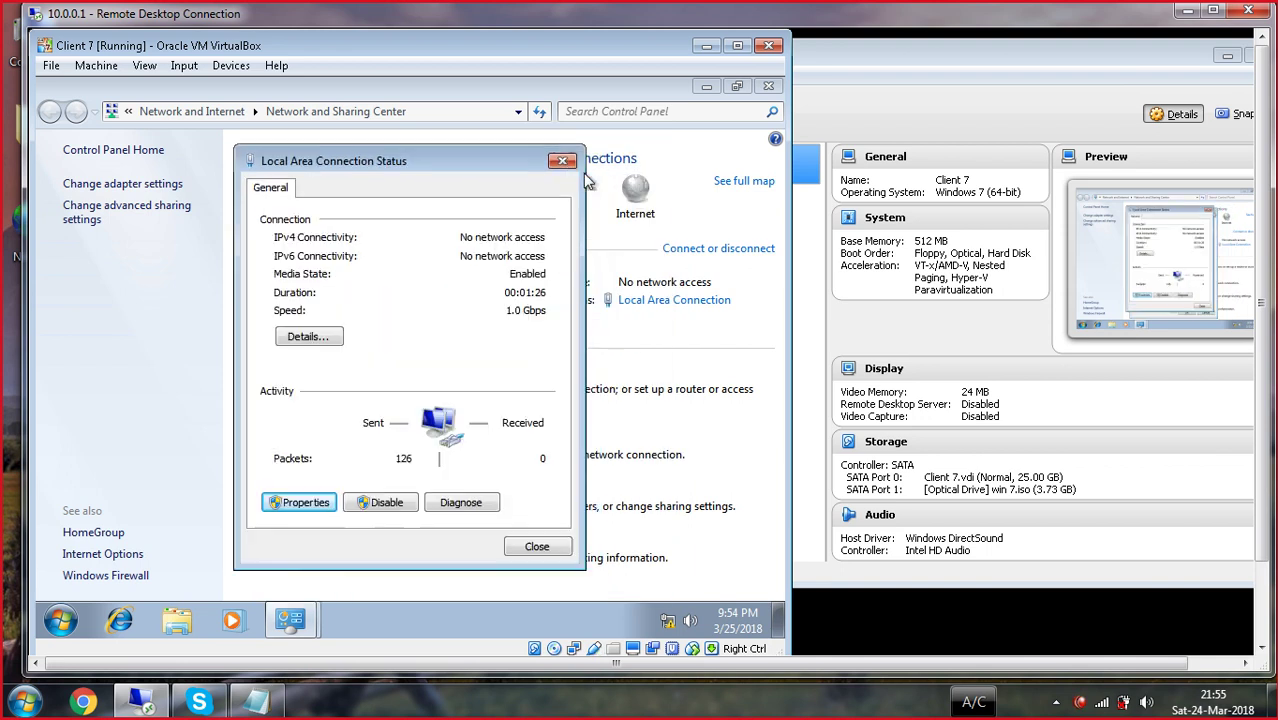
{"action": "left_click", "coordinate": [568, 166]}
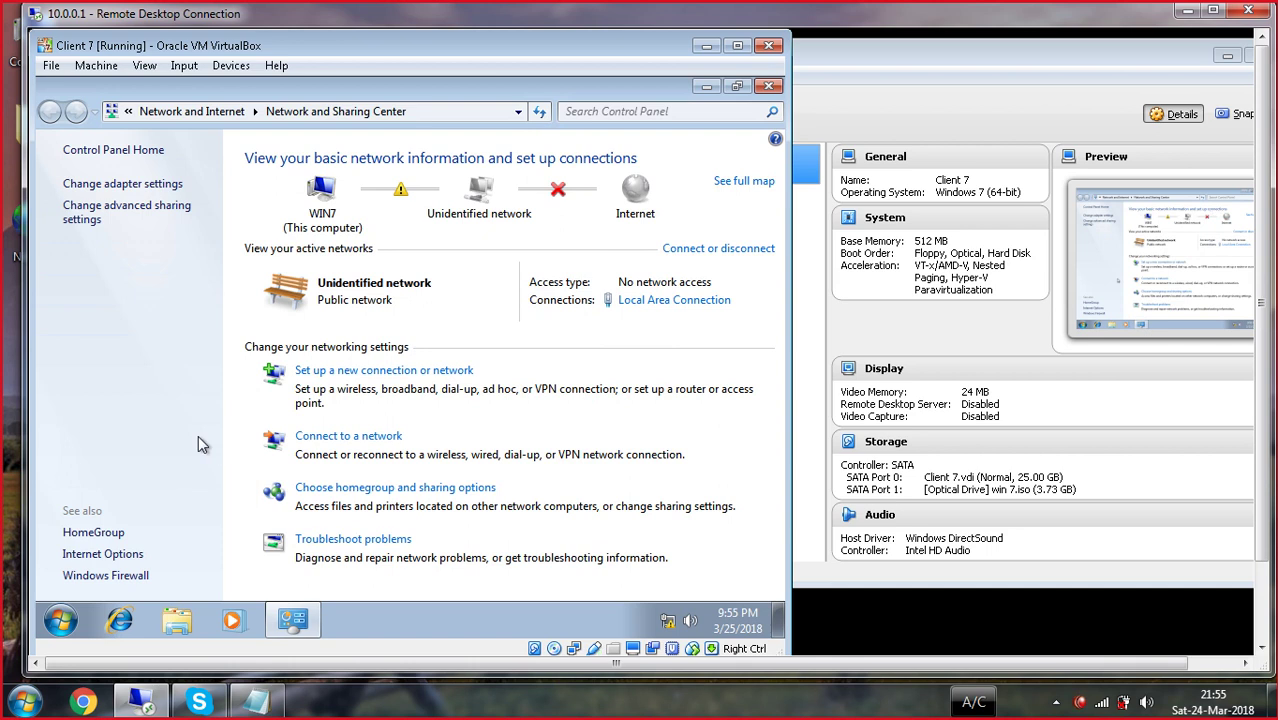
- Run ipconfig in a command prompt launched from the Run box, then close it
{"action": "key", "text": "super+r"}
{"action": "key", "text": "Return"}
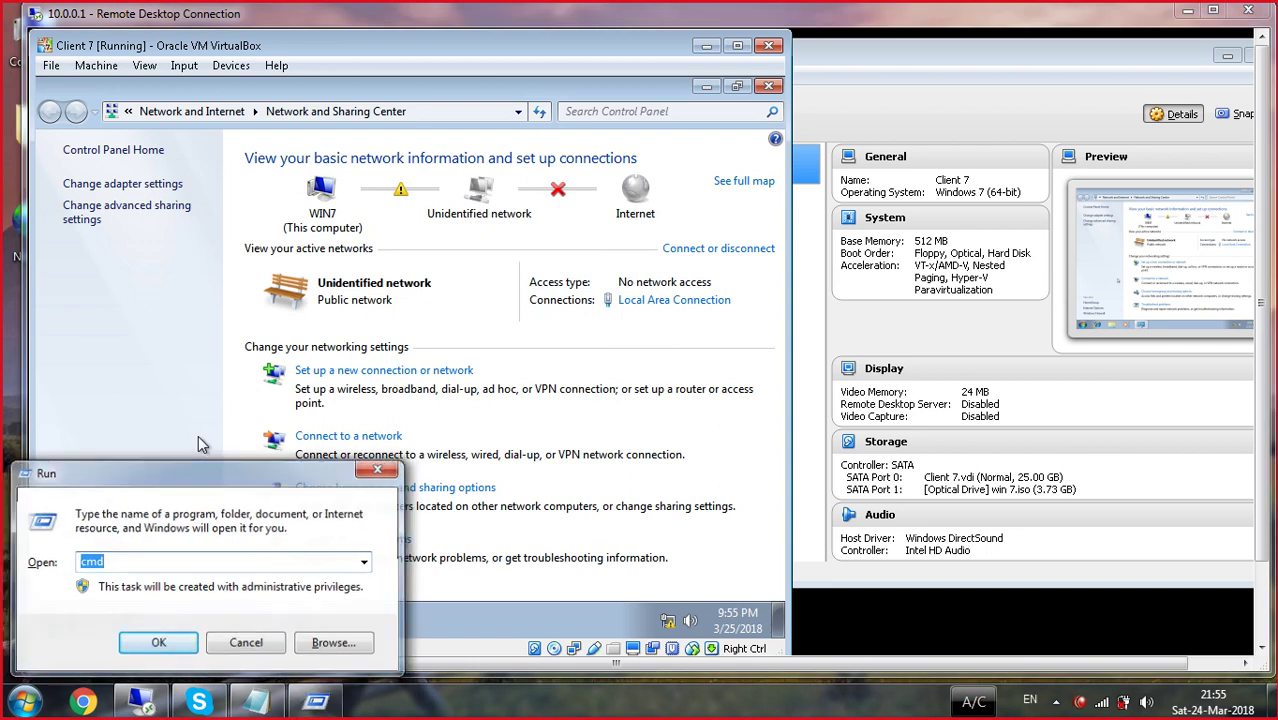
{"action": "type", "text": "ipconfig"}
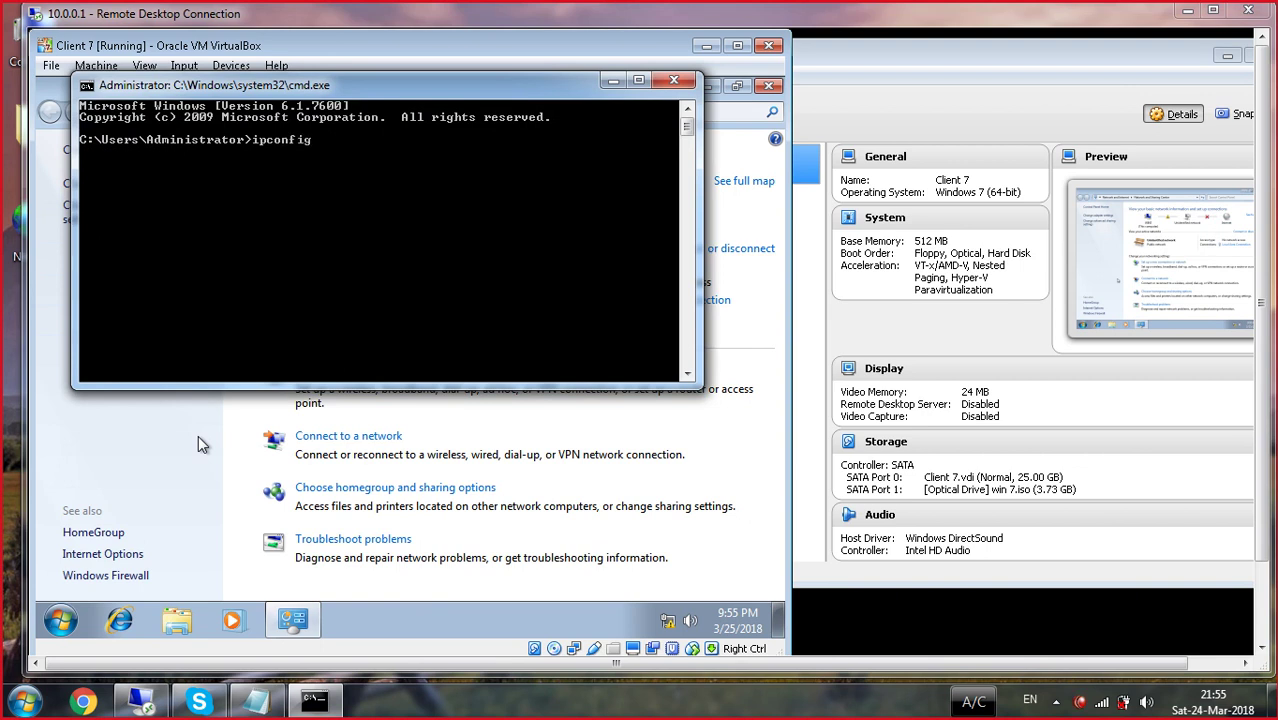
{"action": "key", "text": "Return"}
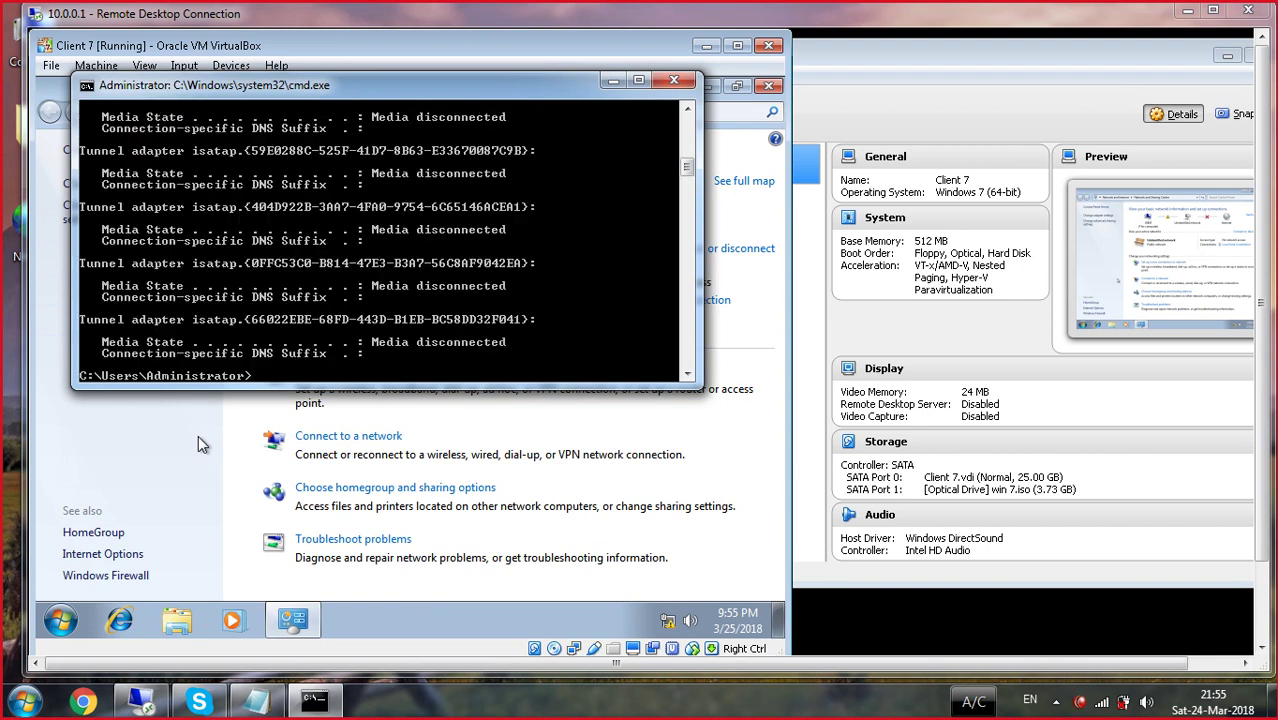
{"action": "left_click", "coordinate": [673, 80]}
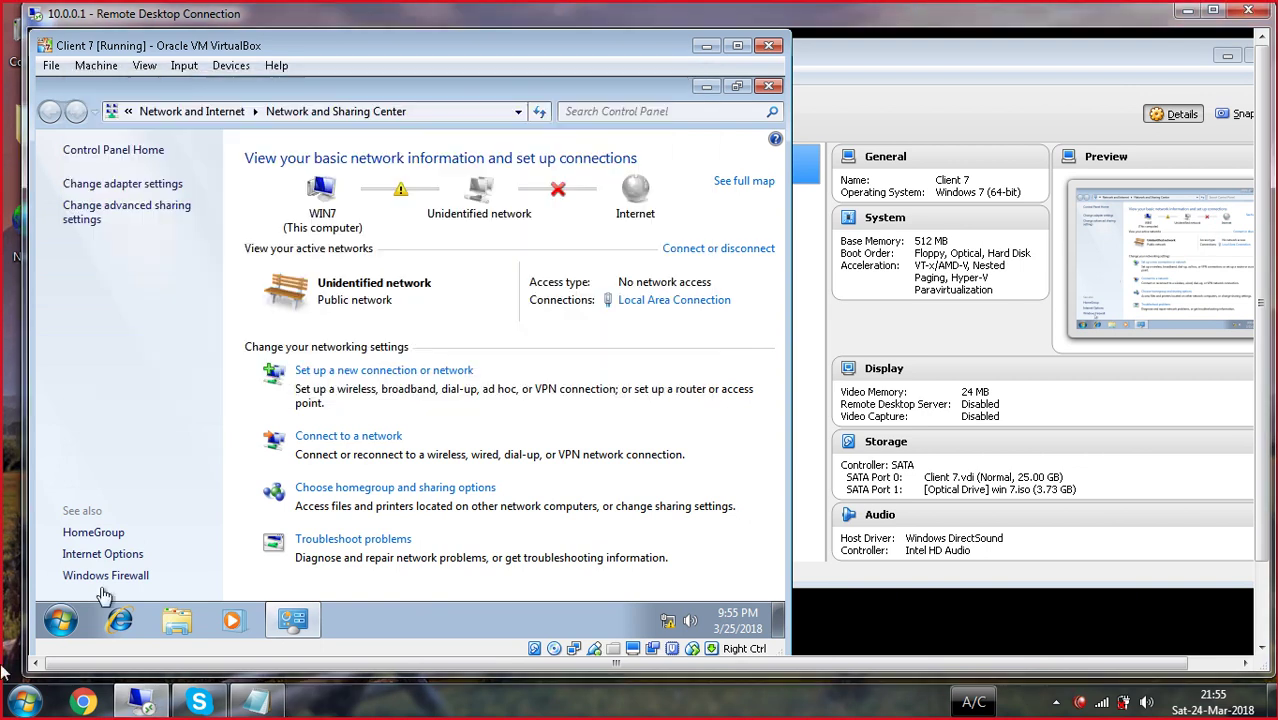
- Open cmd from Start, run ipconfig, and ping 192.168.1.12 with 0% loss
{"action": "left_click", "coordinate": [66, 628]}
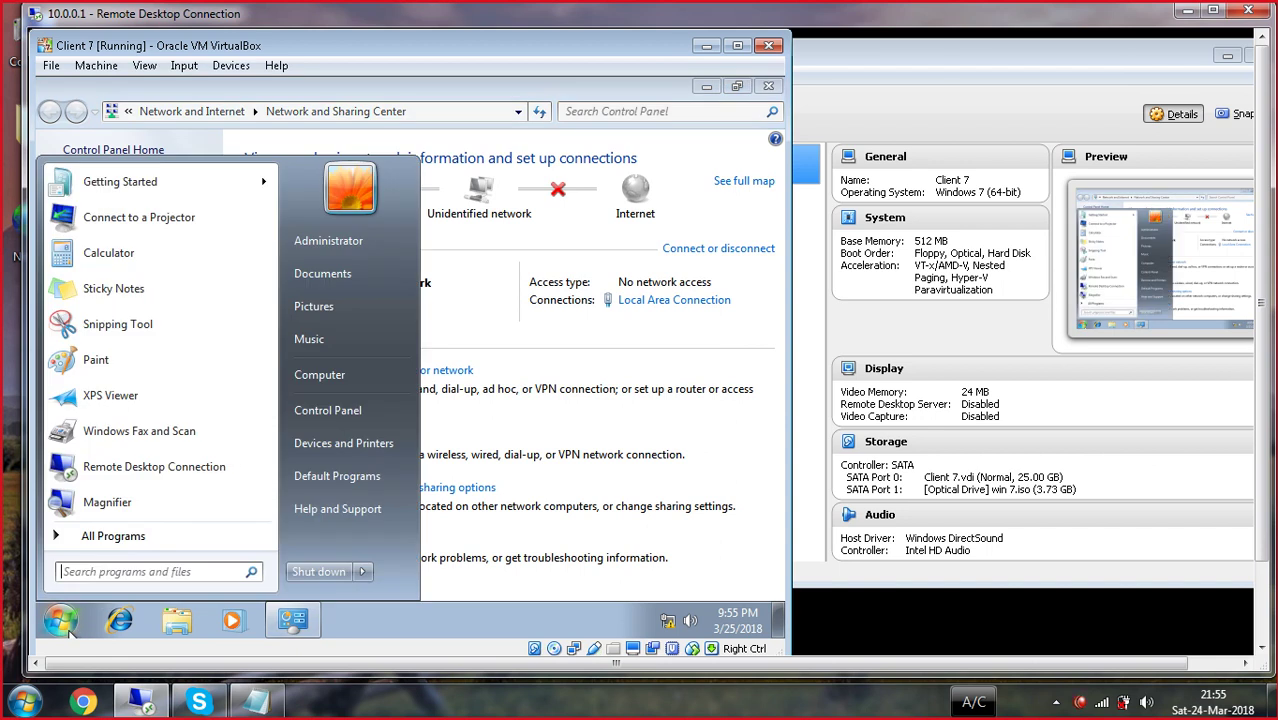
{"action": "type", "text": "cmd"}
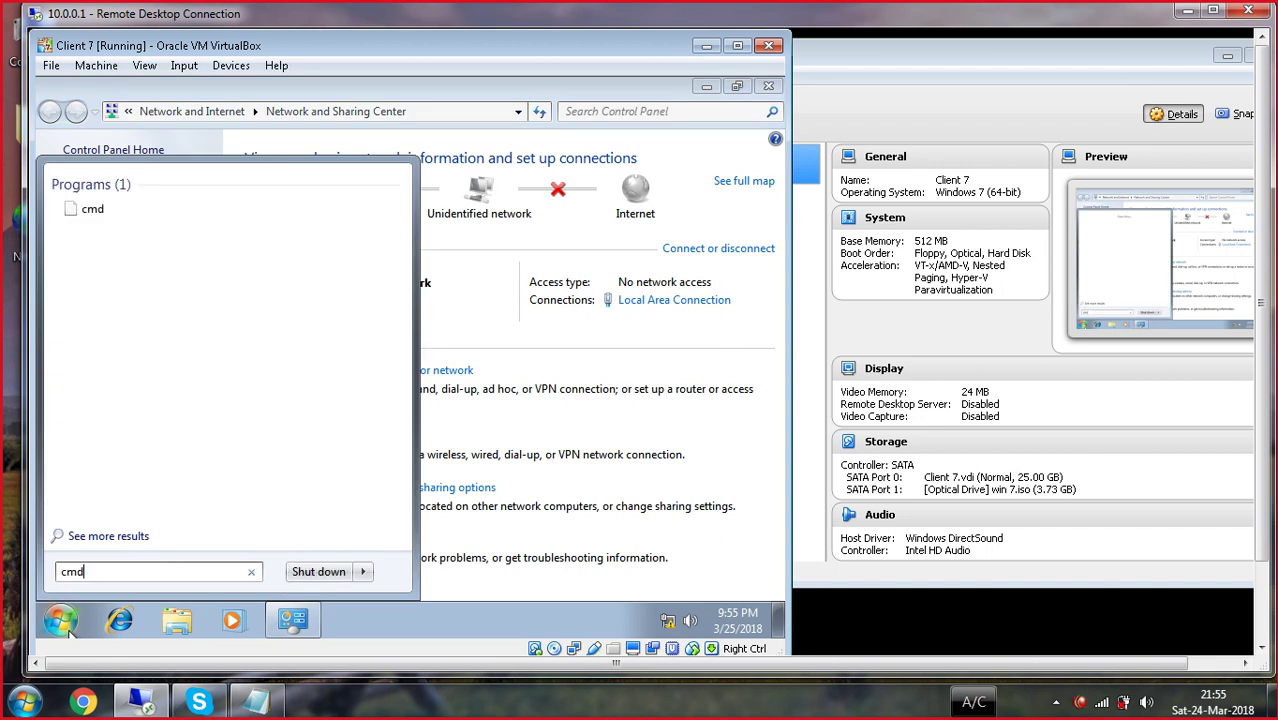
{"action": "key", "text": "Return"}
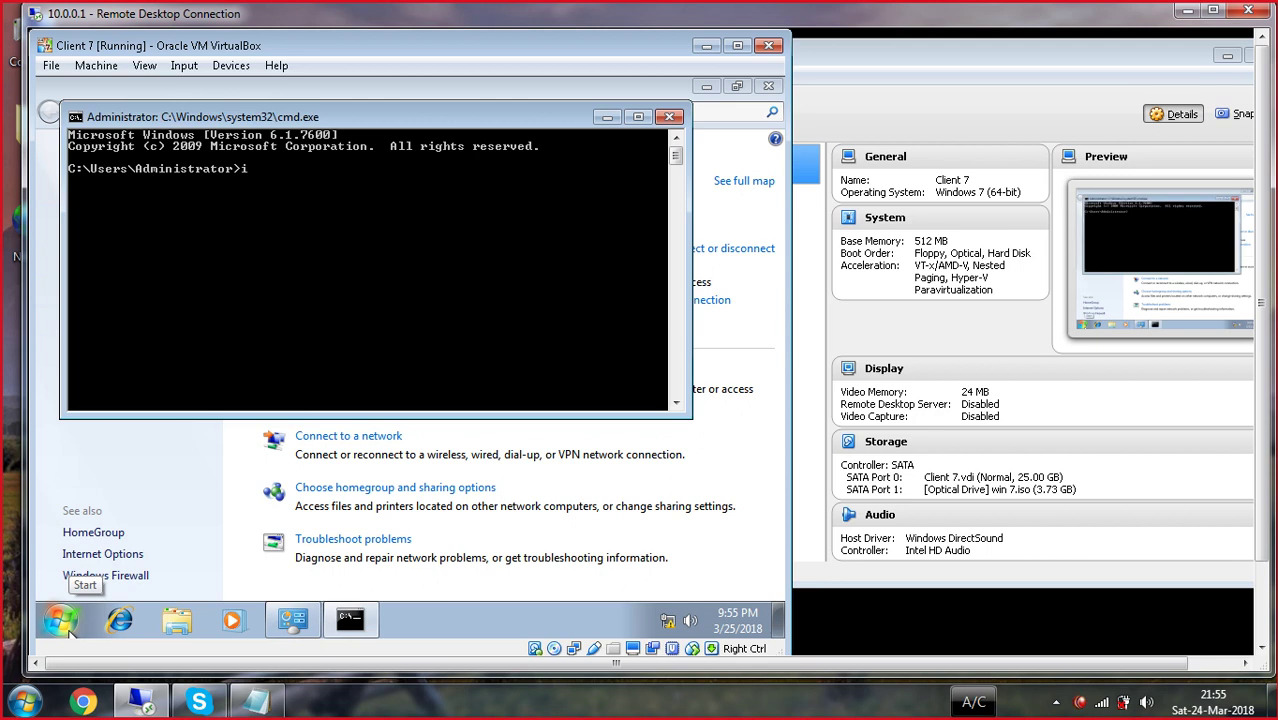
{"action": "type", "text": "ipconfig"}
{"action": "key", "text": "Return"}
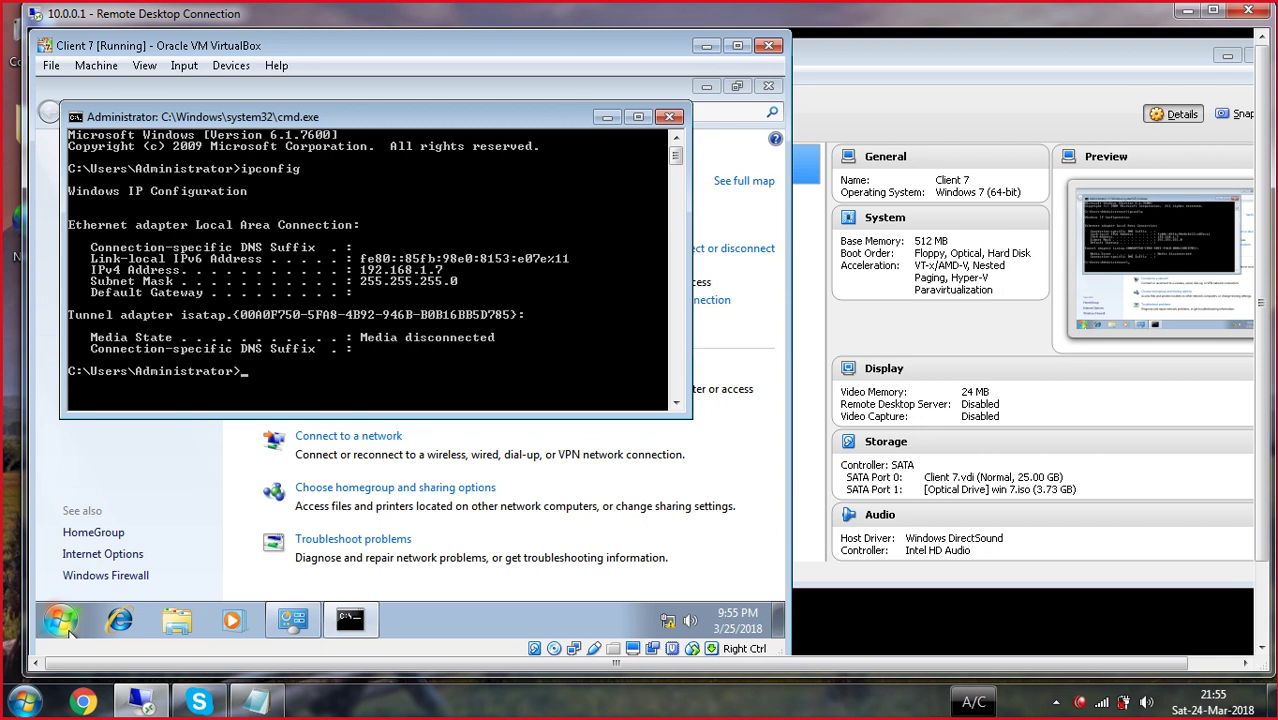
{"action": "type", "text": "ping 192.168.1.12"}
{"action": "key", "text": "Return"}
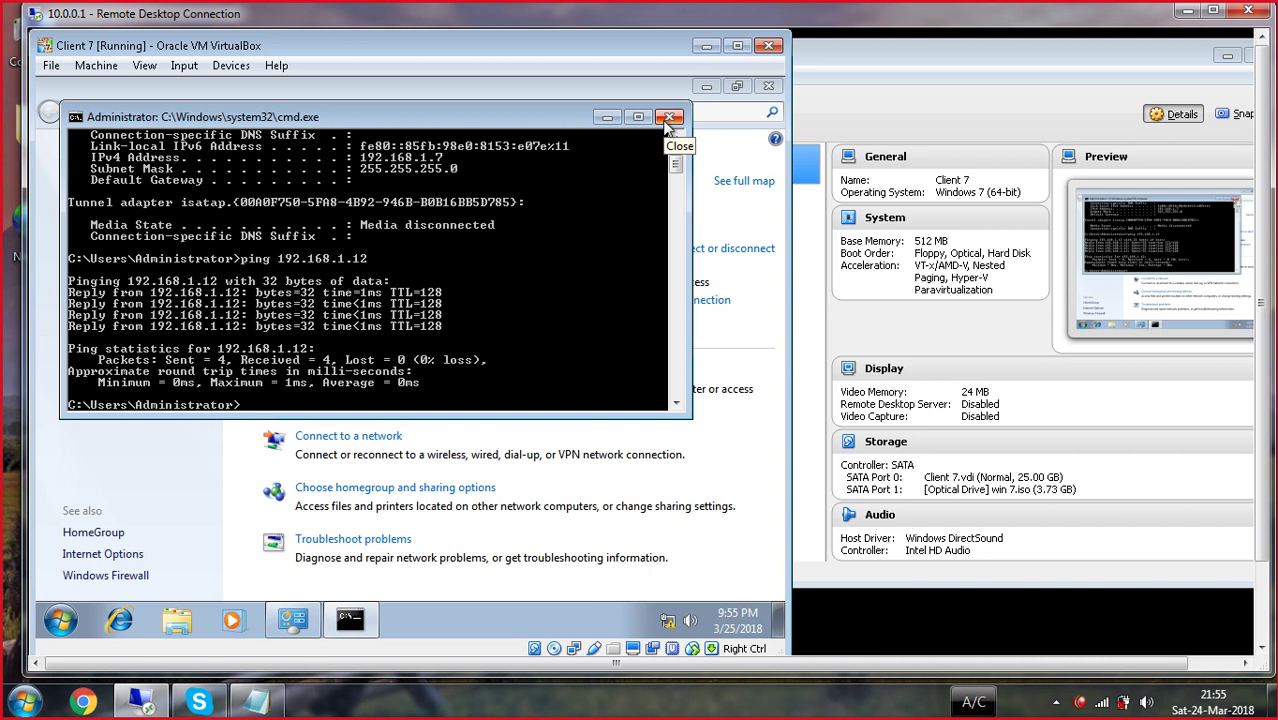
- Bring up the Skype call and open and close its extra options menu twice
{"action": "left_click", "coordinate": [201, 702]}
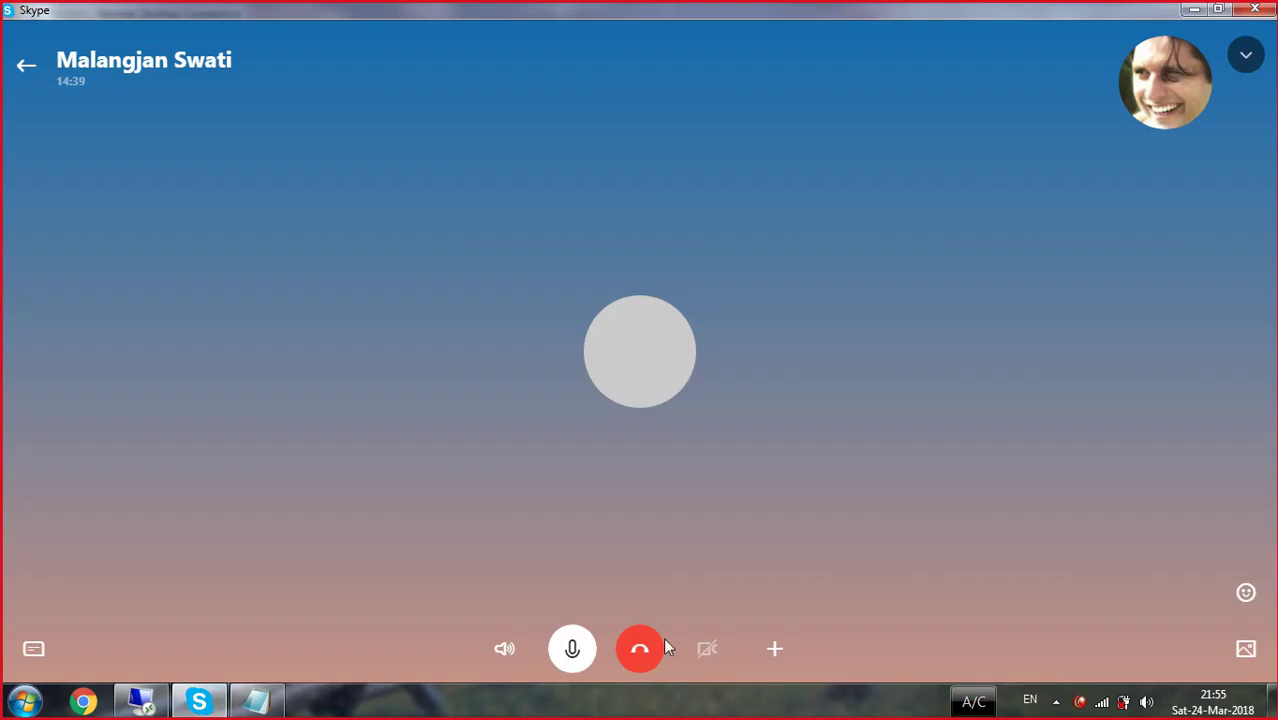
{"action": "left_click", "coordinate": [776, 656]}
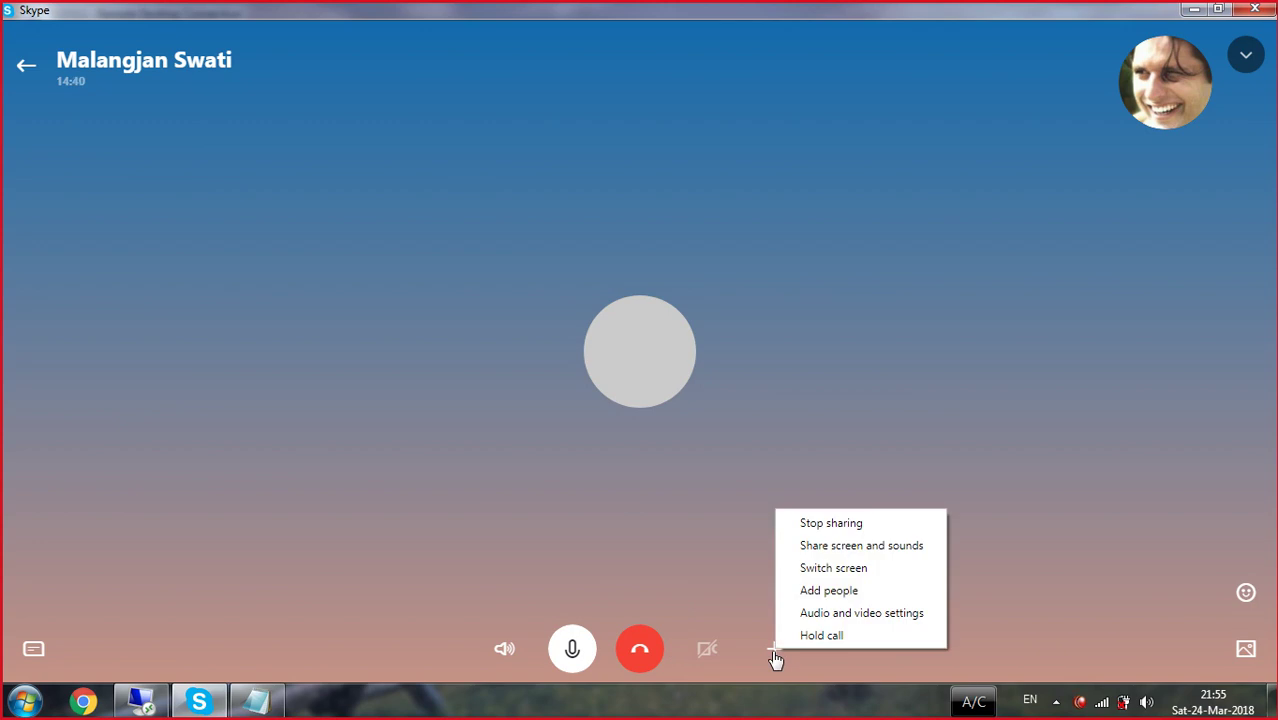
{"action": "left_click", "coordinate": [831, 552]}
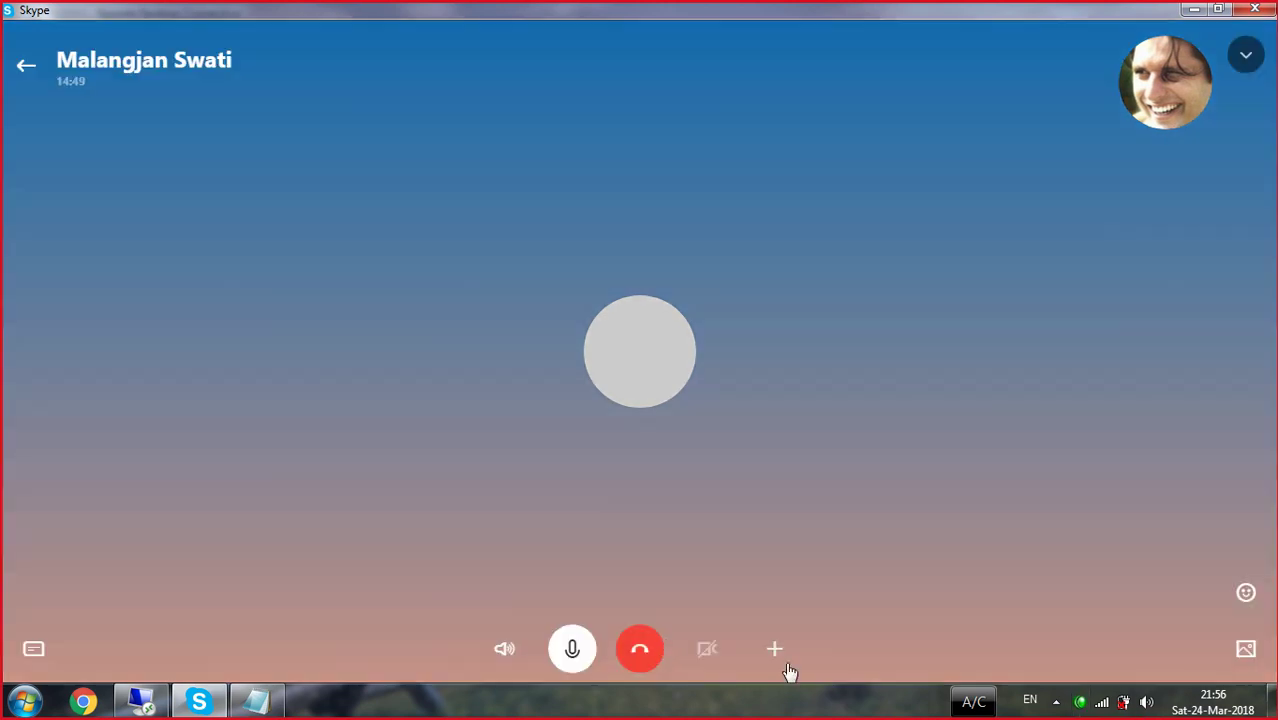
{"action": "left_click", "coordinate": [774, 649]}
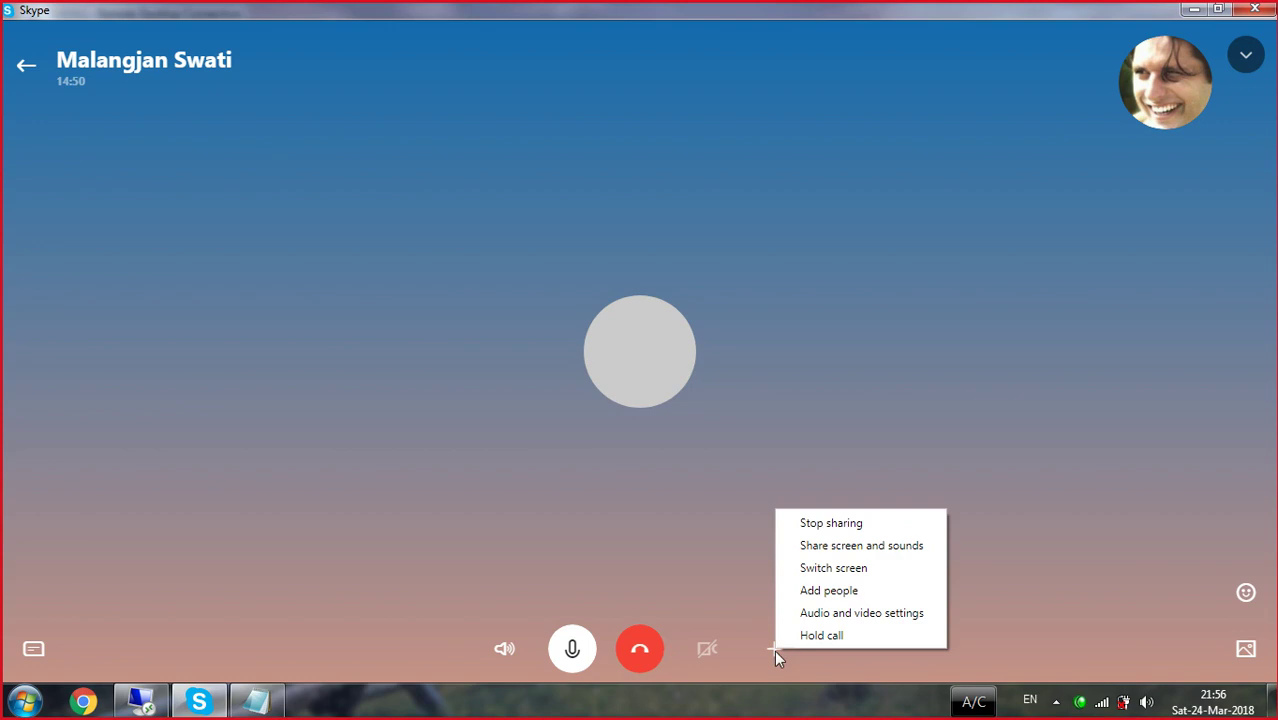
{"action": "left_click", "coordinate": [826, 545]}
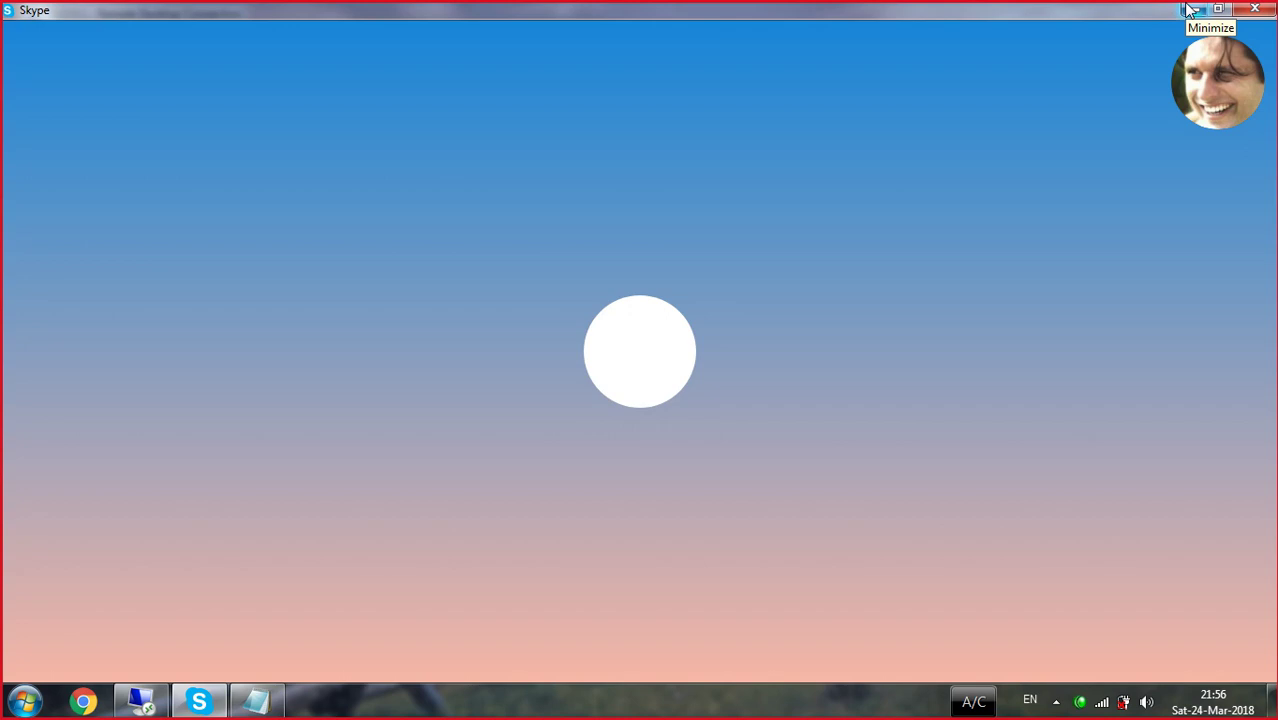
- Hide Skype and ping 192.168.1.12 again from Client 7's command prompt
{"action": "left_click", "coordinate": [1192, 10]}
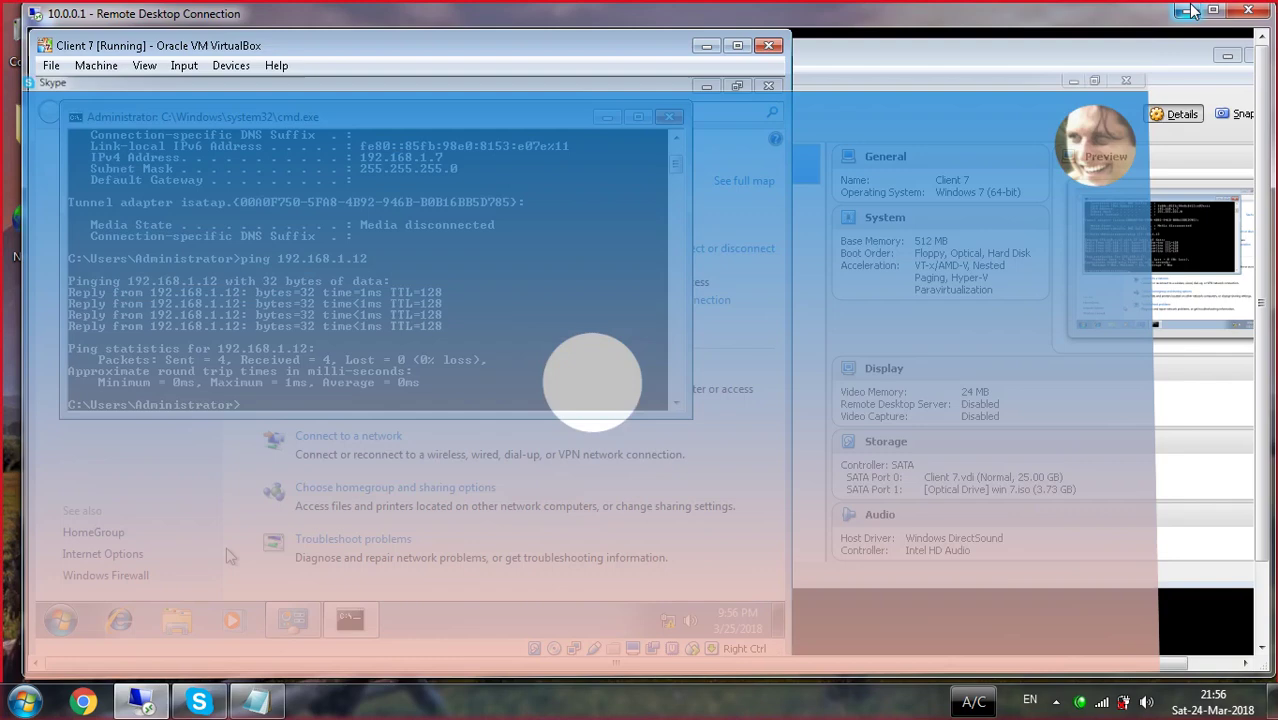
{"action": "type", "text": "pi"}
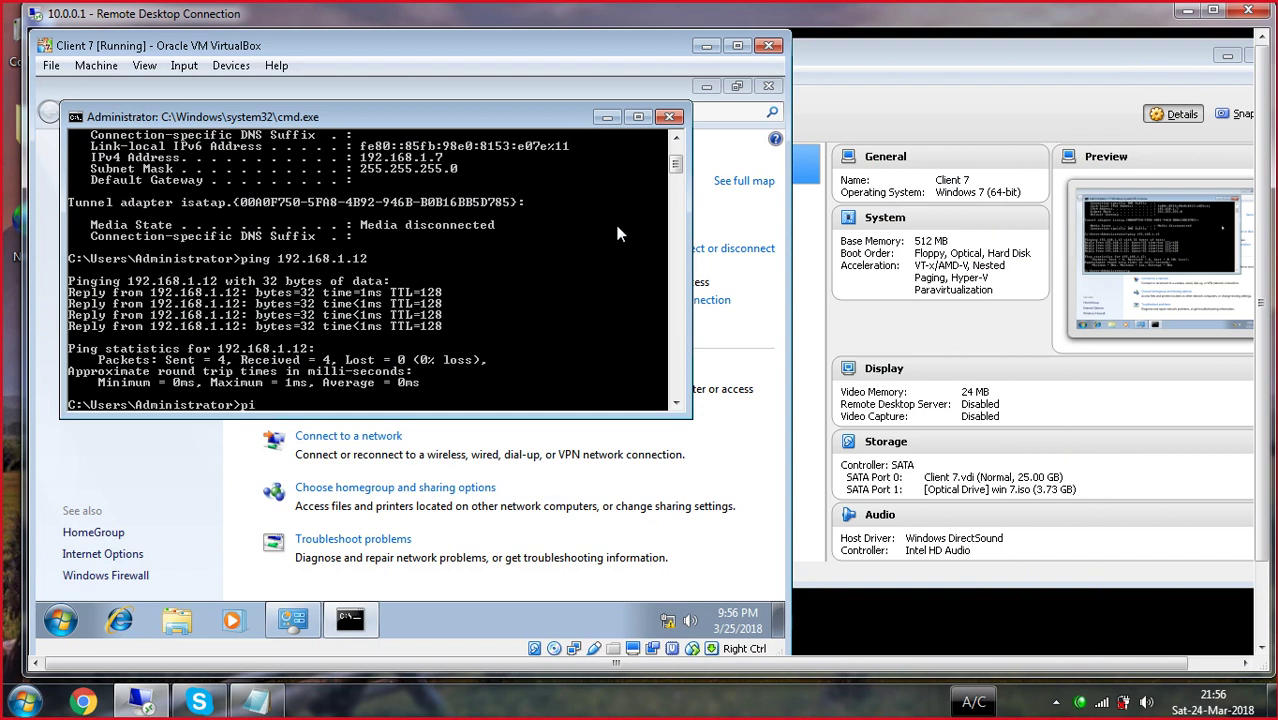
{"action": "type", "text": "ng 192.168.1.12"}
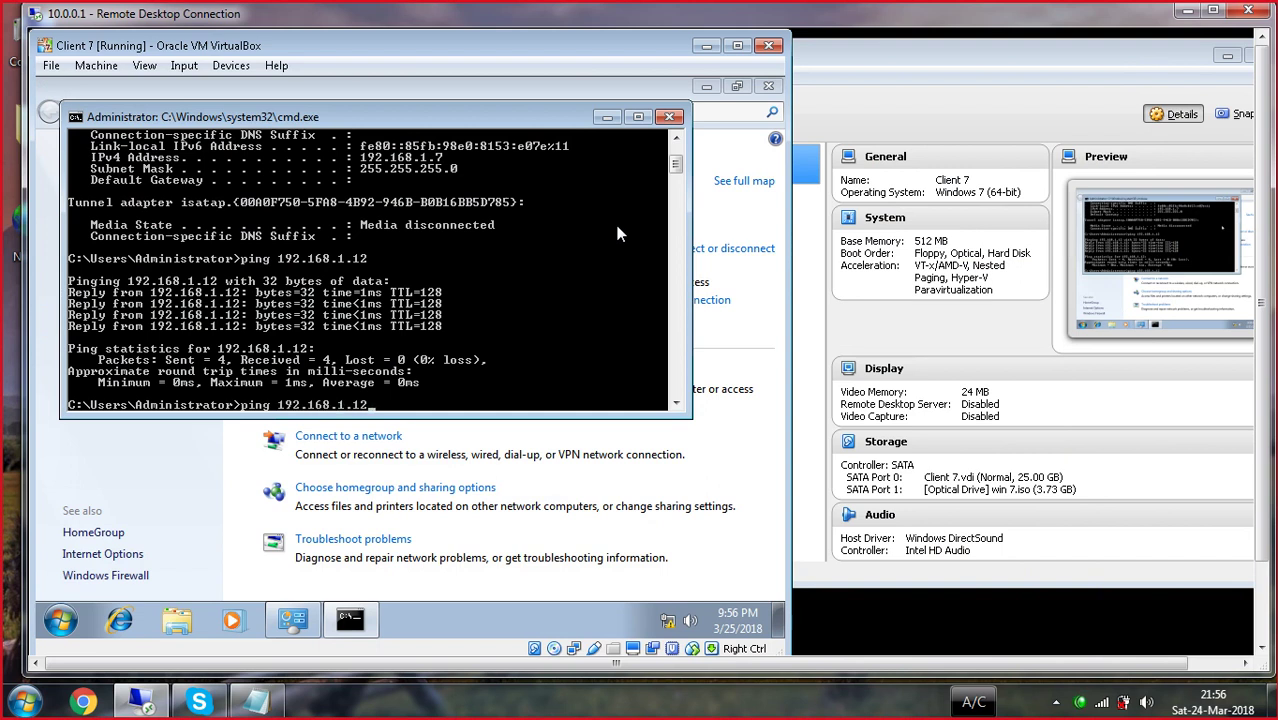
{"action": "key", "text": "Return"}
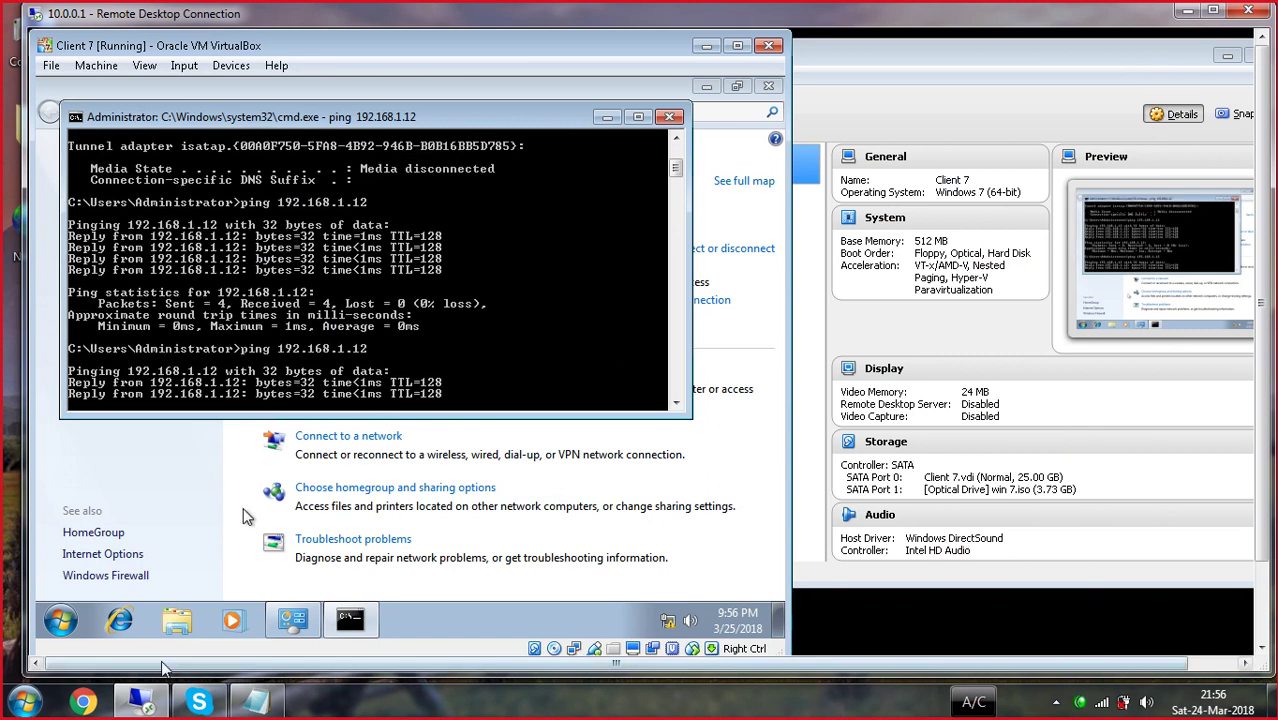
- Stop the Skype screen share and restart sharing the screen with sounds
{"action": "left_click", "coordinate": [201, 702]}
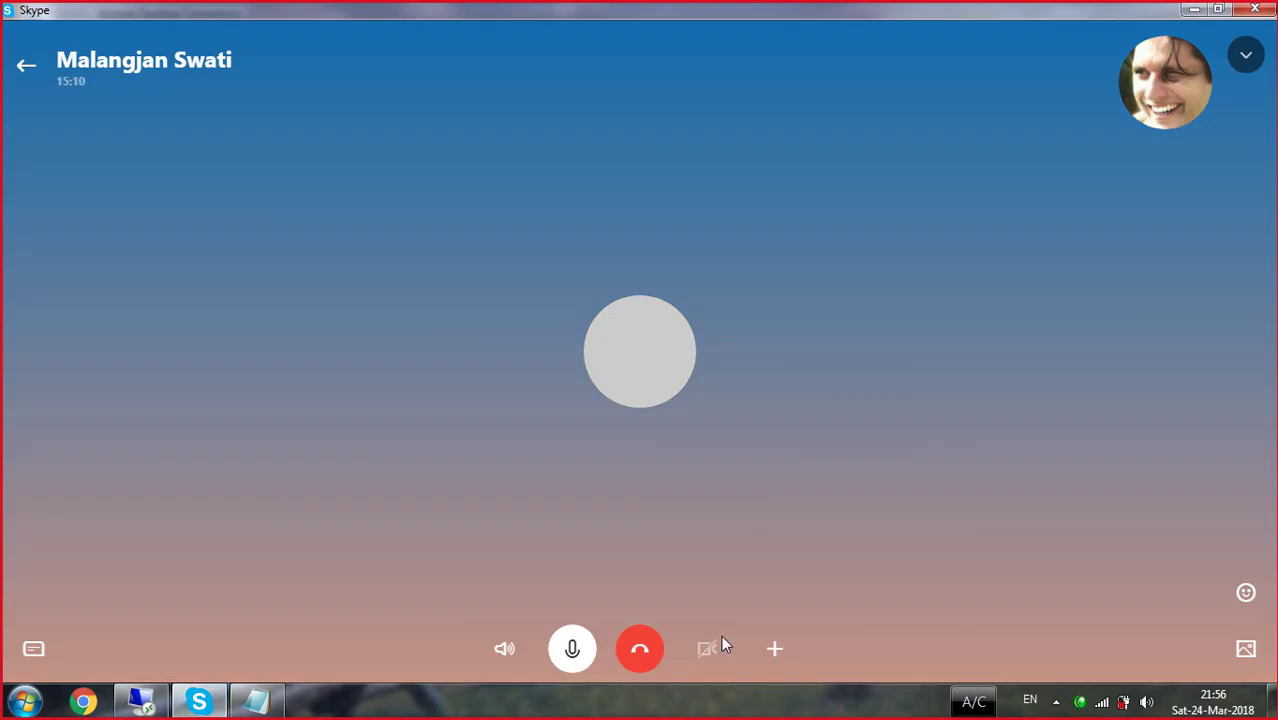
{"action": "left_click", "coordinate": [773, 649]}
{"action": "left_click", "coordinate": [818, 530]}
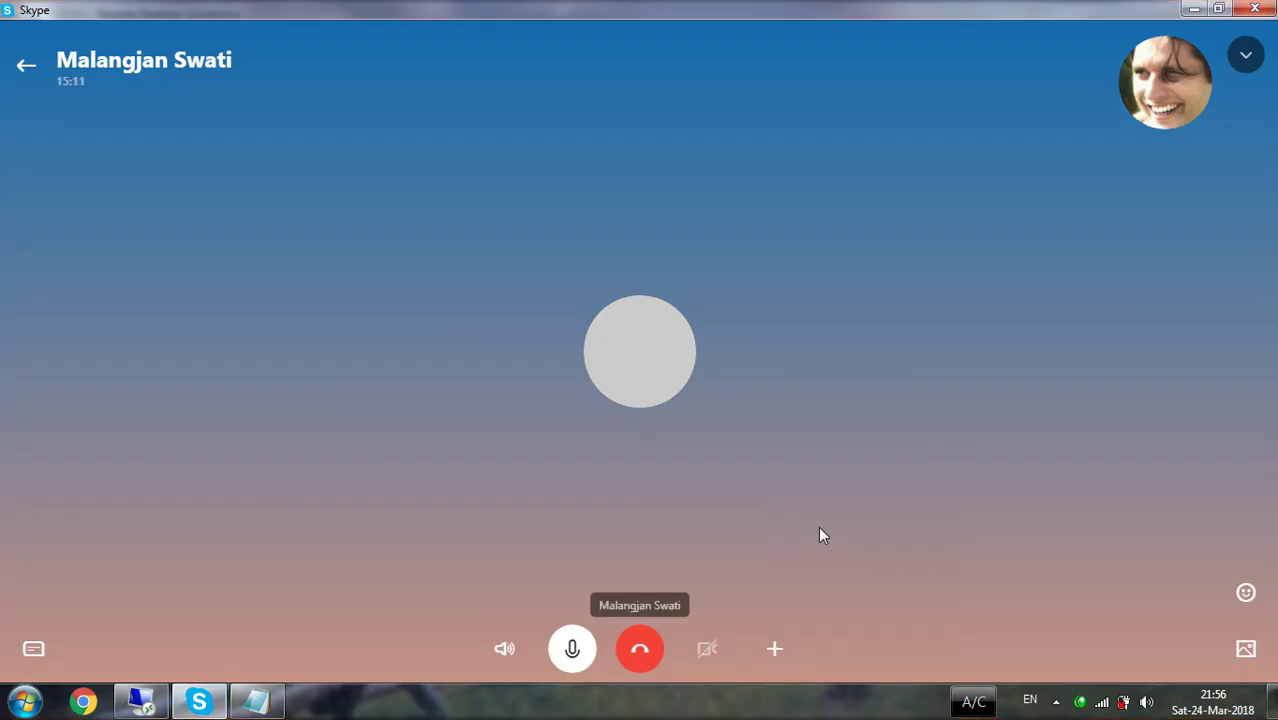
{"action": "left_click", "coordinate": [774, 649]}
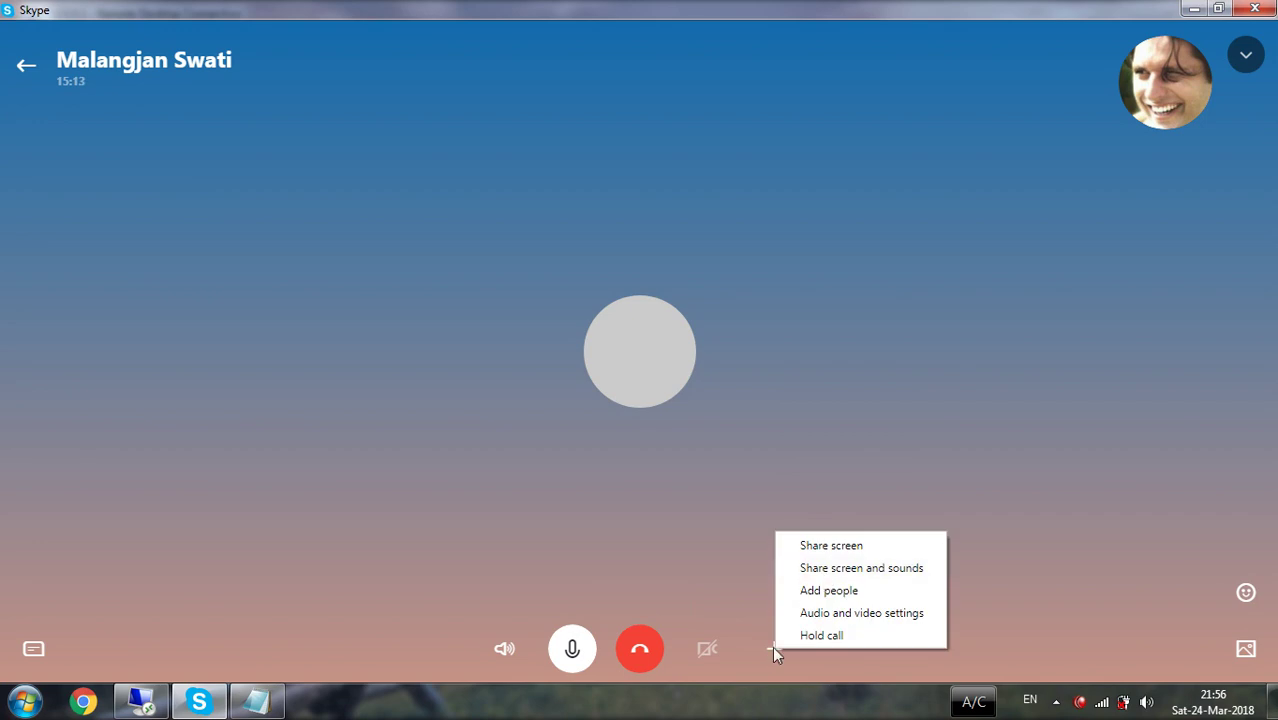
{"action": "left_click", "coordinate": [830, 568]}
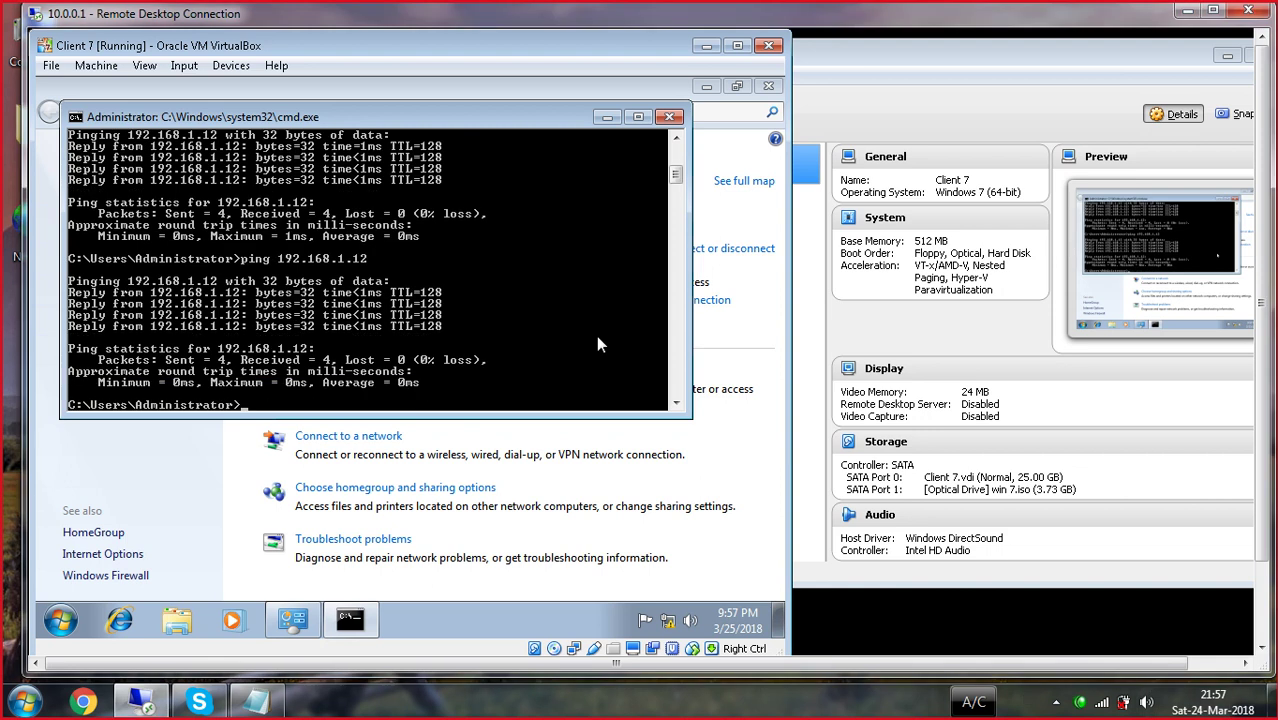
- Set the Local Area Connection's IPv4 default gateway to 192.168.1.12
{"action": "right_click", "coordinate": [668, 621]}
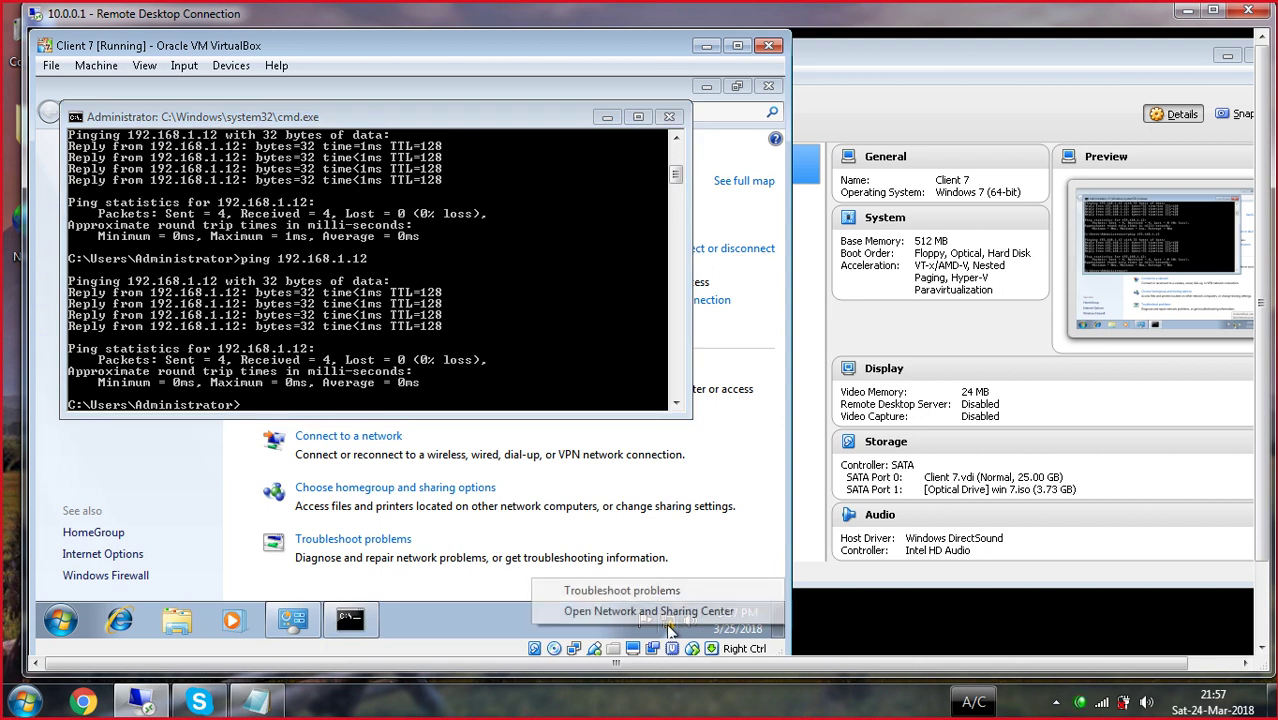
{"action": "left_click", "coordinate": [665, 610]}
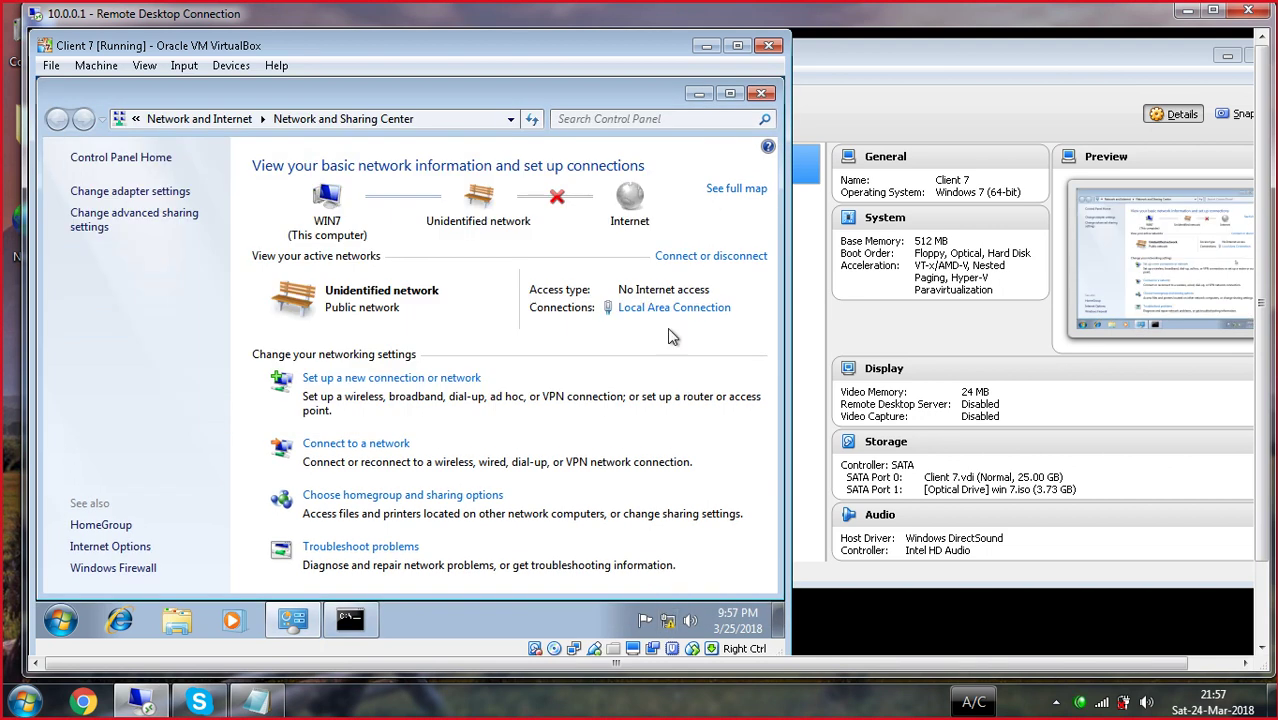
{"action": "left_click", "coordinate": [666, 311]}
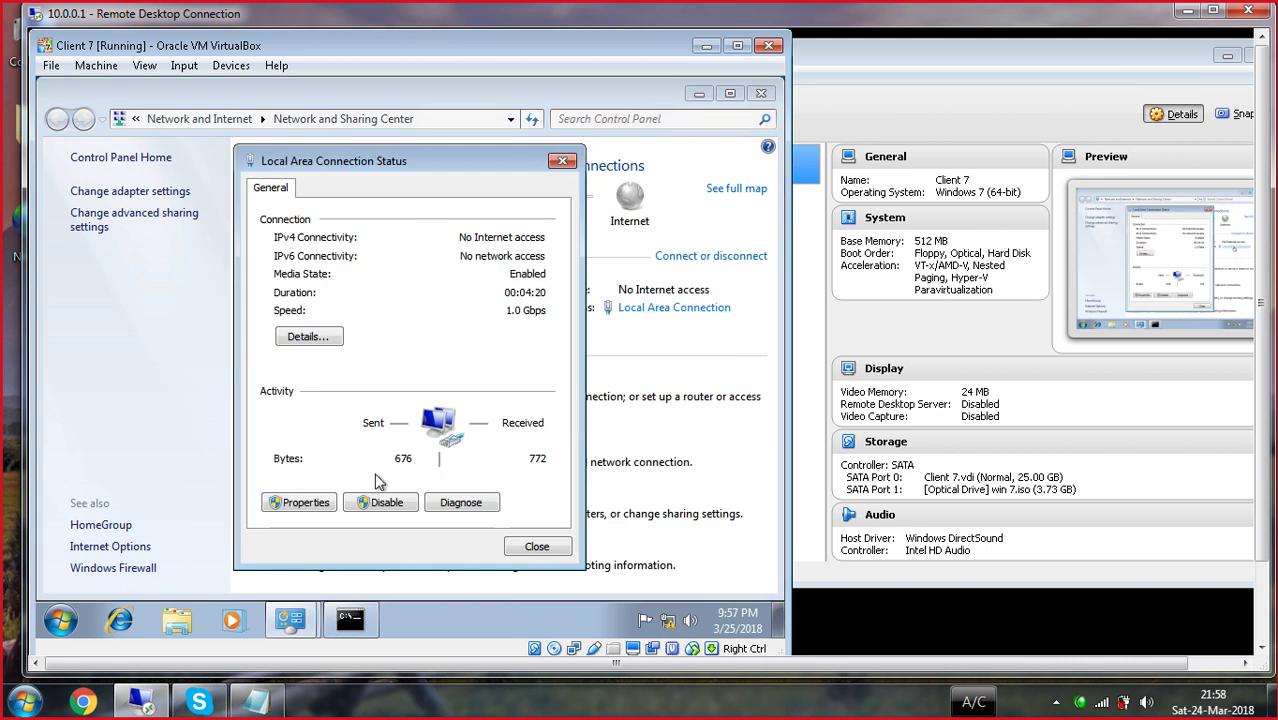
{"action": "left_click", "coordinate": [300, 502]}
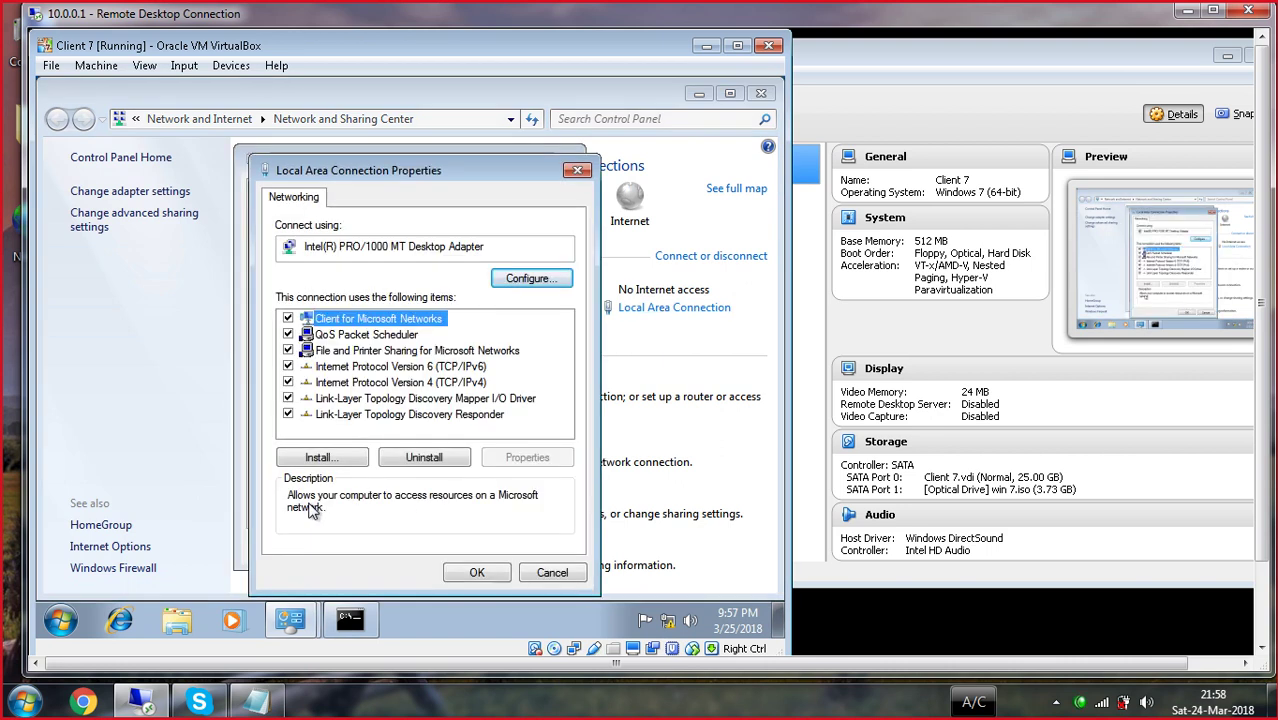
{"action": "double_click", "coordinate": [444, 385]}
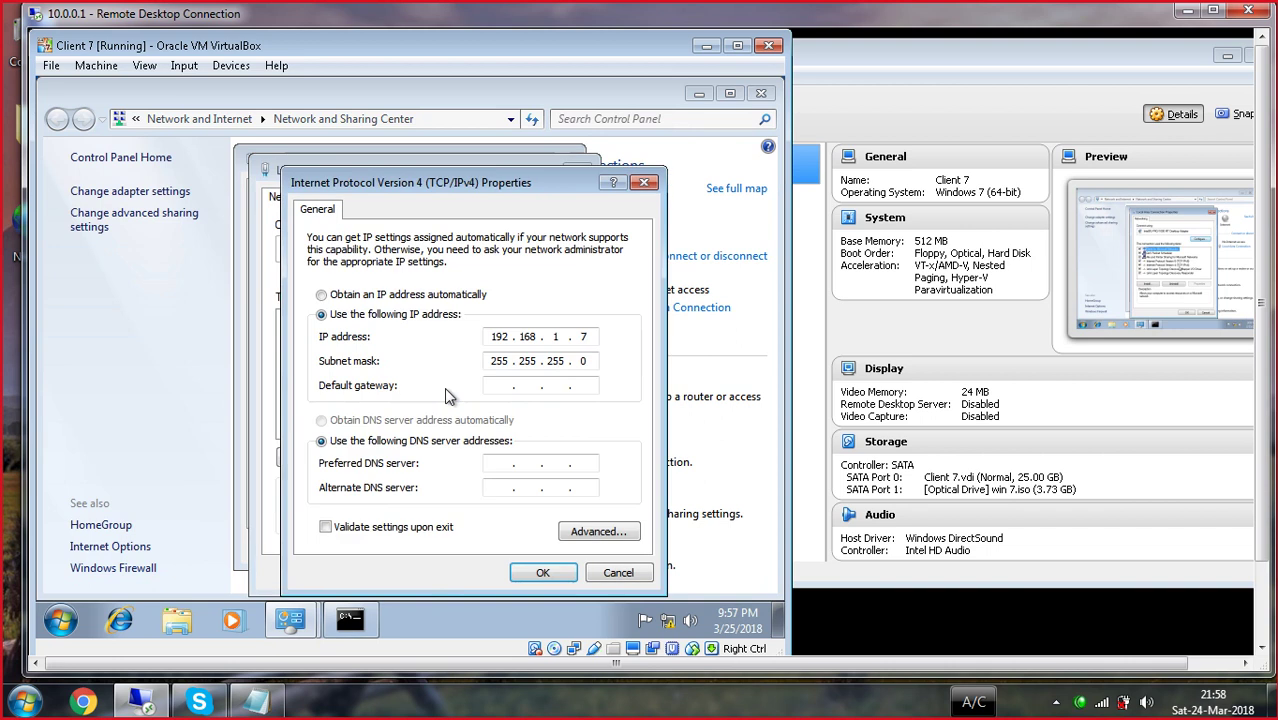
{"action": "left_click", "coordinate": [499, 387]}
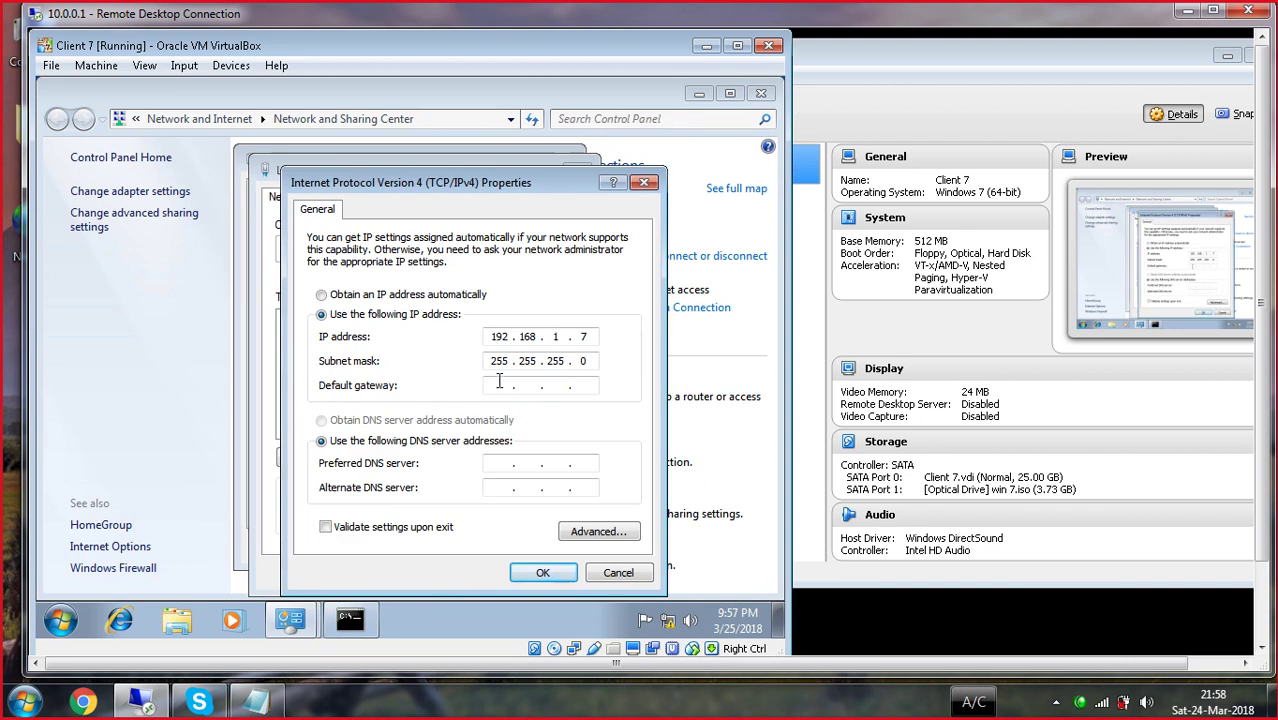
{"action": "type", "text": "192.168.1.1"}
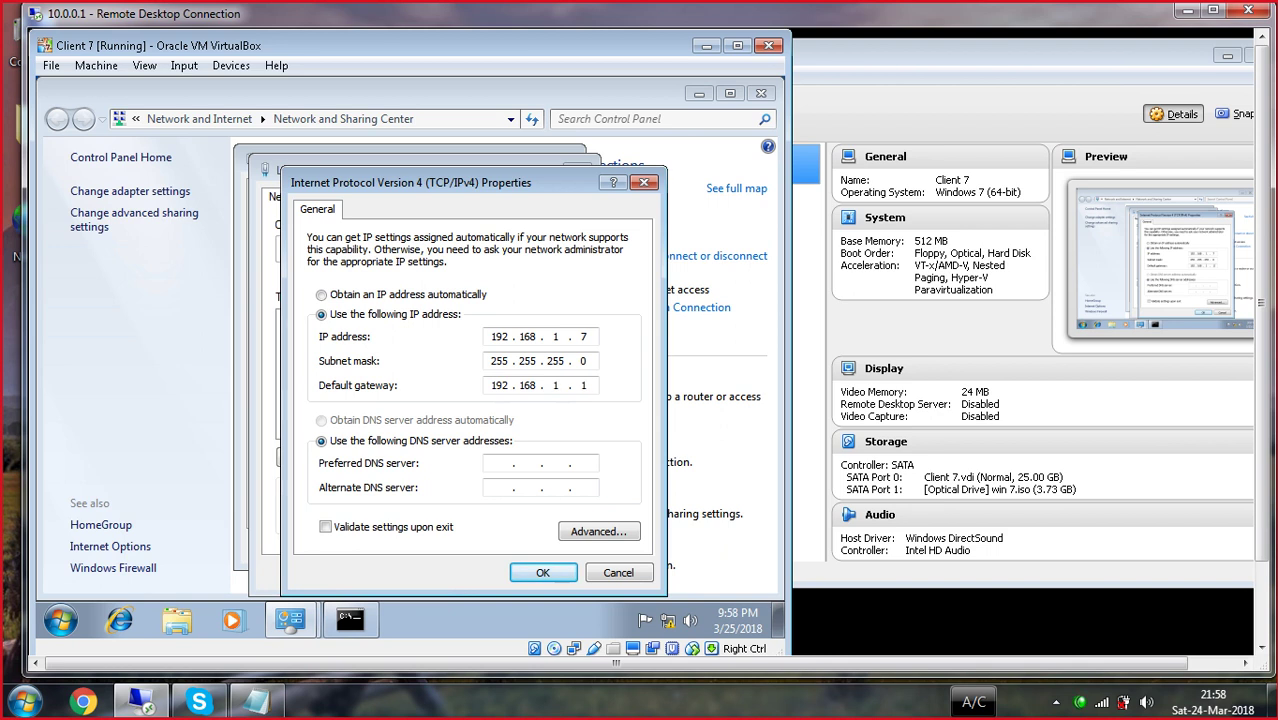
{"action": "type", "text": "2"}
{"action": "left_click", "coordinate": [543, 572]}
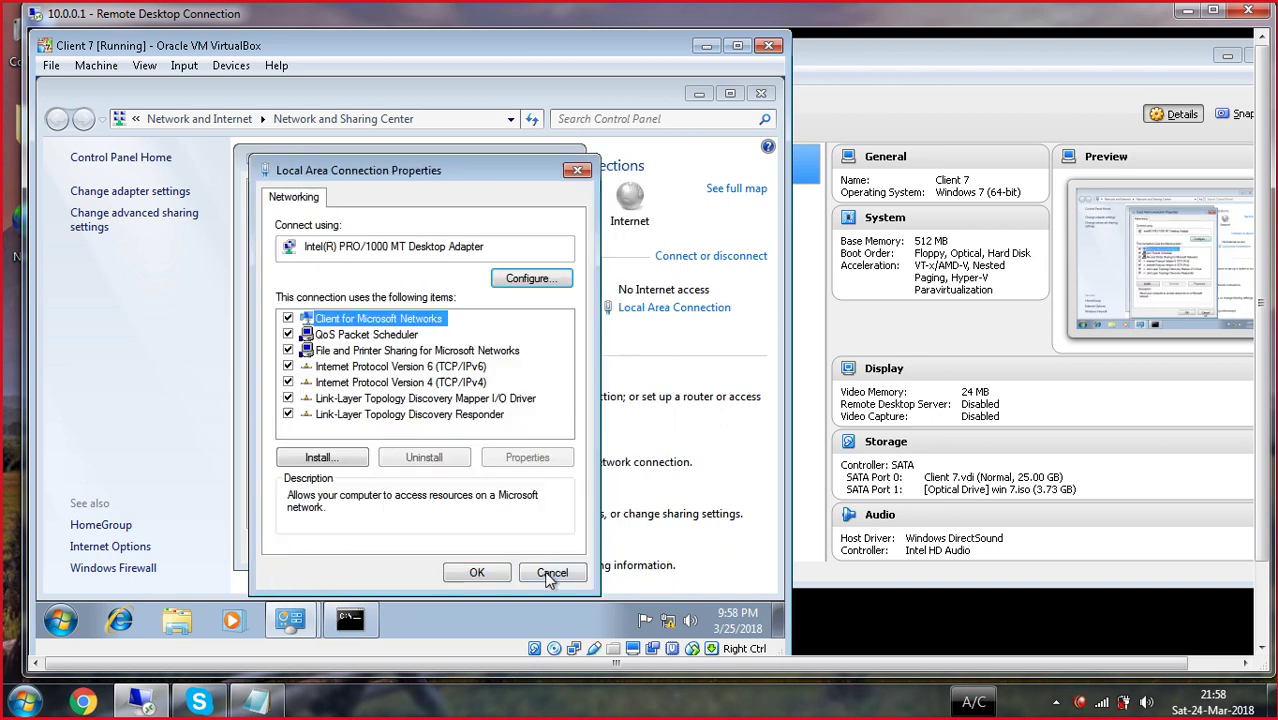
- Apply the connection changes, set the network location to Home, and close the windows
{"action": "left_click", "coordinate": [495, 572]}
{"action": "left_click", "coordinate": [534, 547]}
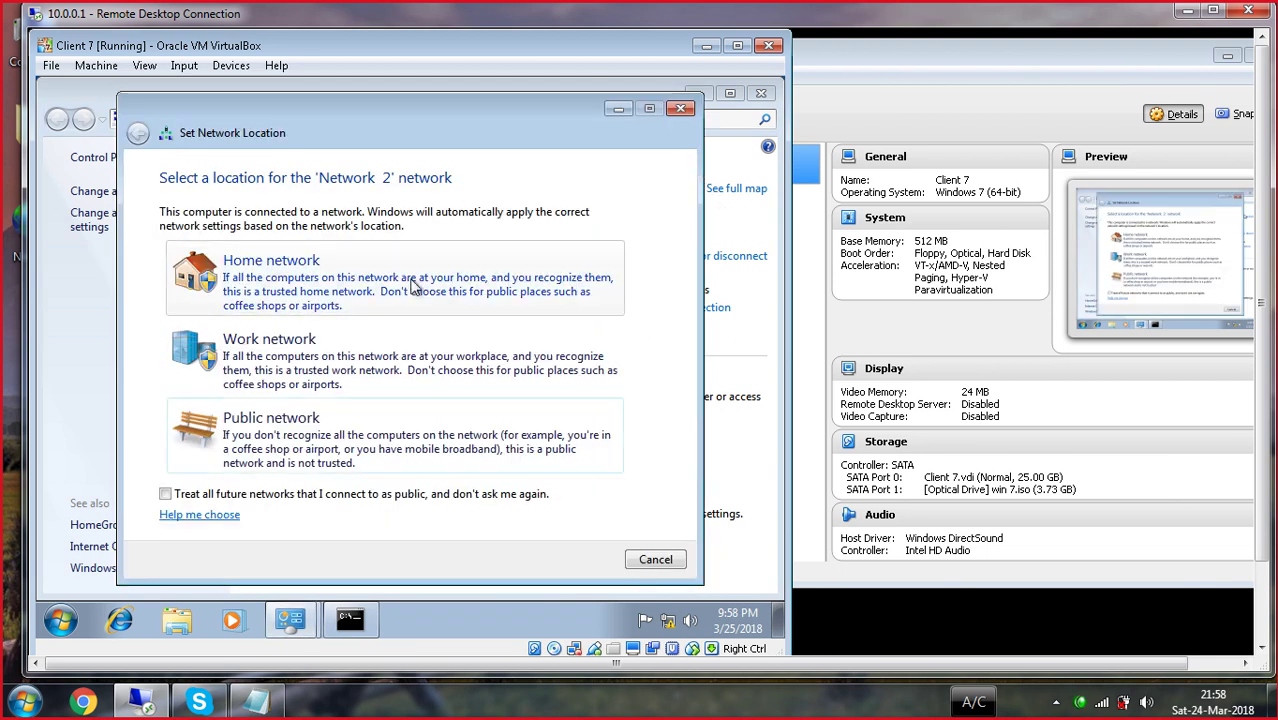
{"action": "left_click", "coordinate": [403, 278]}
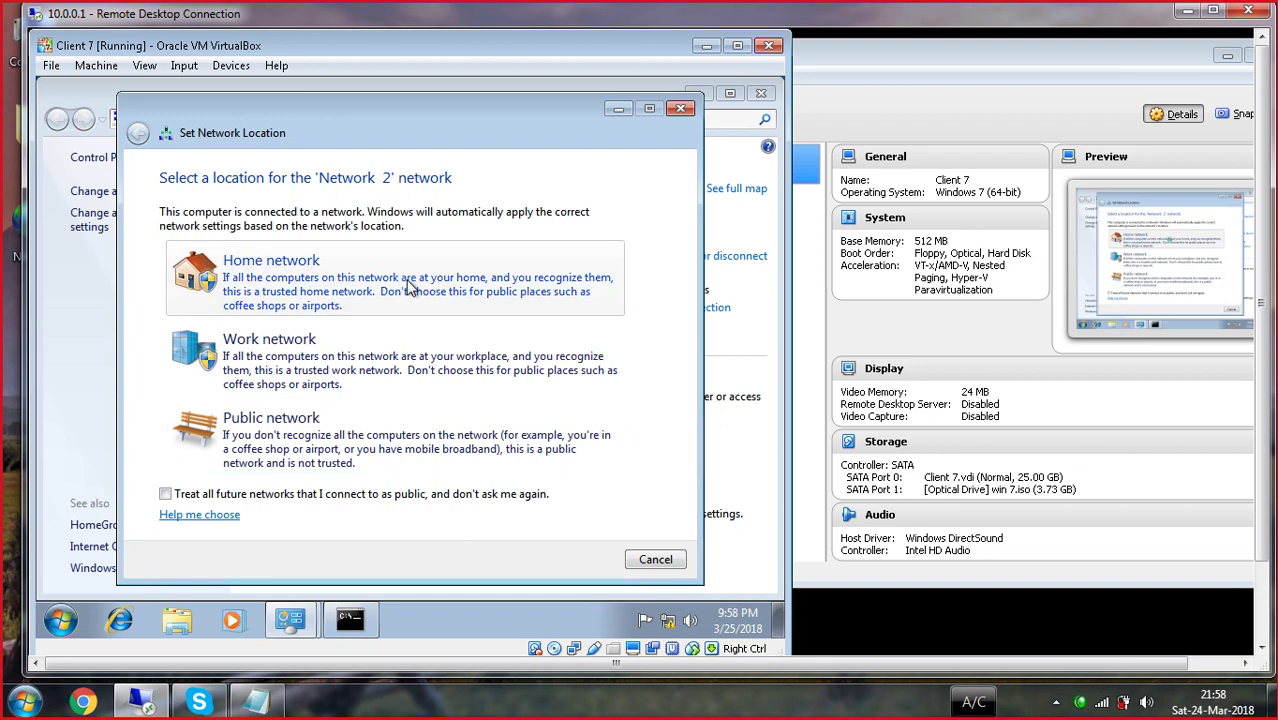
{"action": "left_click", "coordinate": [683, 111]}
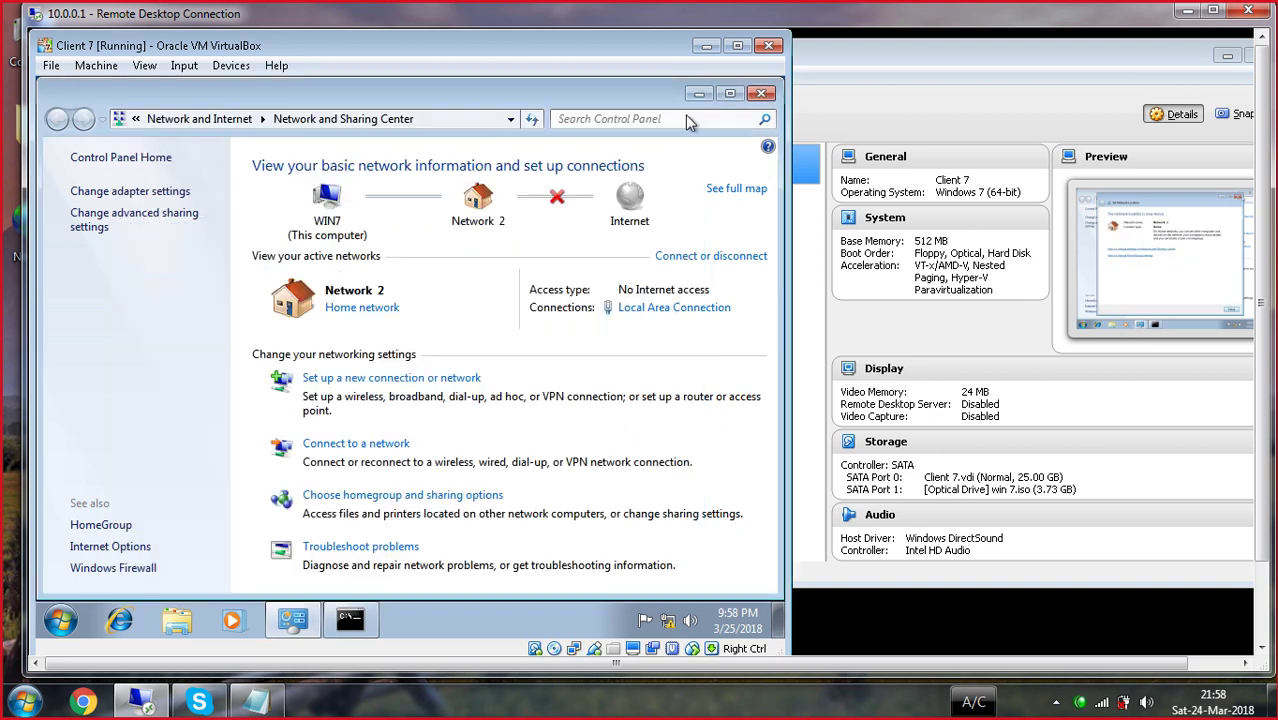
{"action": "left_click", "coordinate": [753, 99]}
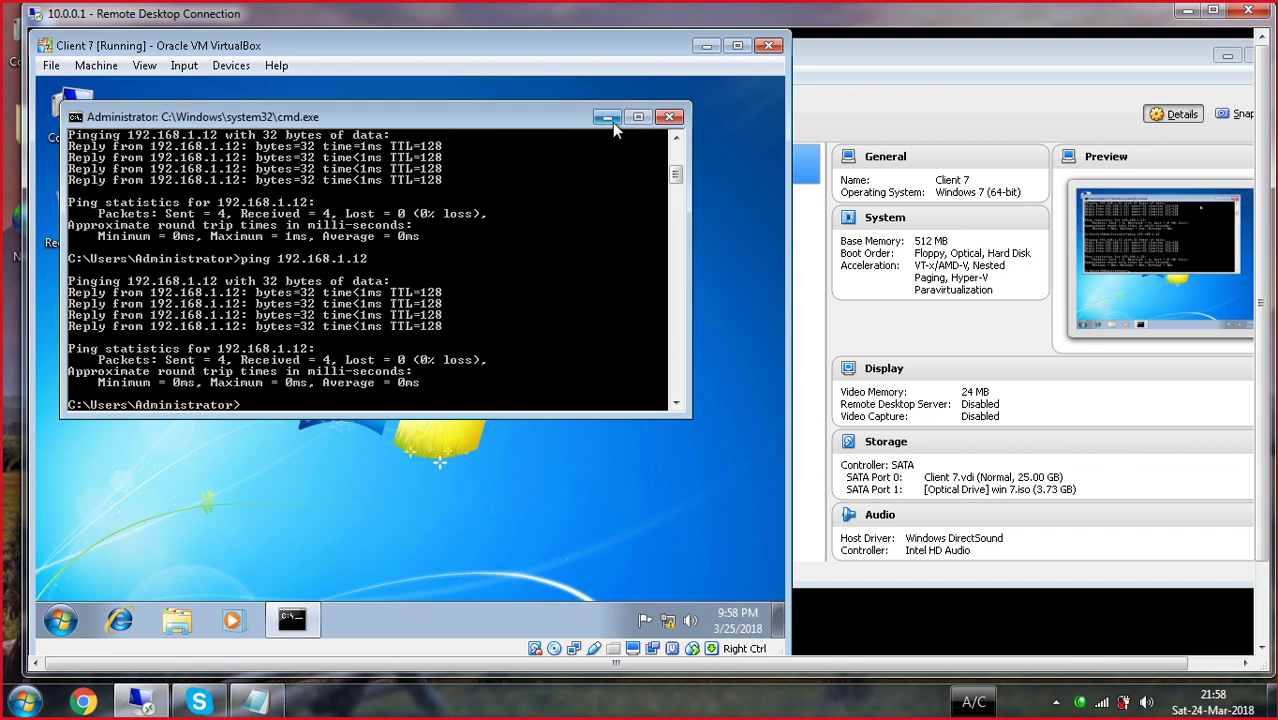
- Open the computer name and domain membership settings from Computer's Properties
{"action": "left_click", "coordinate": [669, 118]}
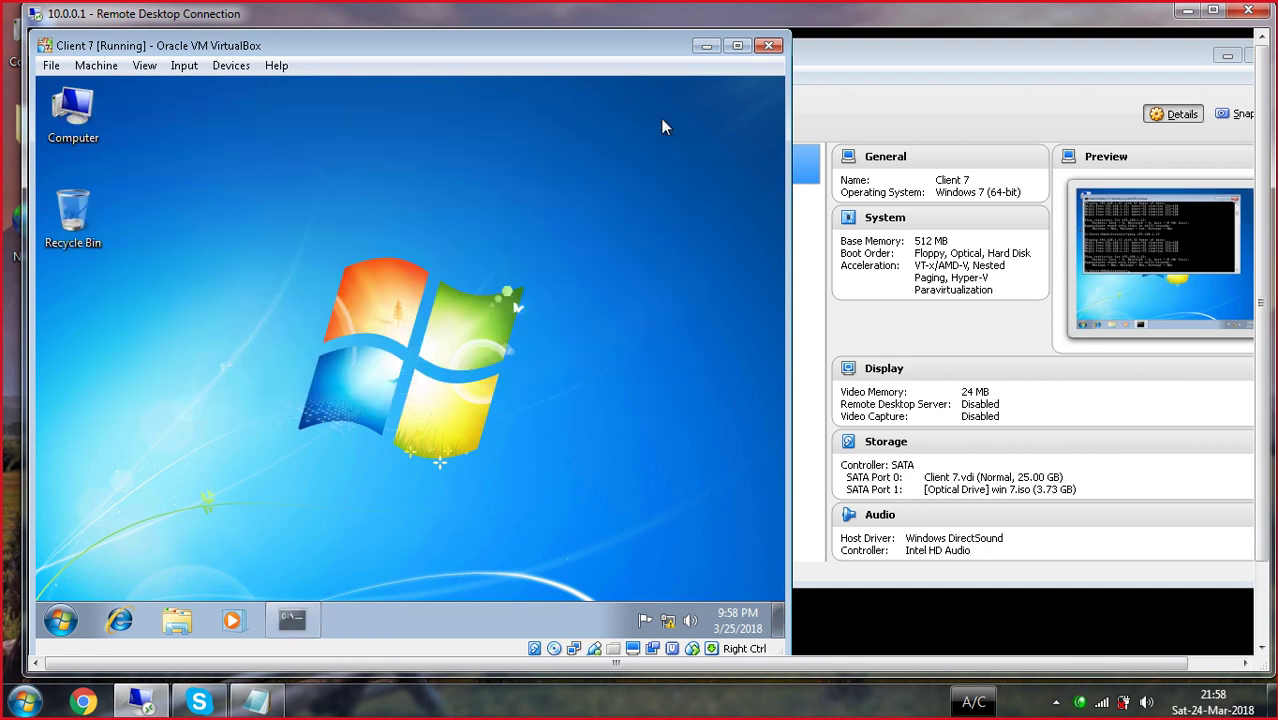
{"action": "right_click", "coordinate": [81, 118]}
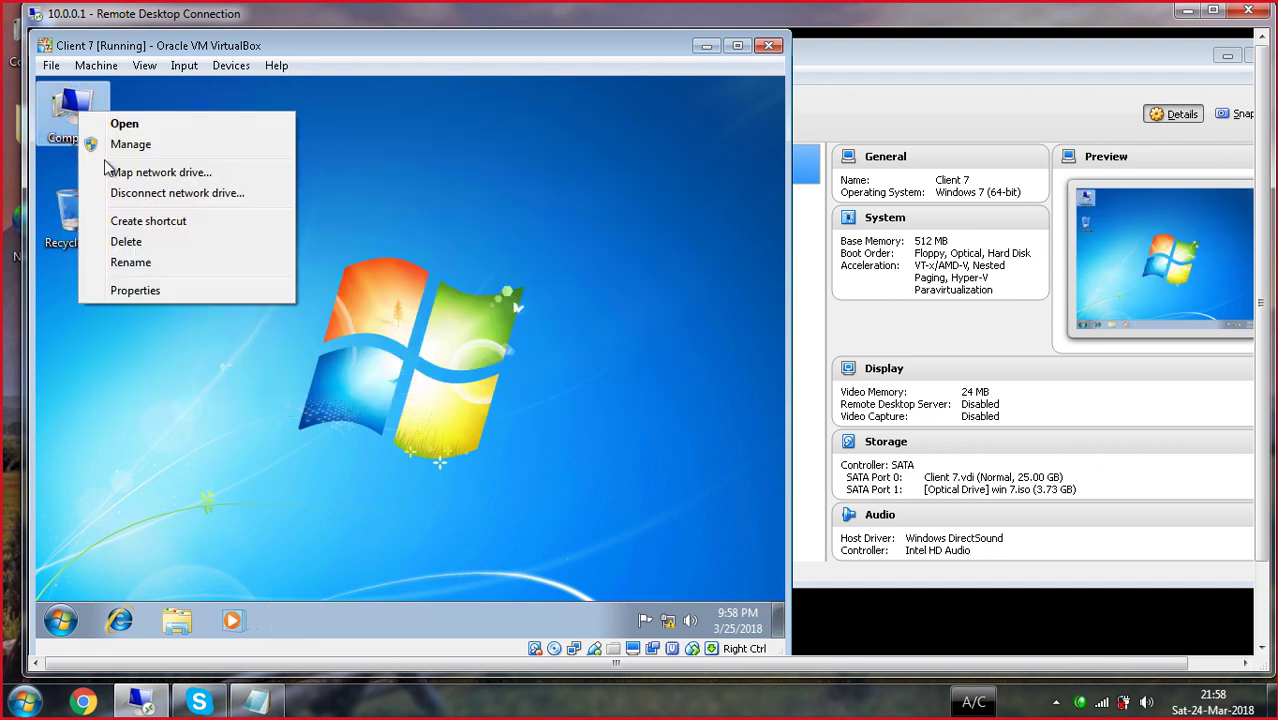
{"action": "left_click", "coordinate": [142, 296]}
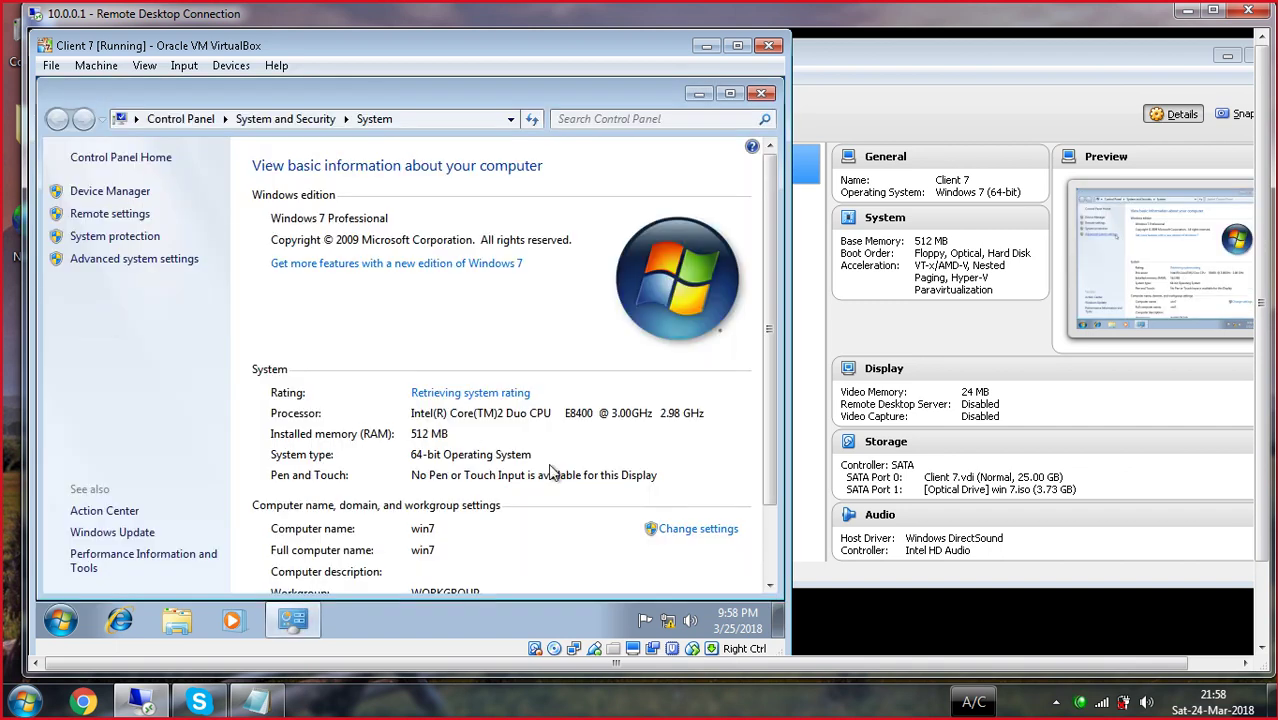
{"action": "left_click", "coordinate": [698, 529]}
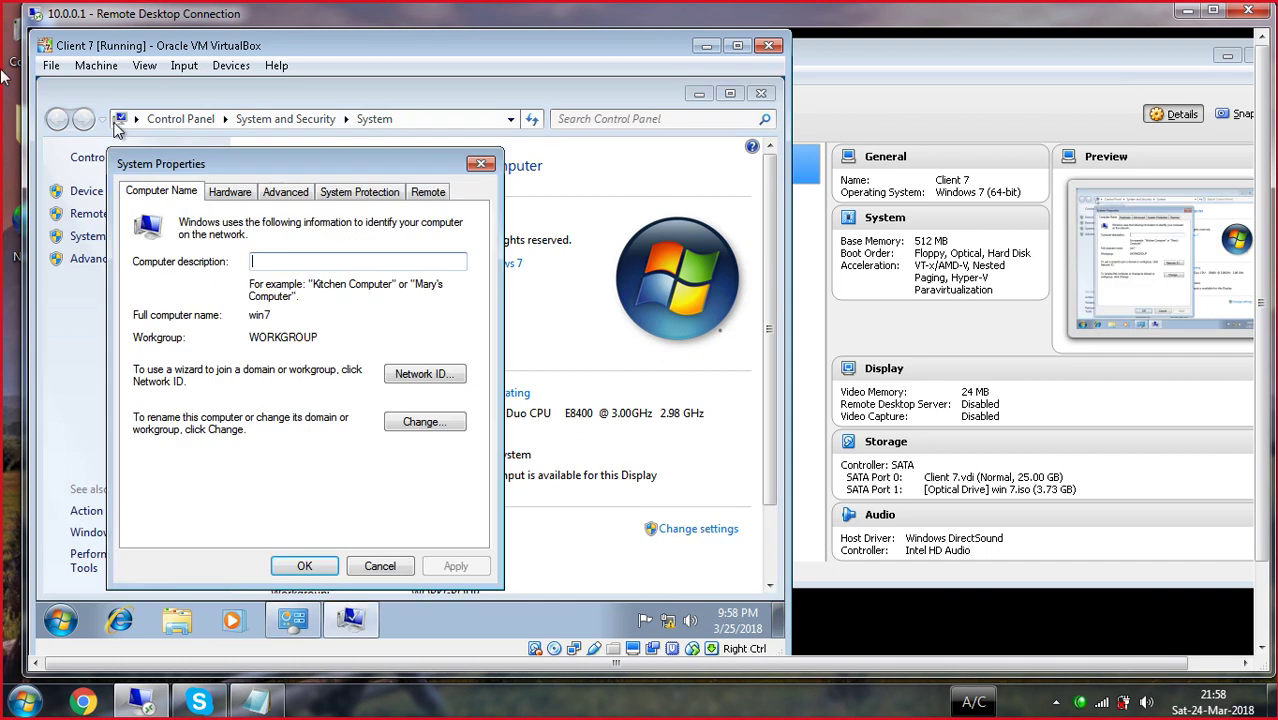
{"action": "left_click", "coordinate": [420, 422]}
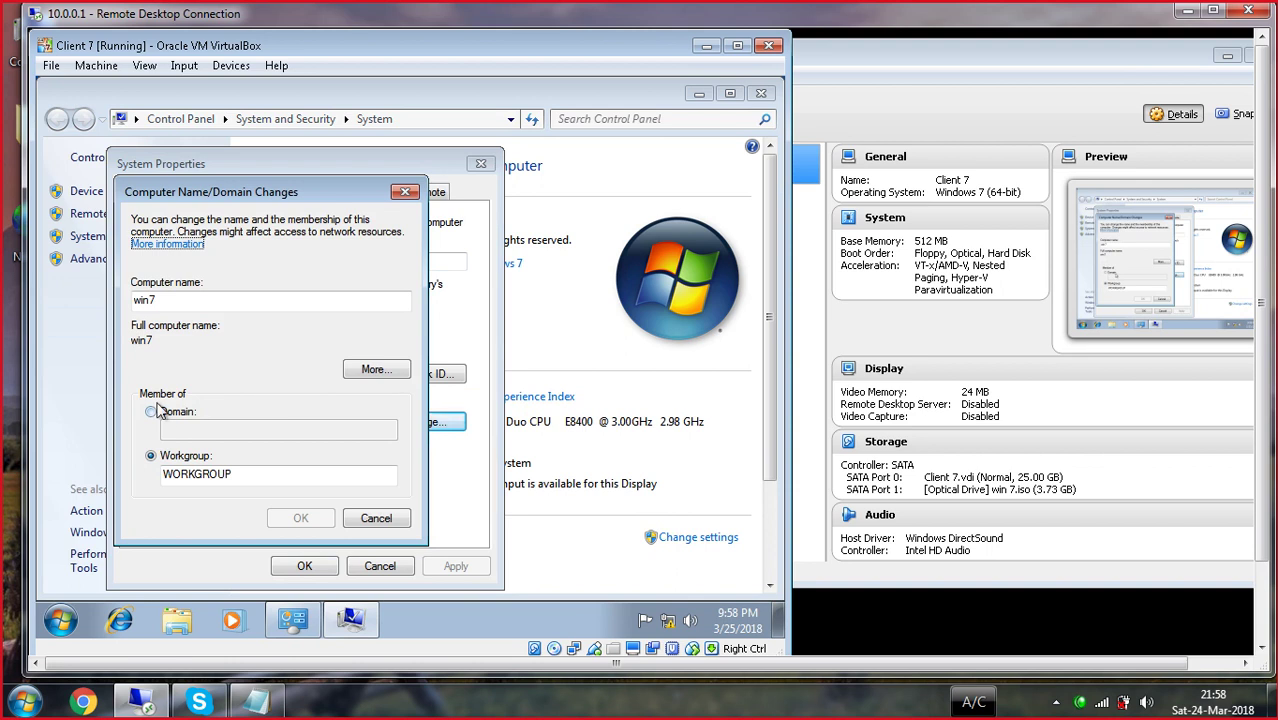
- Join domain ict.edu.pk with DNS suffix ict, then dismiss the domain-controller contact error
{"action": "left_click", "coordinate": [163, 412]}
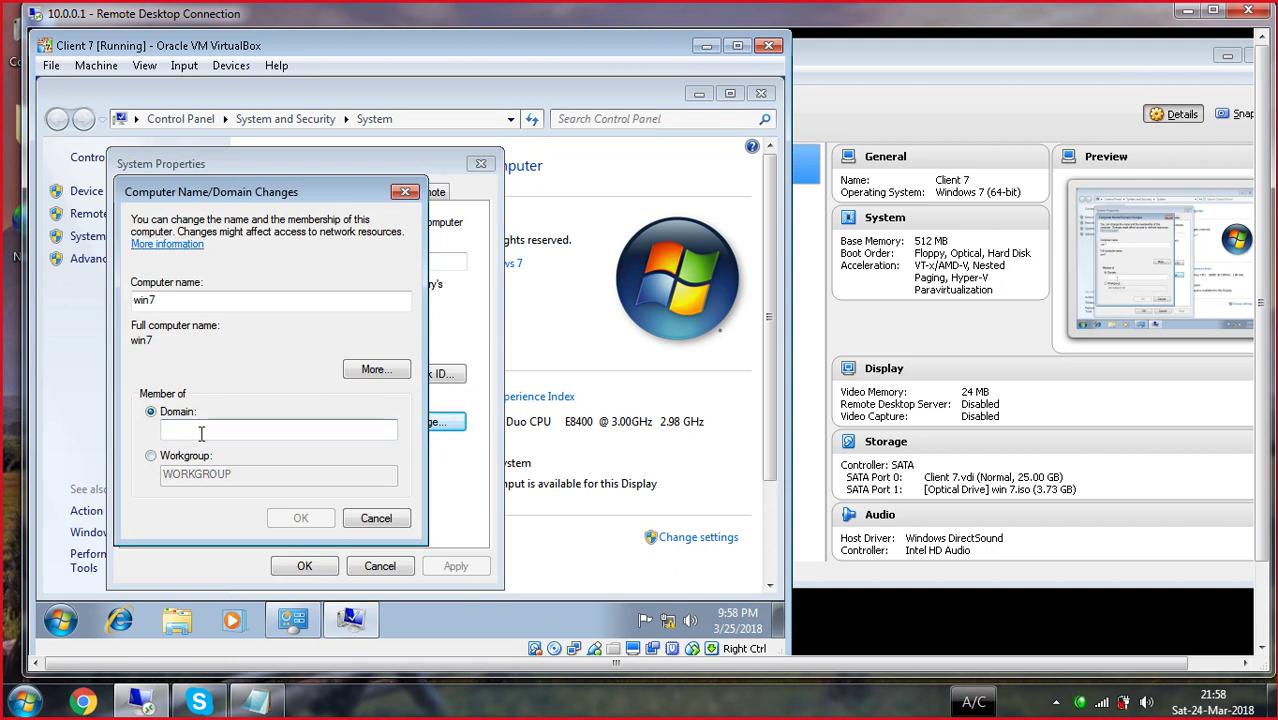
{"action": "left_click", "coordinate": [200, 430]}
{"action": "type", "text": "ict.edu."}
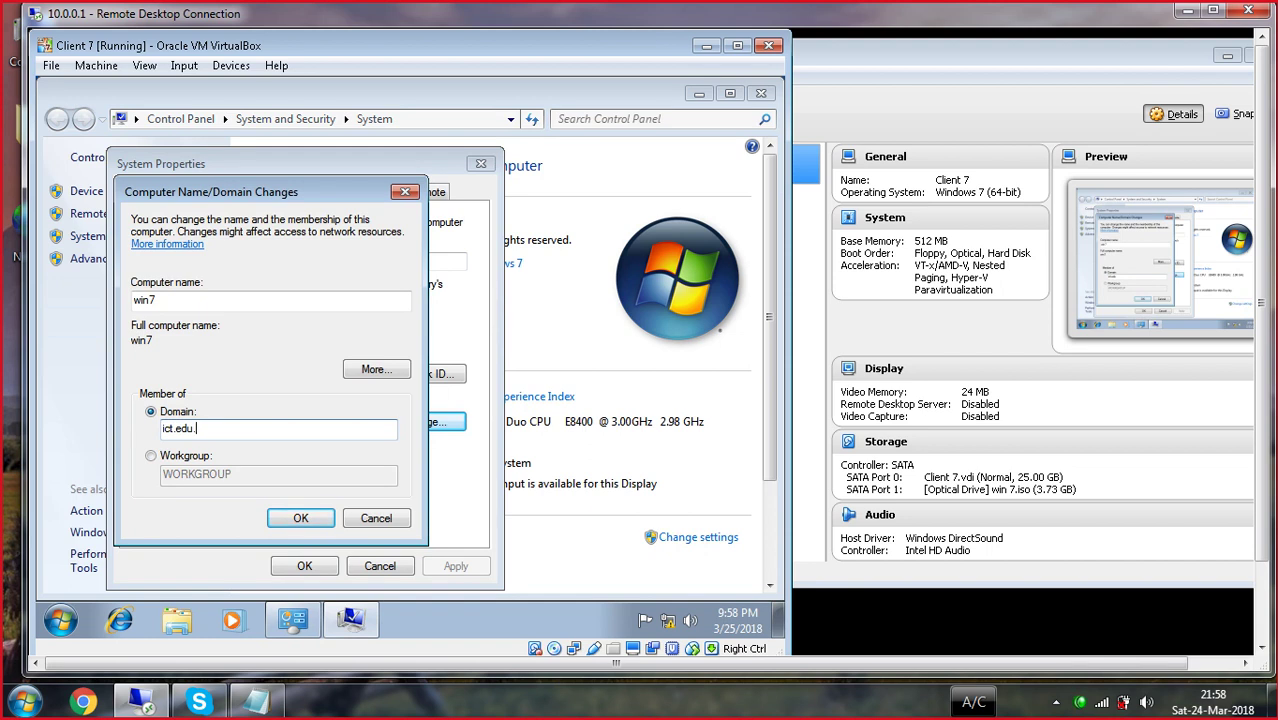
{"action": "type", "text": "pk"}
{"action": "left_click", "coordinate": [373, 367]}
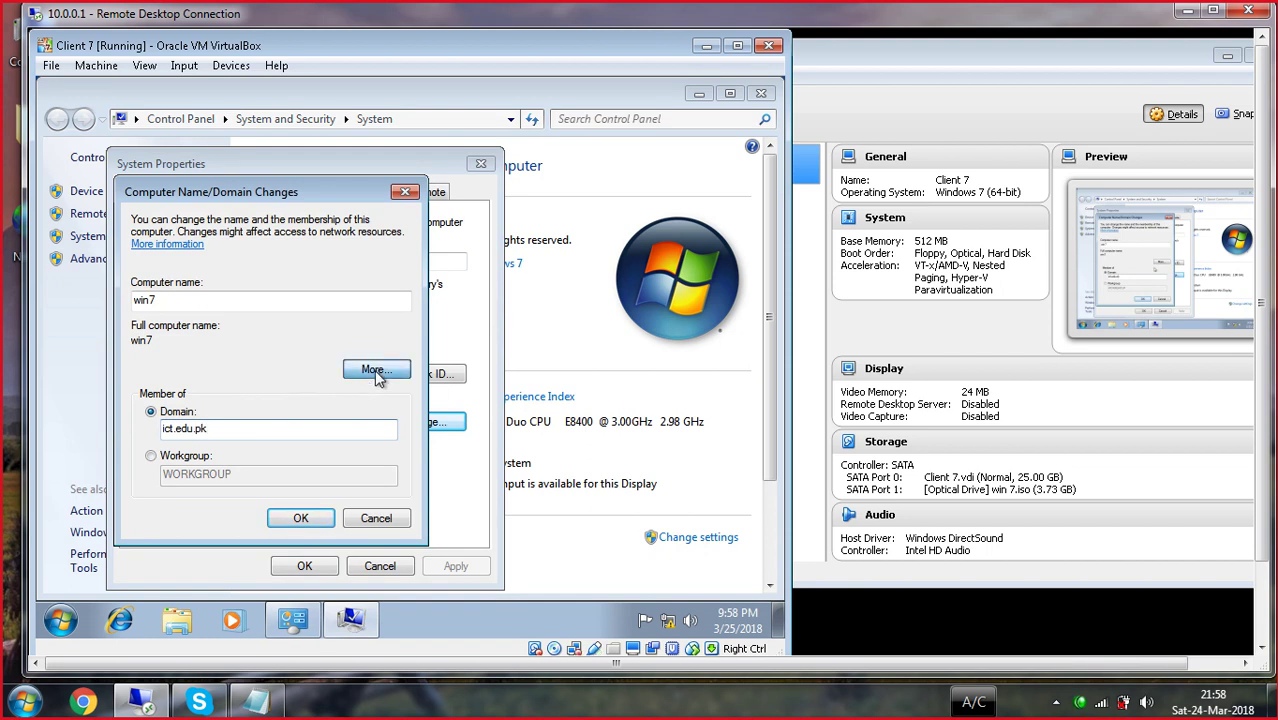
{"action": "type", "text": "ict"}
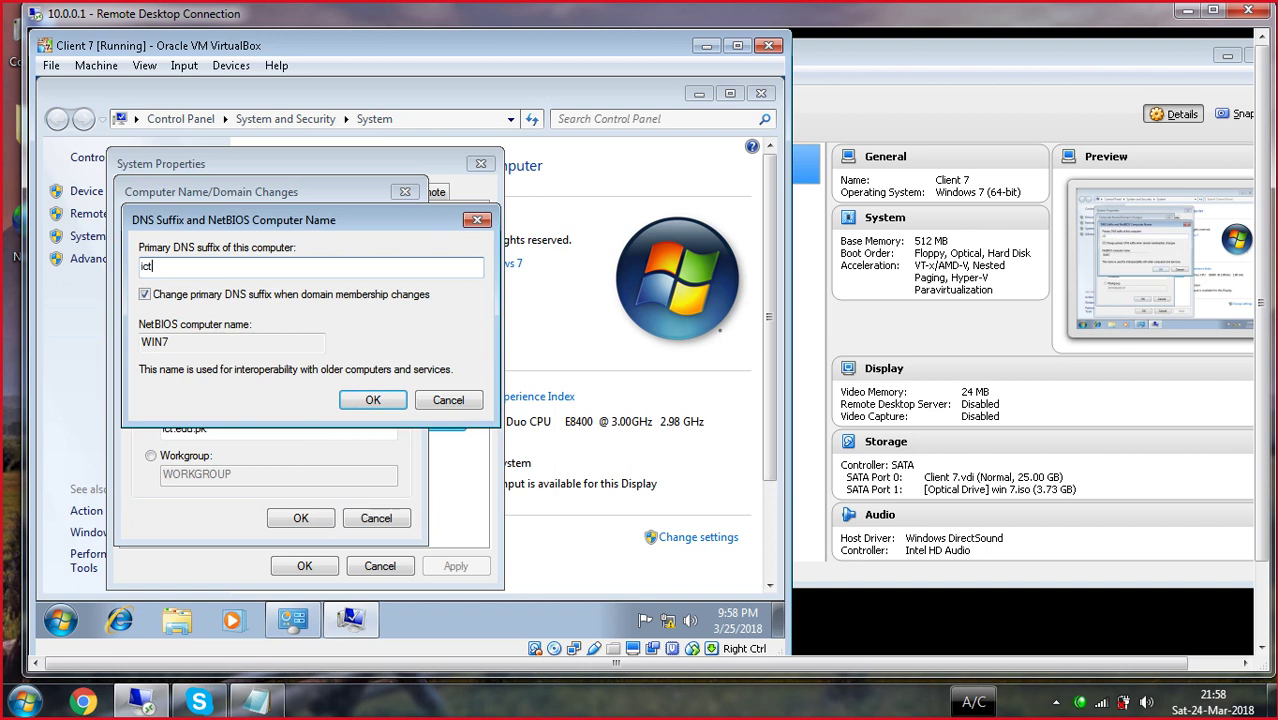
{"action": "left_click", "coordinate": [370, 399]}
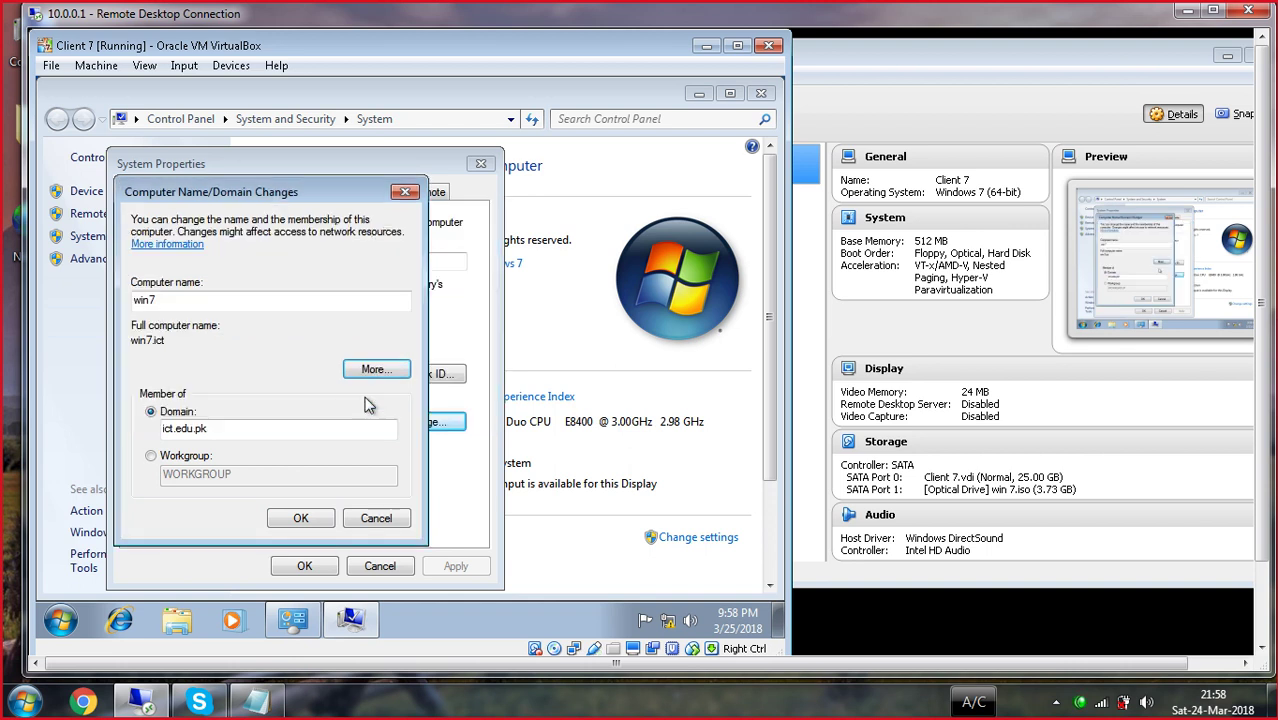
{"action": "left_click", "coordinate": [301, 520]}
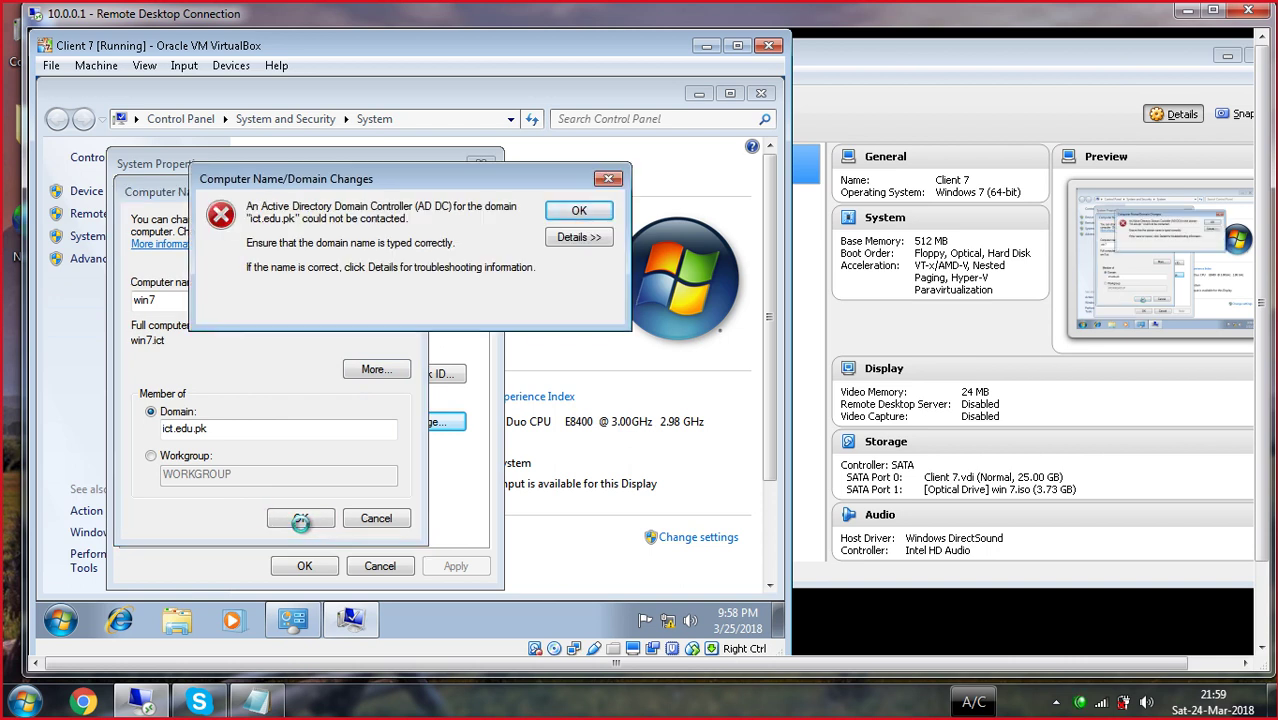
{"action": "left_click", "coordinate": [579, 214]}
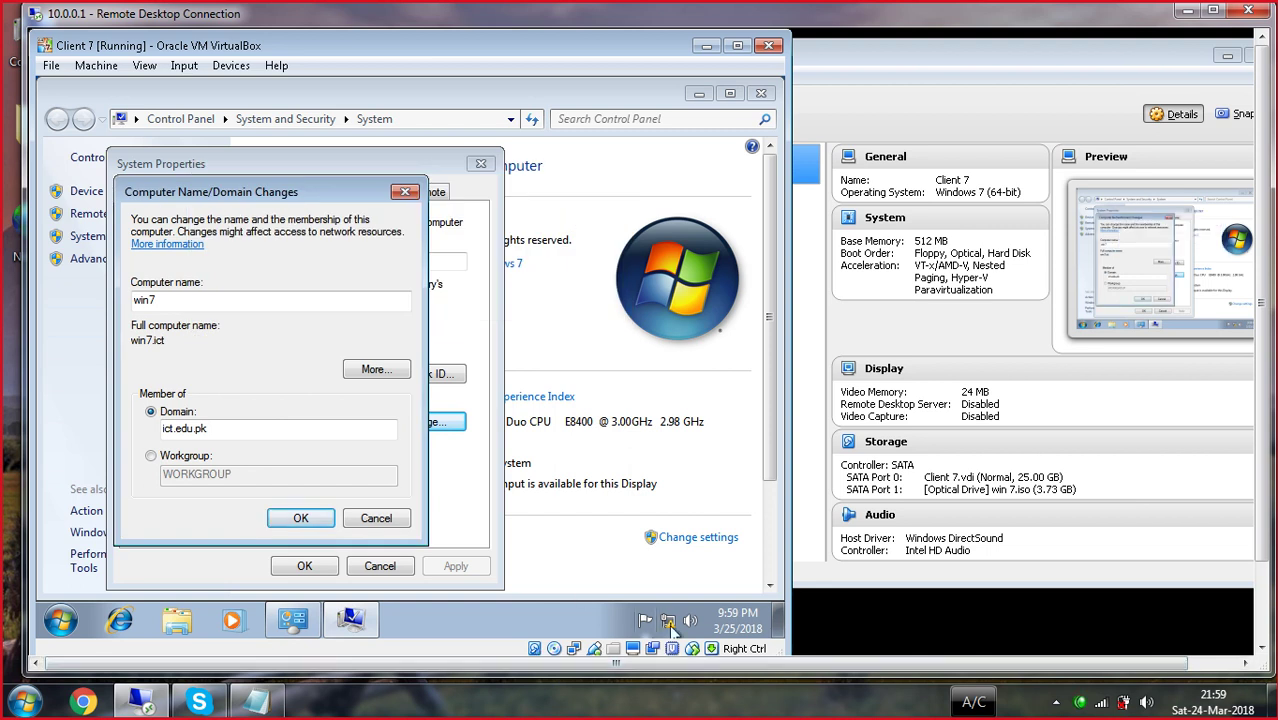
- Set the connection's preferred DNS server to 192.168.1.12 and close the network dialogs
{"action": "right_click", "coordinate": [669, 621]}
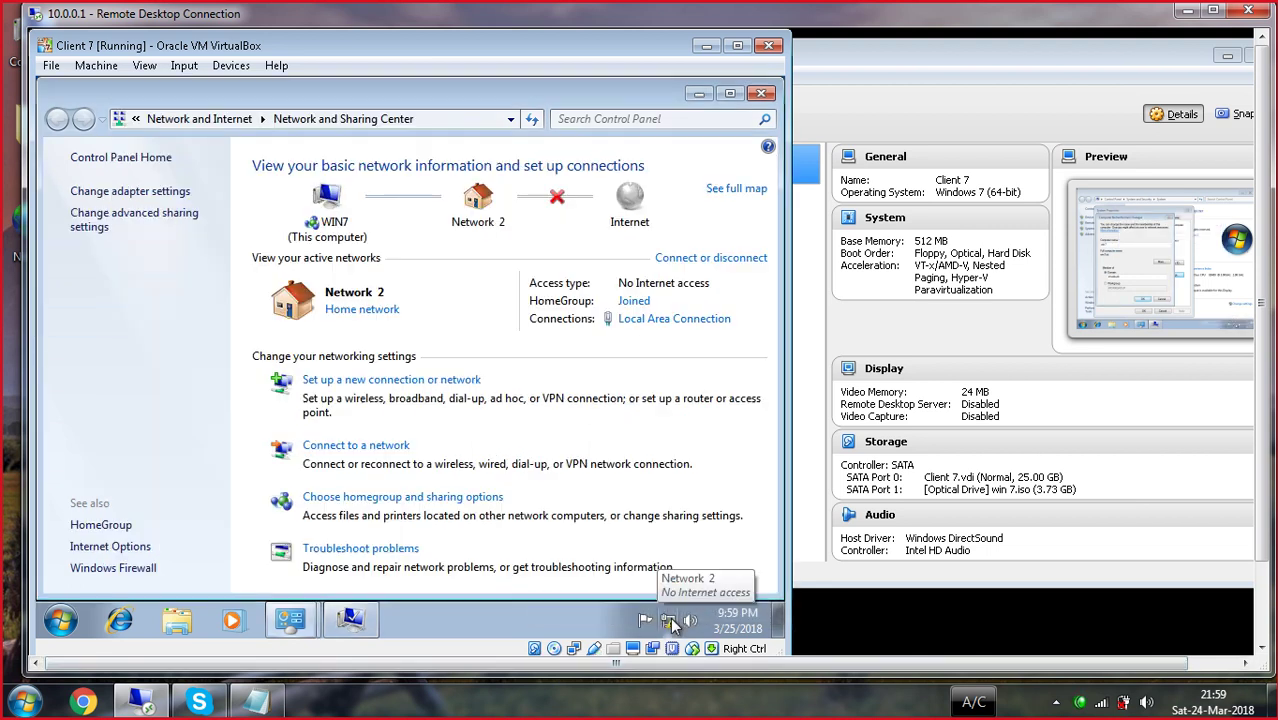
{"action": "left_click", "coordinate": [658, 320]}
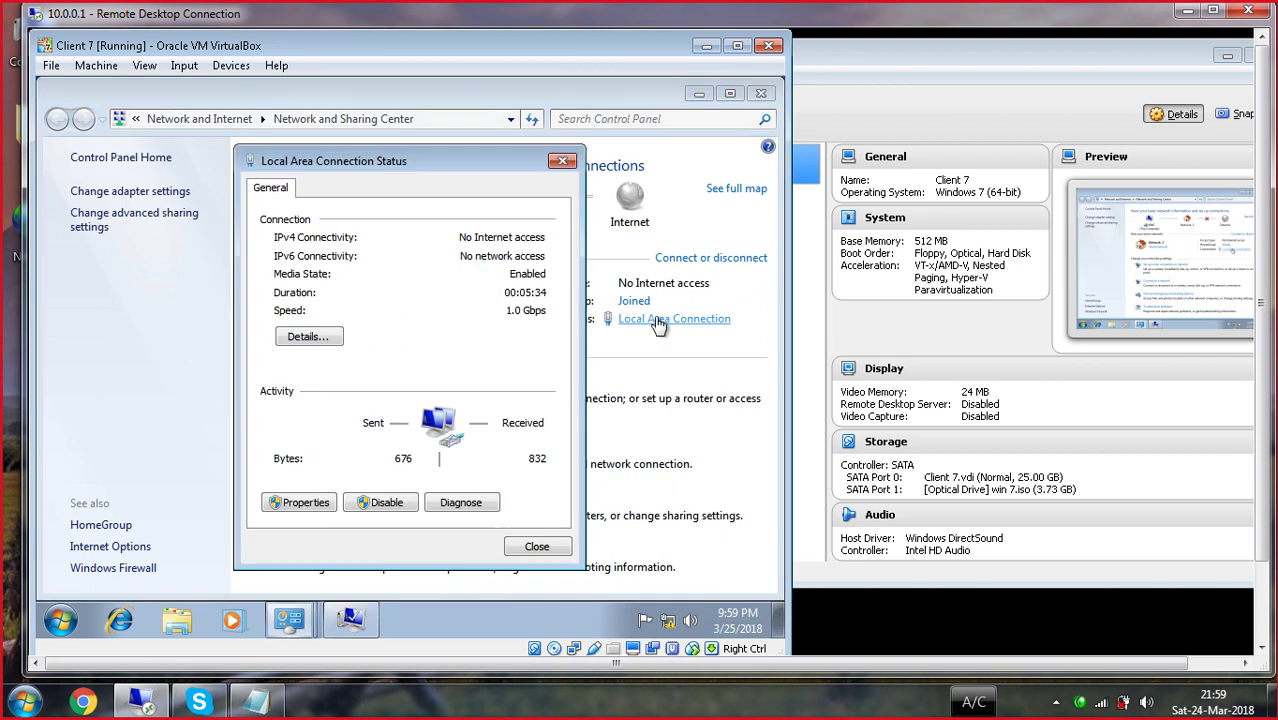
{"action": "left_click", "coordinate": [303, 505]}
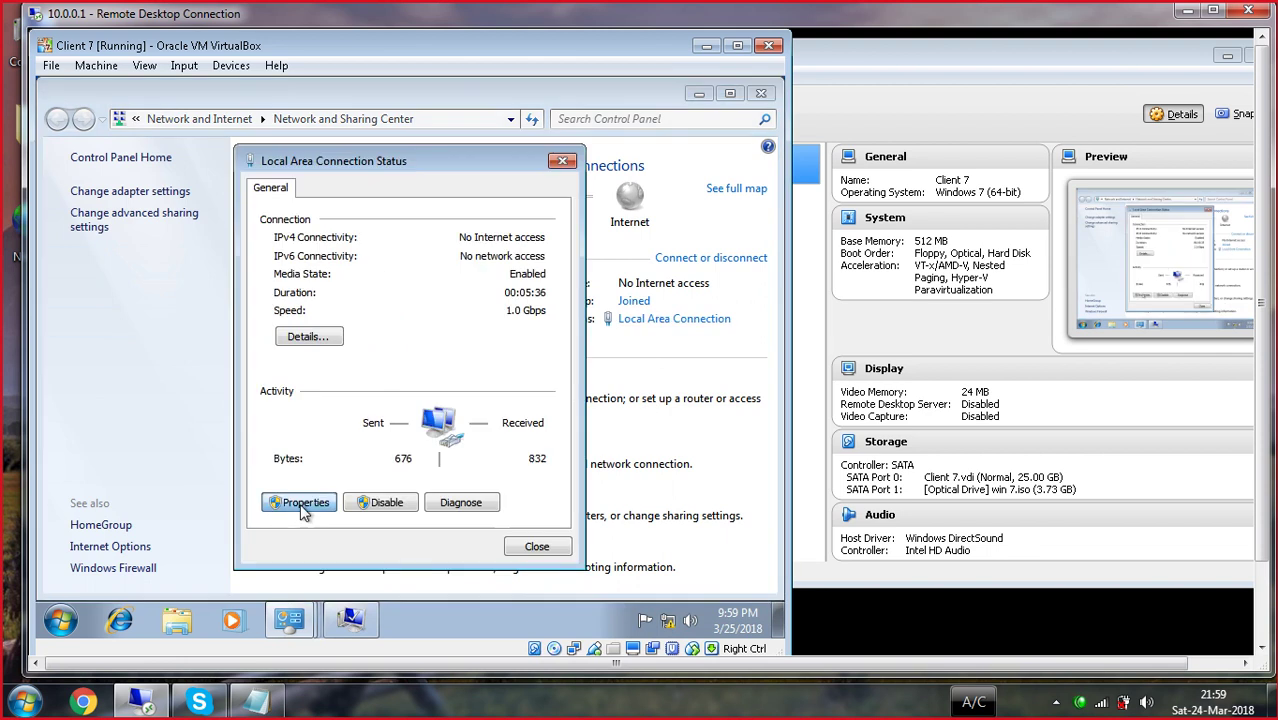
{"action": "double_click", "coordinate": [431, 380]}
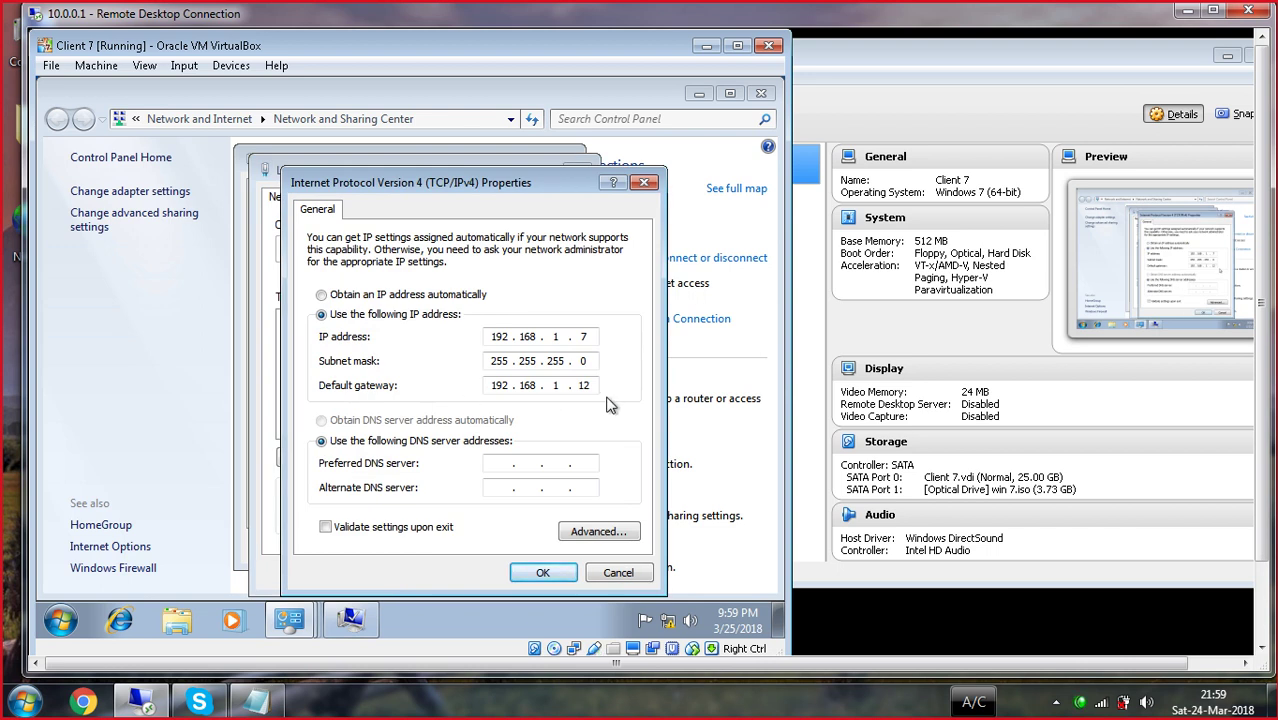
{"action": "left_click", "coordinate": [497, 462]}
{"action": "type", "text": "192 . 168 . 1 . 12"}
{"action": "left_click", "coordinate": [543, 572]}
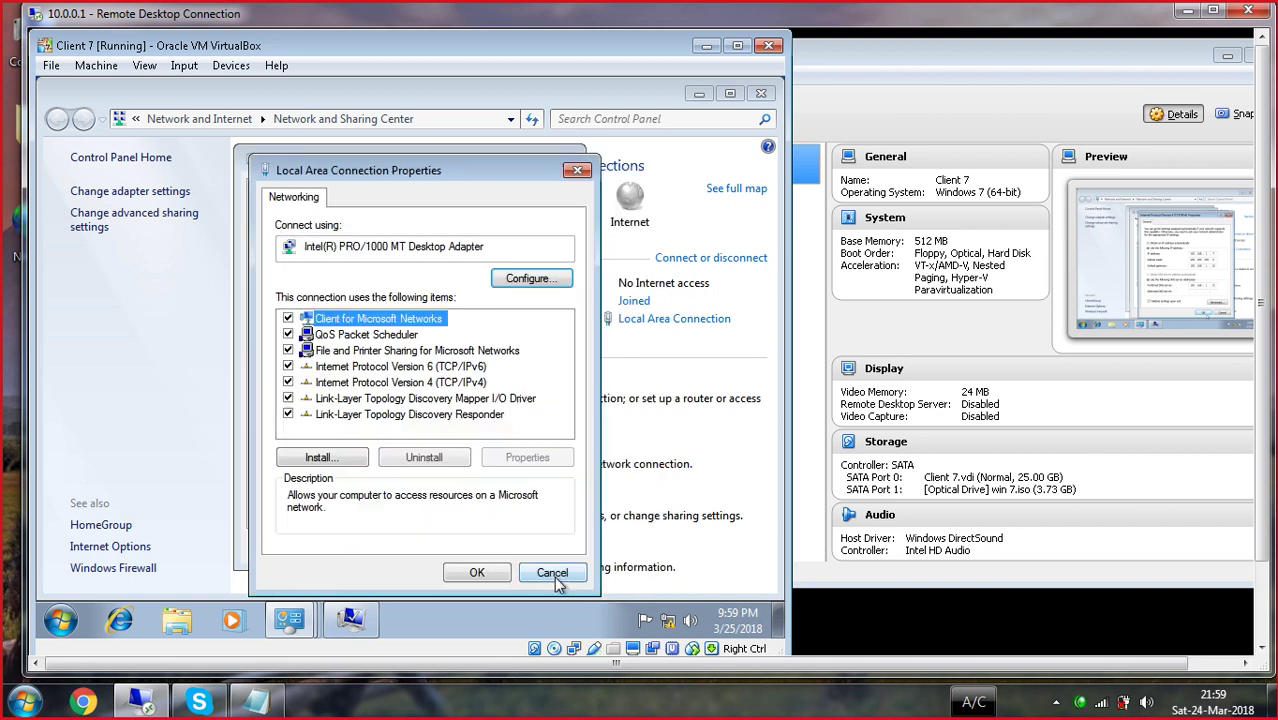
{"action": "left_click", "coordinate": [484, 570]}
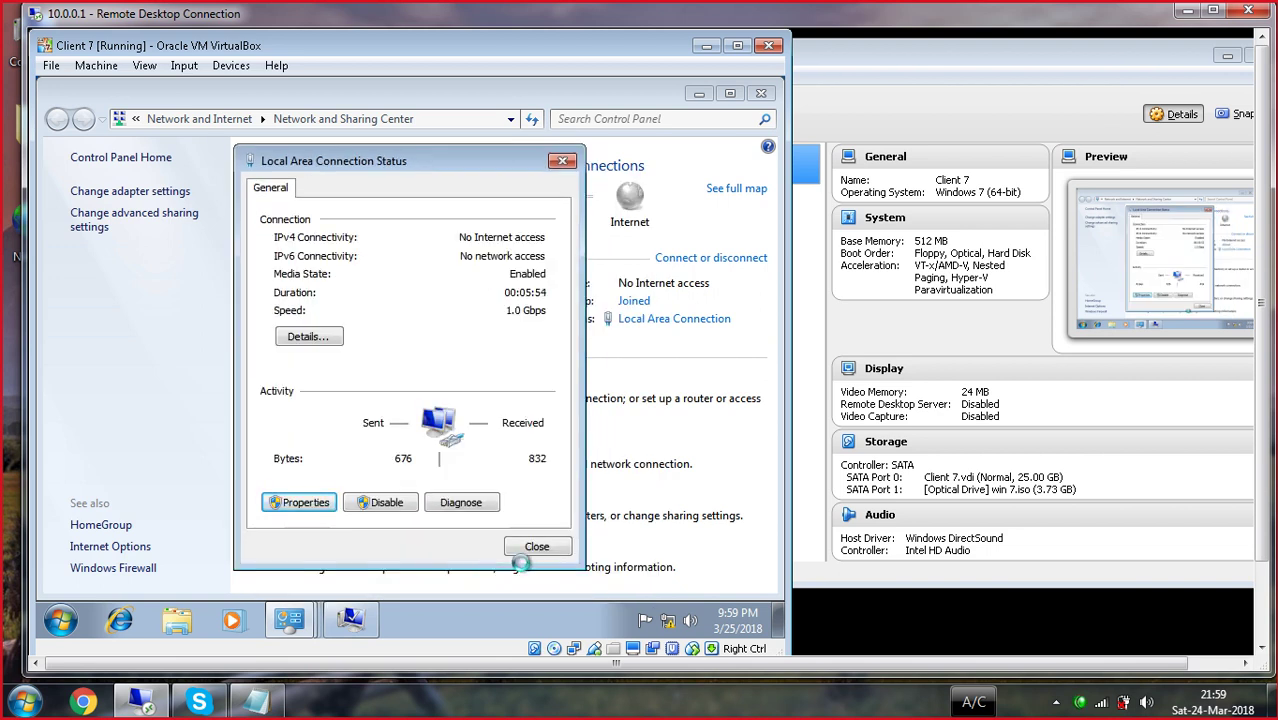
{"action": "left_click", "coordinate": [538, 548]}
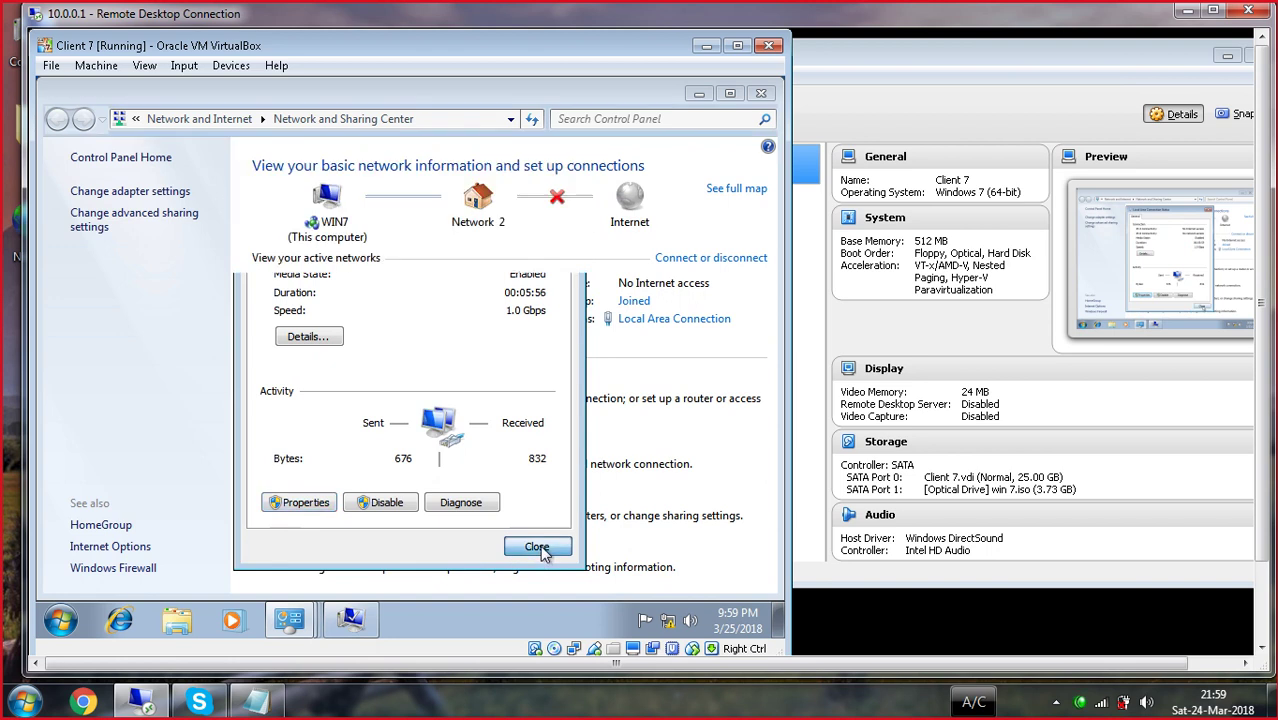
{"action": "key", "text": "super+r"}
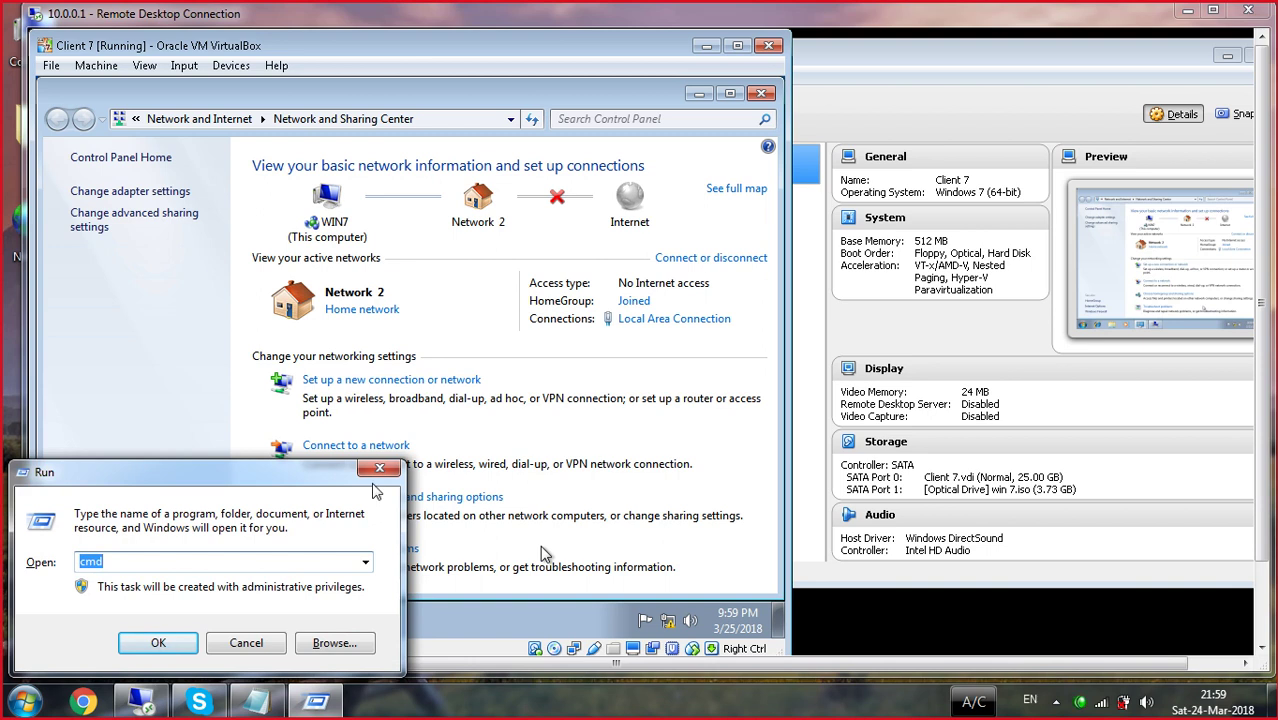
{"action": "key", "text": "Escape"}
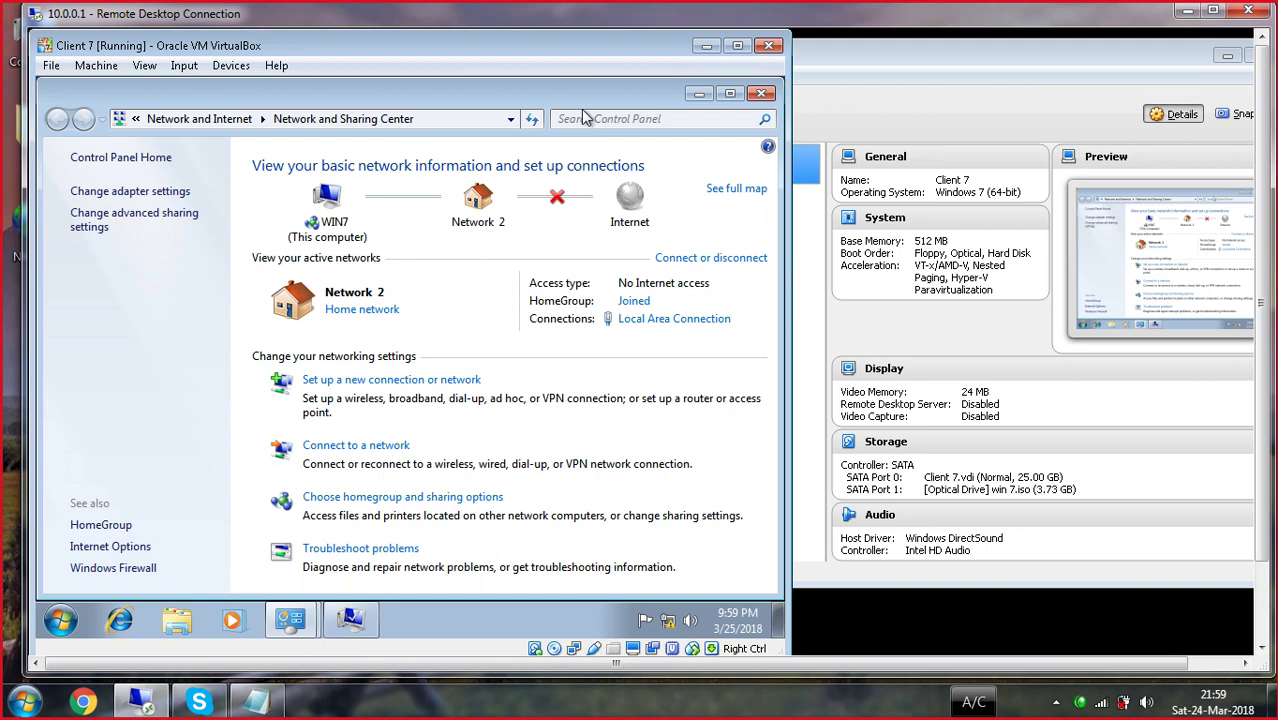
- Submit the ict.edu.pk join with the domain account's user name and password; dismiss the logon failure
{"action": "left_click", "coordinate": [762, 94]}
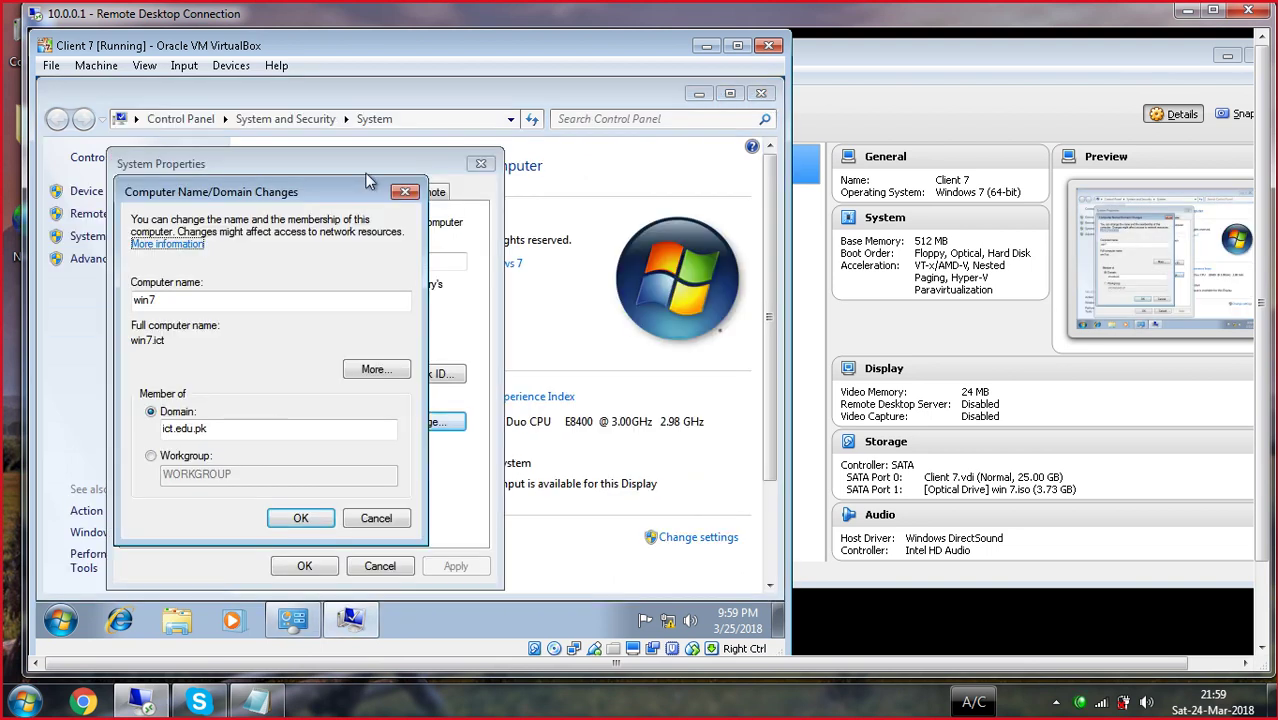
{"action": "left_click", "coordinate": [303, 516]}
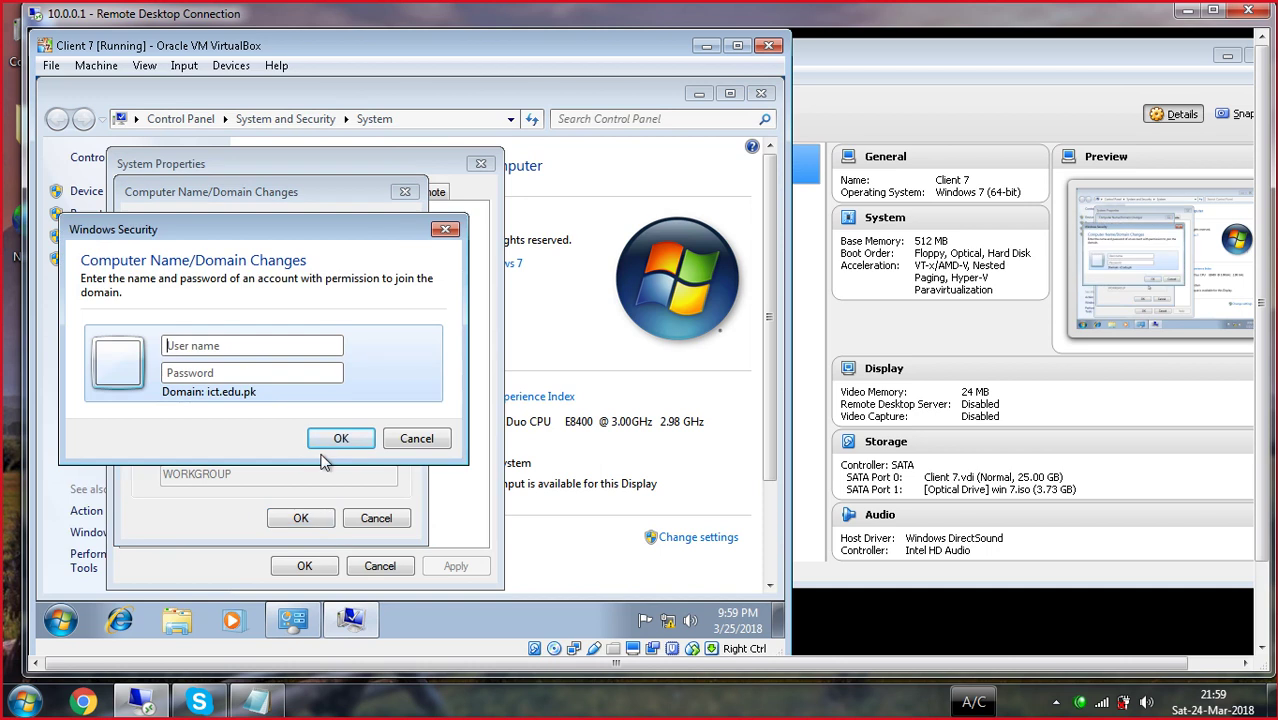
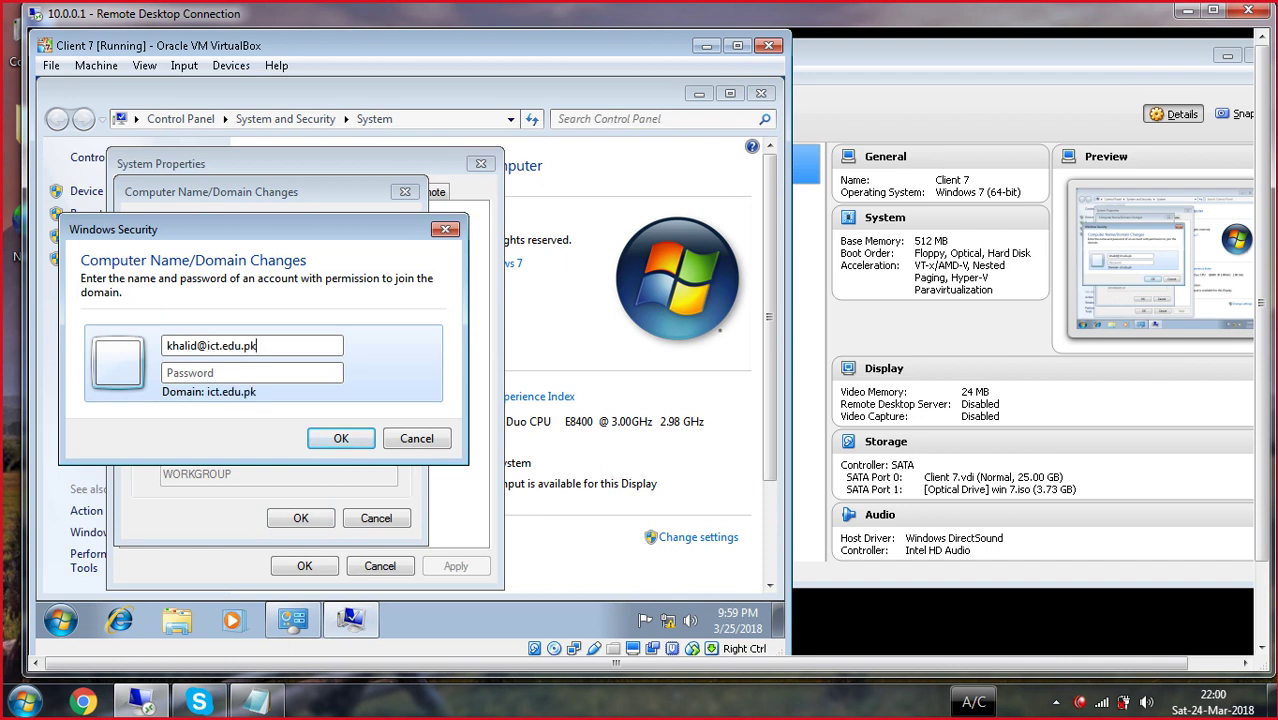
{"action": "left_click", "coordinate": [223, 374]}
{"action": "type", "text": "********"}
{"action": "key", "text": "Return"}
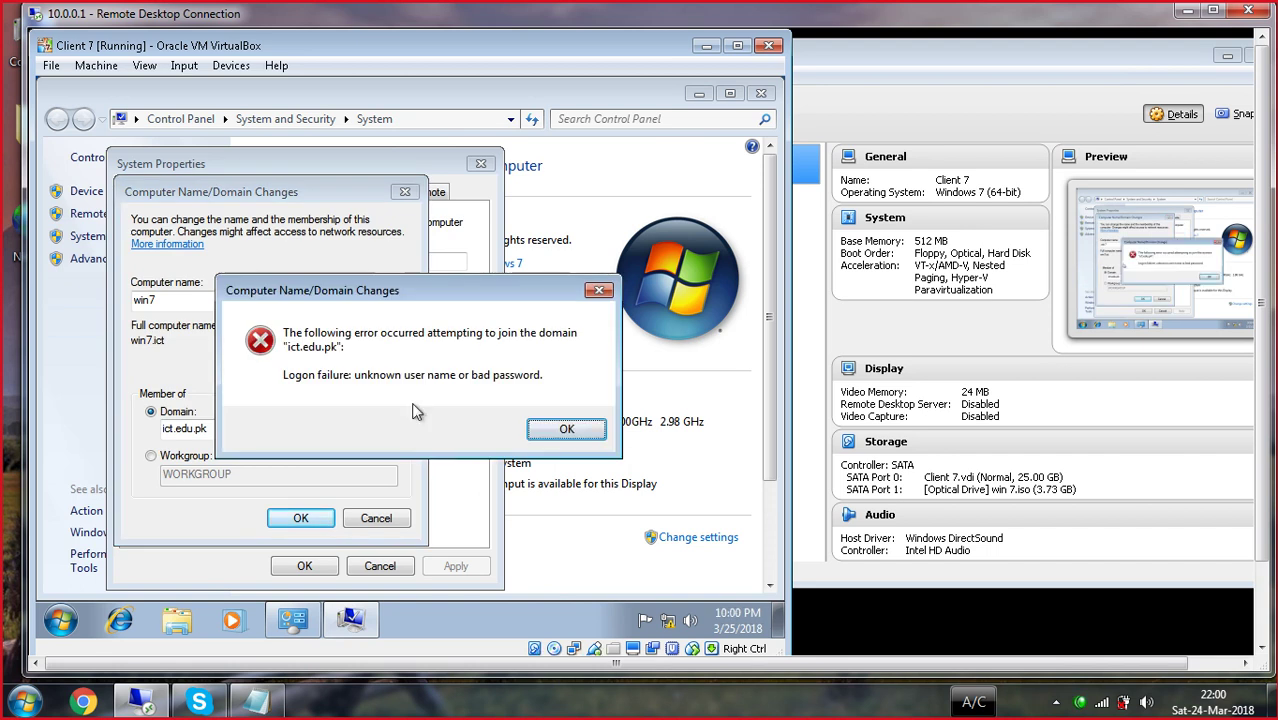
{"action": "left_click", "coordinate": [566, 430]}
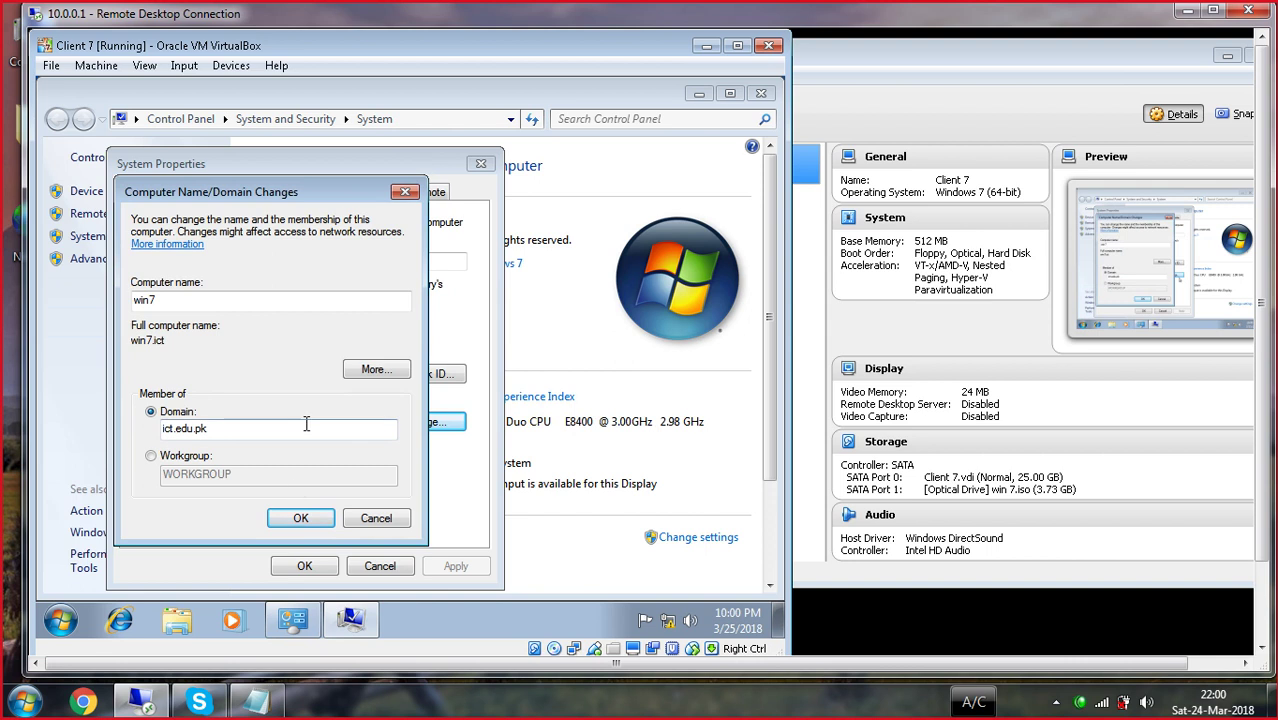
- Retry the join with the domain user name and password, dismissing another logon failure
{"action": "left_click", "coordinate": [300, 516]}
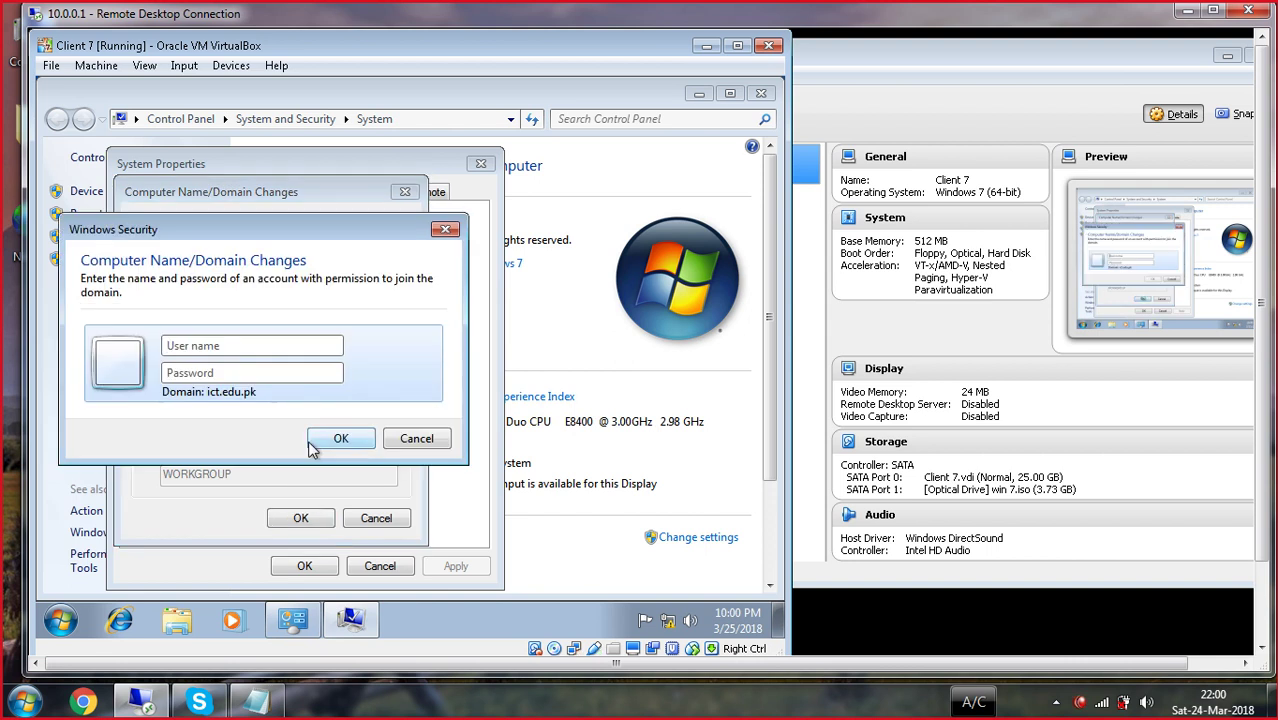
{"action": "type", "text": "khalid"}
{"action": "key", "text": "Tab"}
{"action": "type", "text": "••••••••"}
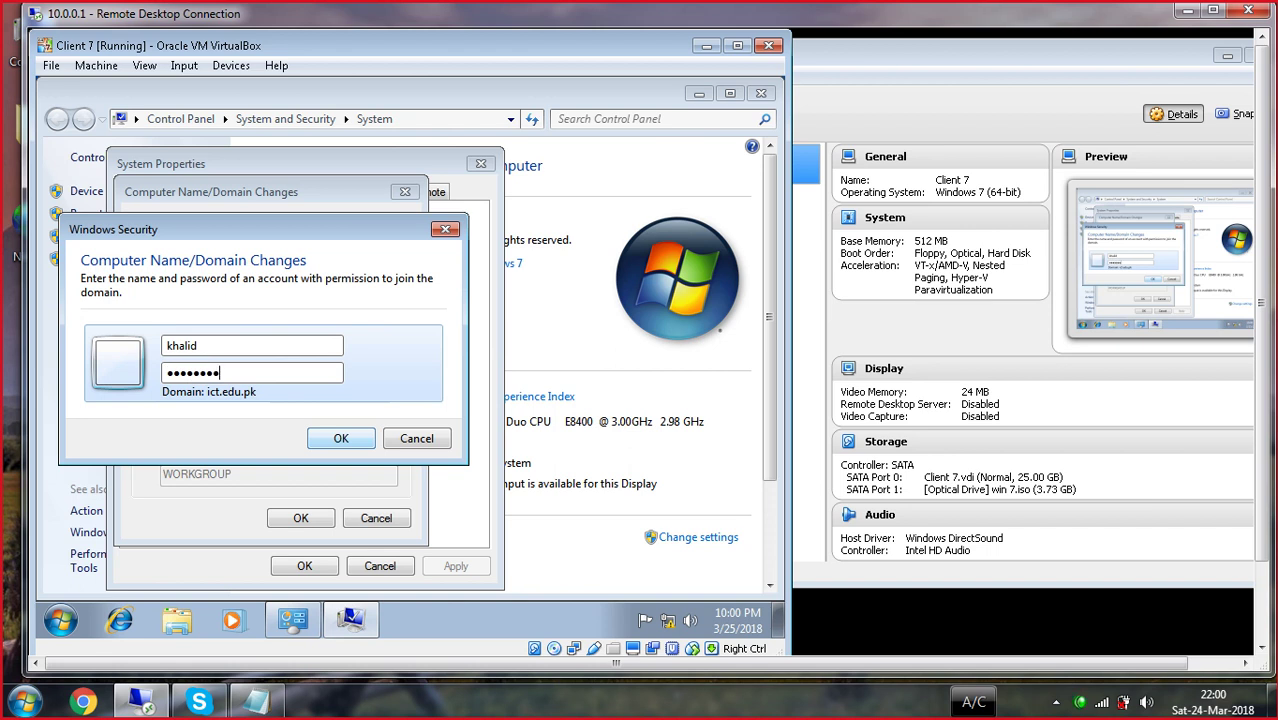
{"action": "key", "text": "Return"}
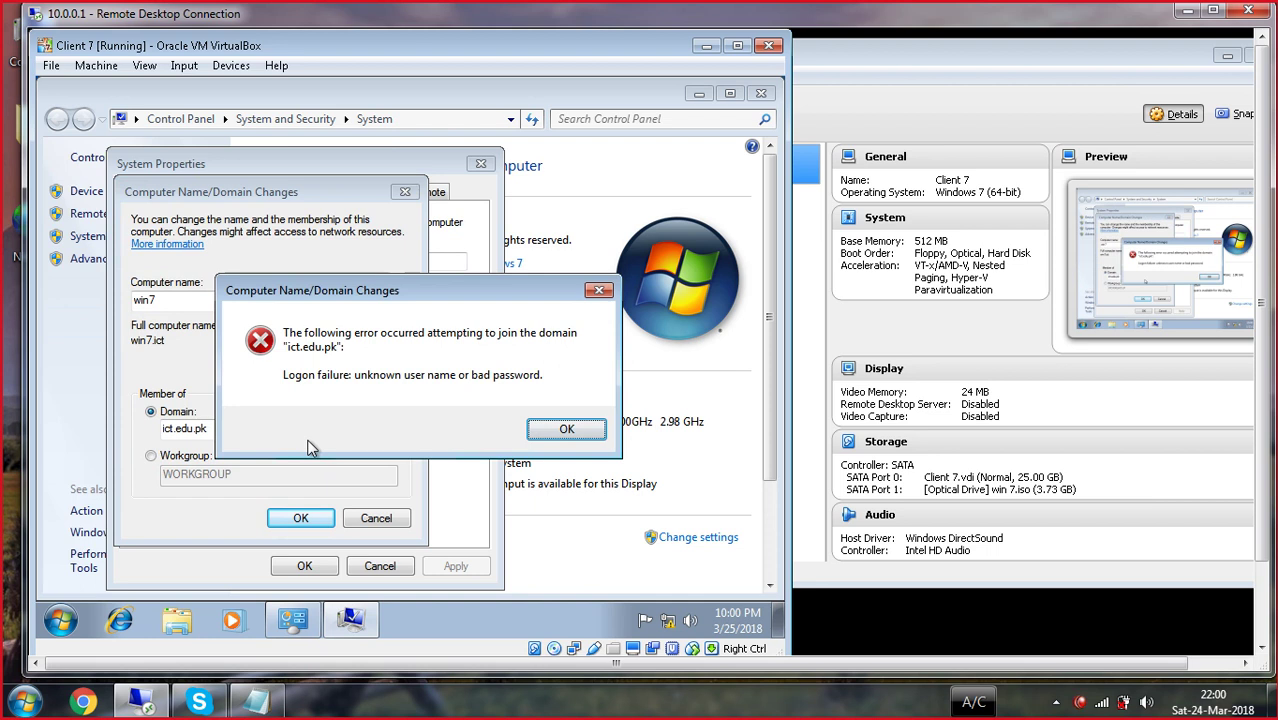
{"action": "key", "text": "Return"}
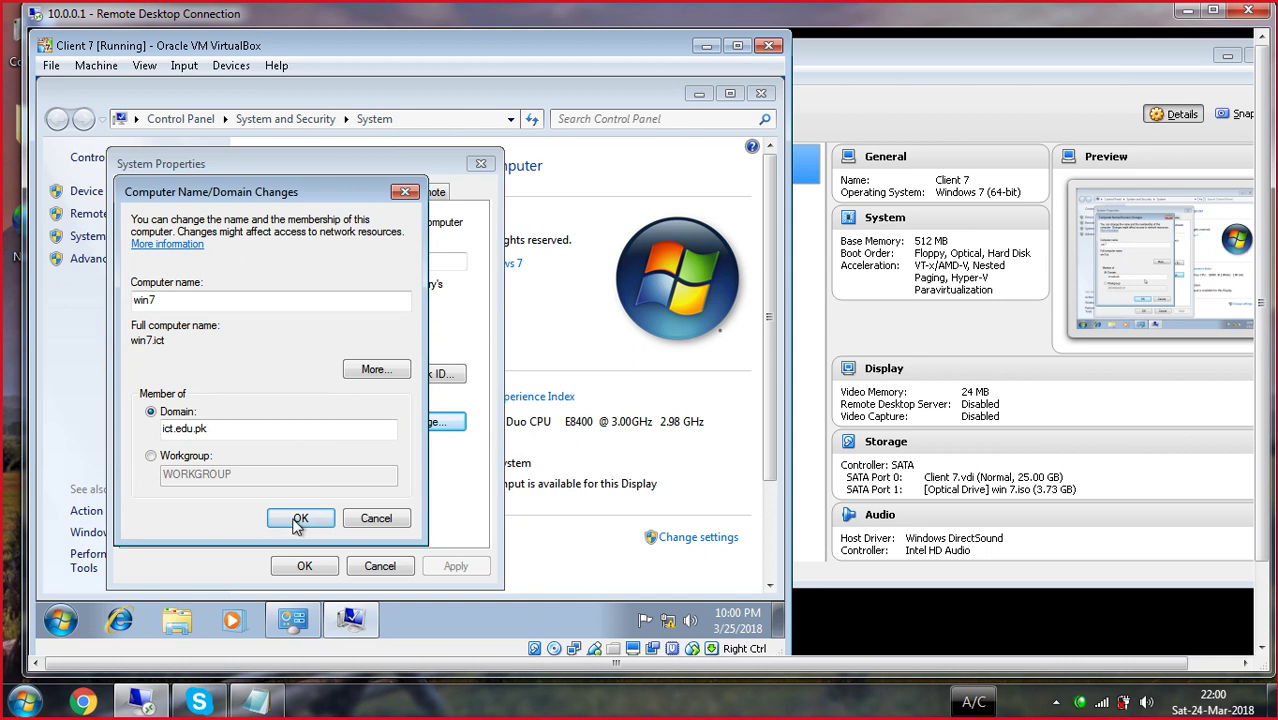
- Retry once more with the domain user name and password to complete the ict.edu.pk join
{"action": "left_click", "coordinate": [298, 519]}
{"action": "type", "text": "k"}
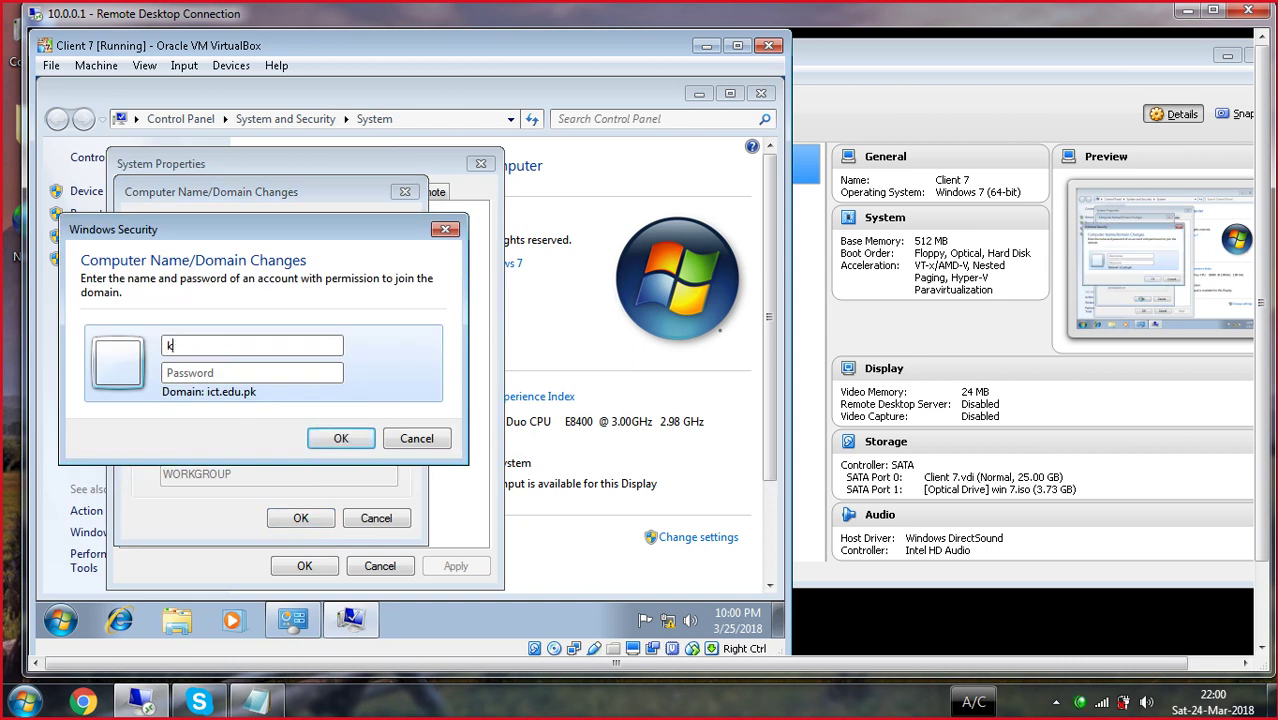
{"action": "type", "text": "halid"}
{"action": "key", "text": "Tab"}
{"action": "type", "text": "1*******"}
{"action": "key", "text": "Return"}
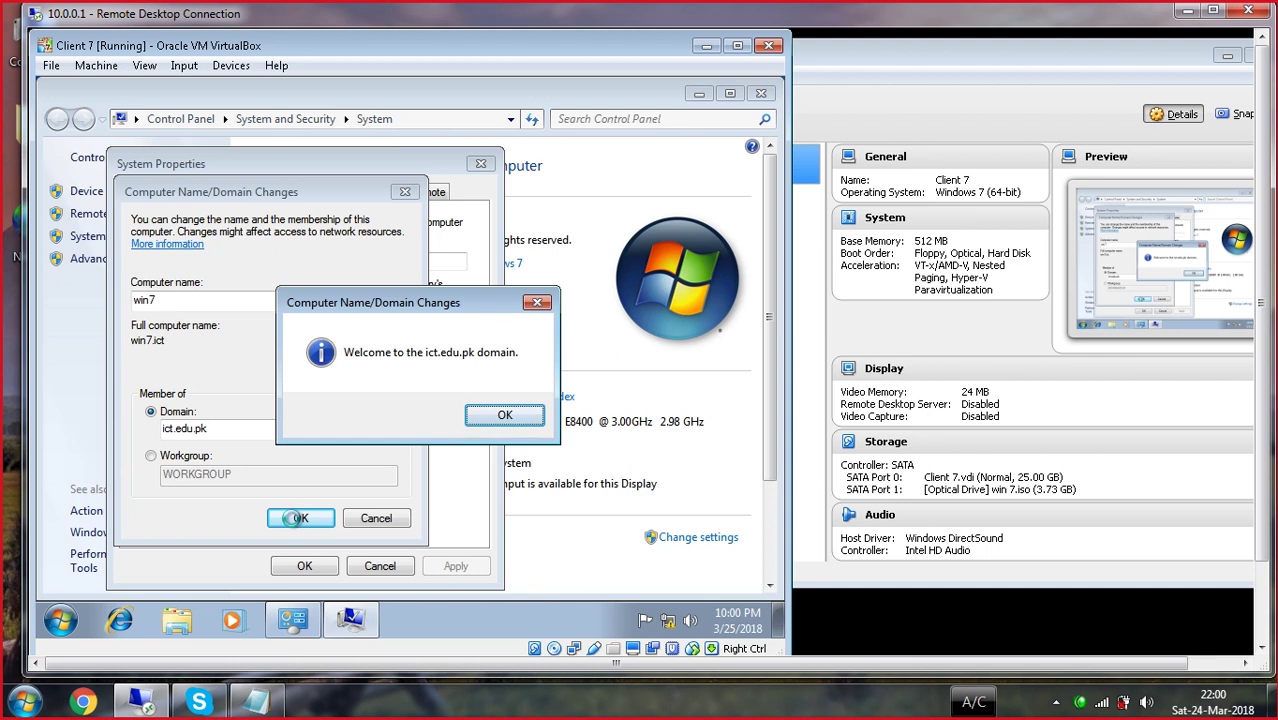
- Acknowledge the ict.edu.pk welcome and restart notices, close System Properties, and dismiss the restart prompt
{"action": "left_click", "coordinate": [503, 415]}
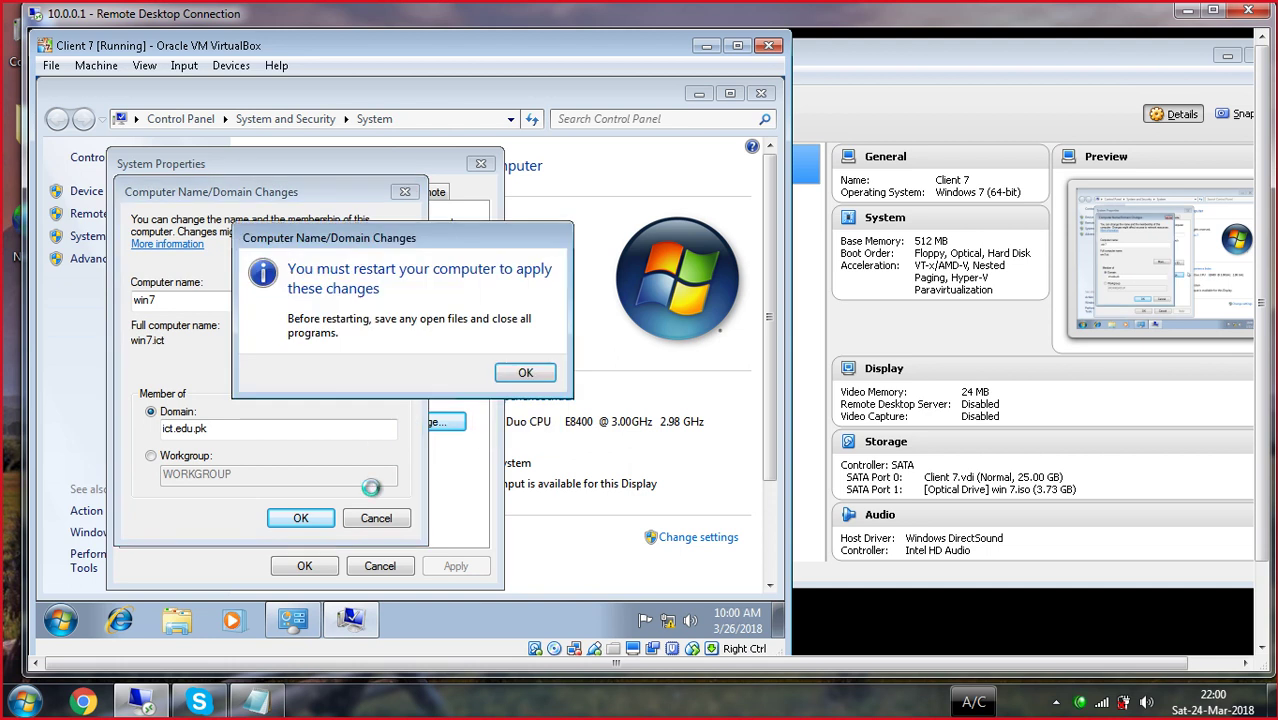
{"action": "left_click", "coordinate": [525, 372]}
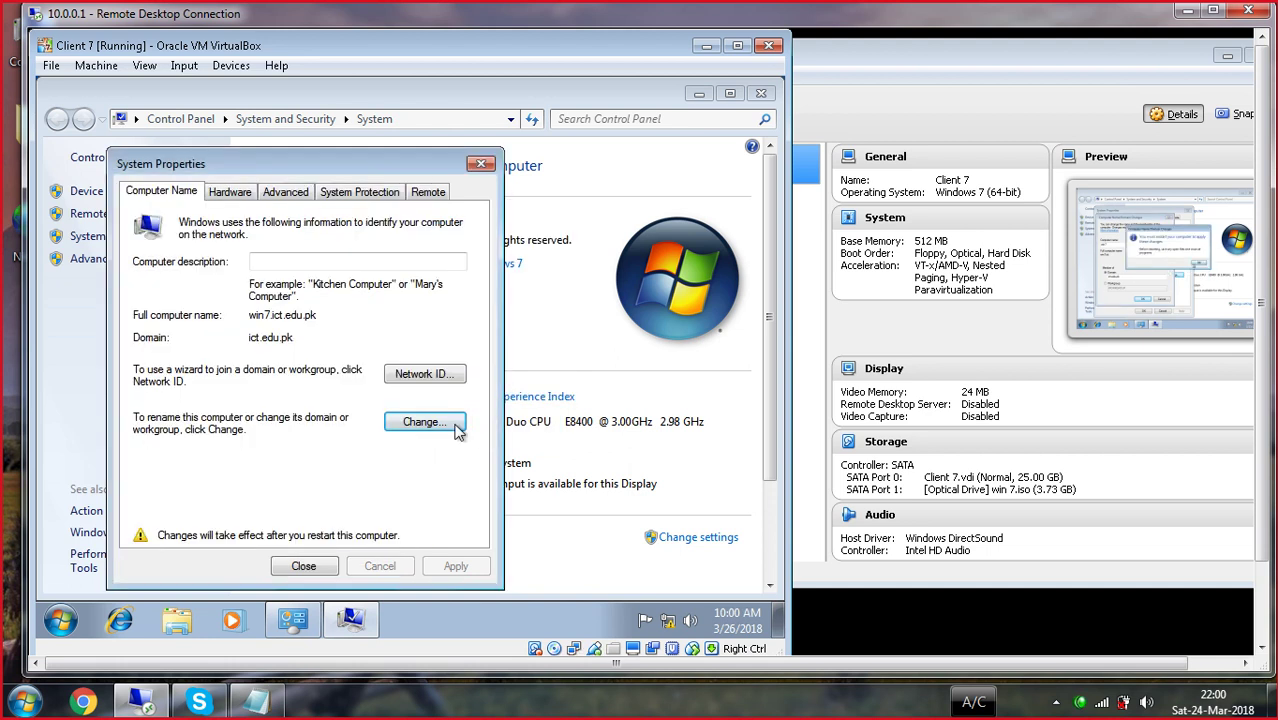
{"action": "left_click", "coordinate": [305, 567]}
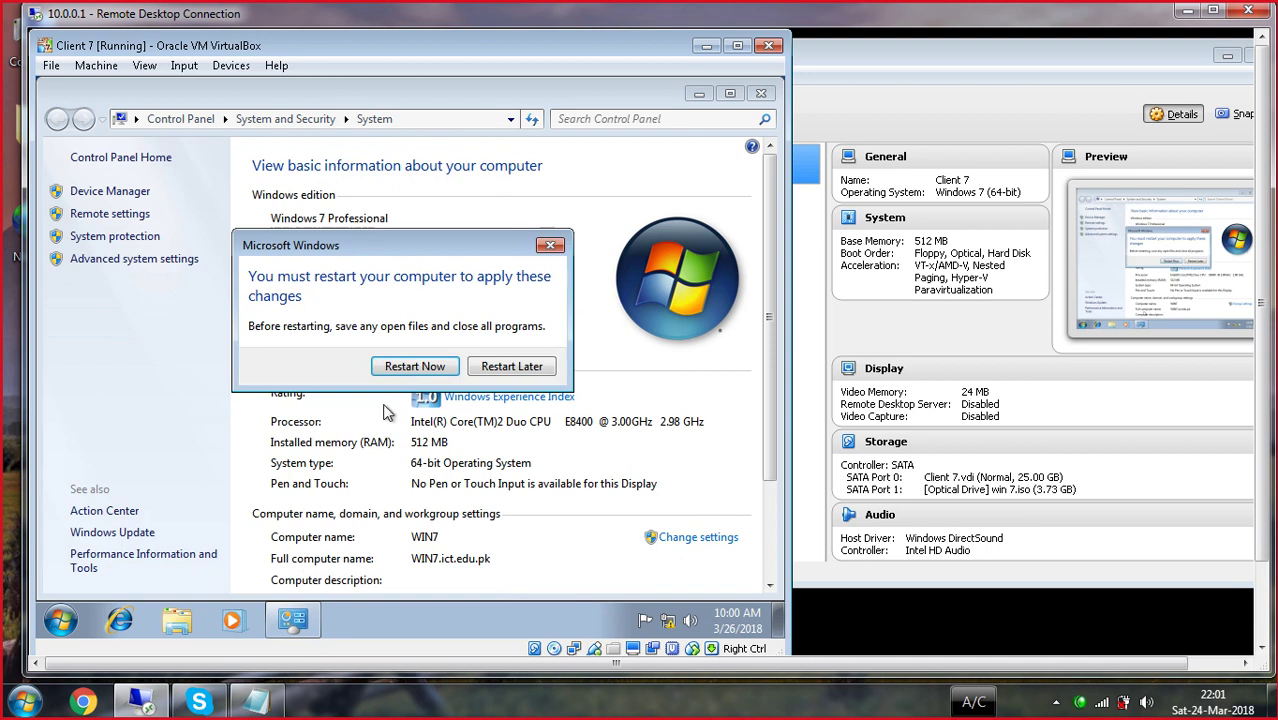
{"action": "left_click", "coordinate": [410, 369]}
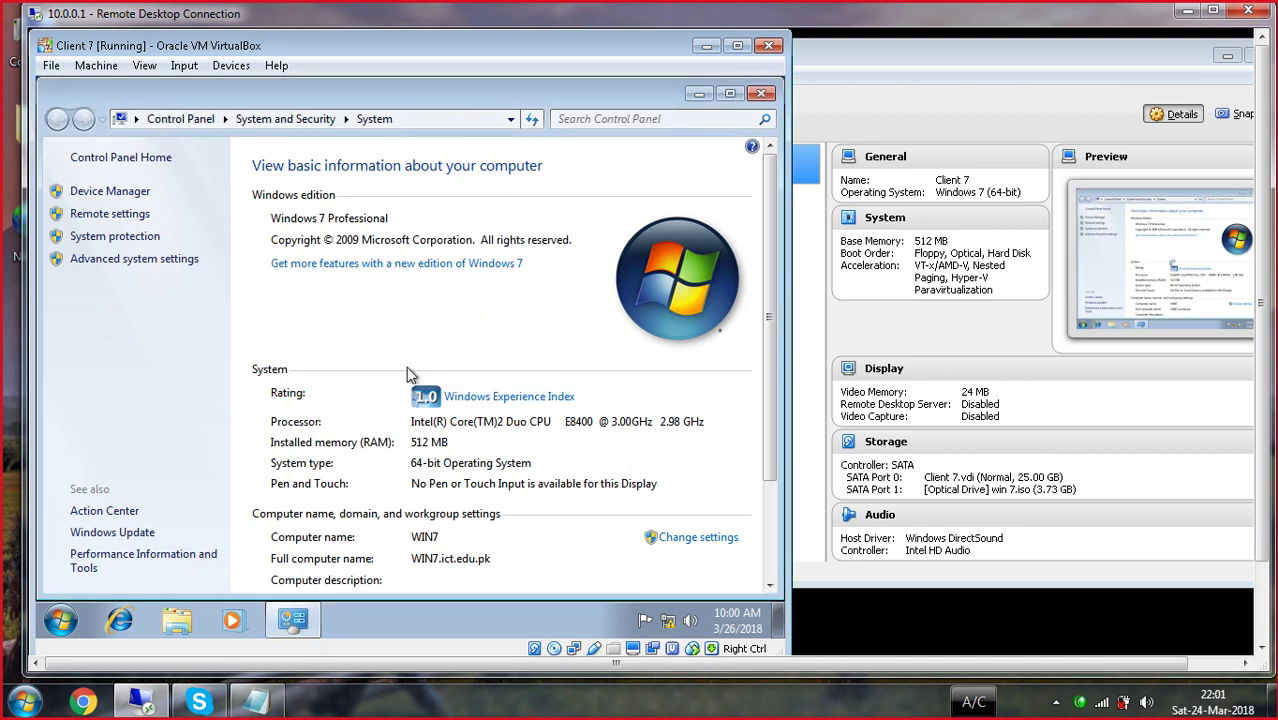